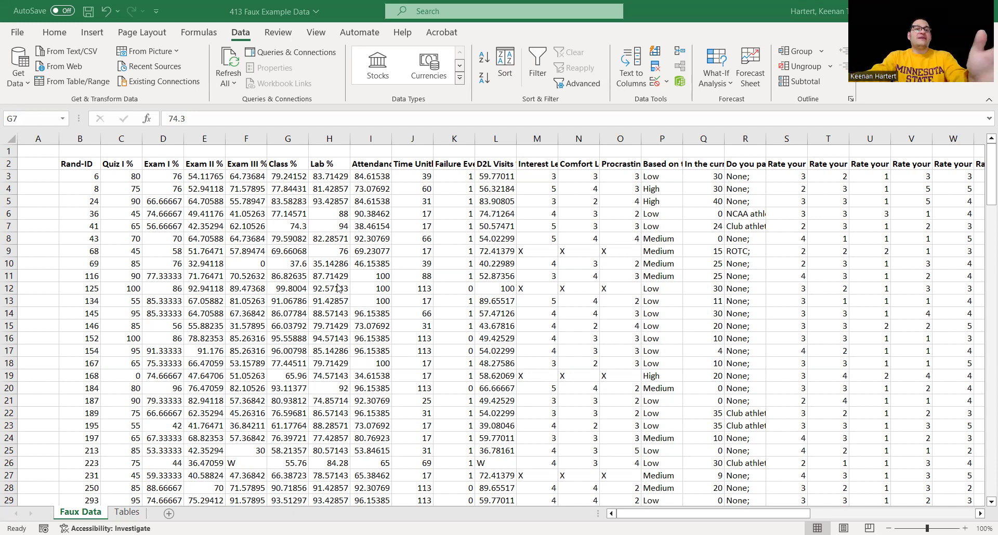
left_click(185, 317)
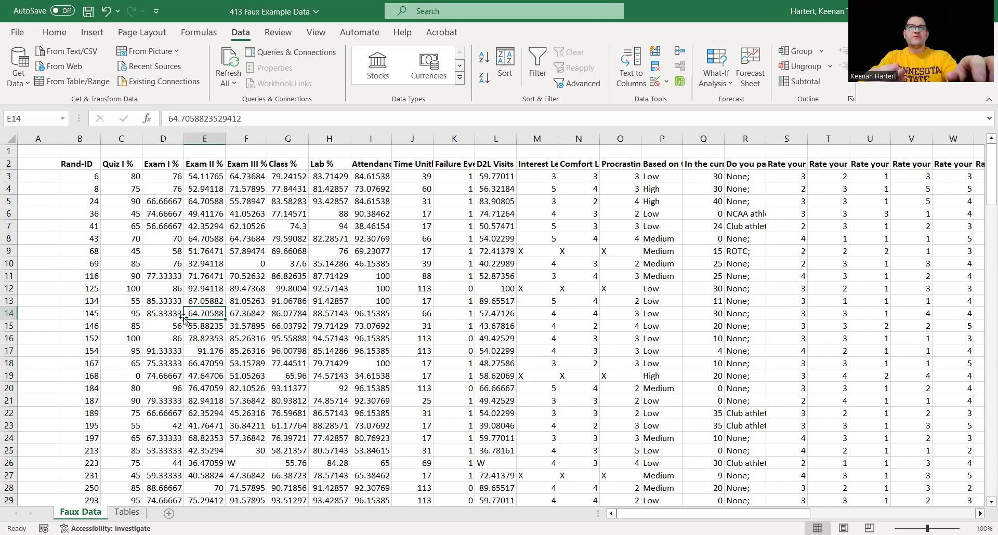
left_click(211, 177)
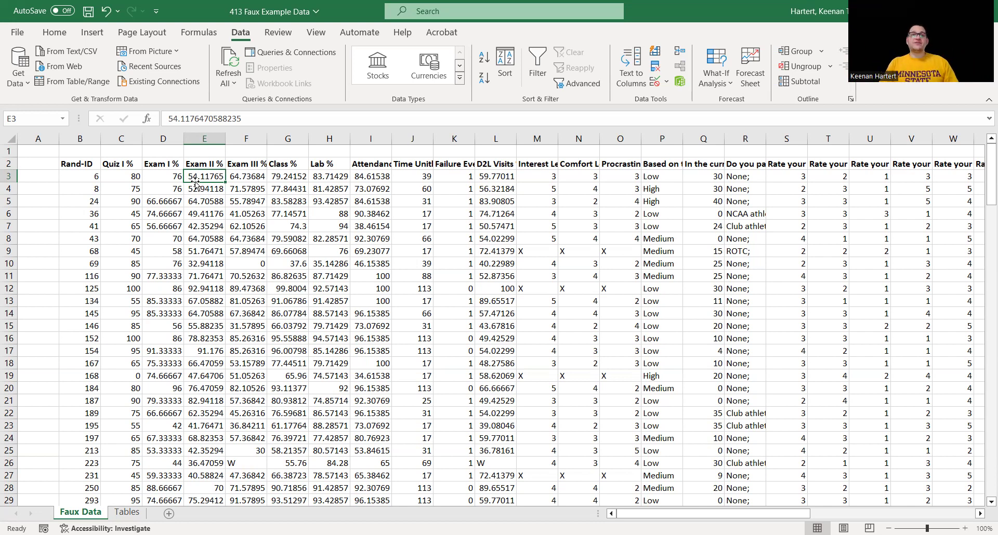
left_click(207, 277)
left_click(494, 336)
left_click(221, 323)
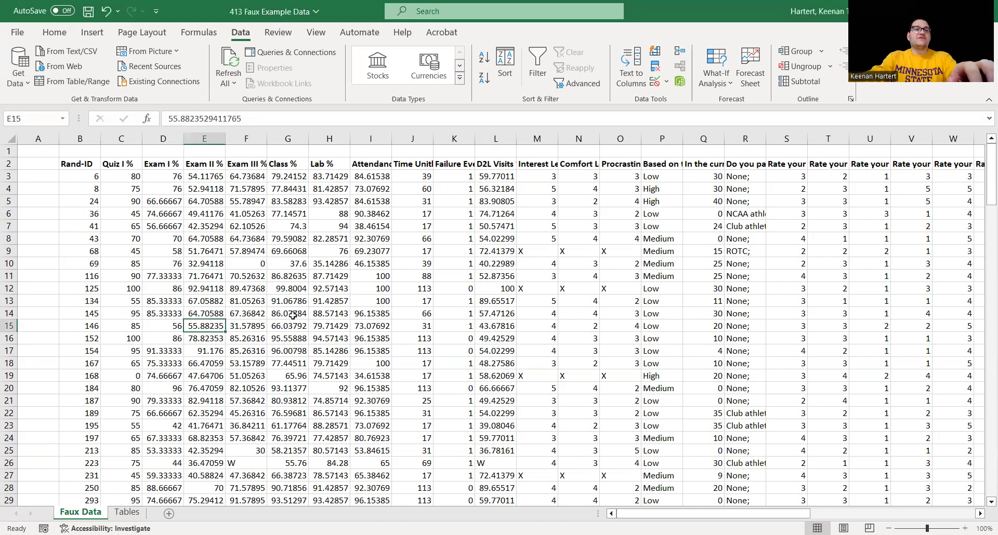
left_click(223, 391)
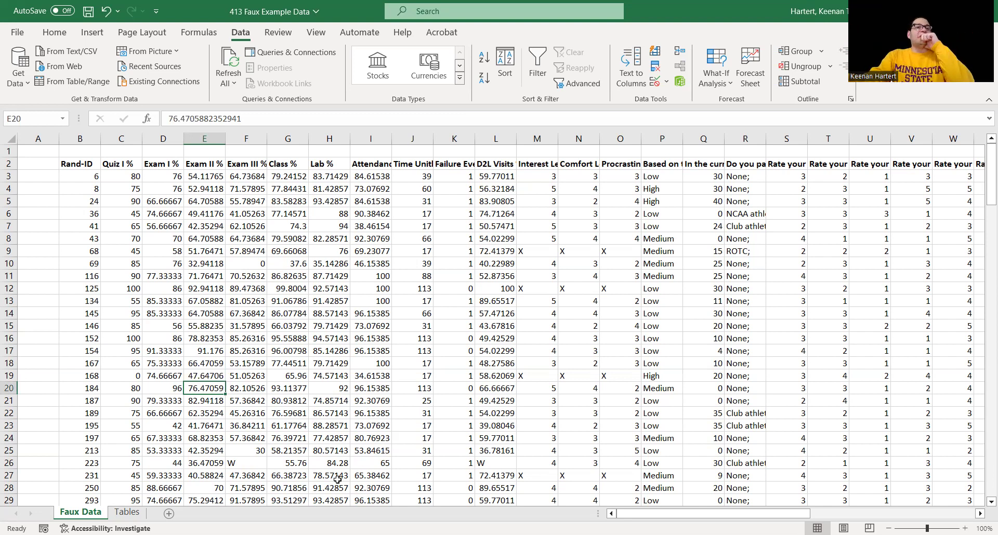
left_click(302, 352)
left_click(191, 431)
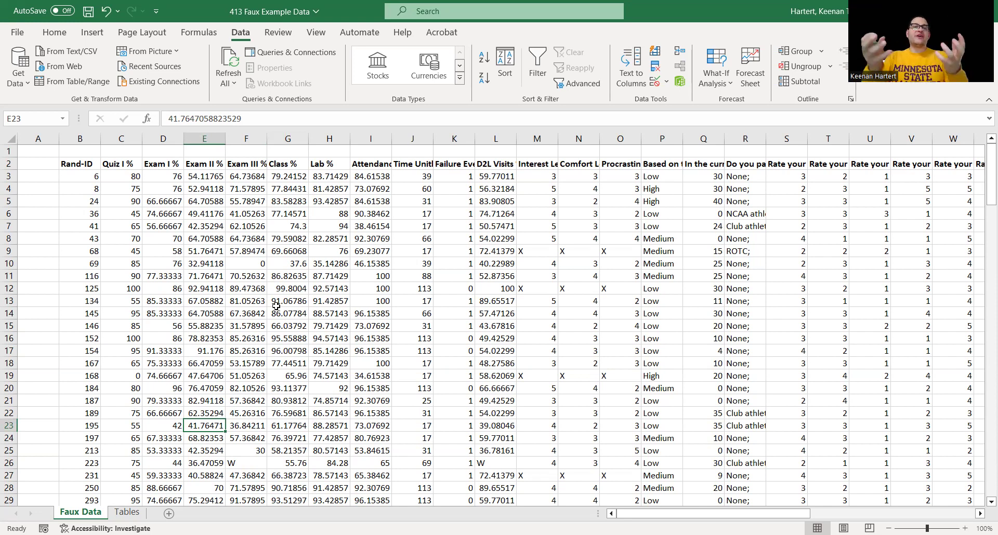
left_click(329, 300)
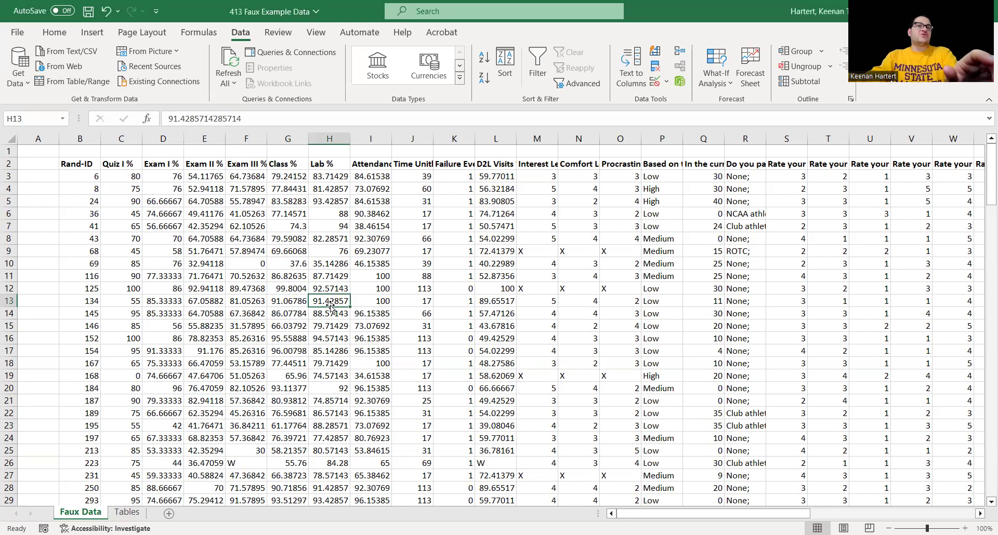
left_click(450, 313)
left_click_drag(789, 519, 743, 512)
left_click(740, 352)
left_click(489, 360)
left_click(670, 335)
left_click(470, 354)
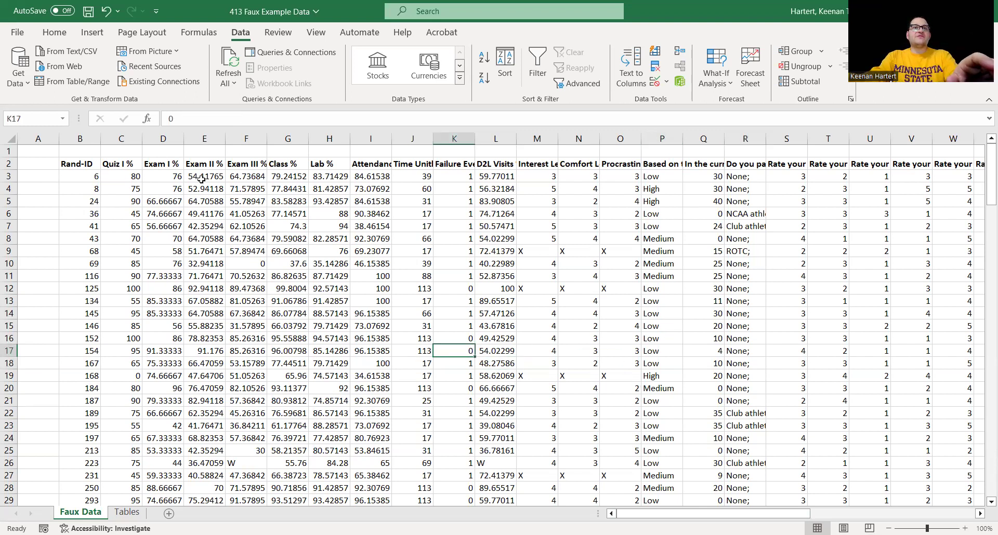
- Examine the dataset's columns, from Rand-ID and the exam percentages across to the survey-response fields
left_click_drag(203, 177, 200, 400)
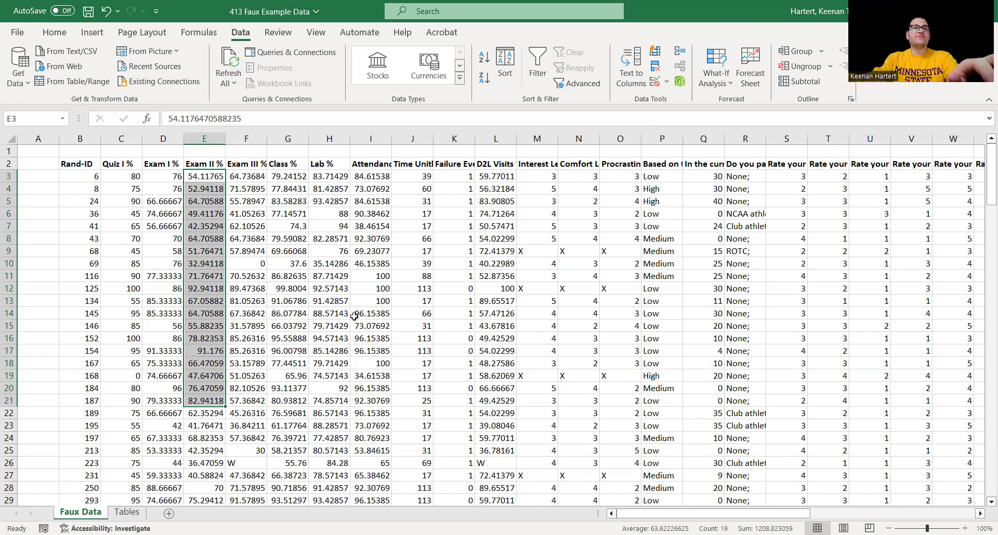
left_click(358, 322)
left_click(300, 361)
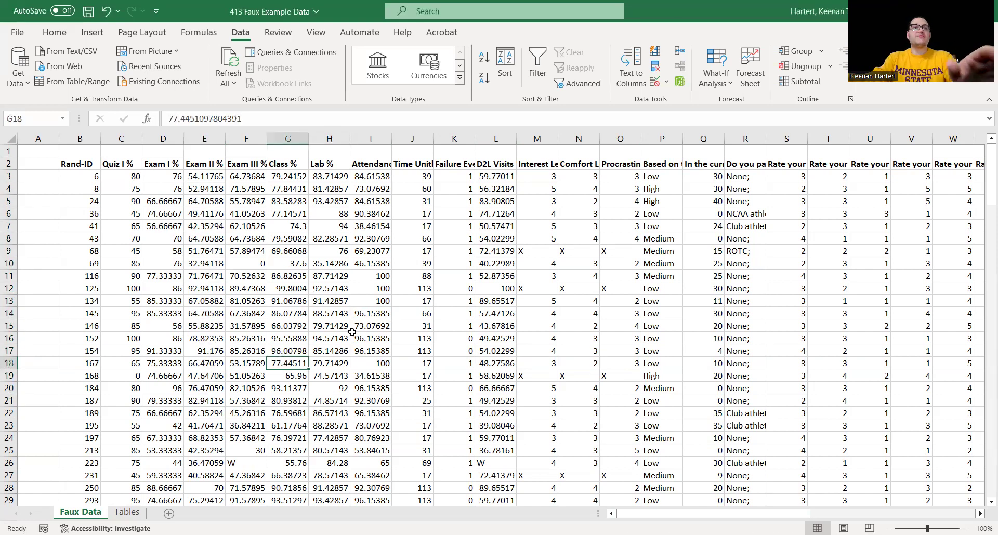
left_click(388, 289)
left_click_drag(84, 164, 90, 415)
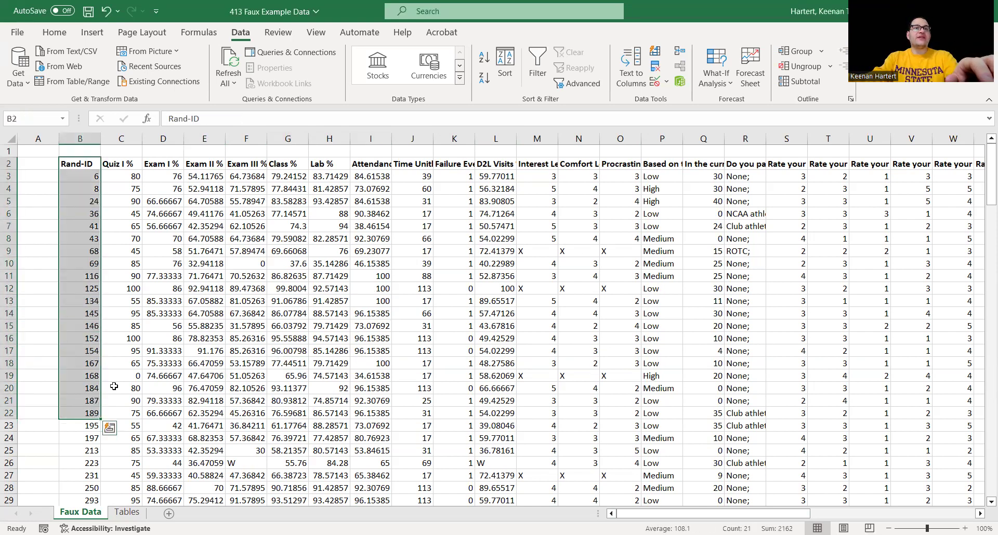
left_click(438, 324)
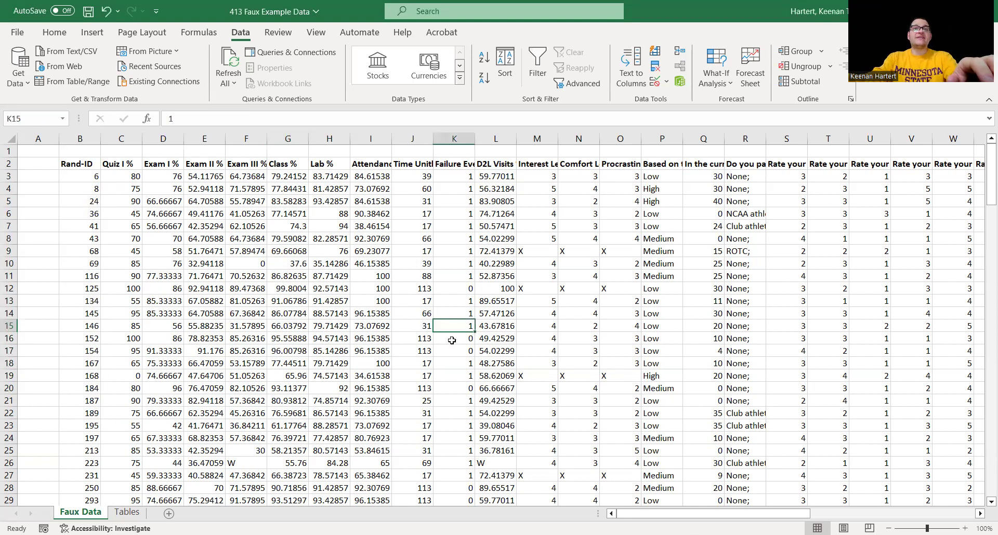
left_click_drag(537, 176, 630, 424)
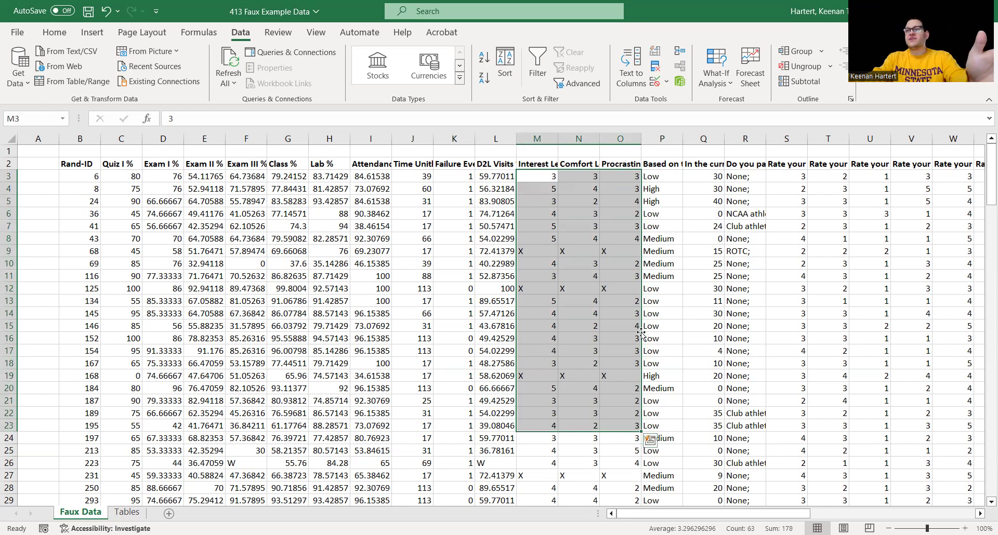
left_click(613, 324)
left_click_drag(660, 189, 664, 401)
left_click_drag(752, 195, 750, 476)
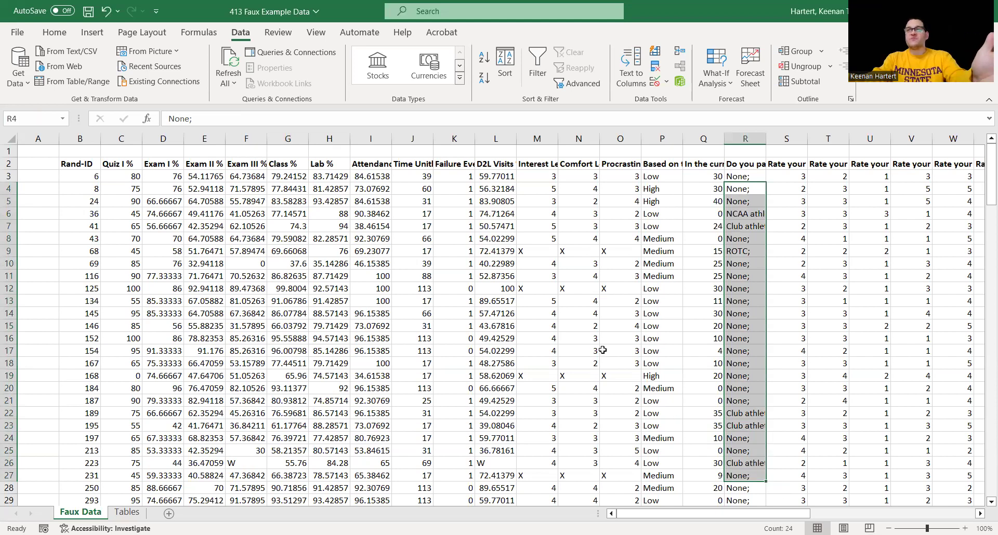
left_click(791, 337)
left_click_drag(786, 201, 914, 202)
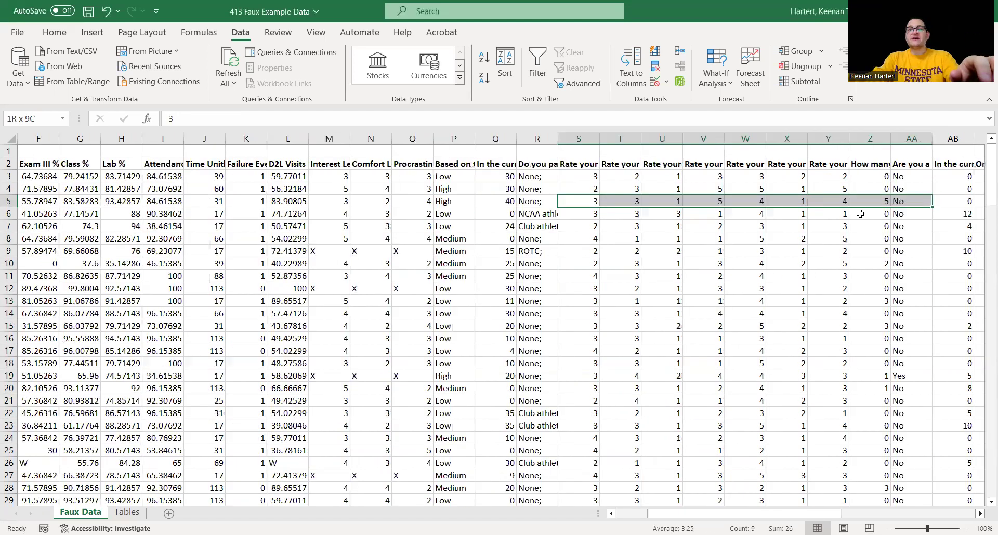
scroll(758, 300, "right", 3)
left_click(757, 301)
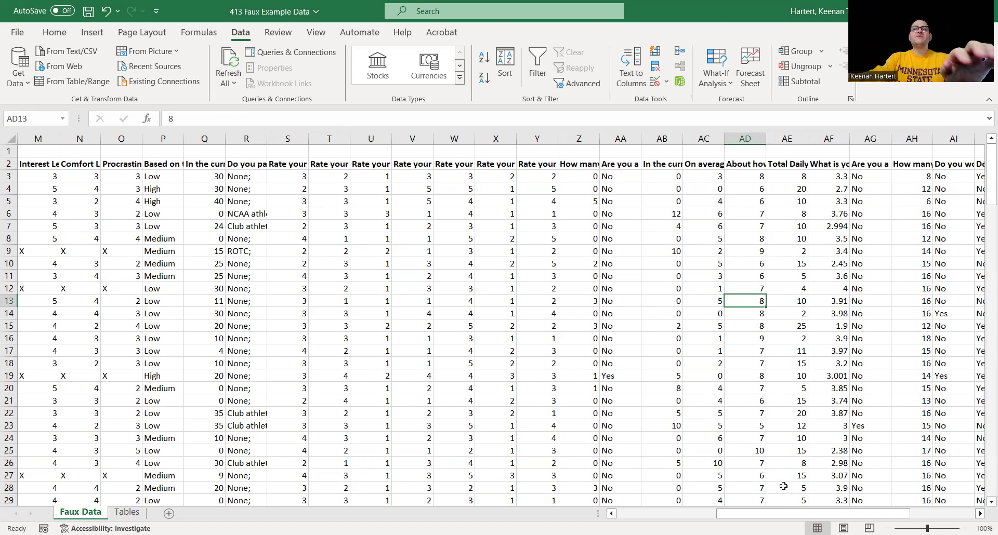
scroll(910, 263, "left", 3)
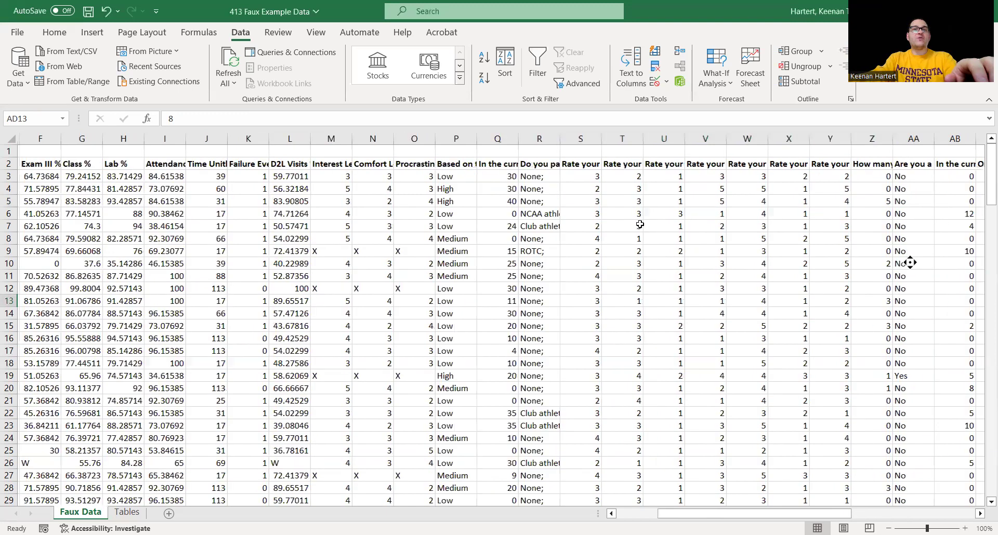
scroll(638, 225, "left", 2)
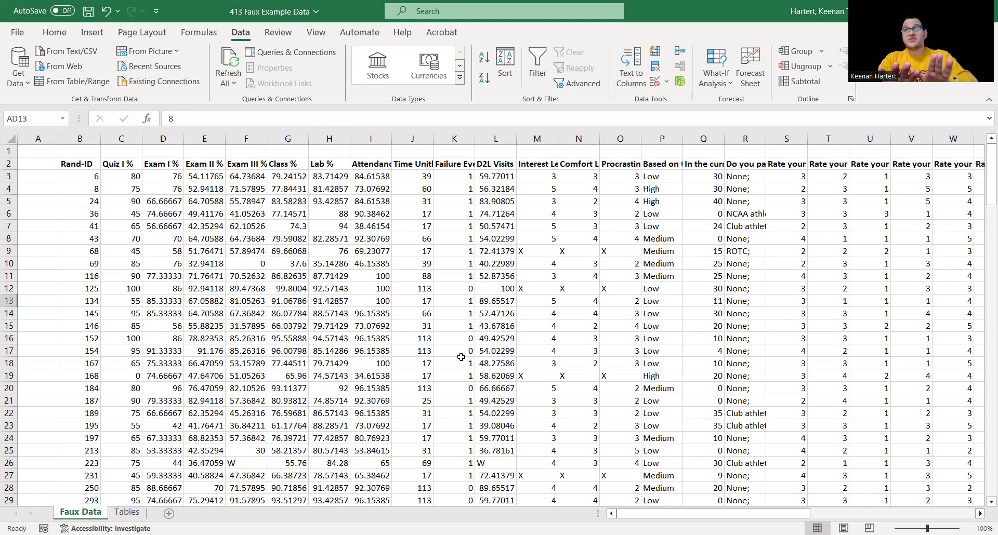
left_click(388, 256)
left_click(379, 312)
left_click(312, 324)
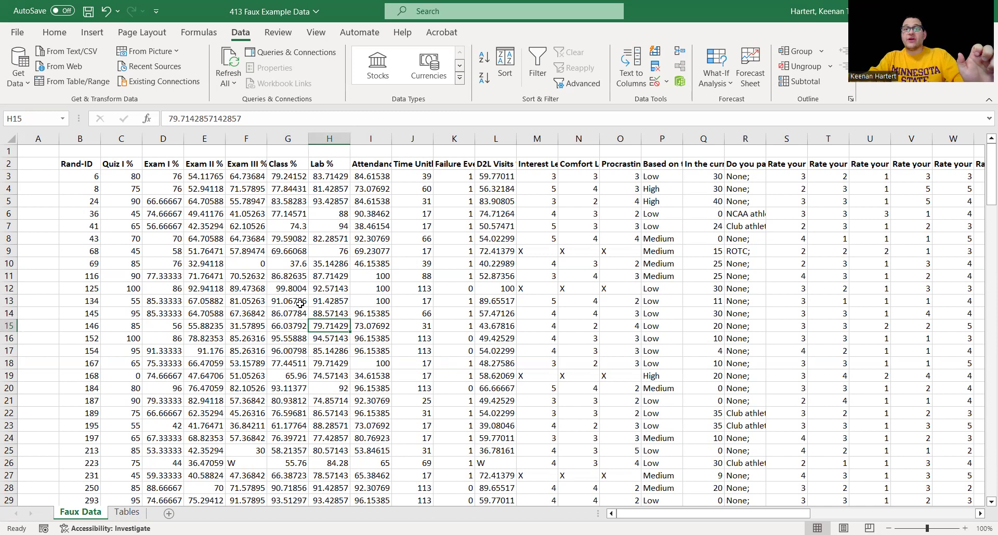
left_click(205, 310)
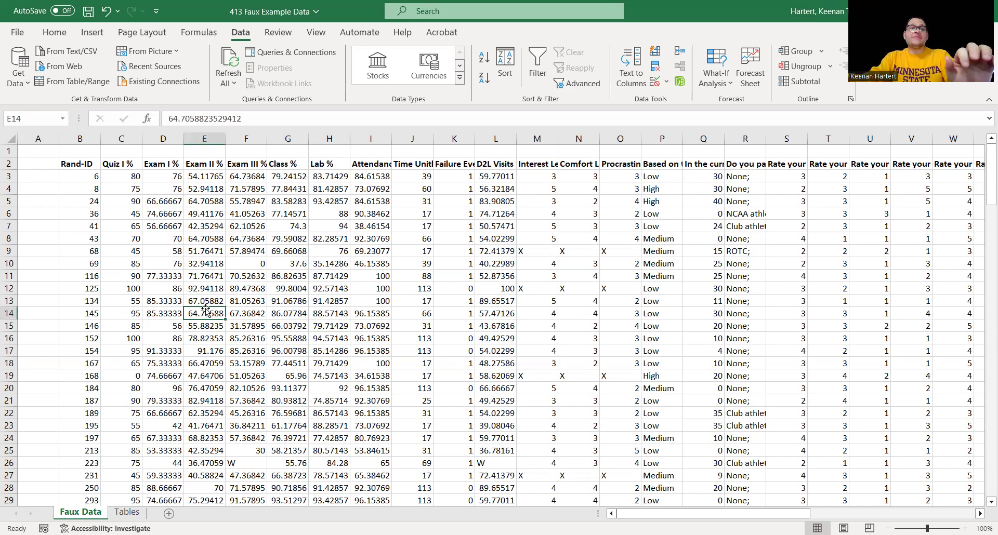
- Add a new worksheet after Faux Data and name it V1
left_click(168, 513)
double_click(128, 512)
type("V1")
left_click(245, 300)
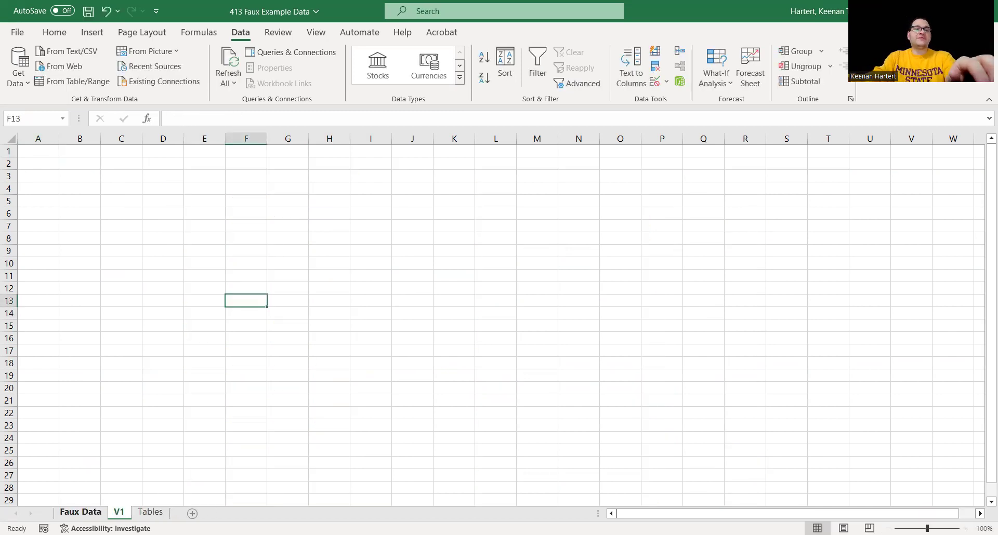
- Select the entire data block on the Faux Data sheet and check how far down the selection extends
left_click(81, 512)
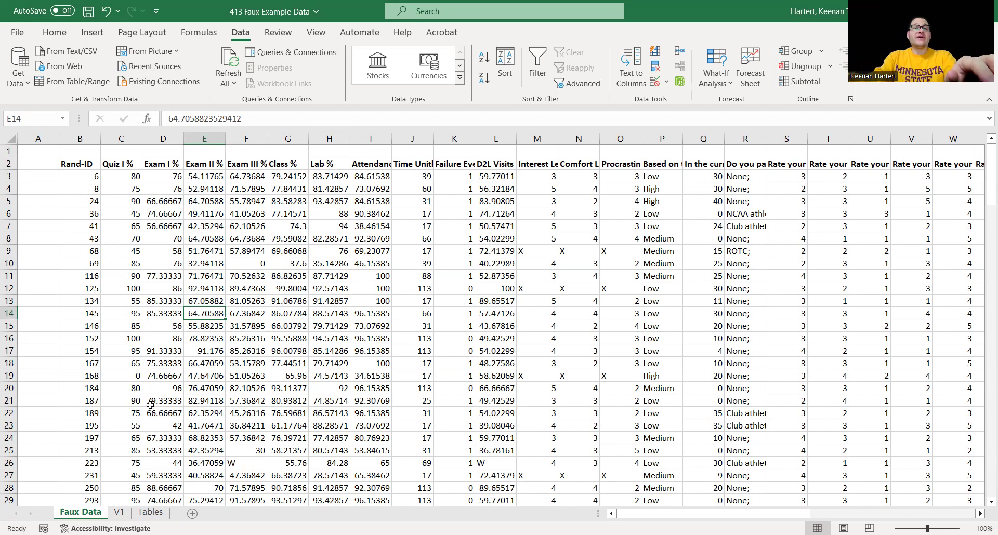
left_click(281, 401)
key("ctrl+a")
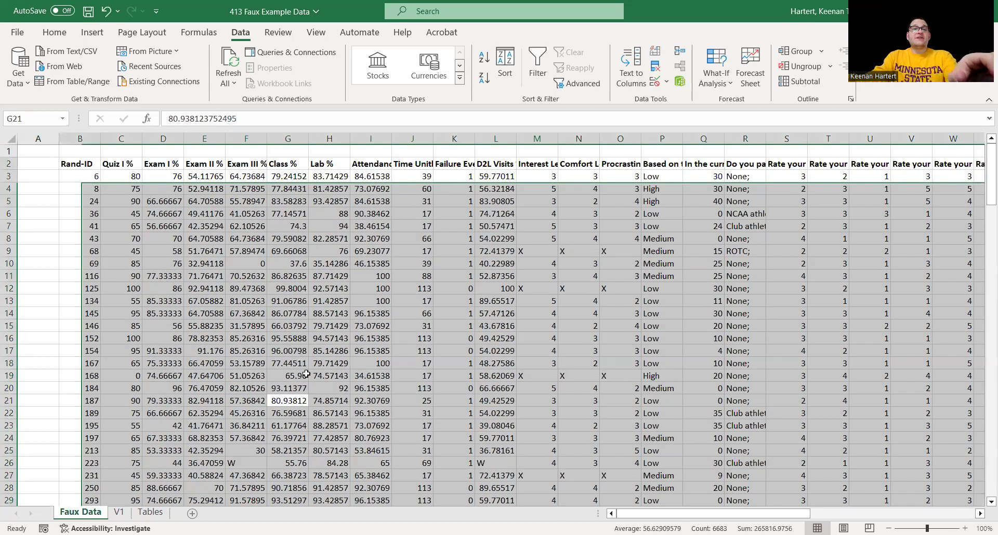
left_click(303, 353)
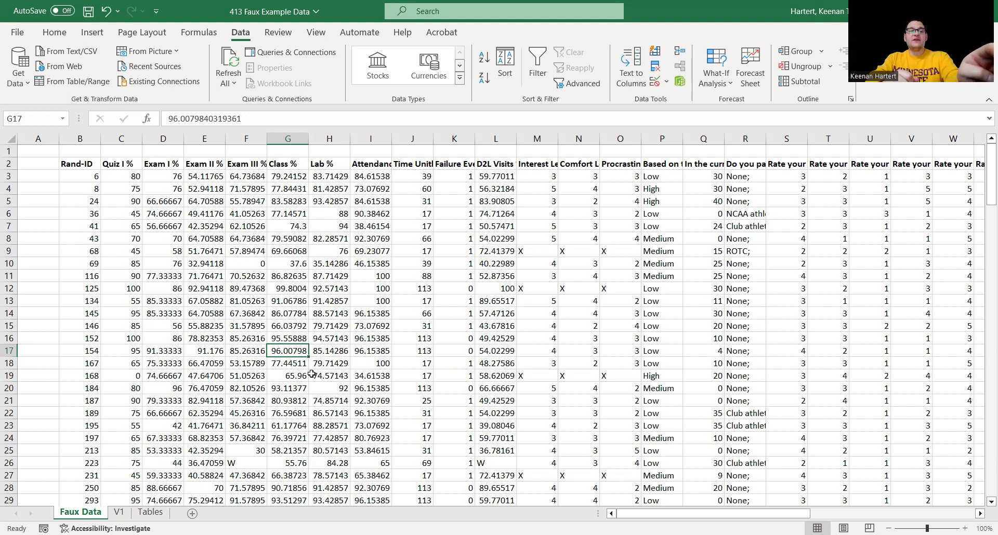
key("ctrl+a")
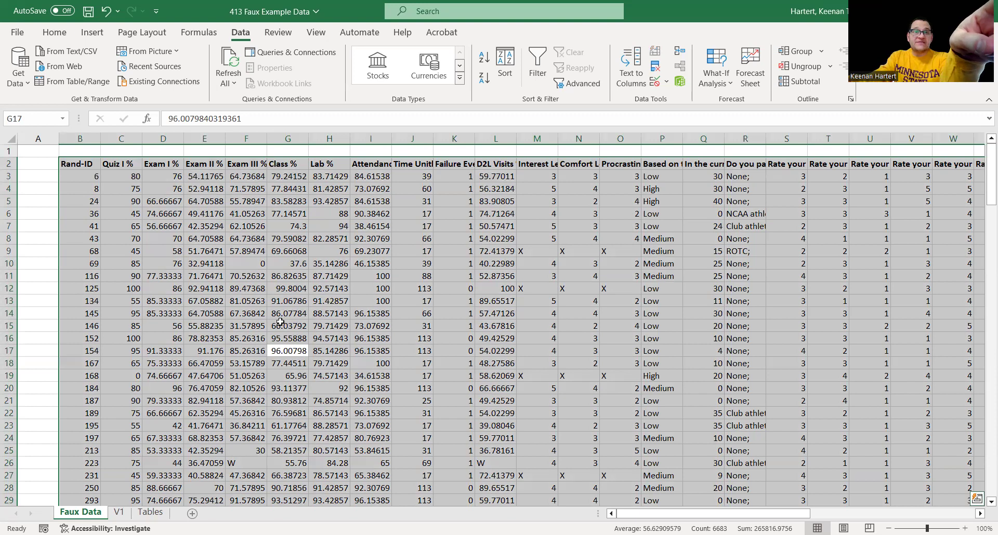
scroll(501, 330, "down", 6)
scroll(501, 330, "down", 15)
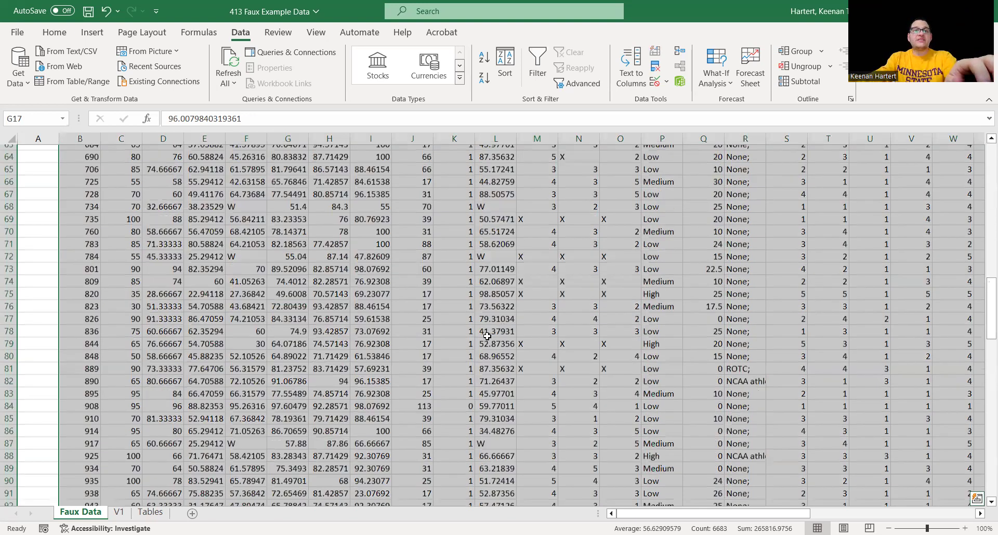
scroll(487, 335, "down", 20)
scroll(766, 502, "down", 4)
left_click_drag(795, 513, 528, 484)
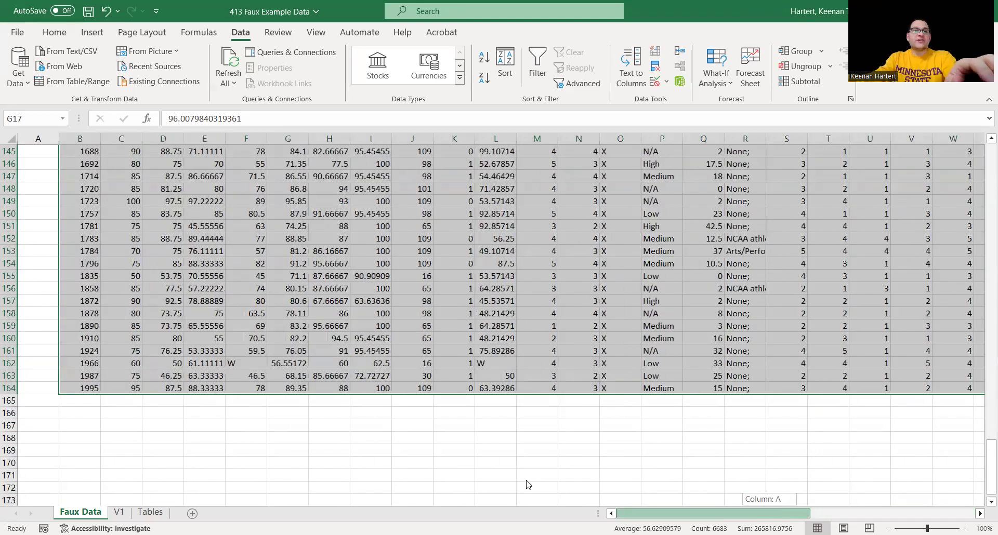
- Select the whole worksheet starting from blank cell D169 below the data, and clear that selection
left_click(164, 452)
key("ctrl+a")
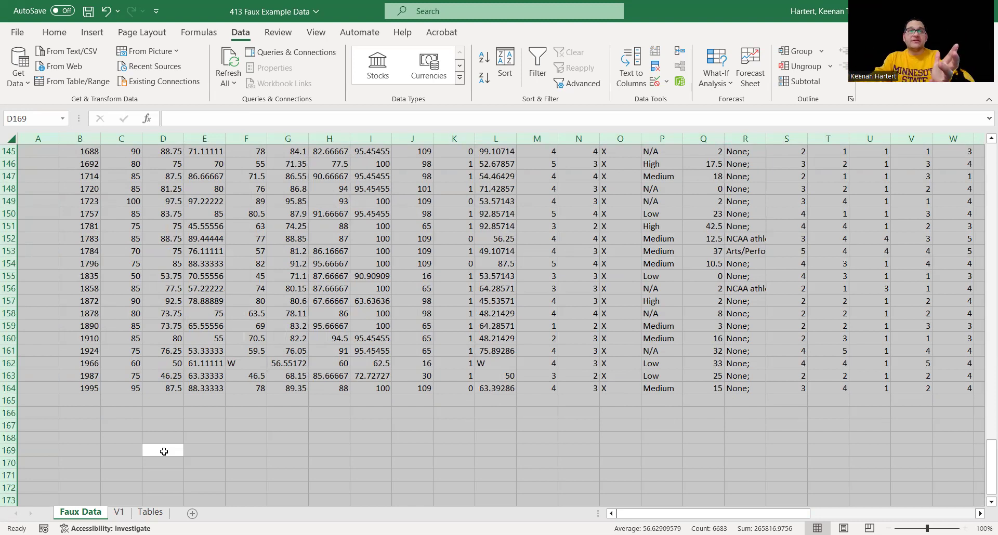
left_click(220, 251)
left_click(422, 252)
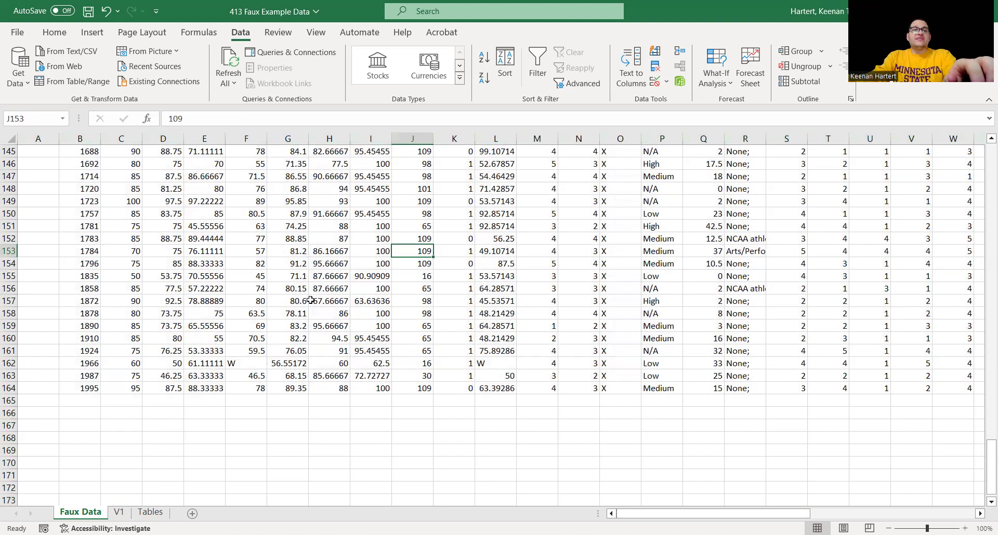
- Enter placeholder text such as "sdfsdf" in adjoining cells across E171:G173, separated from the dataset by blank rows
scroll(311, 300, "down", 4)
left_click(217, 376)
left_click(193, 324)
type("sdfsdf")
key("Return")
type("sdfsdfs")
key("Return")
key("Right")
key("Up")
type("sdfsdf")
key("Return")
key("Up")
key("Right")
type("sdfsdf")
key("Return")
type("sdfsdf")
key("Return")
key("Return")
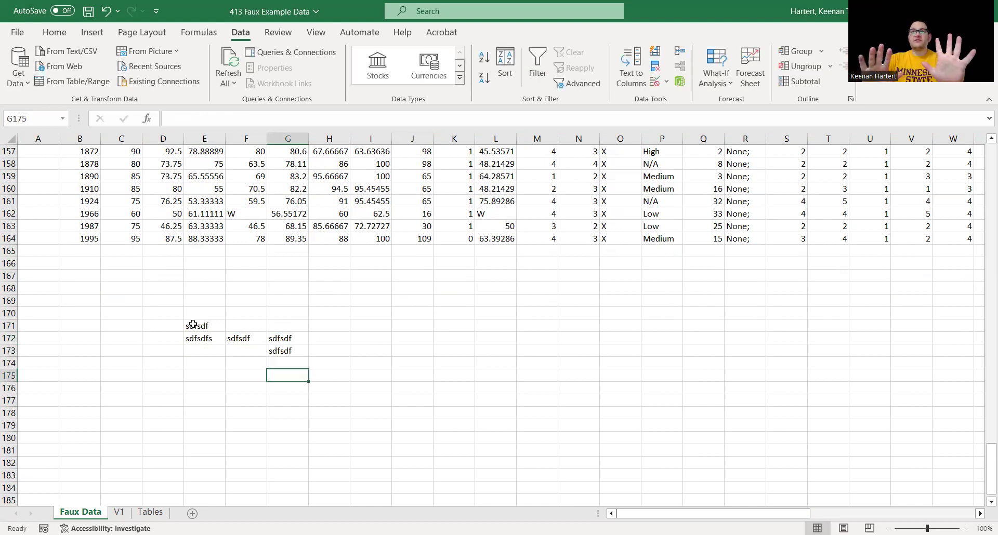
- Select the contiguous placeholder block E171:G173 and delete its contents
left_click(284, 340)
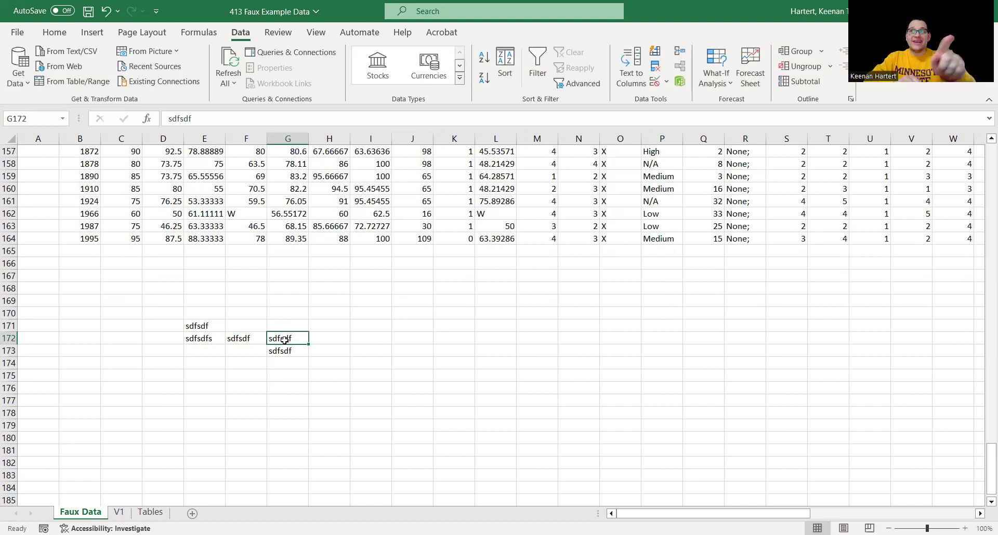
key("ctrl+a")
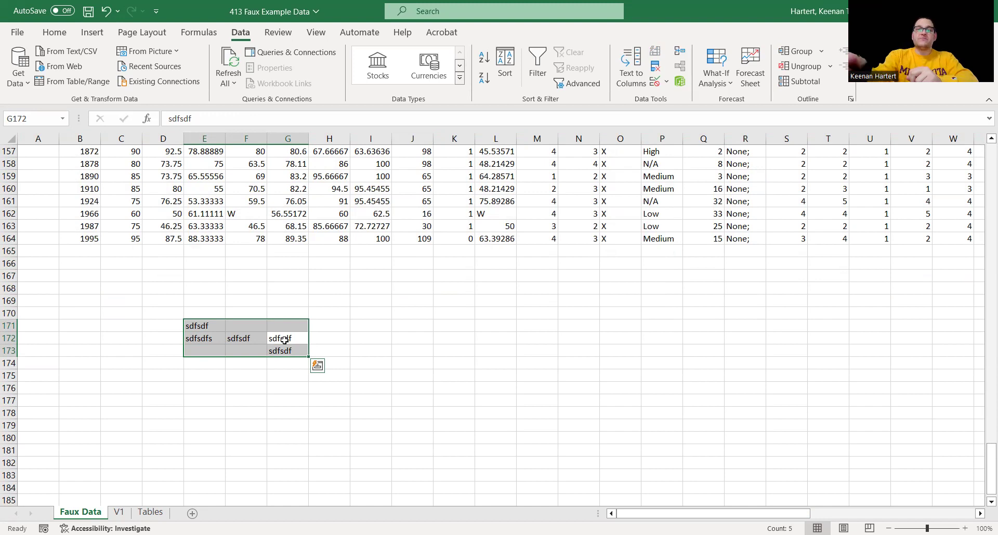
key("Delete")
- Copy the complete dataset on the Faux Data sheet, including its header row
scroll(254, 333, "up", 7)
left_click(282, 251)
scroll(338, 280, "up", 3)
scroll(358, 291, "up", 20)
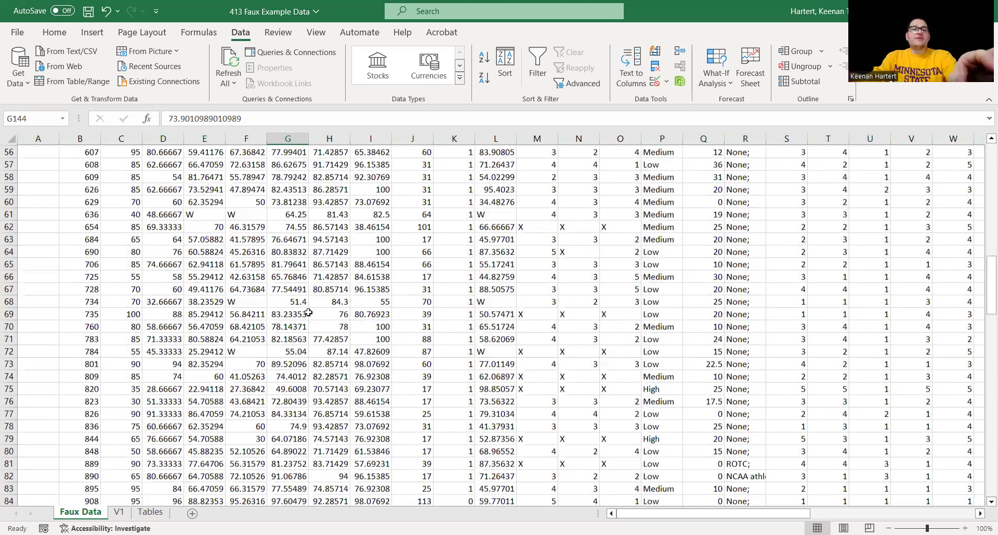
scroll(309, 313, "up", 18)
left_click(307, 306)
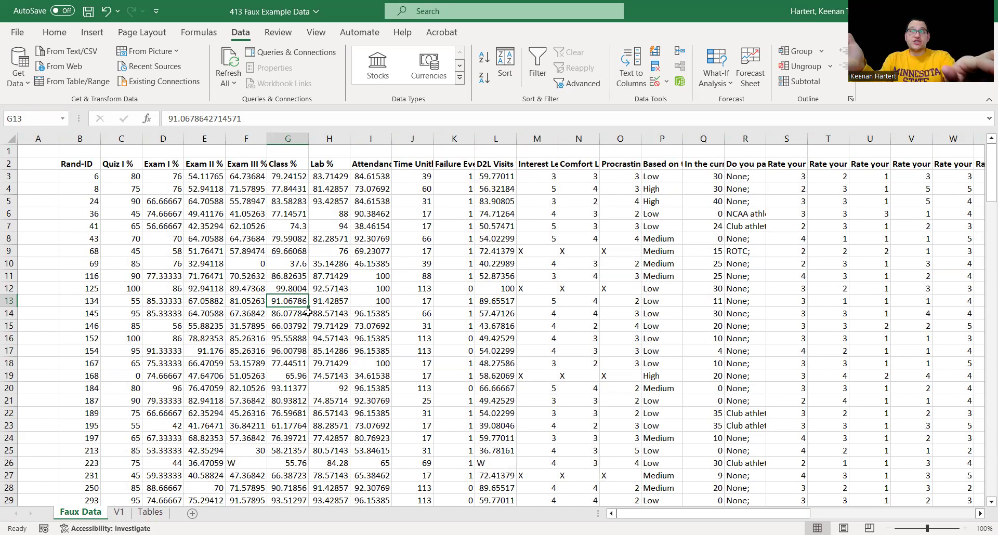
key("ctrl+a")
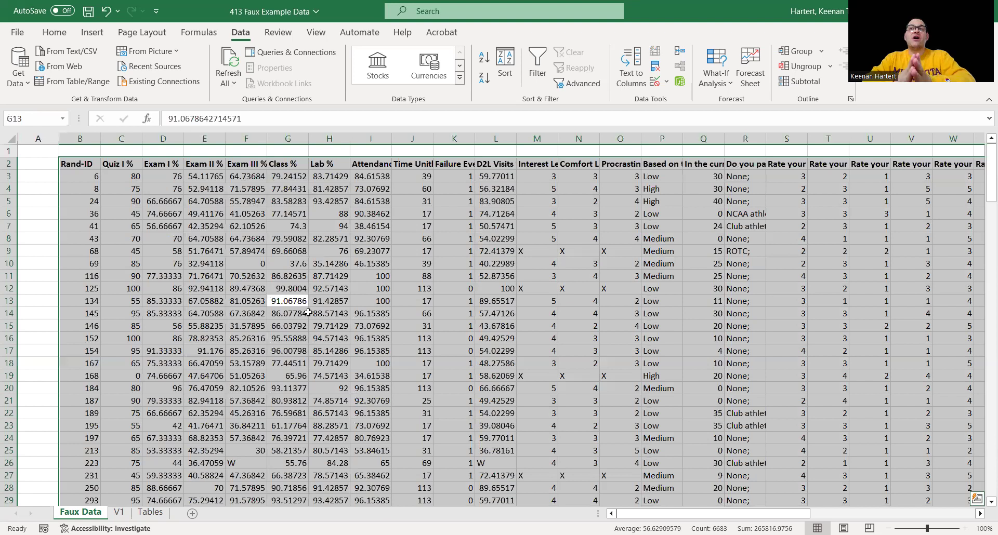
key("ctrl+c")
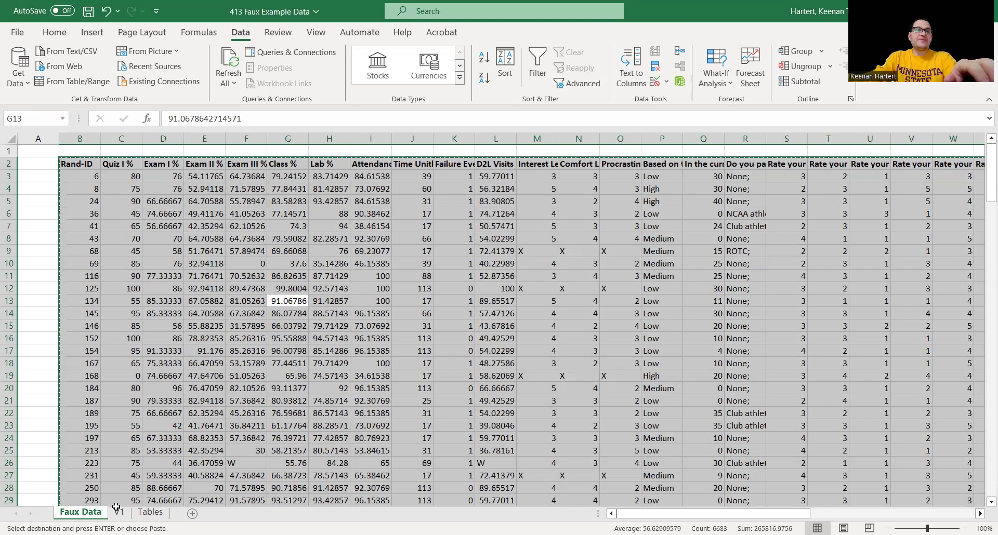
- Paste the copied dataset into the V1 worksheet starting at cell B2
left_click(119, 512)
left_click(80, 163)
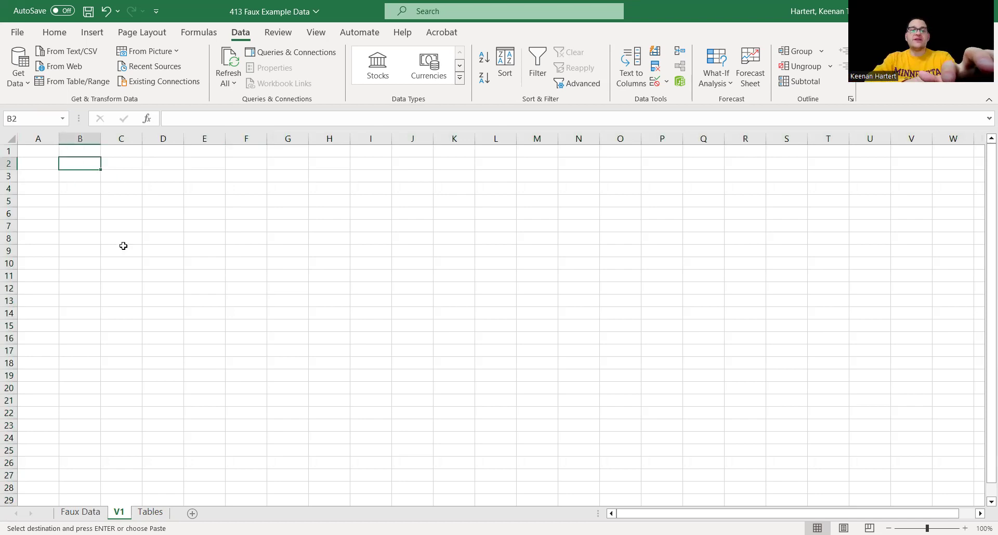
key("ctrl+v")
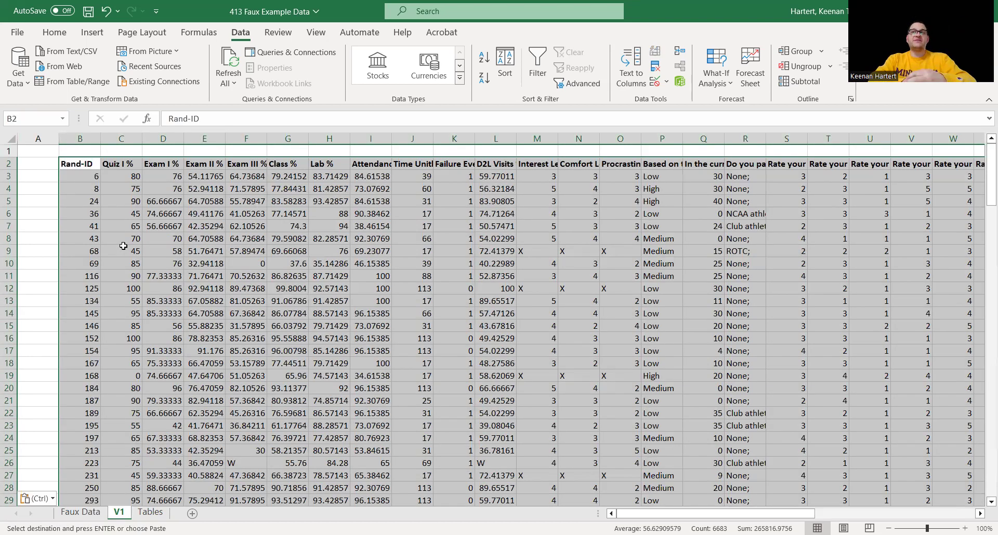
left_click(156, 235)
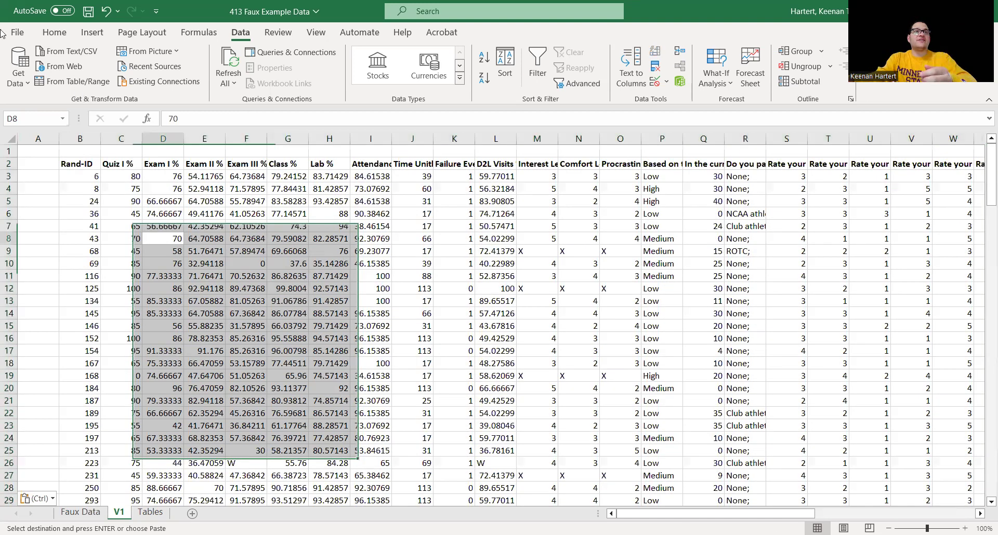
left_click(53, 33)
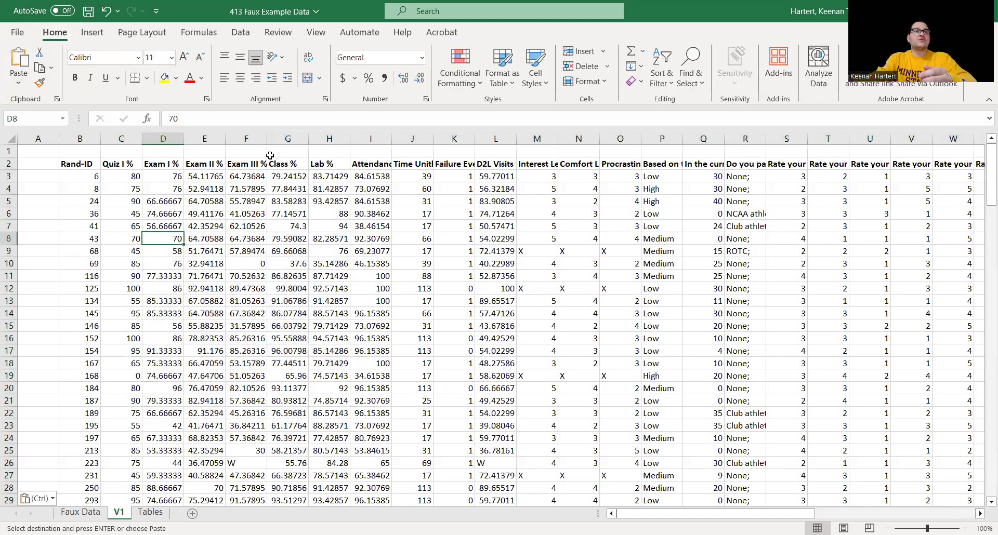
left_click(17, 32)
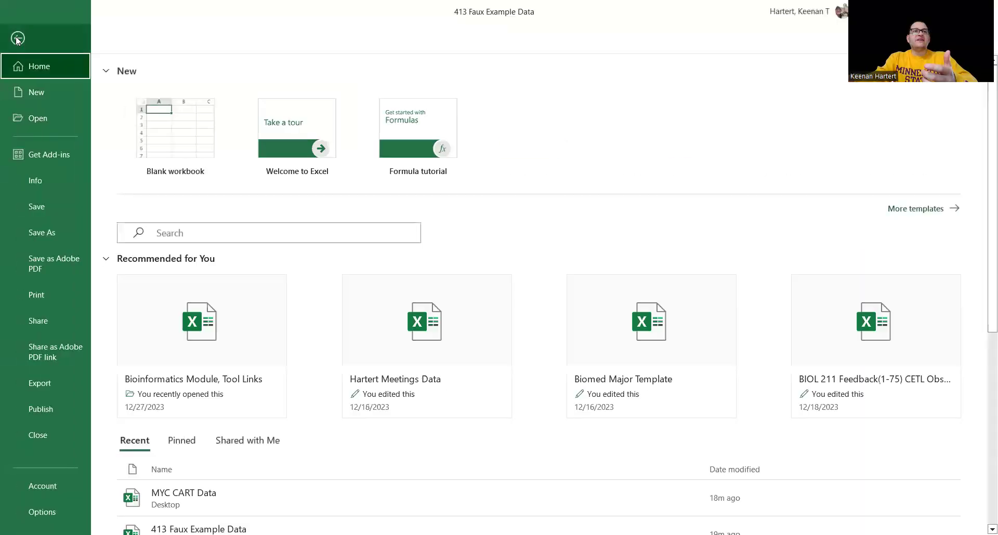
left_click(16, 35)
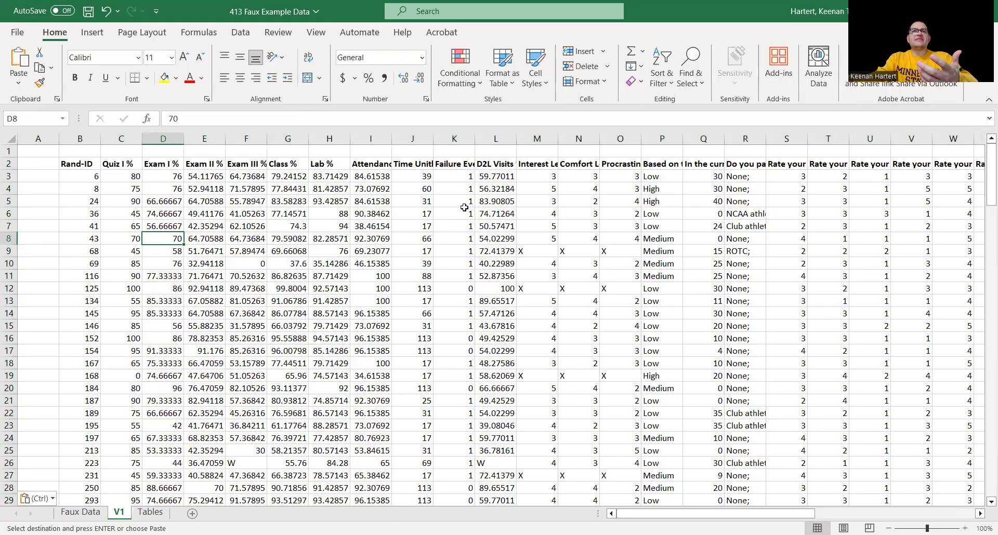
left_click(288, 213)
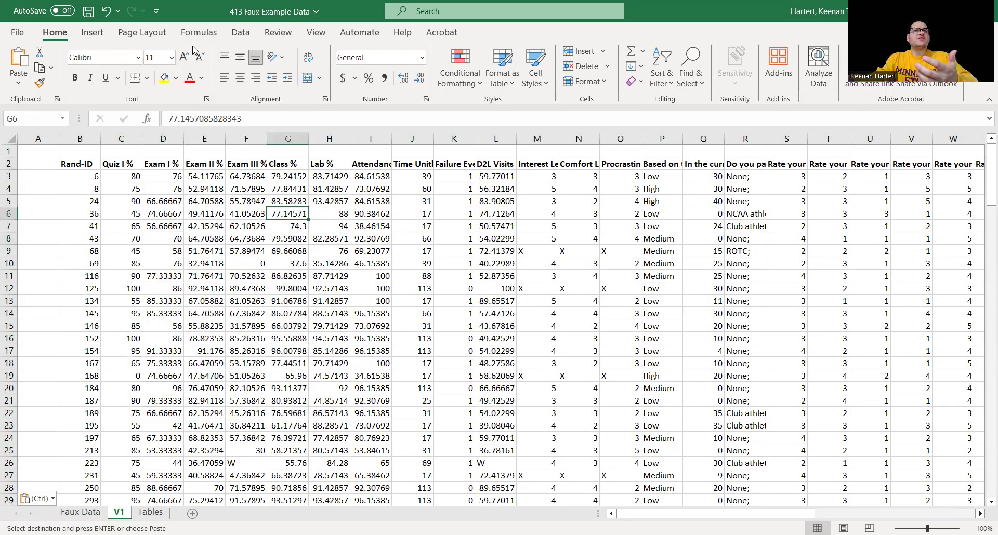
left_click(194, 202)
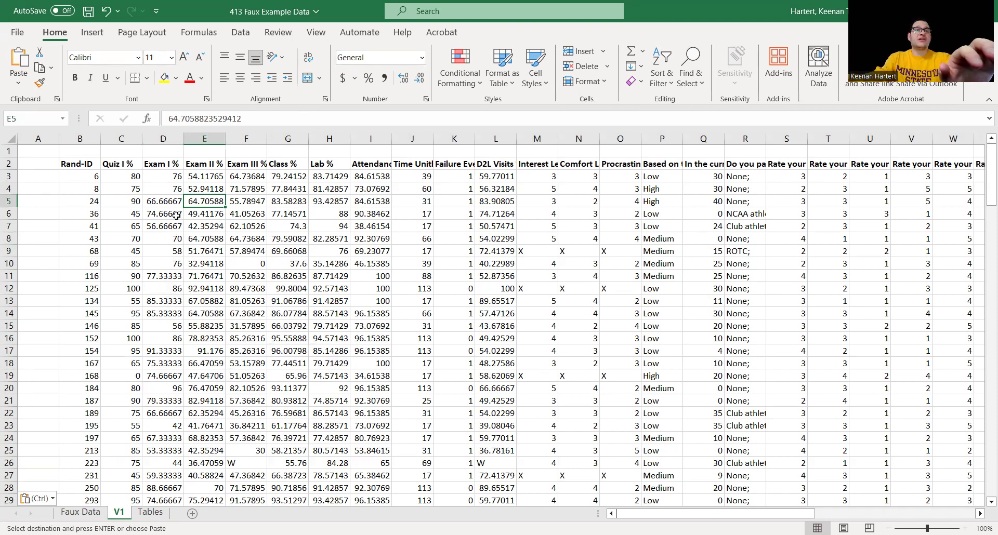
left_click(262, 307)
left_click(444, 280)
left_click(319, 224)
left_click(582, 311)
left_click(342, 337)
left_click(204, 363)
left_click(291, 214)
left_click(537, 239)
left_click(416, 337)
left_click(246, 344)
left_click(578, 362)
left_click_drag(201, 213, 536, 344)
left_click_drag(237, 428, 728, 302)
left_click(370, 352)
left_click(326, 375)
- Move the block F16:K21 onto M8:R13, replacing the data already in those cells
left_click_drag(254, 341, 453, 399)
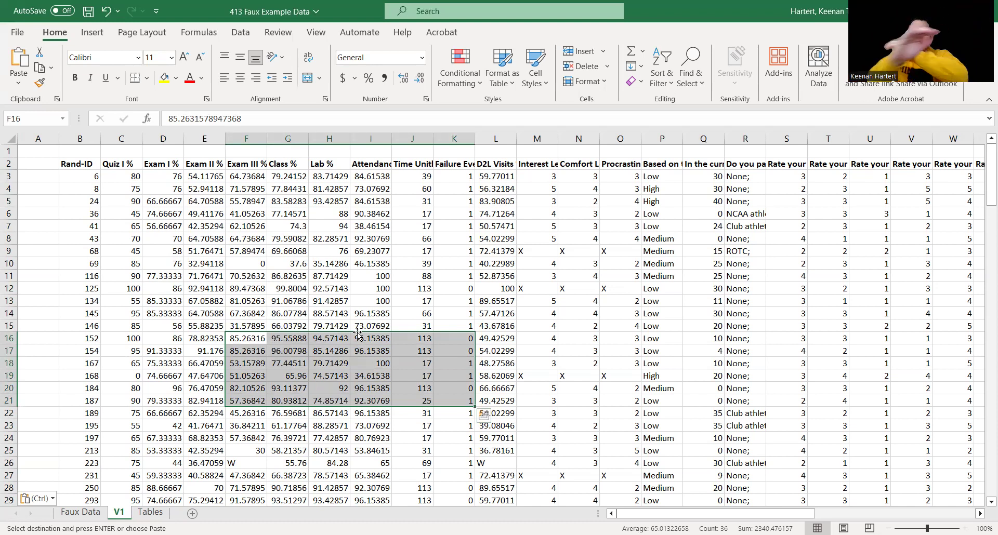
left_click_drag(358, 334, 582, 381)
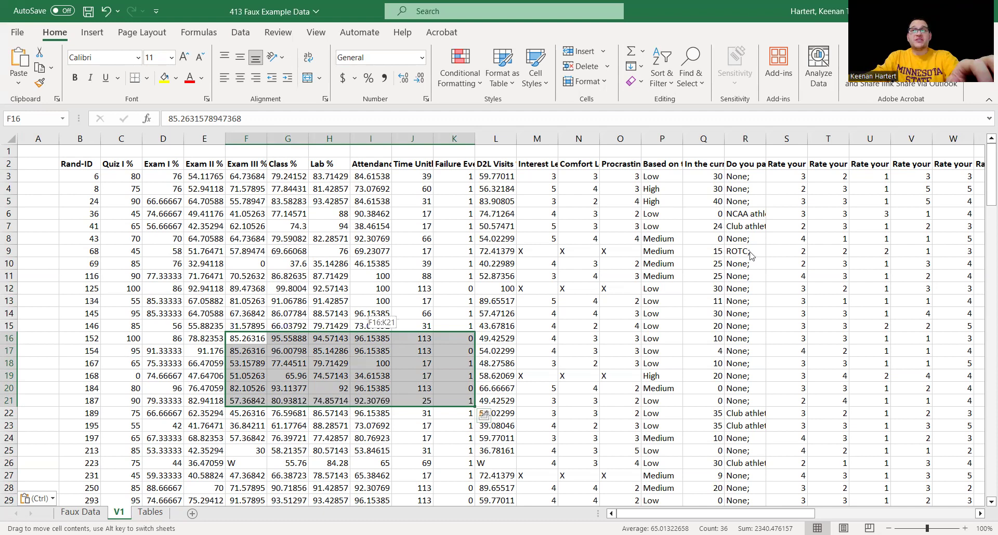
left_click_drag(750, 254, 576, 332)
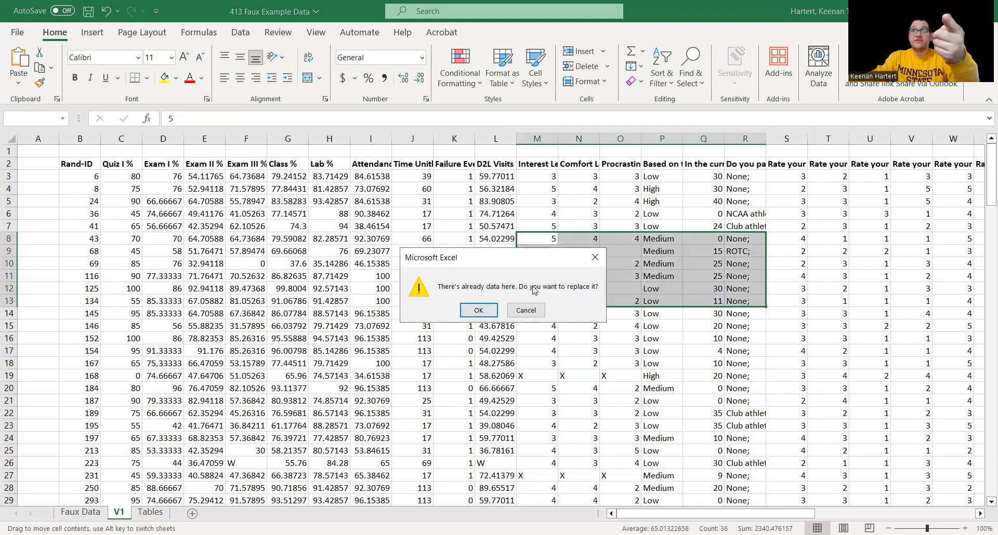
left_click(478, 310)
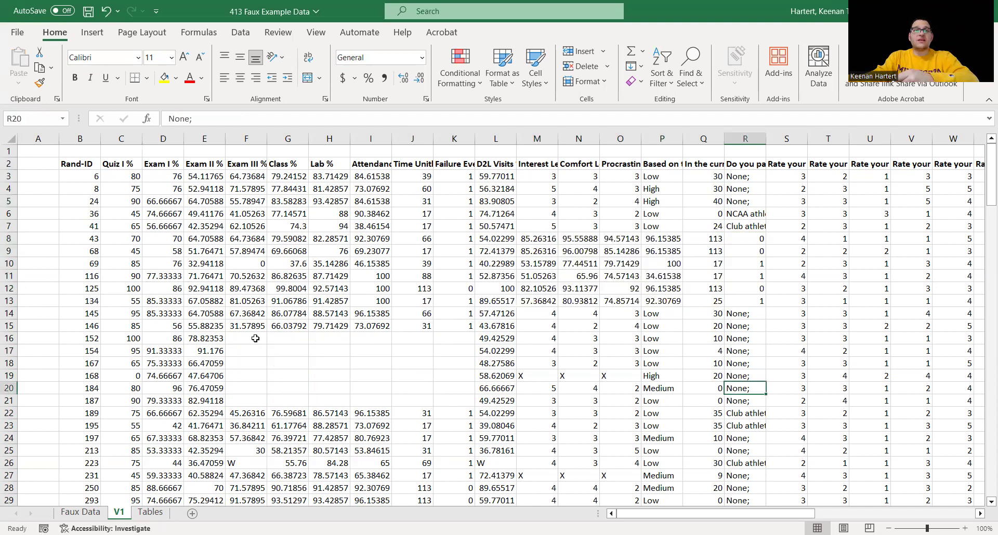
- Undo the move of the cell block on the V1 sheet
left_click_drag(244, 338, 453, 376)
left_click(880, 375)
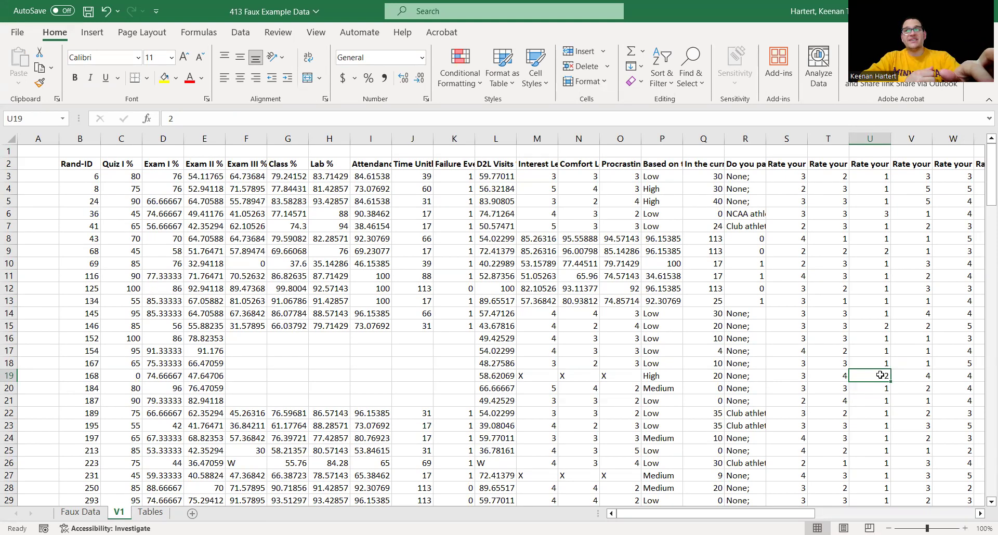
key("ctrl+z")
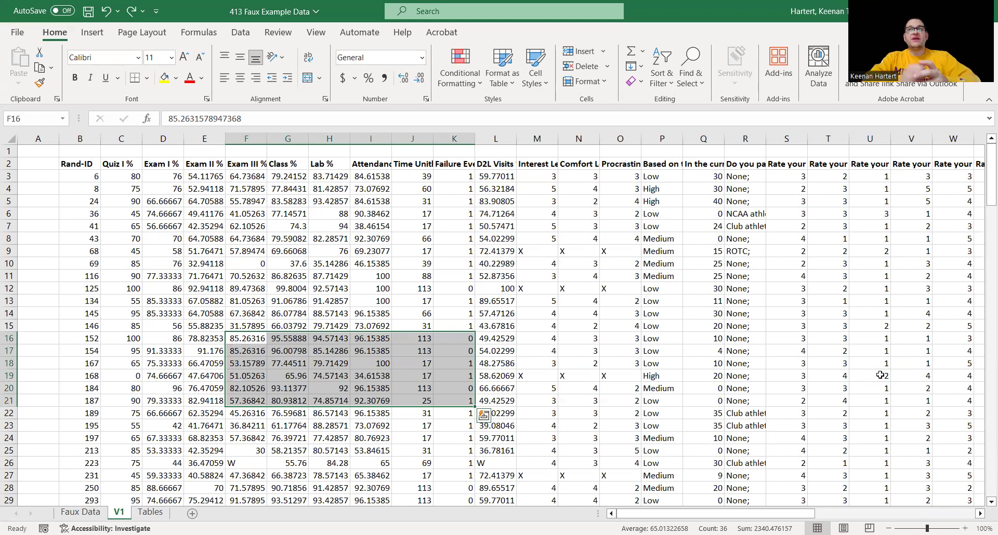
- Redo the undone block move on the V1 sheet, and undo it again
left_click(501, 290)
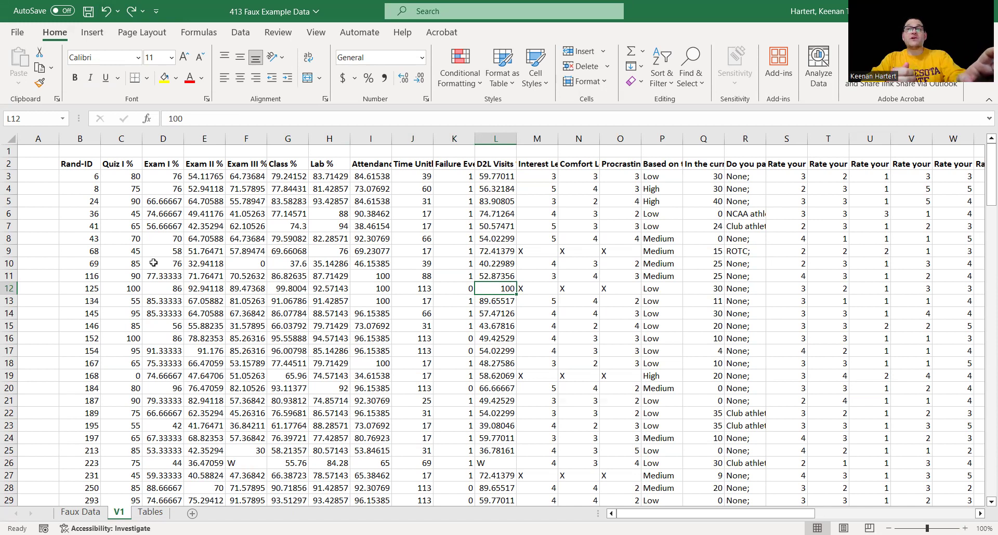
key("ctrl+y")
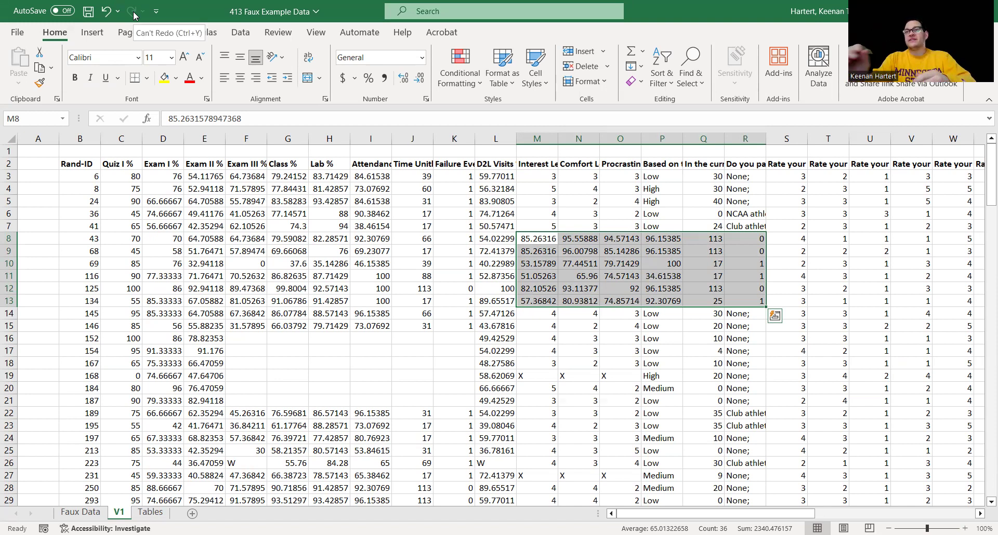
left_click(574, 338)
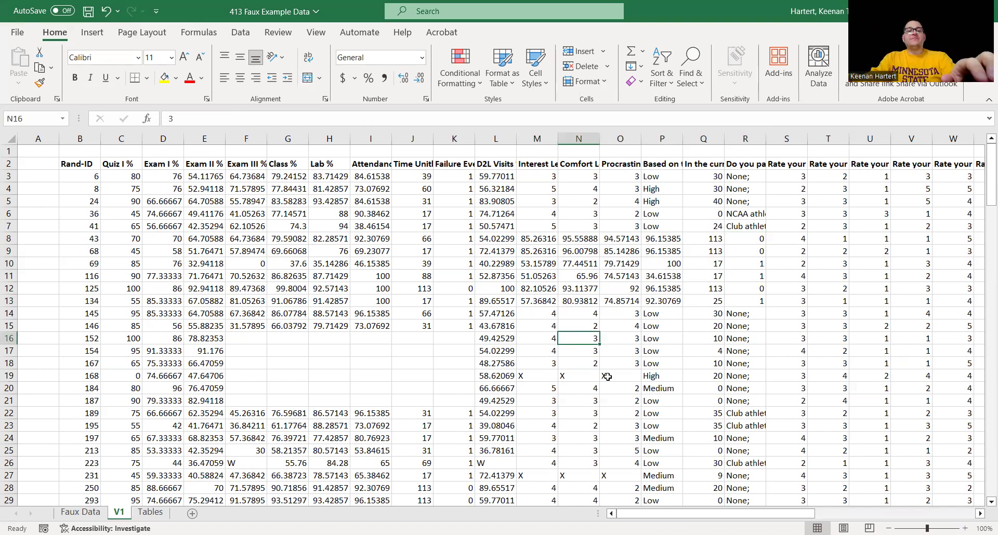
key("ctrl+z")
left_click(592, 241)
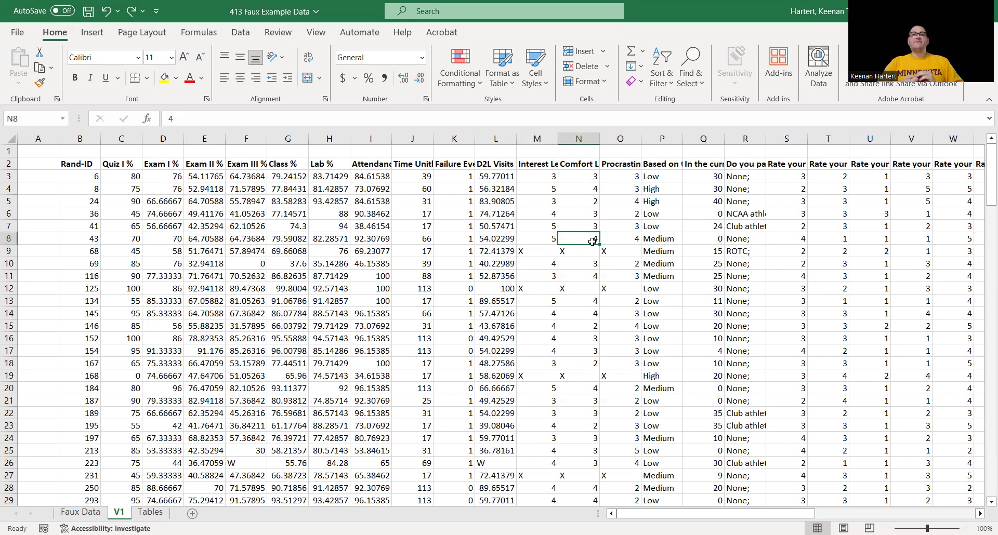
- Look over the V1 data rows and zoom the sheet out to 70% to fit more columns in view
left_click(362, 272)
scroll(442, 266, "down", 8)
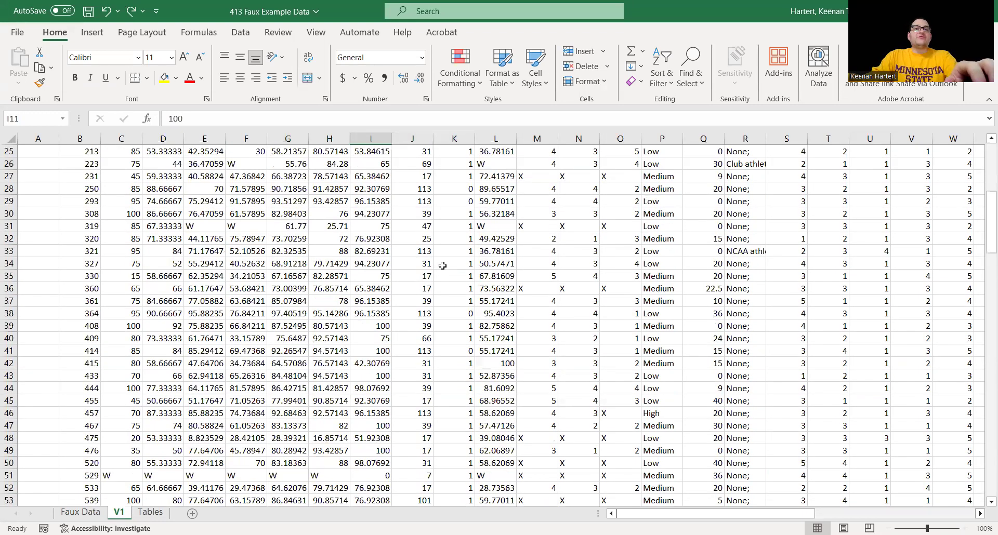
scroll(416, 275, "up", 8)
scroll(606, 341, "down", 3)
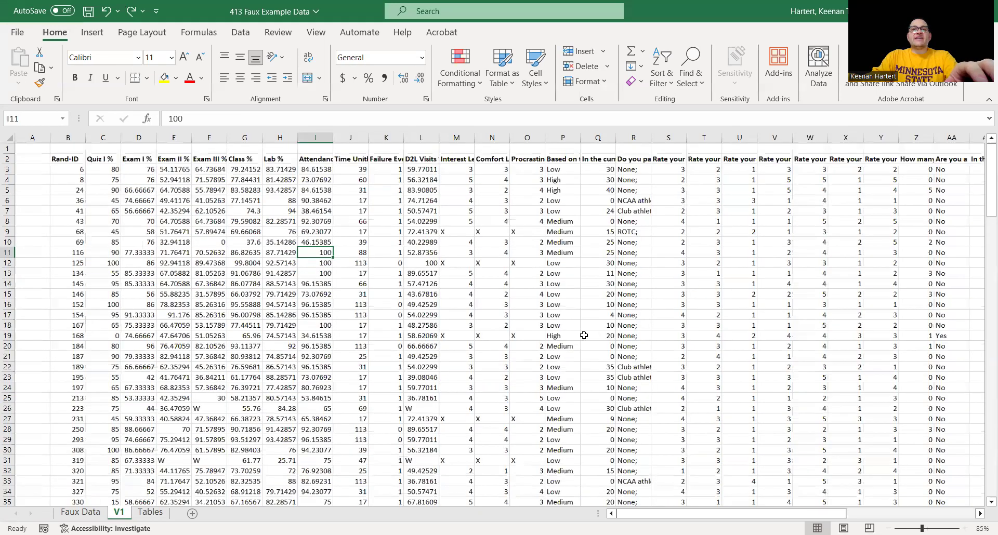
scroll(282, 299, "up", 1)
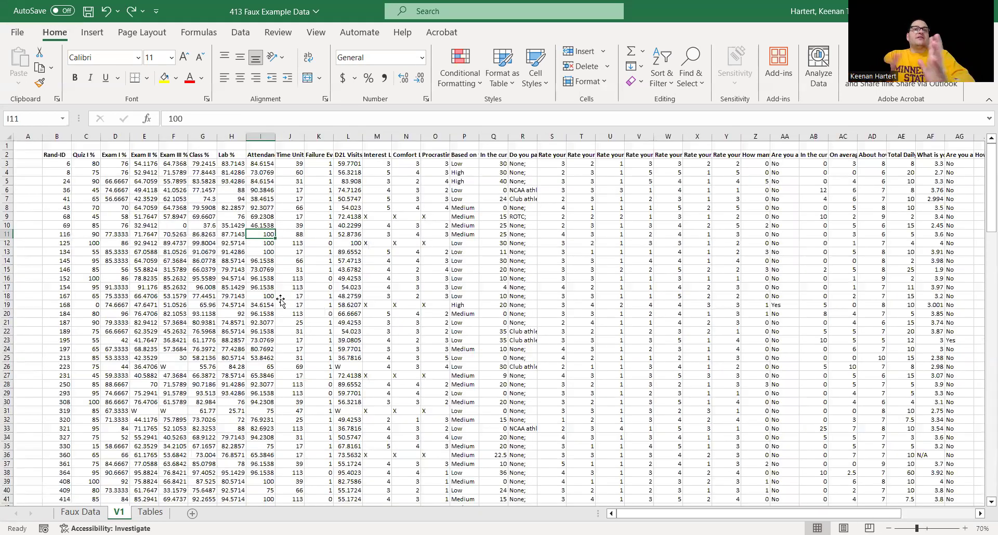
left_click(281, 298)
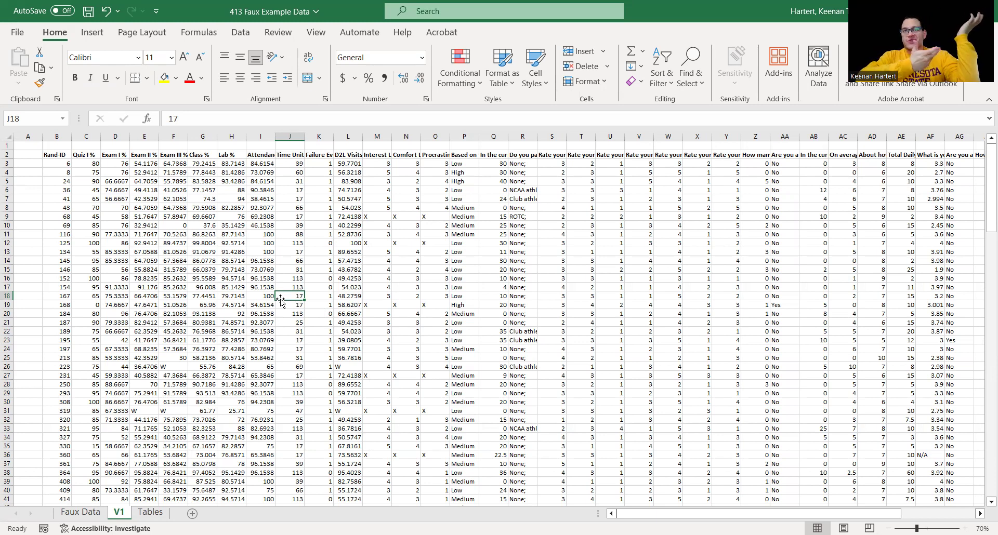
left_click(192, 263)
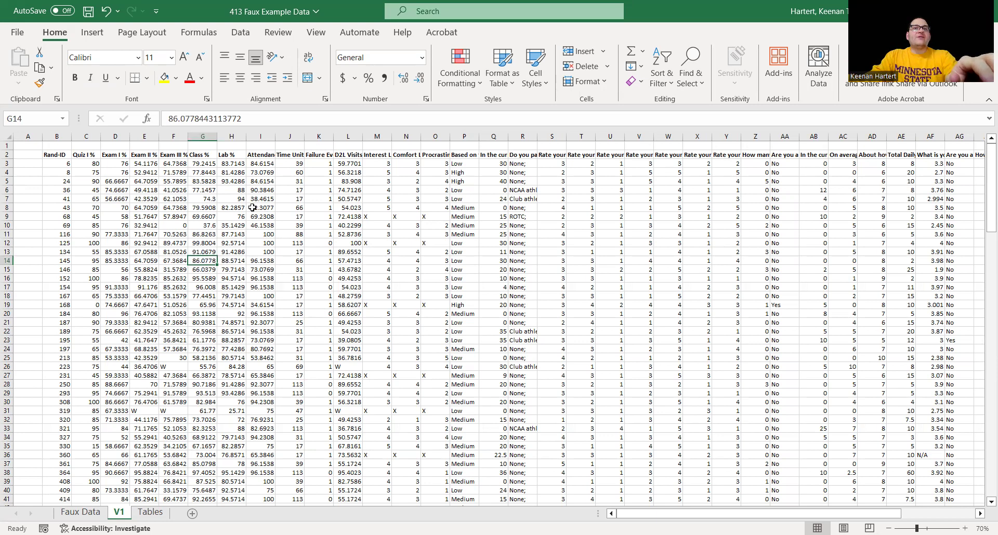
left_click(408, 200)
- Highlight the Attendance % header cell with a yellow fill
left_click(269, 155)
left_click(164, 78)
left_click(232, 225)
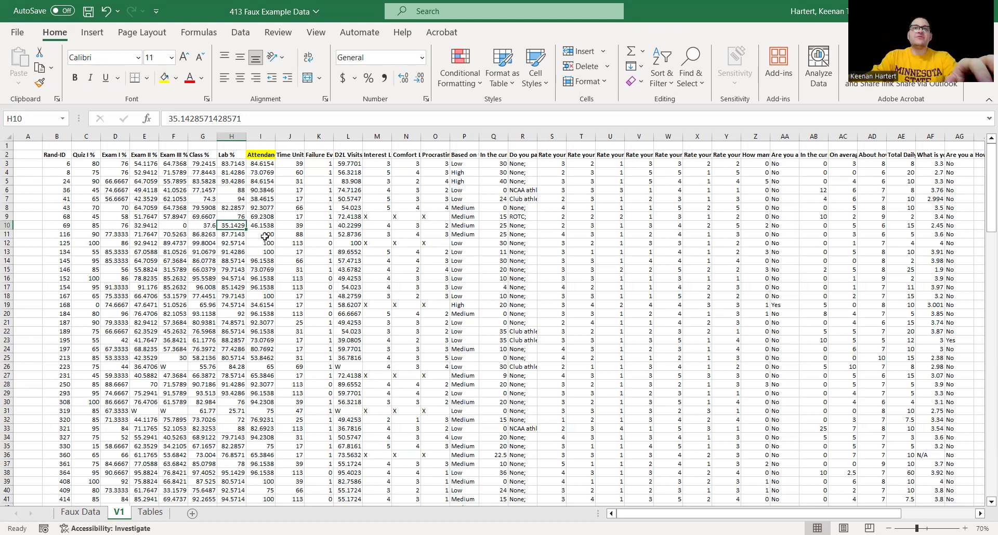
left_click(231, 304)
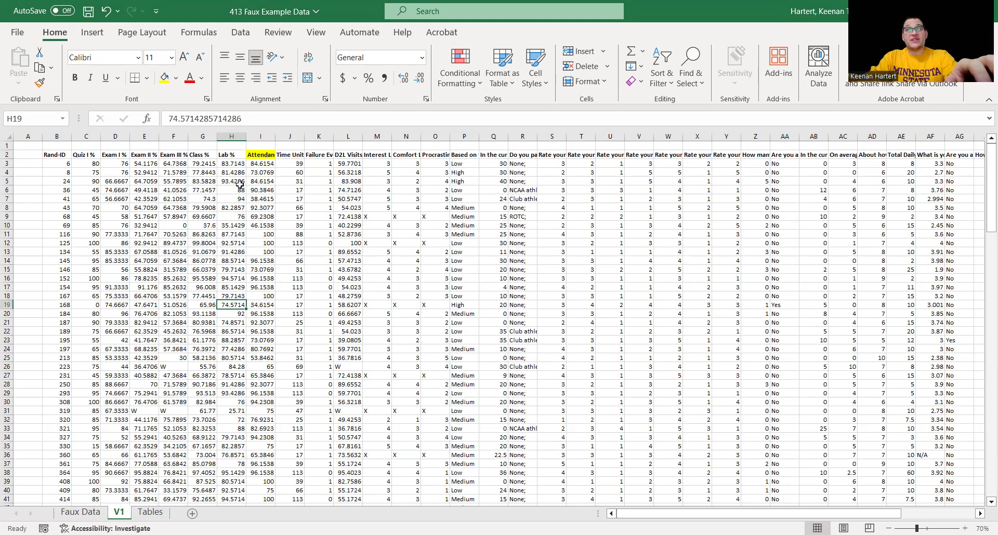
left_click(222, 199)
left_click(287, 175)
left_click(373, 197)
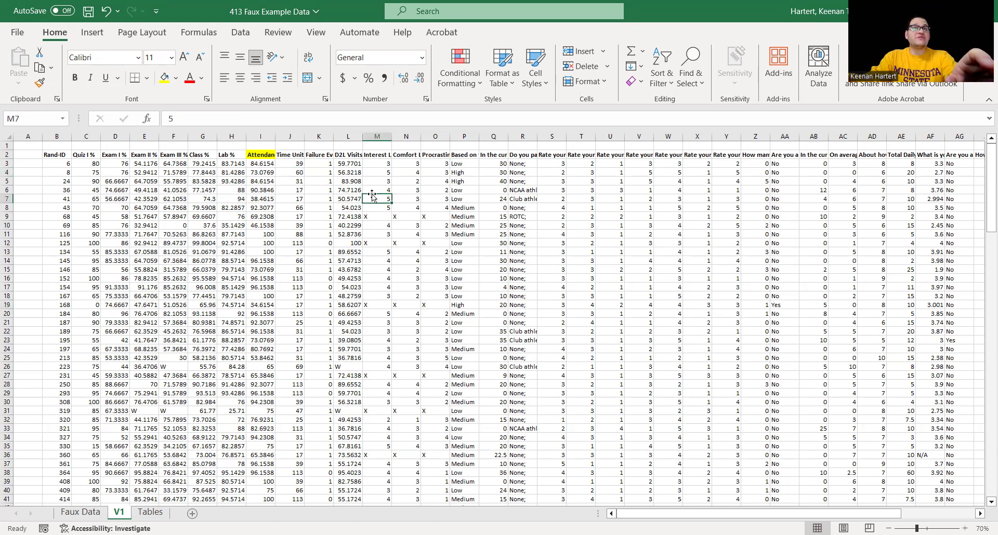
- Narrow the Attendance % column, and auto-fit its width so the full header and values show
left_click(270, 156)
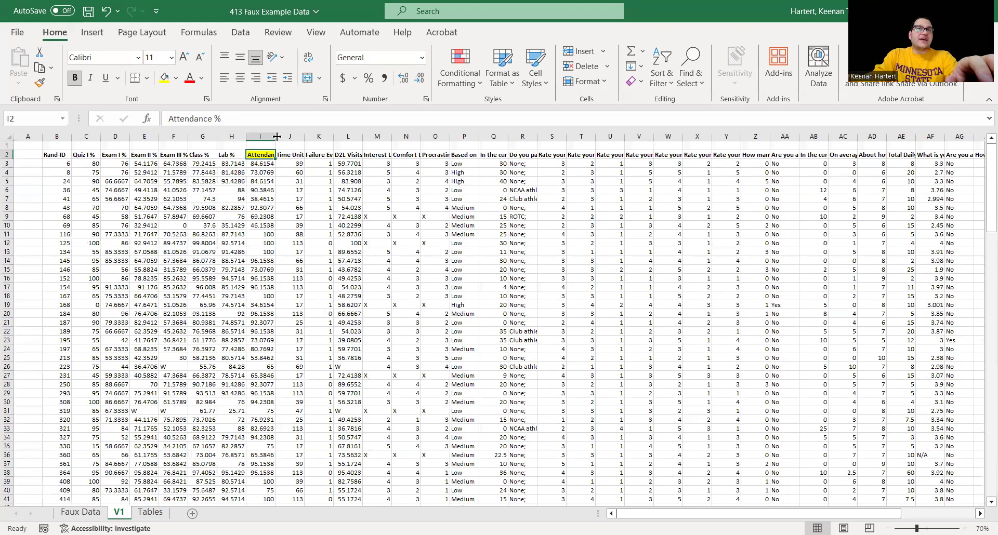
mouse_move(277, 136)
left_mouse_down()
mouse_move(294, 136)
mouse_move(264, 136)
left_mouse_up()
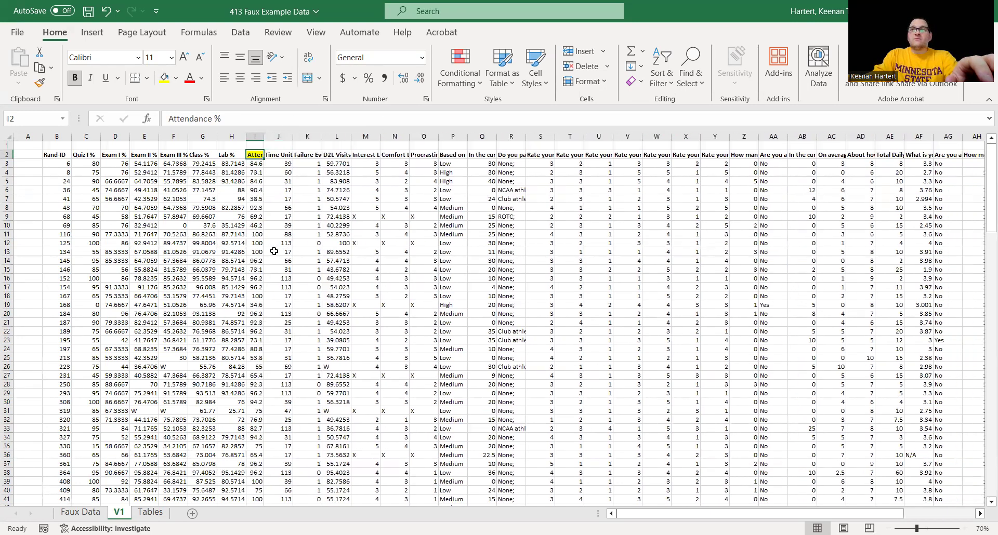
double_click(263, 137)
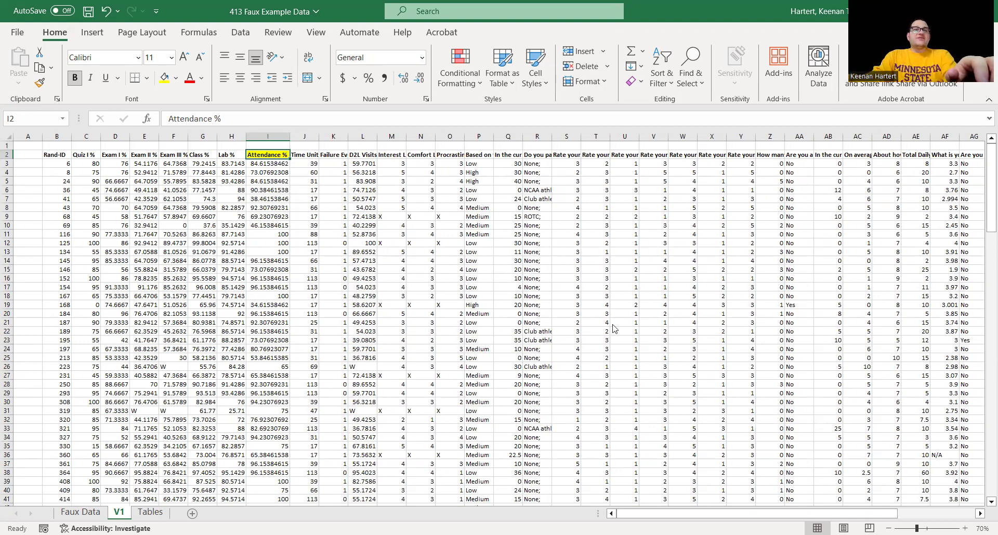
left_click(391, 207)
- Select all Attendance % values from I3 down to I164 and reduce them to two decimal places
left_click_drag(270, 160, 270, 500)
left_click_drag(292, 460, 273, 455)
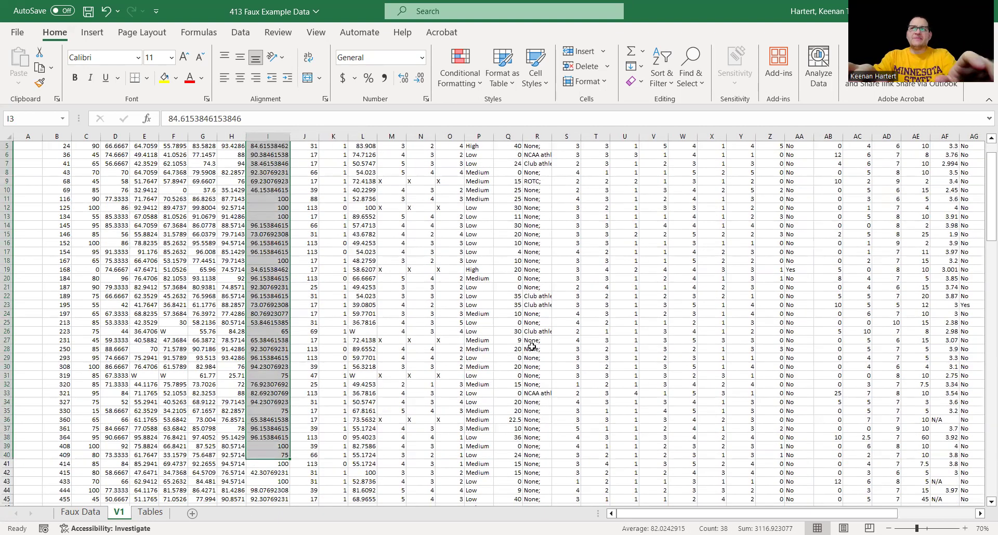
key("ctrl+shift+Down")
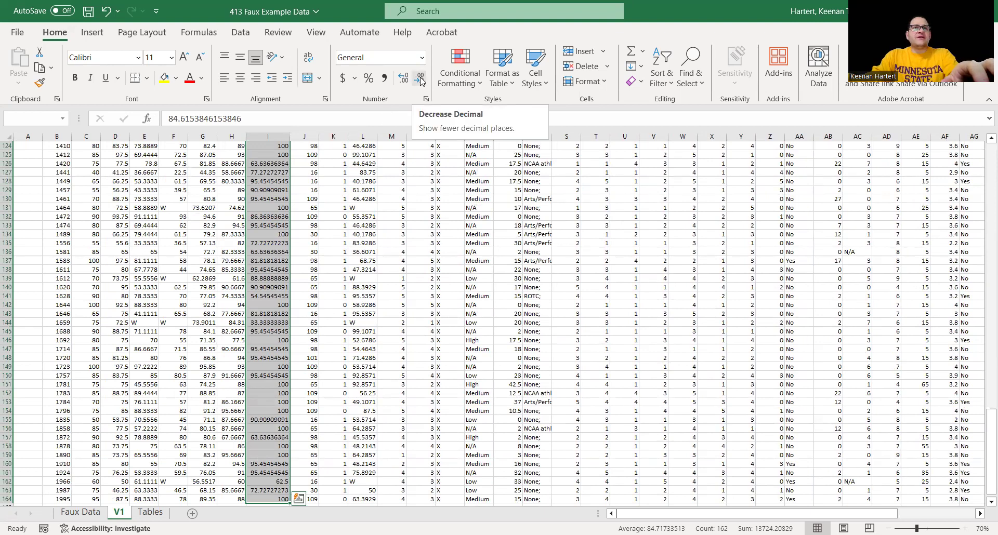
left_click(421, 79)
left_click(421, 79)
left_click(421, 79)
left_click(421, 79)
left_click(421, 79)
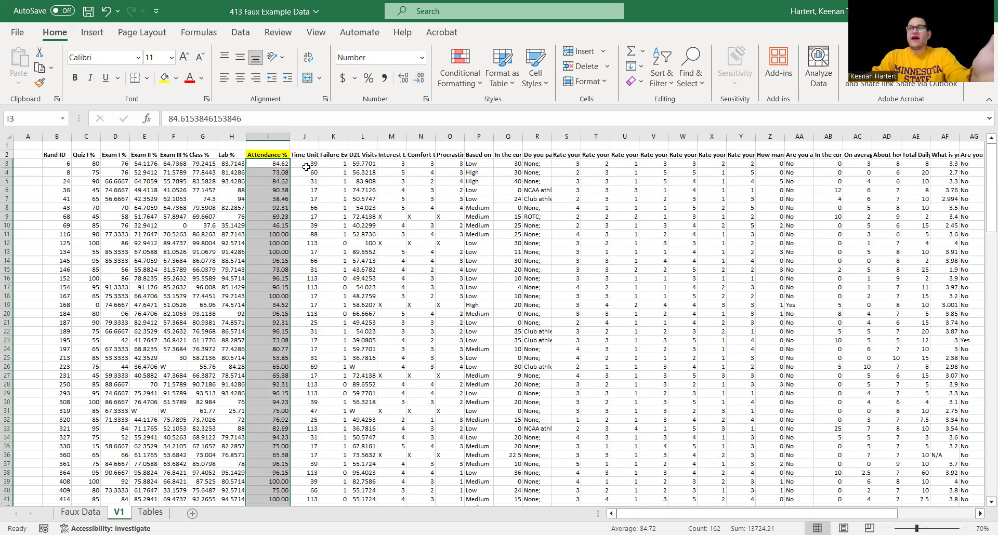
- Undo all the decimal-place reductions on the Attendance % values
left_click(475, 215)
key("ctrl+z")
key("ctrl+z")
key("ctrl+z")
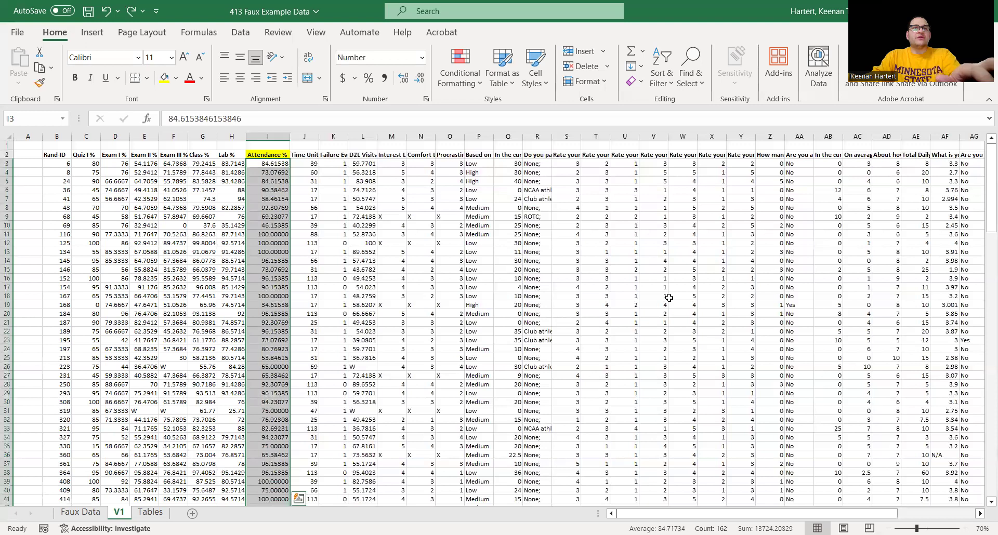
key("ctrl+z")
key("ctrl+z")
key("ctrl+z")
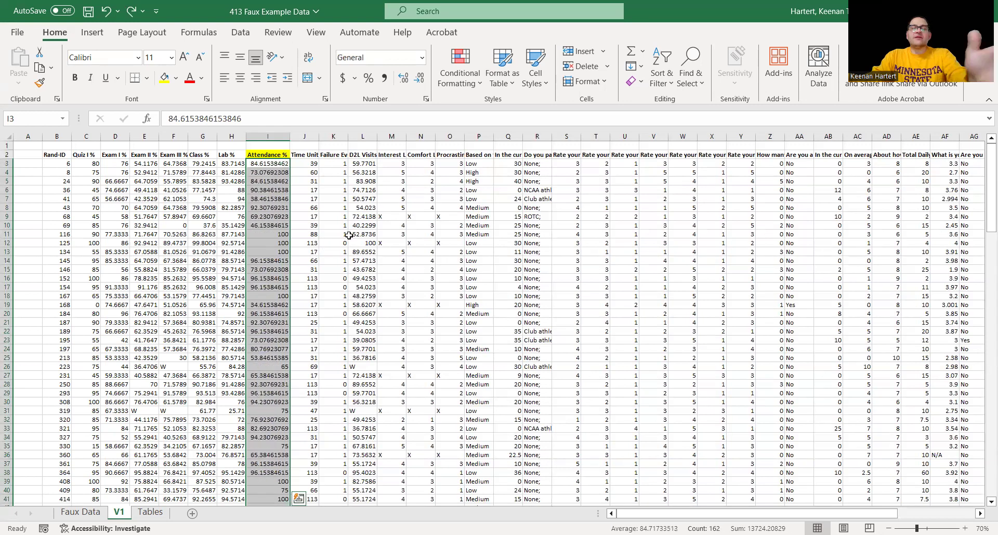
left_click(350, 235)
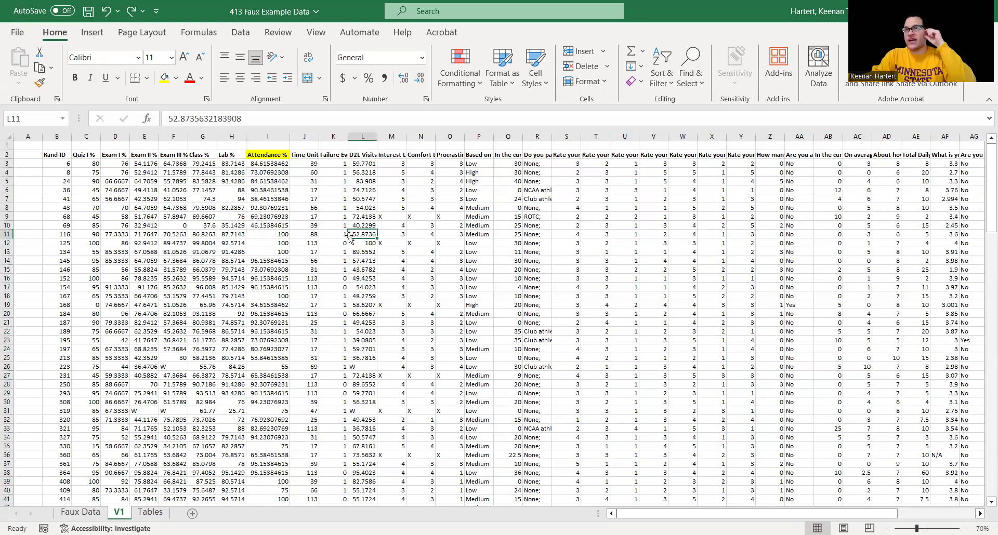
left_click(281, 199)
left_click_drag(380, 244, 372, 243)
left_click(153, 191)
left_click_drag(59, 164, 61, 429)
left_click(467, 296)
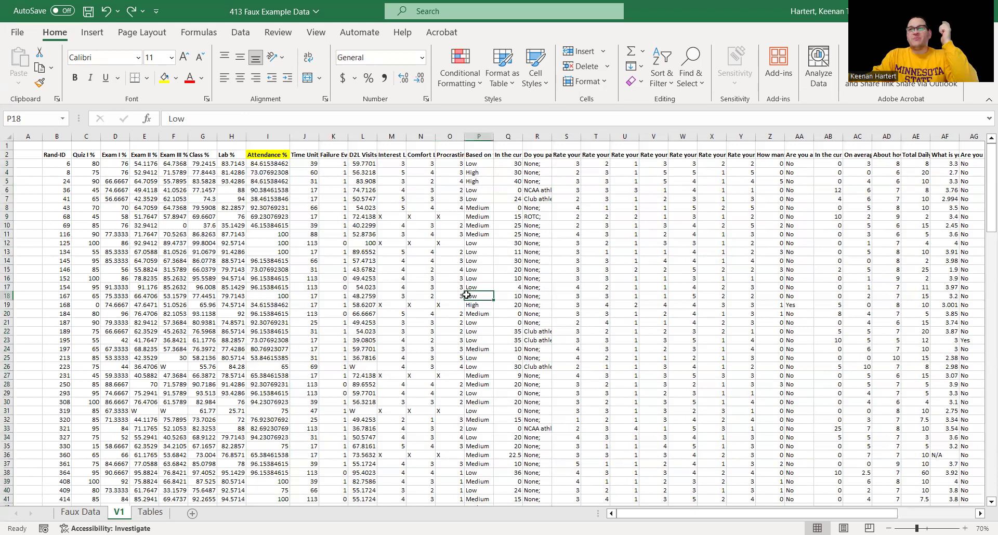
left_click(418, 235)
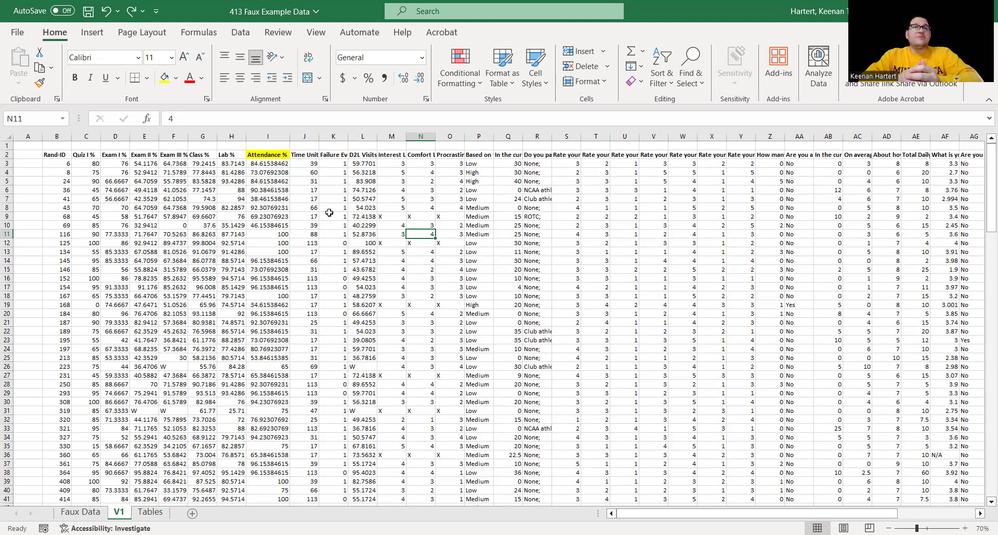
left_click(266, 259)
left_click(259, 250)
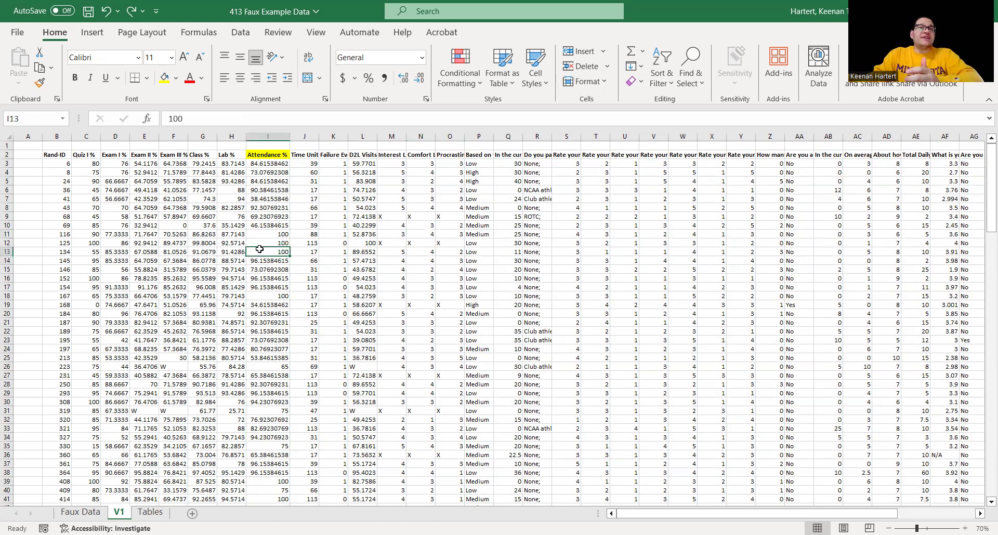
left_click(7, 252)
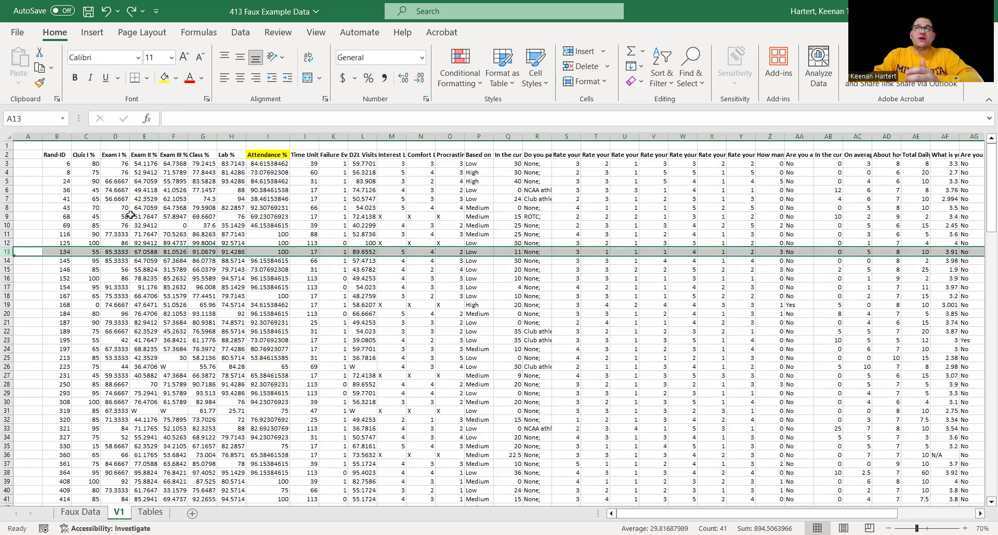
left_click(150, 340)
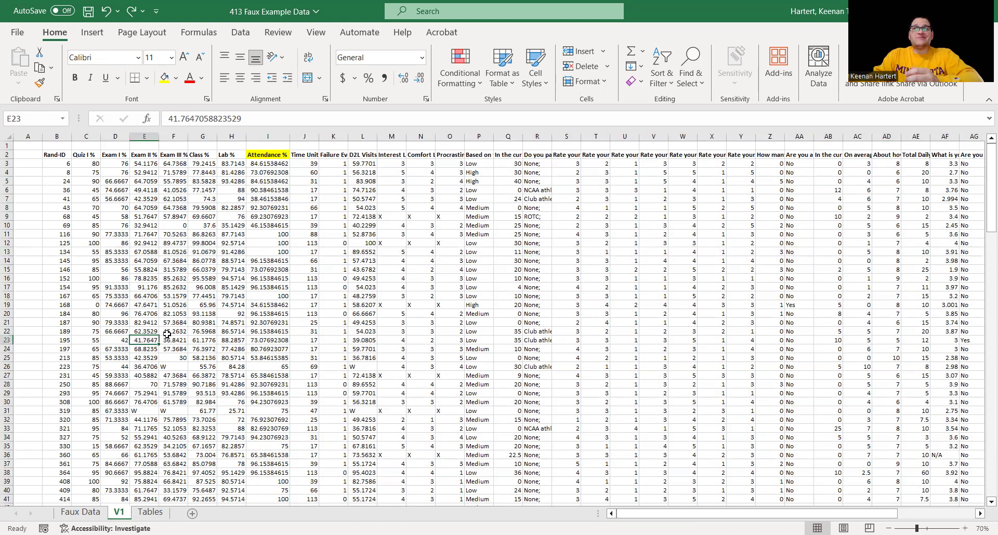
left_click(258, 234)
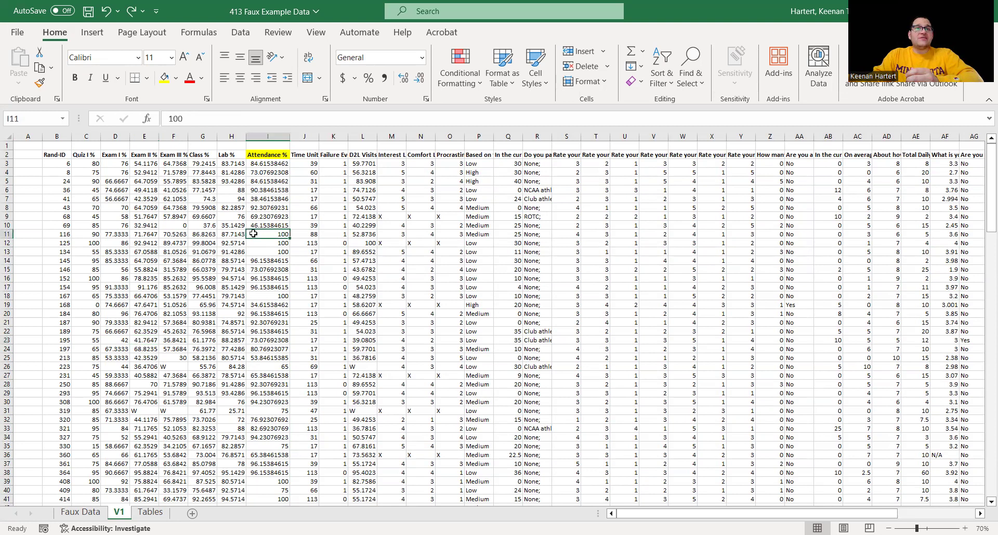
left_click_drag(260, 249, 261, 257)
left_click(261, 250)
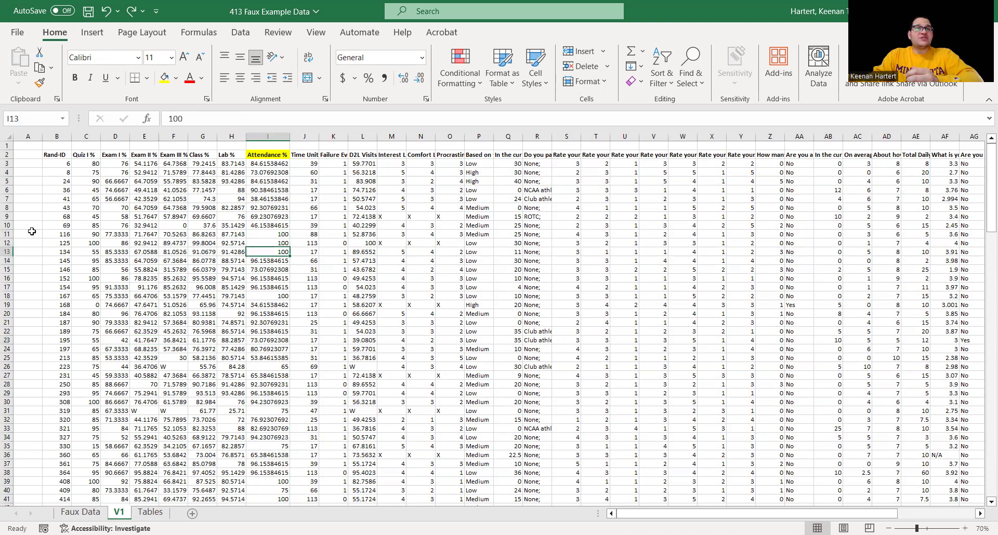
- Cut entire rows 11 to 13 and insert them directly below the header row, starting at row 3
left_click_drag(13, 234, 9, 255)
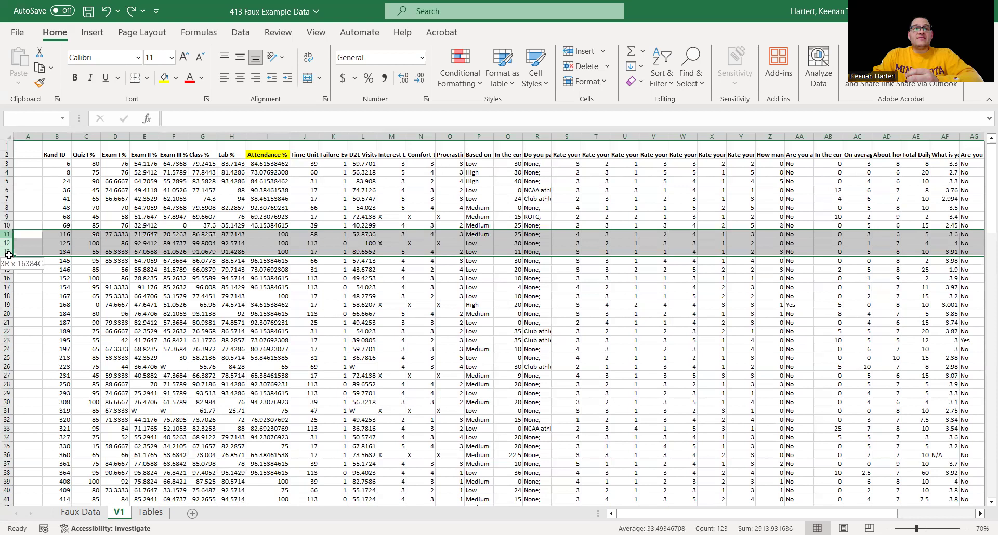
left_click(122, 303)
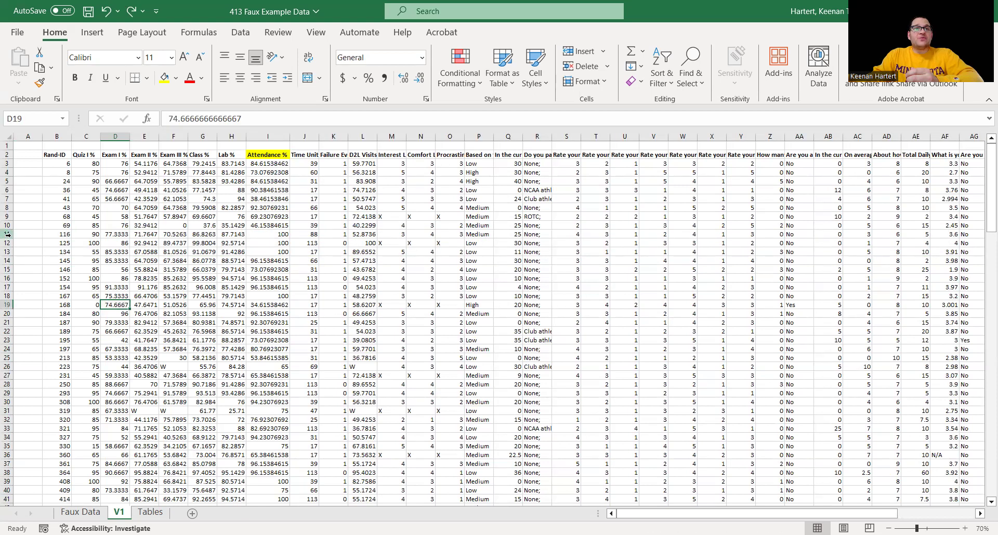
left_click(8, 235)
left_click_drag(7, 235, 7, 254)
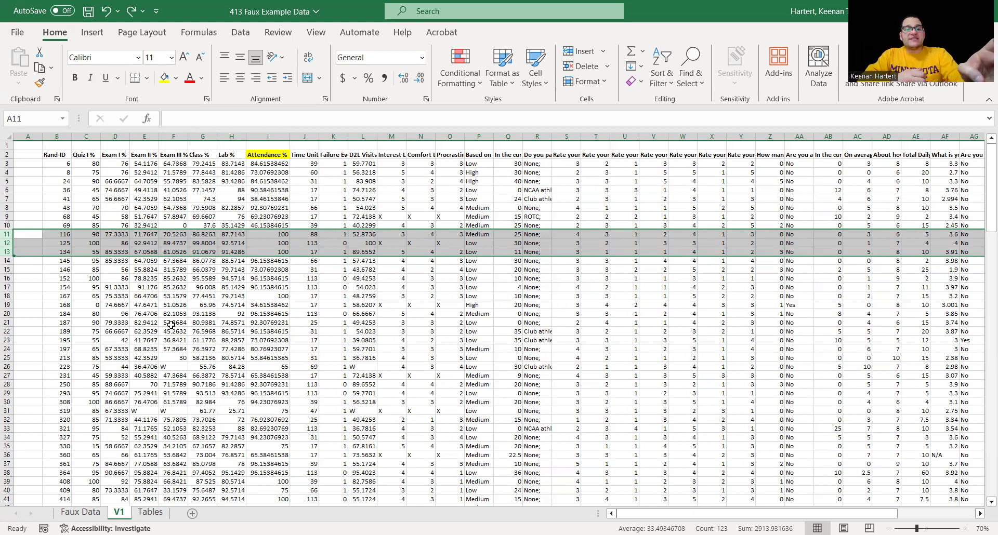
key("ctrl+c")
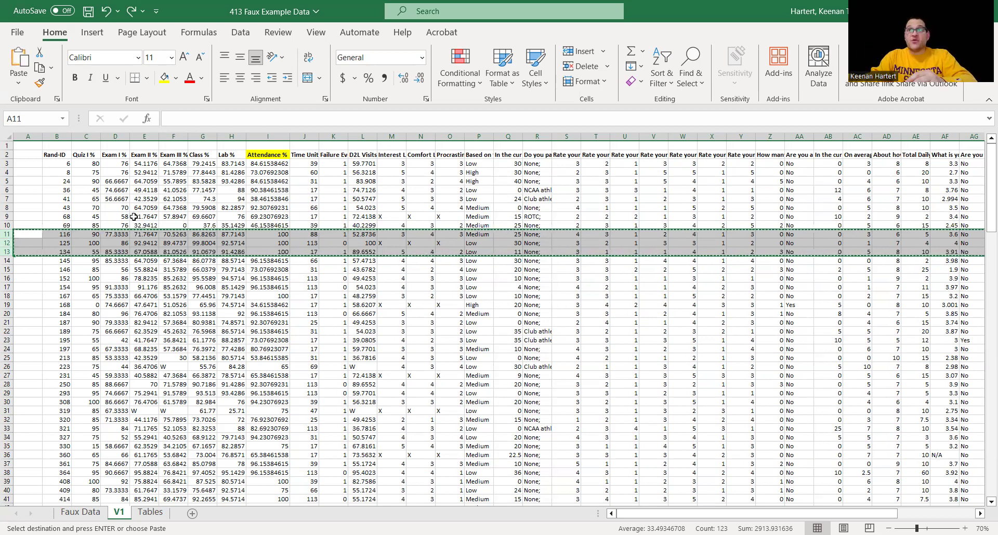
left_click(121, 189)
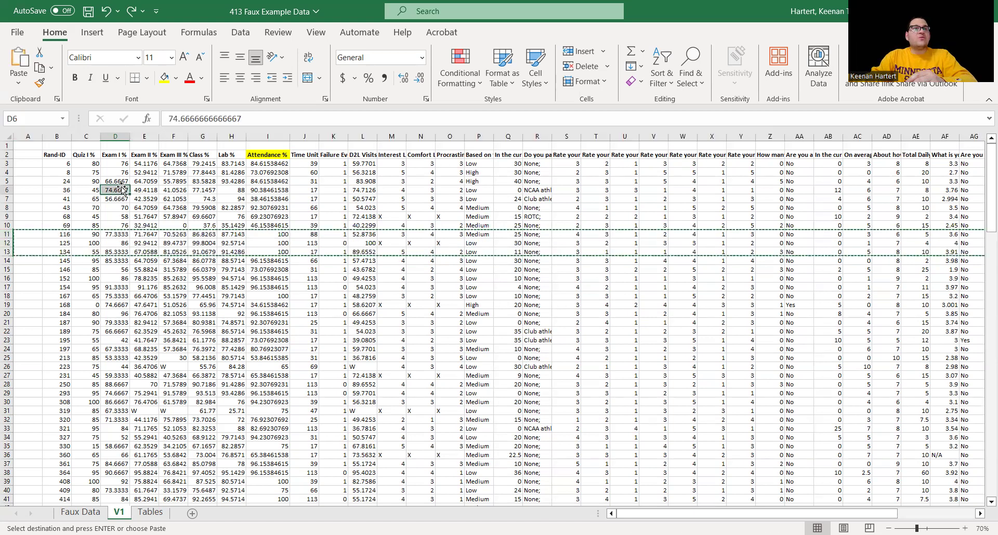
left_click(8, 163)
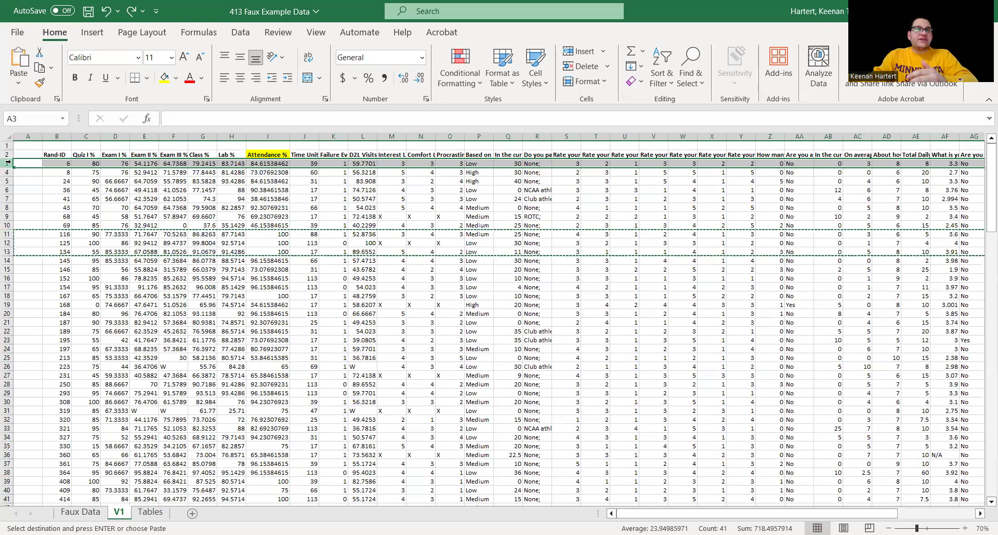
right_click(8, 163)
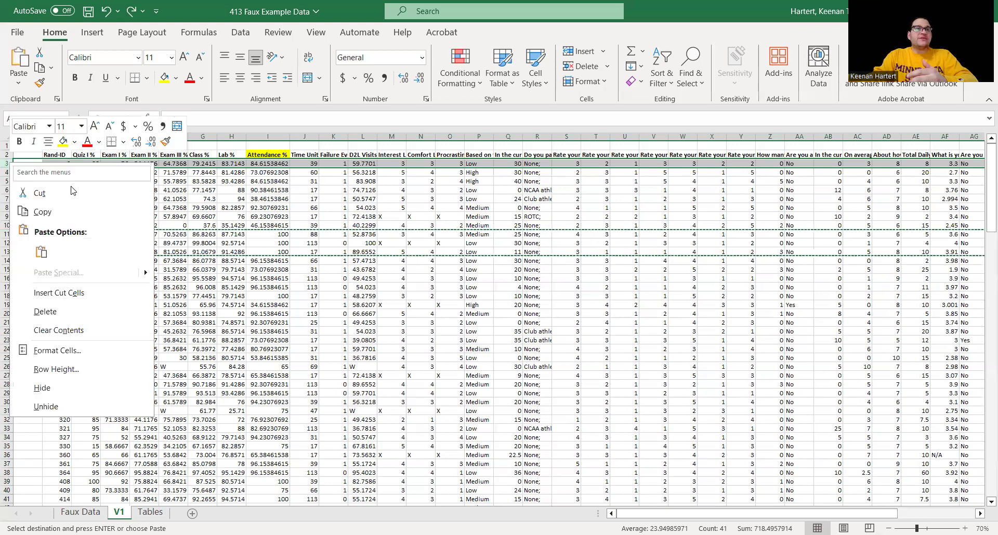
left_click(79, 293)
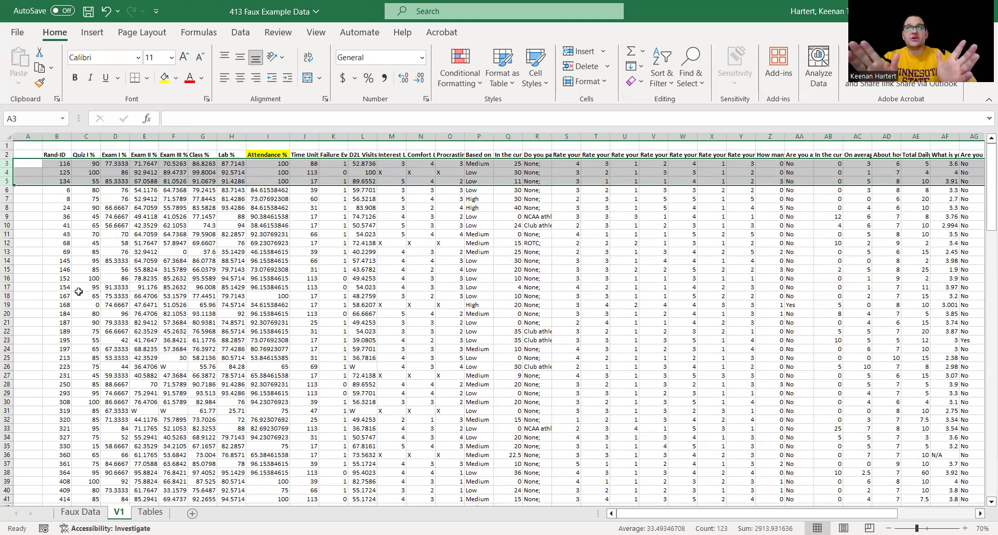
left_click(322, 373)
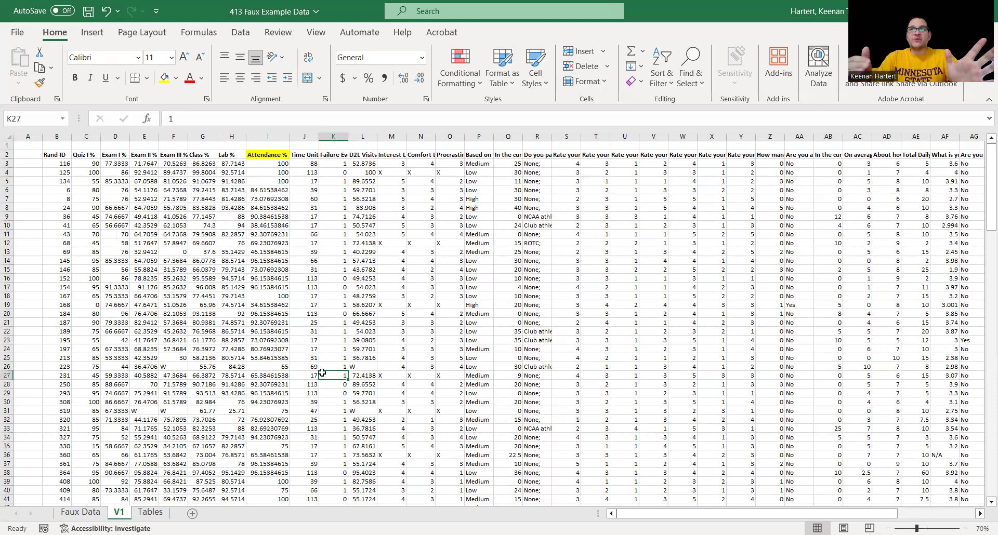
- Select entire rows 5 through 13 and check how far the selection extends beyond the last data column
left_click(8, 180)
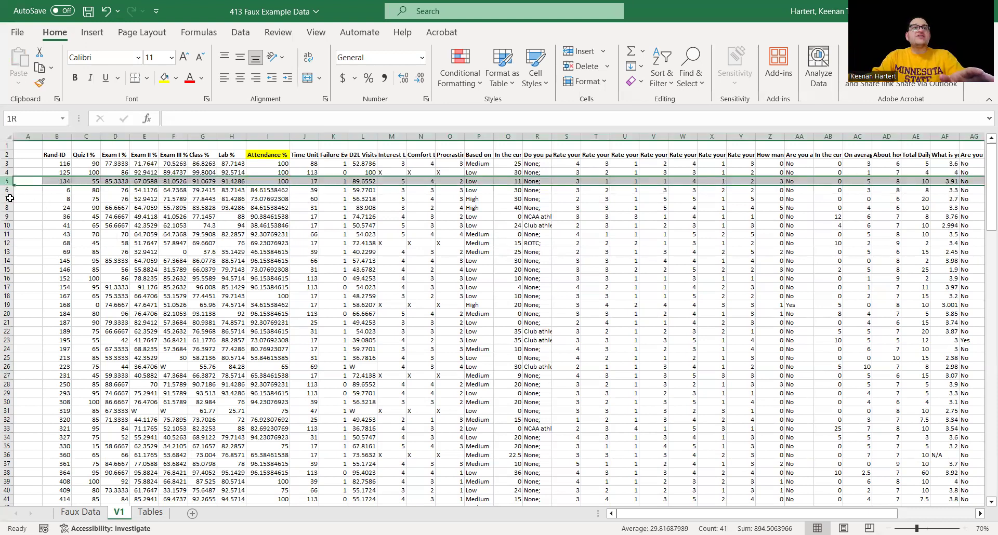
left_click(7, 251, "shift")
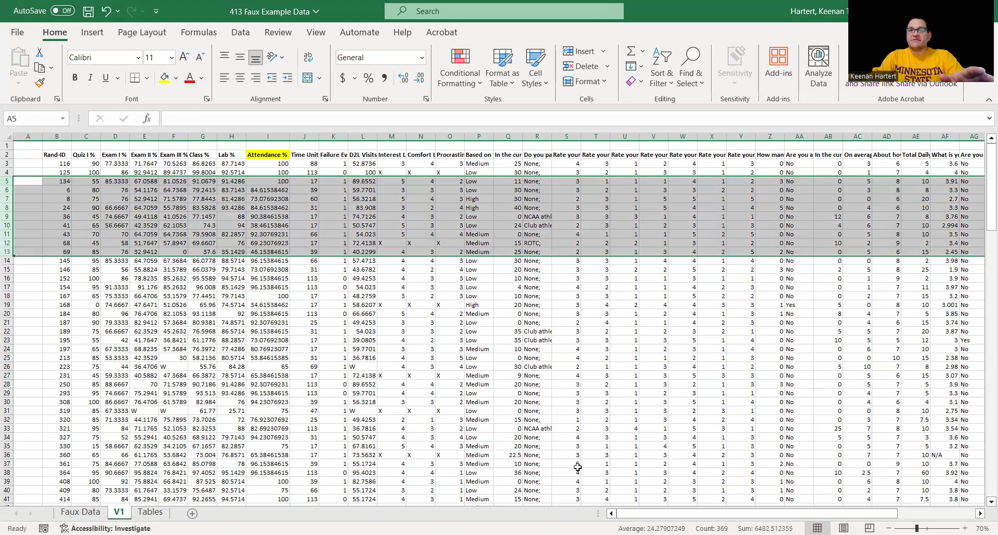
left_click_drag(790, 514, 983, 519)
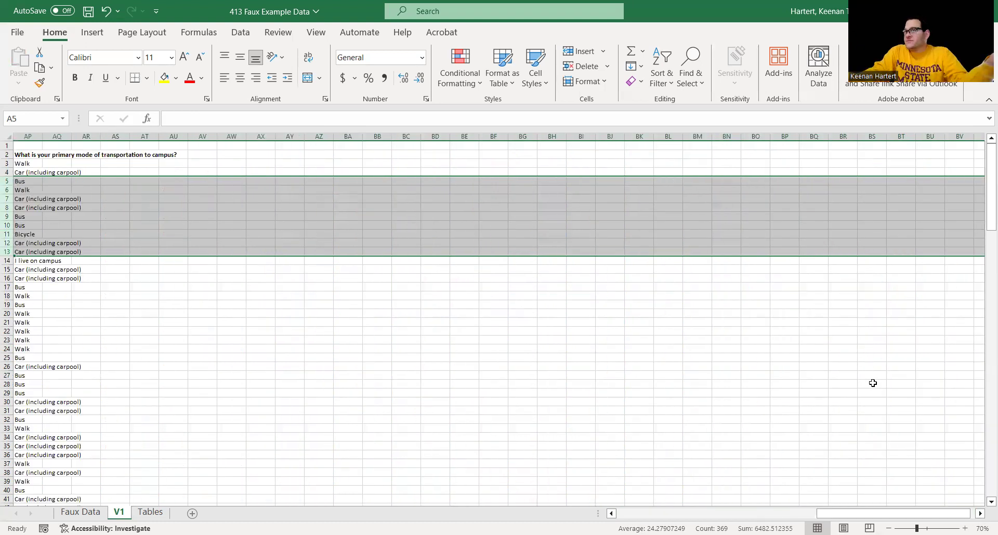
middle_click(838, 374)
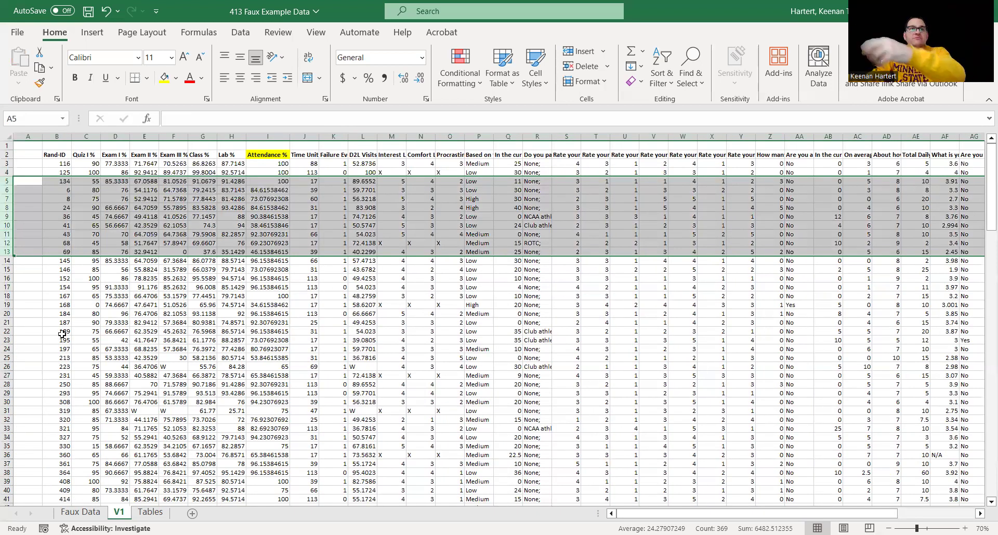
- Select only the cell range B6 to AE12 and check which columns of those rows are left out
left_click(63, 190)
left_click_drag(63, 189, 920, 241)
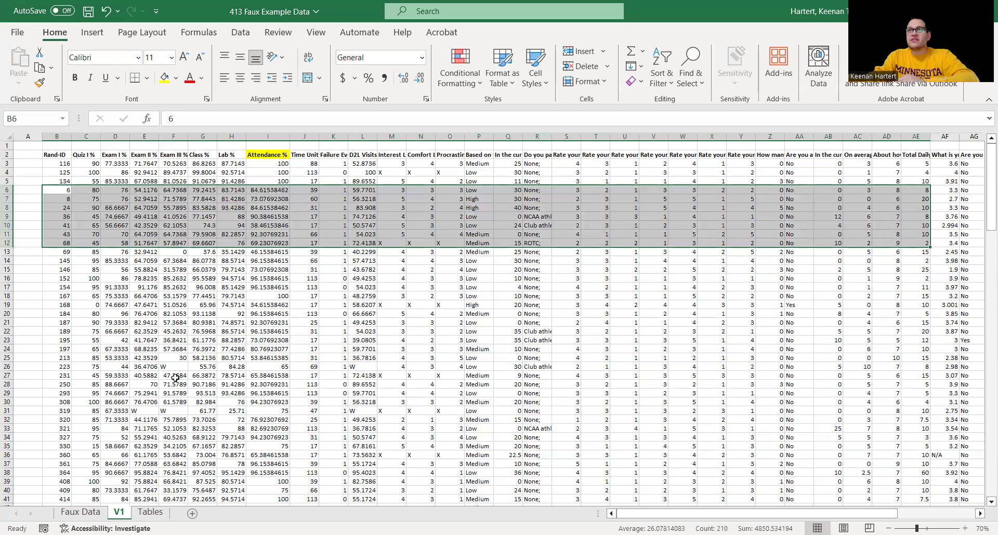
left_click_drag(813, 515, 883, 515)
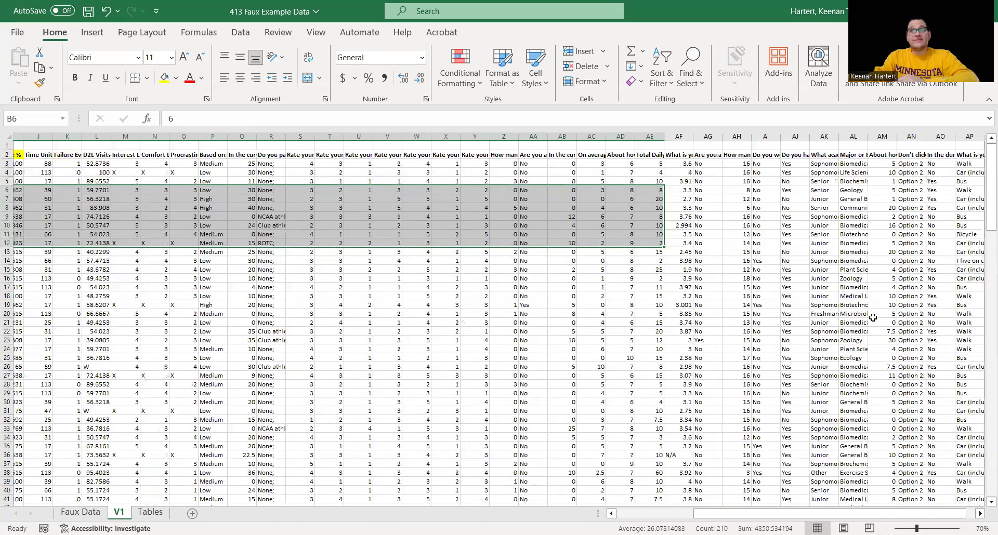
middle_click(872, 316)
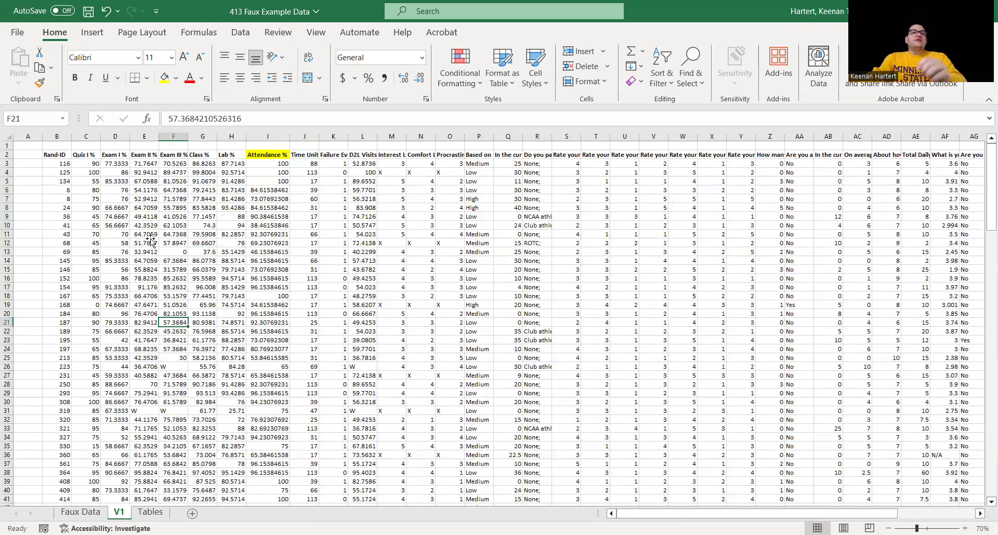
left_click(150, 242)
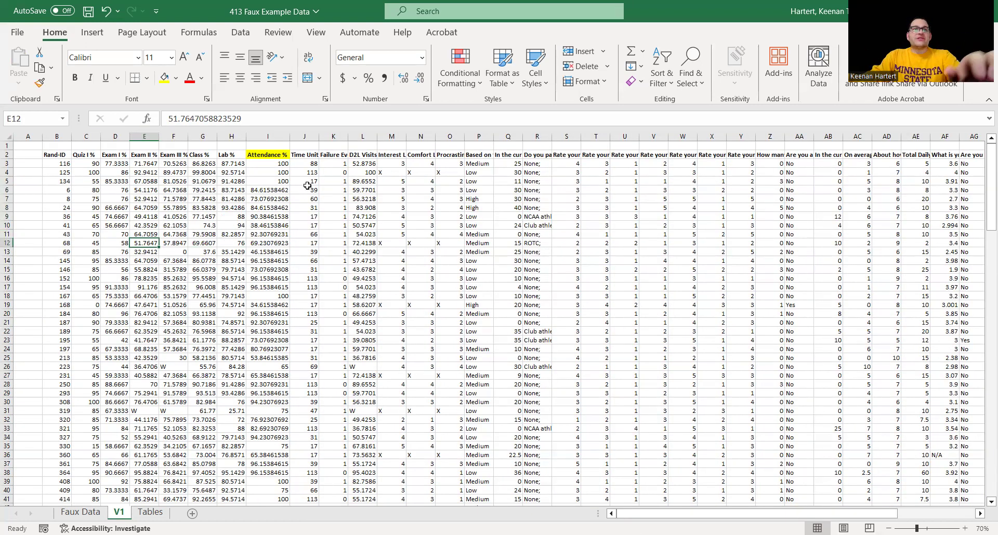
- Cut the entire Attendance % column and insert it between the Rand-ID and Quiz I % columns
left_click(266, 137)
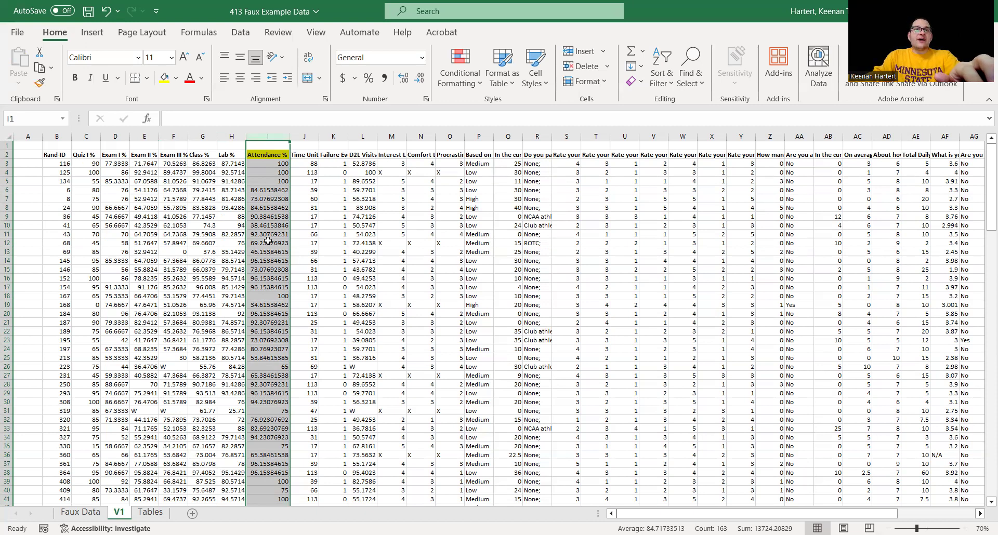
scroll(265, 238, "down", 20)
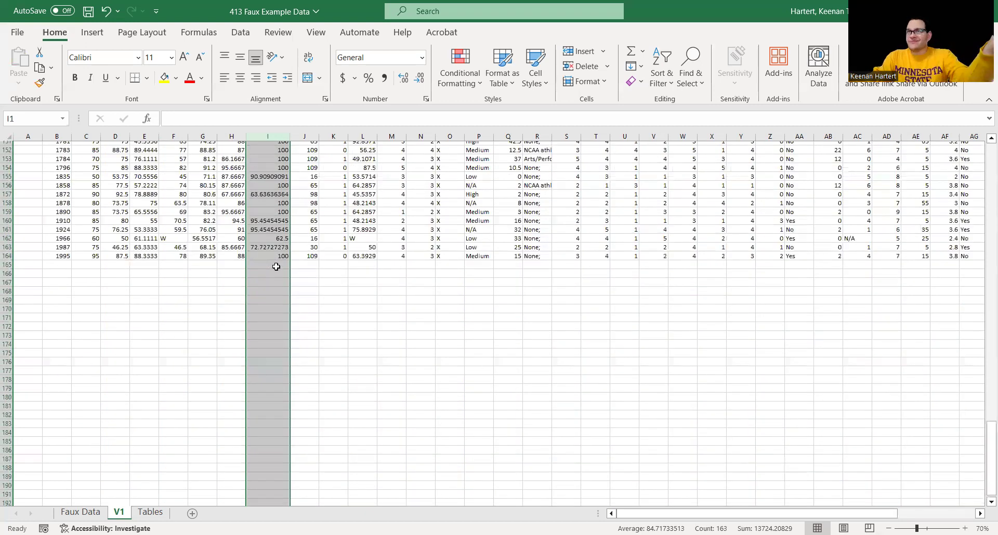
scroll(255, 243, "up", 20)
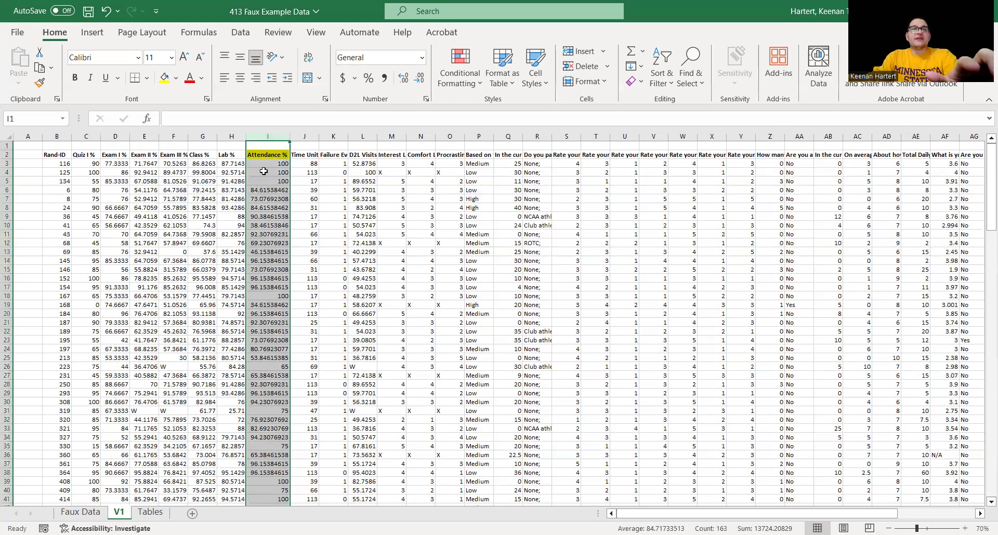
key("ctrl+c")
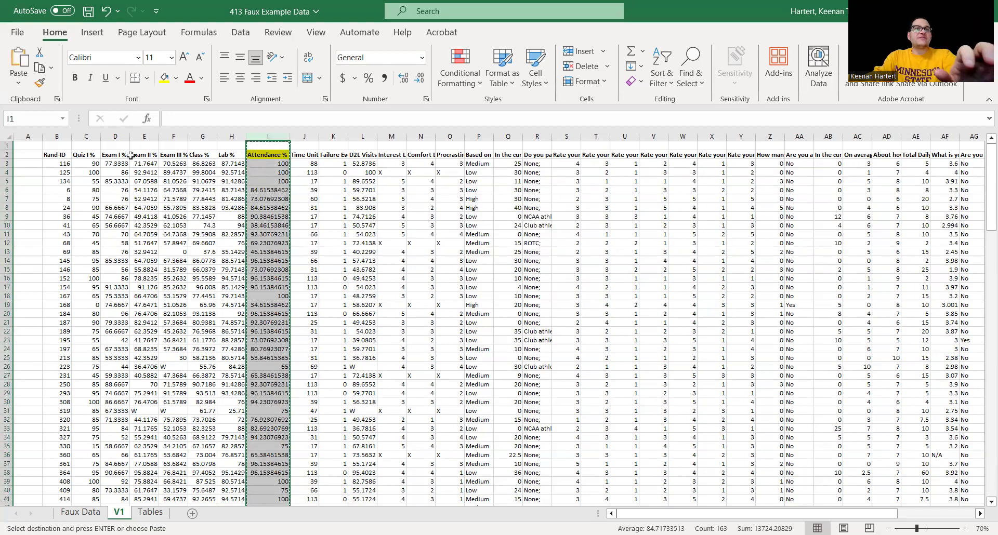
left_click(89, 137)
right_click(89, 136)
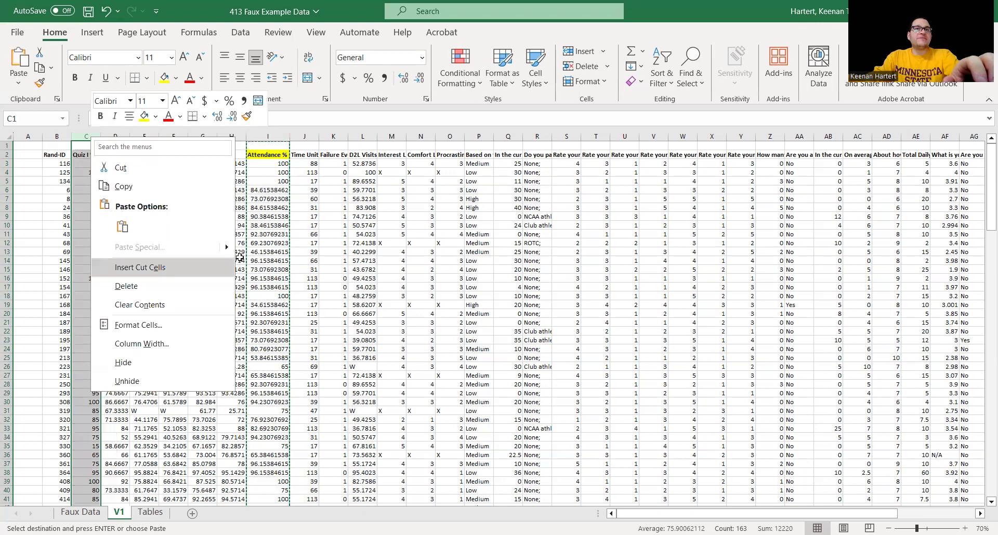
left_click(242, 259)
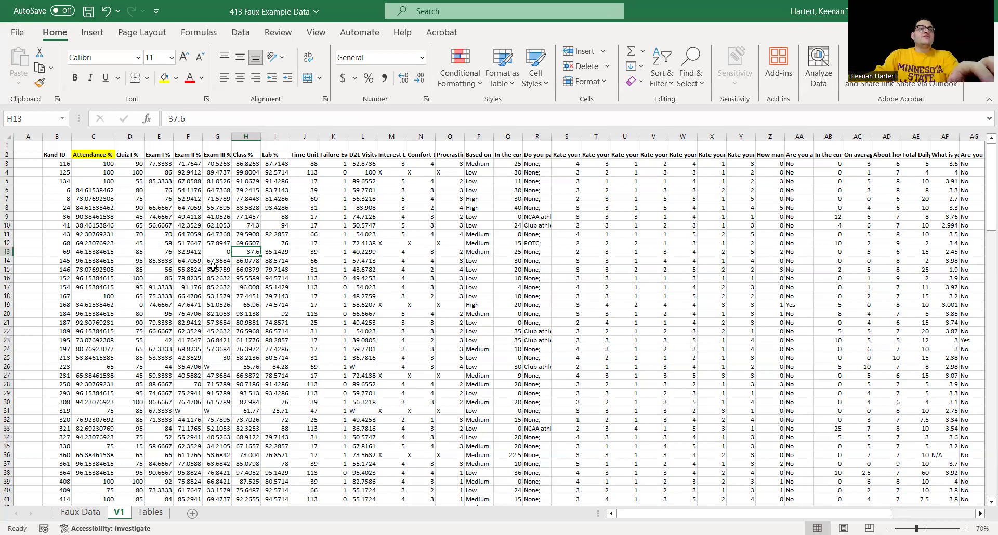
left_click(179, 296)
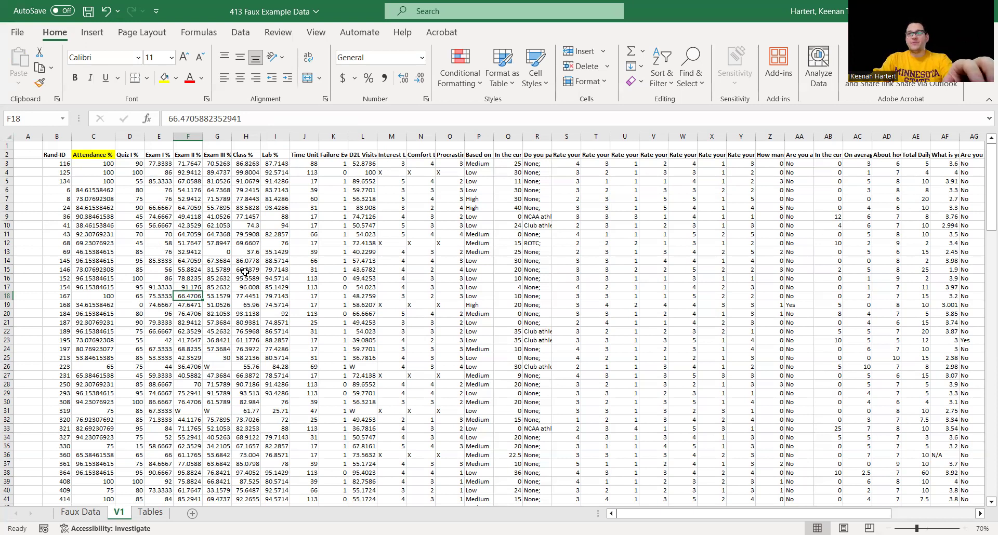
- Select the whole dataset, open a custom sort for it, and check the sort orientation options without changing them
left_click(351, 296)
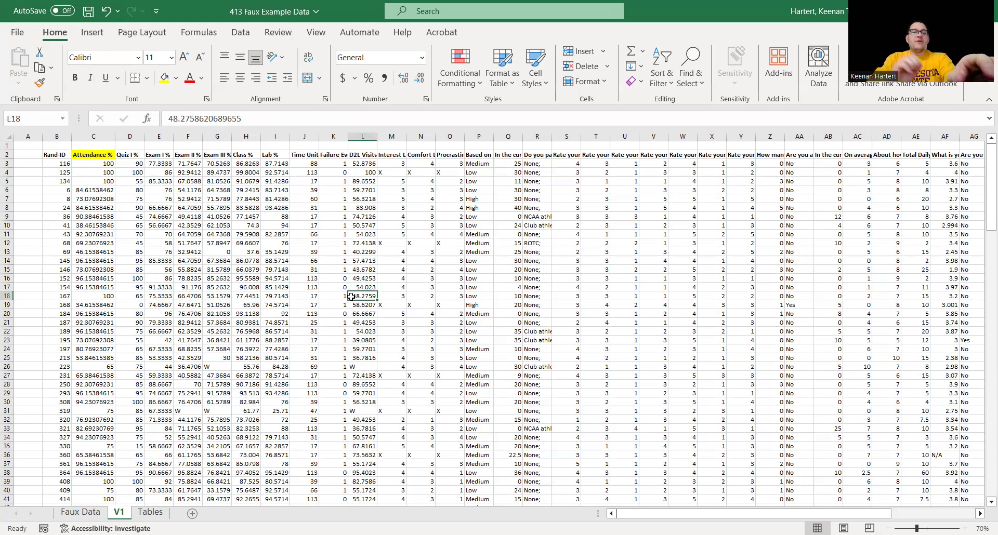
key("ctrl+a")
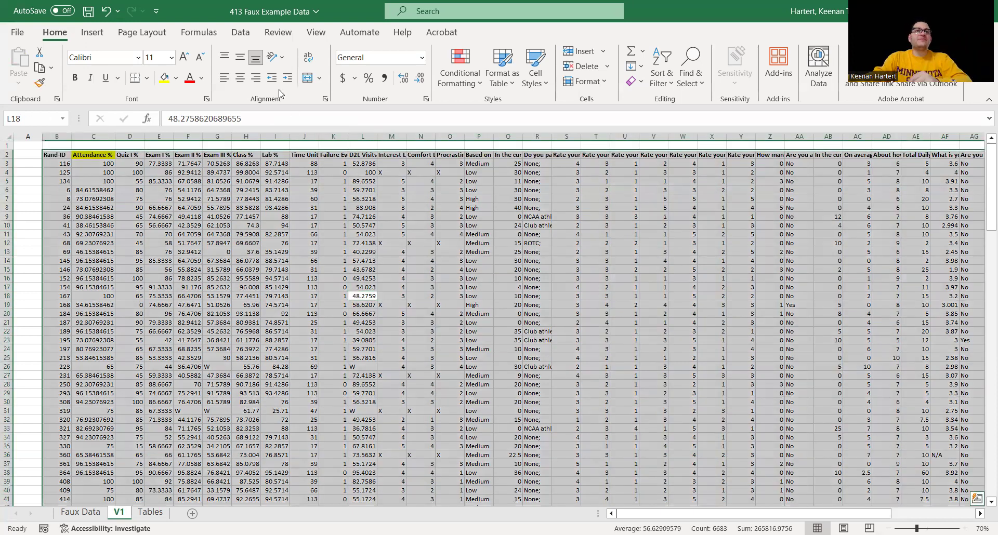
left_click(239, 32)
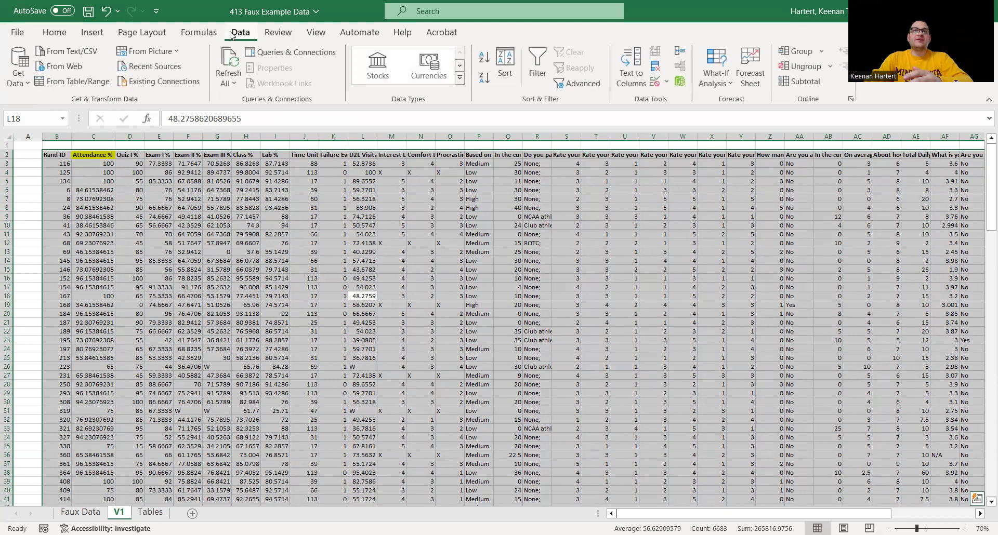
left_click(513, 75)
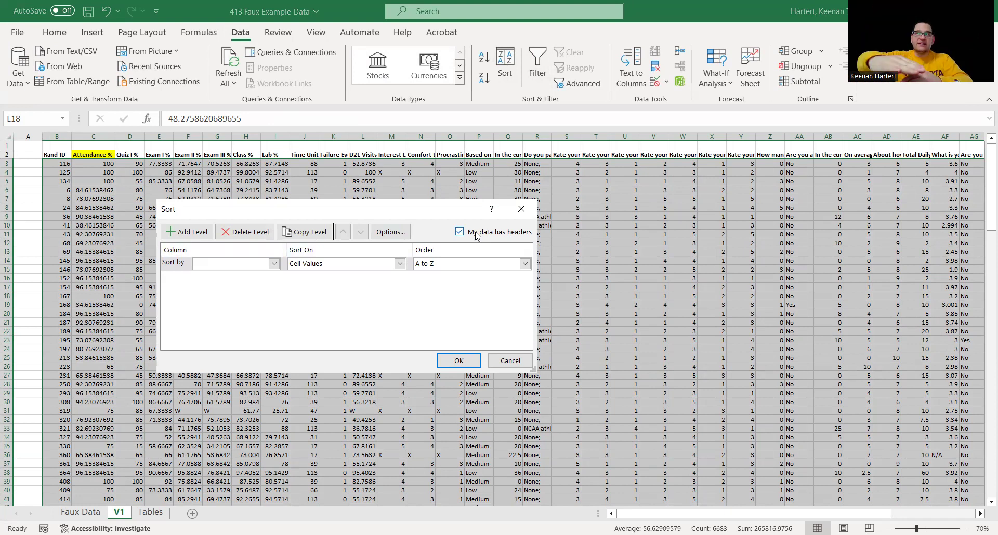
left_click(391, 232)
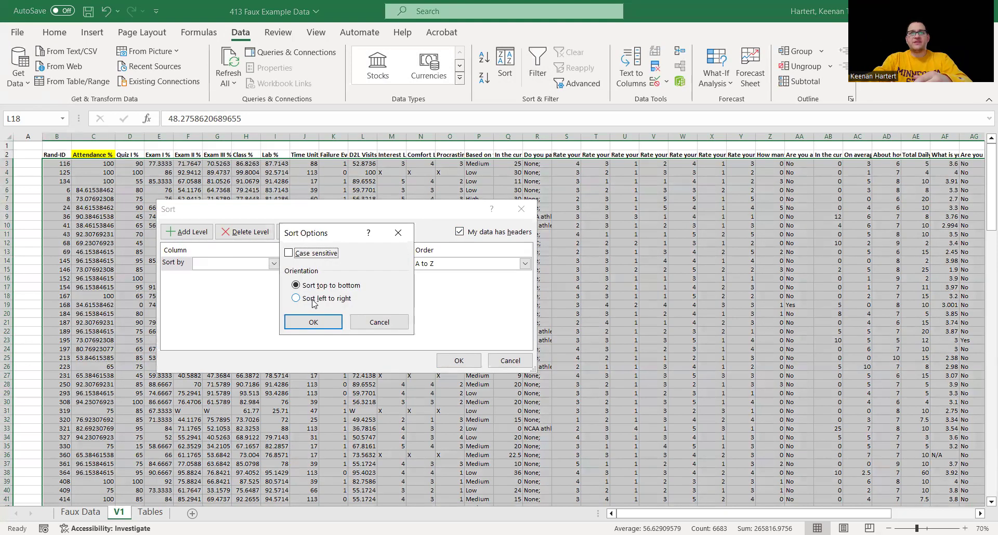
left_click(367, 322)
- Look through the column headers available for sorting and choose Attendance % as the sort column
left_click(252, 265)
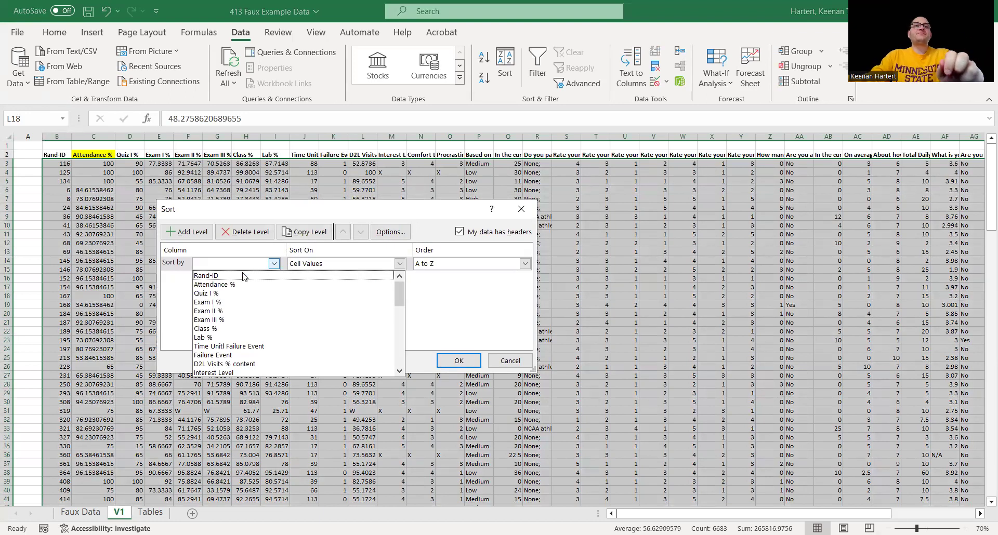
scroll(233, 312, "down", 2)
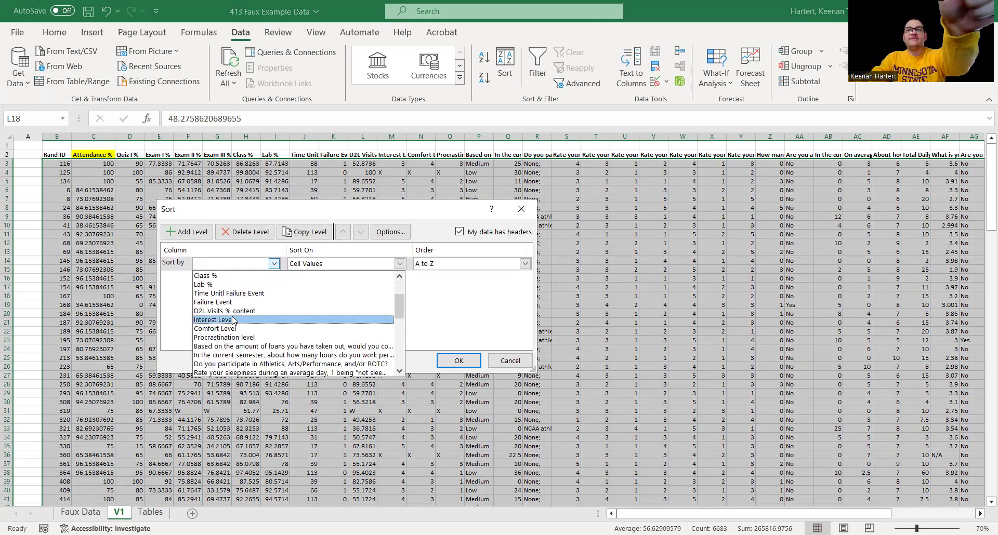
scroll(232, 320, "down", 3)
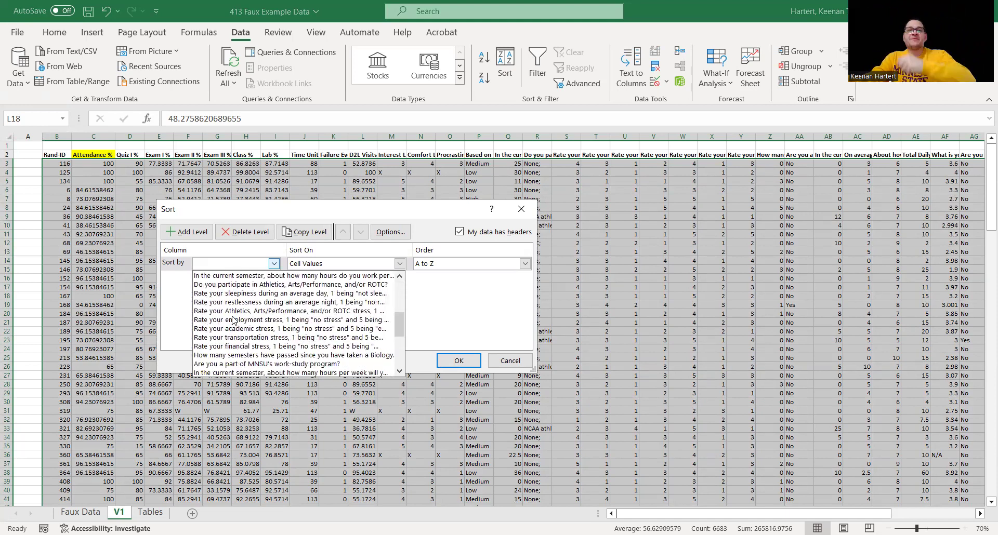
scroll(233, 319, "down", 5)
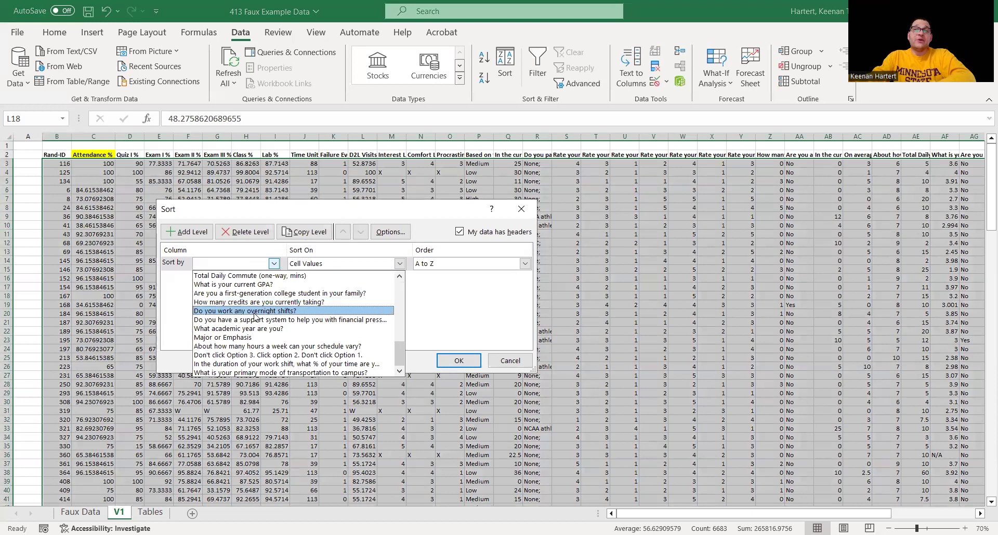
scroll(260, 345, "up", 8)
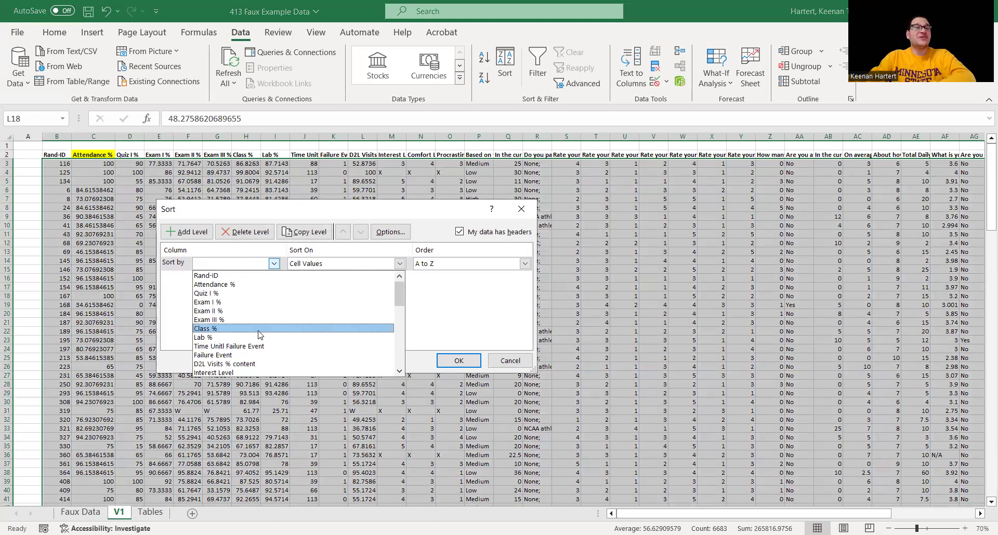
left_click(256, 284)
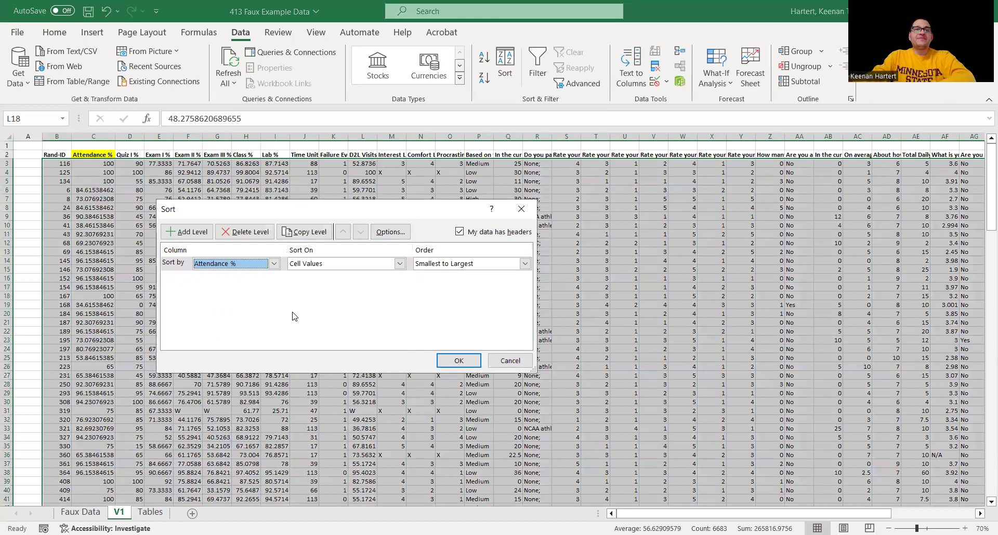
- Sort the dataset on cell values from smallest to largest and deselect the range
left_click(399, 263)
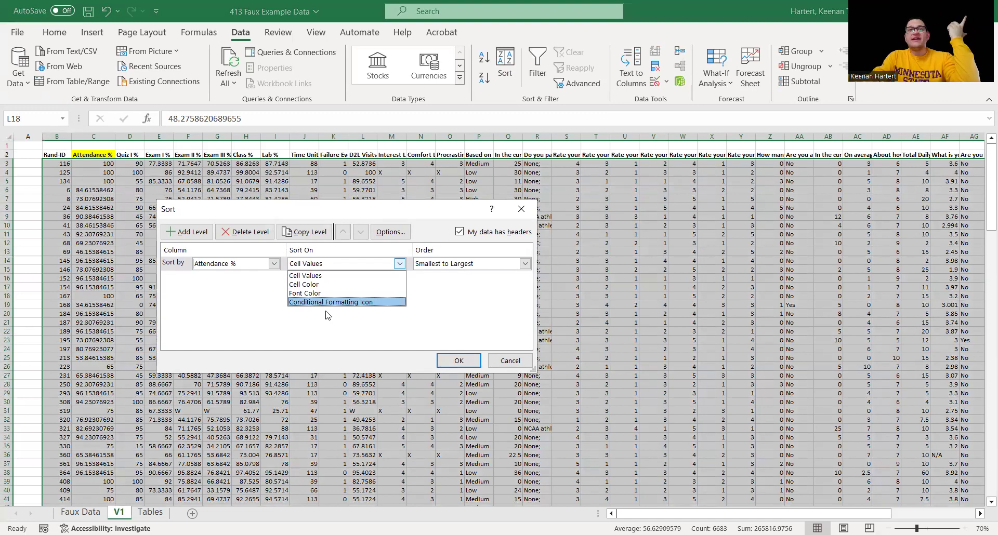
left_click(323, 275)
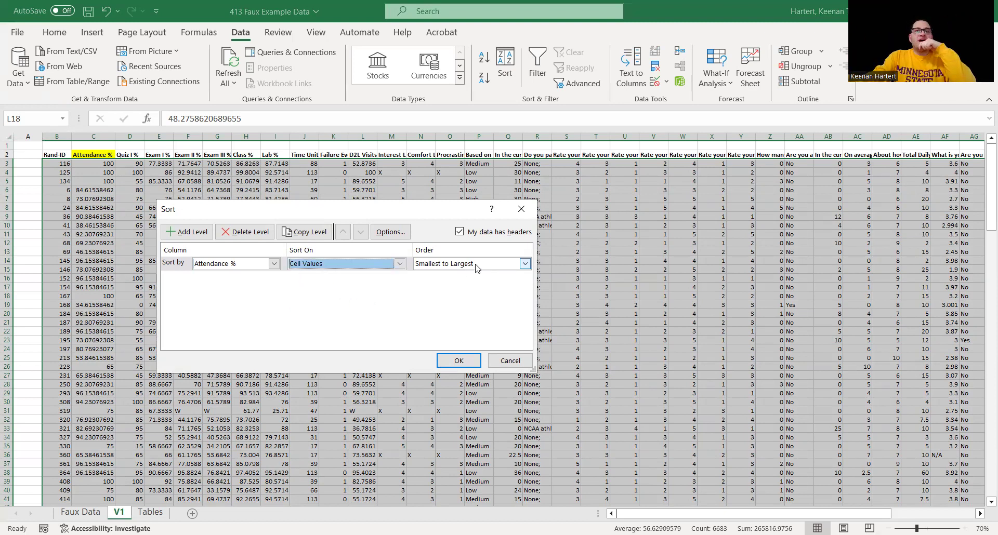
left_click(525, 264)
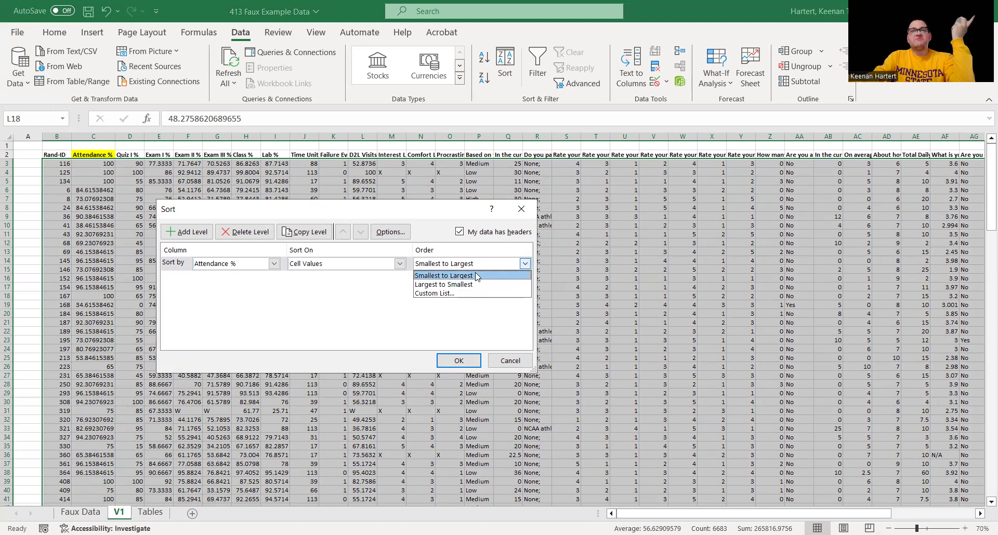
left_click(474, 276)
left_click(457, 361)
left_click(326, 278)
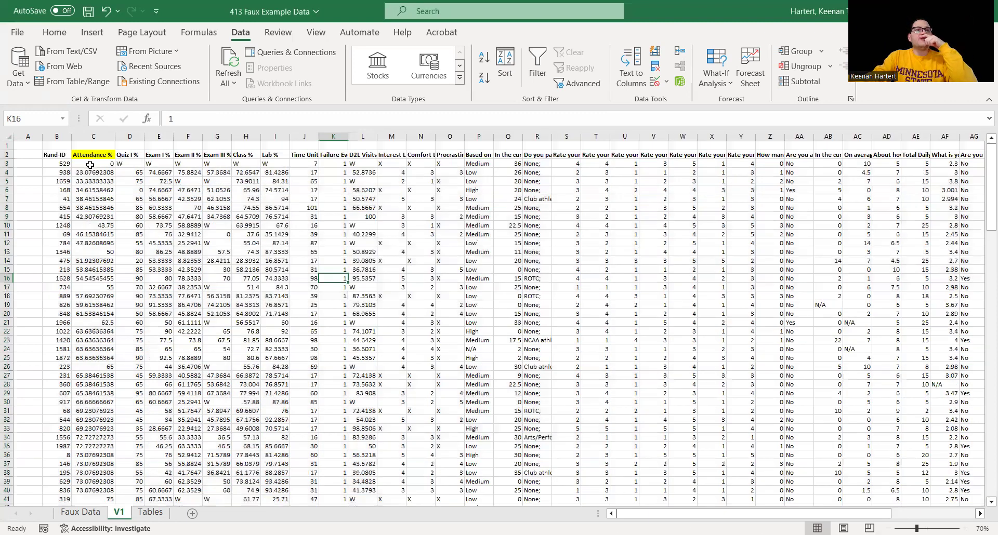
- Check the order of the Attendance % values from the first record to the last and return to the header
left_click_drag(99, 163, 104, 380)
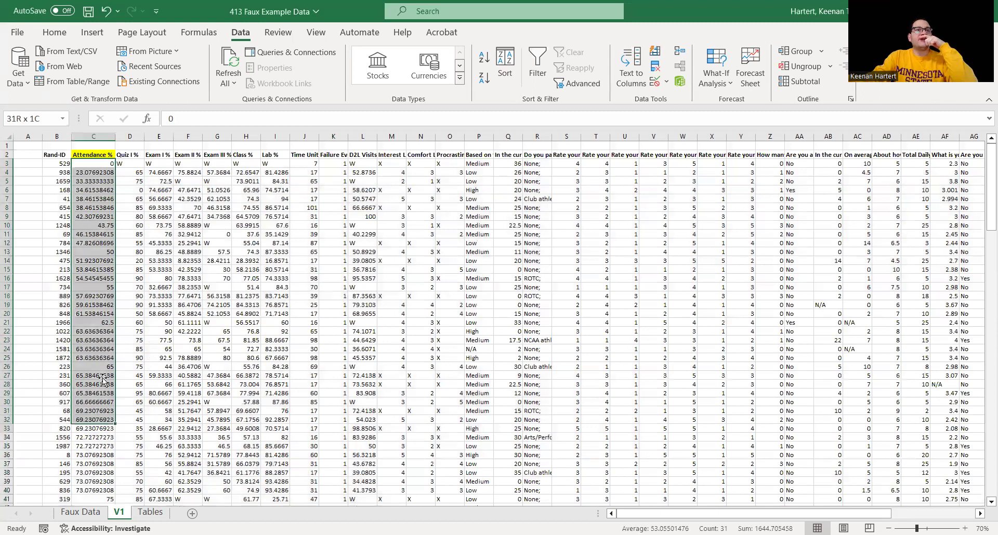
left_click(101, 165)
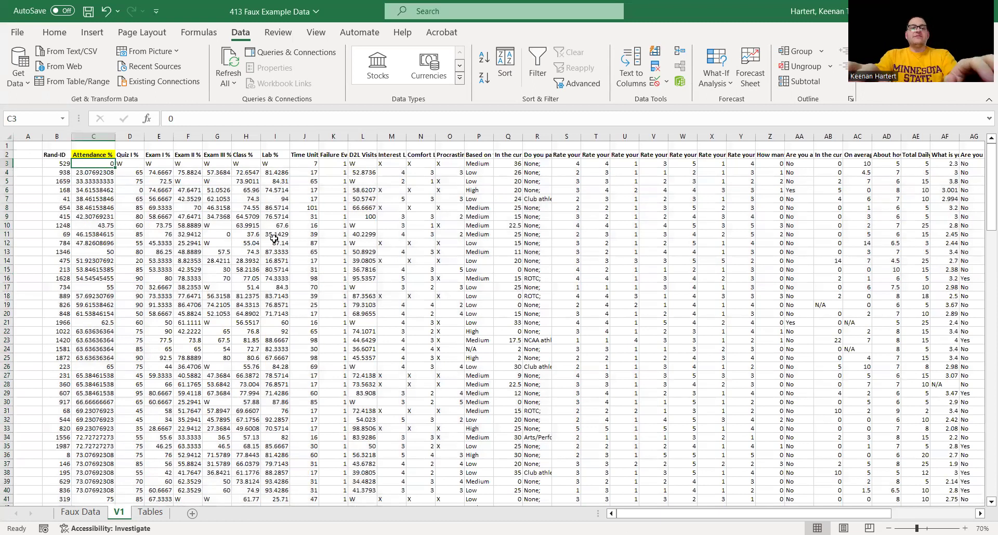
key("ctrl+Down")
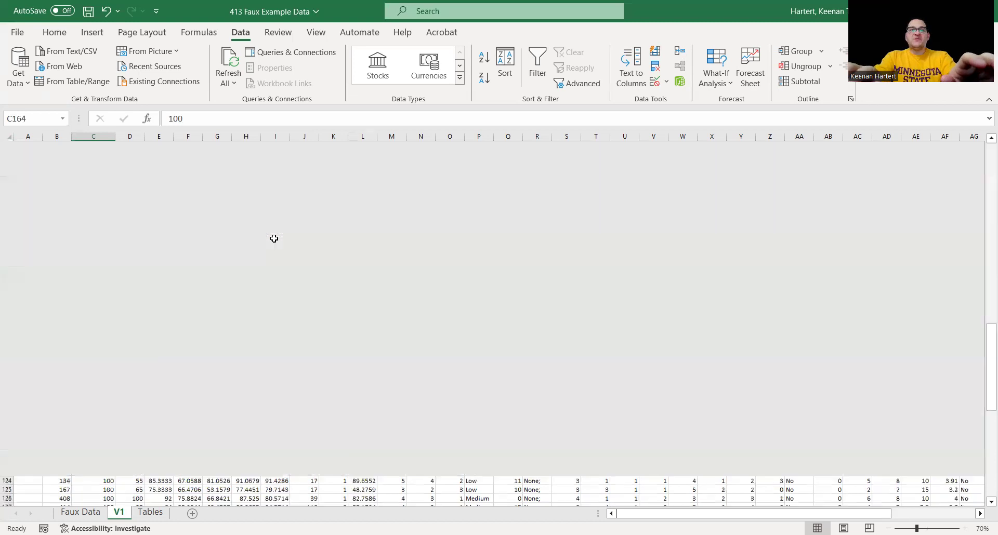
key("ctrl+Up")
- Jump along the header row to the last data column and back, and go to the last Rand-ID record
key("ctrl+Right")
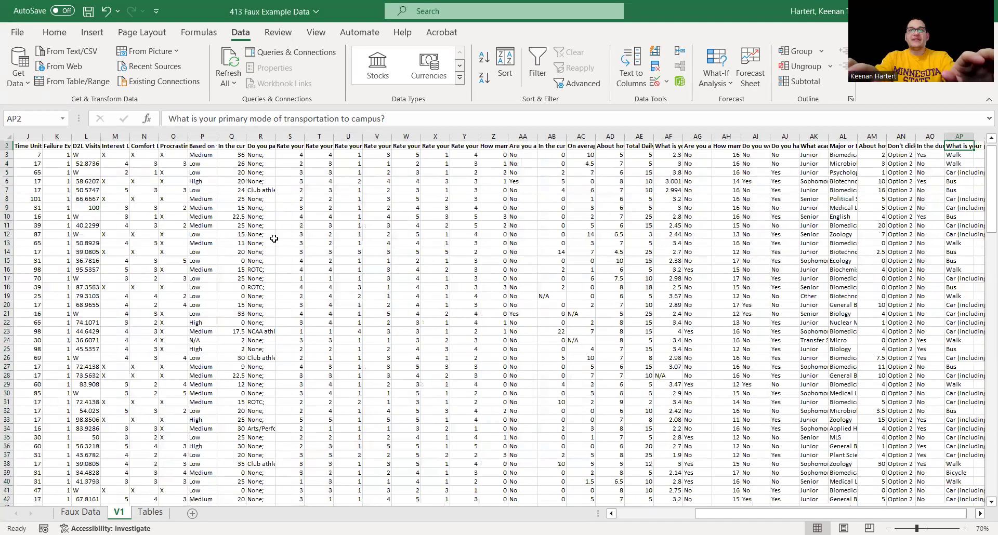
key("ctrl+Left")
key("Down")
key("Down")
key("Down")
key("Down")
key("Right")
key("Right")
key("Right")
key("ctrl+Left")
key("ctrl+Down")
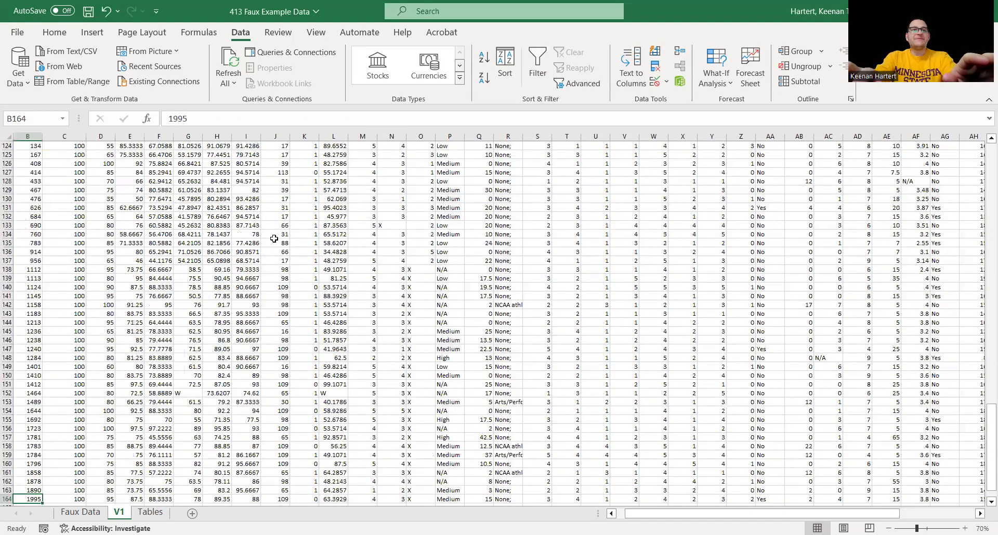
- Jump between the headers and the last records of the Attendance % and Rand-ID columns
key("ctrl+Up")
key("ctrl+Up")
key("Down")
key("Right")
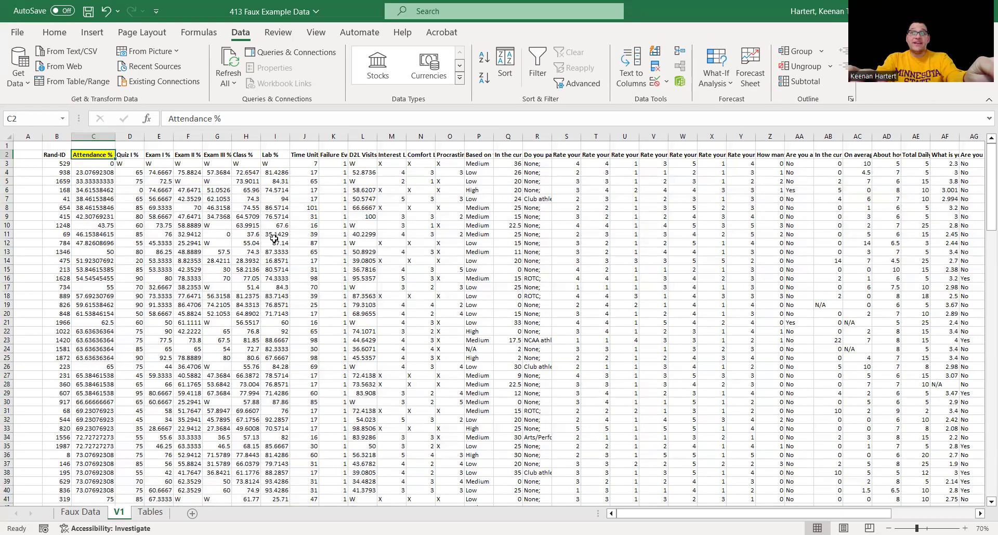
key("ctrl+Down")
key("ctrl+Up")
key("Left")
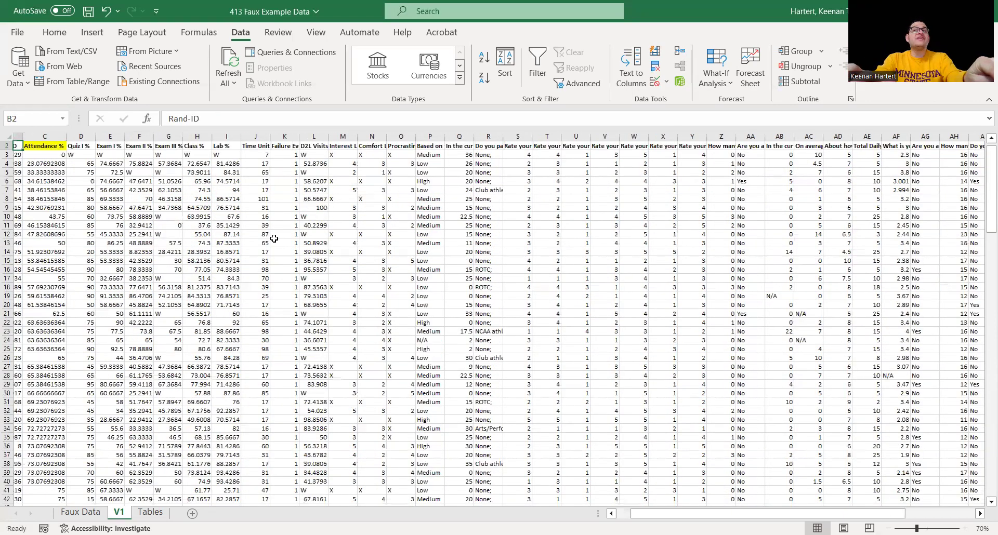
key("ctrl+Down")
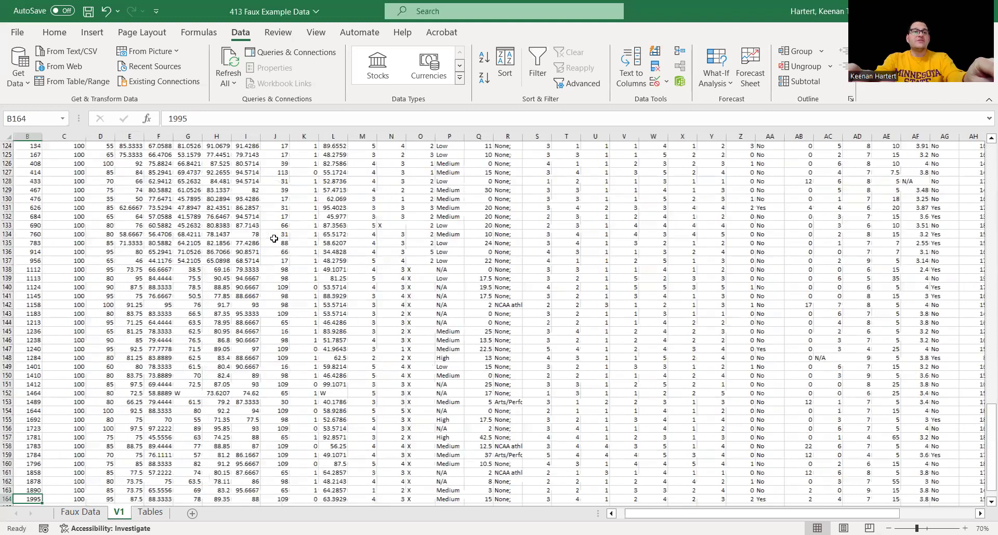
- From an empty cell below the data, jump to the worksheet's last row and last column, and return to cell A1
key("Down")
key("Down")
key("Right")
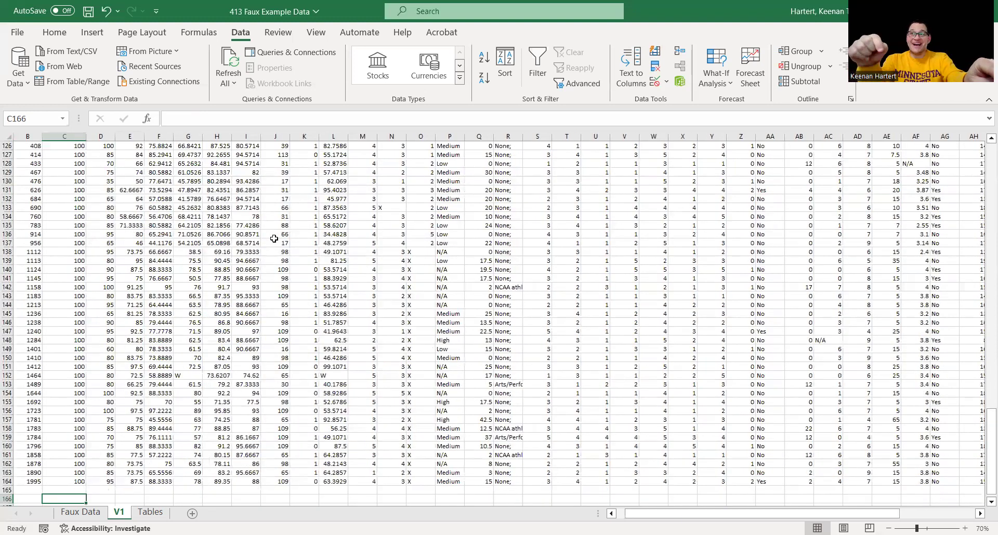
key("ctrl+Down")
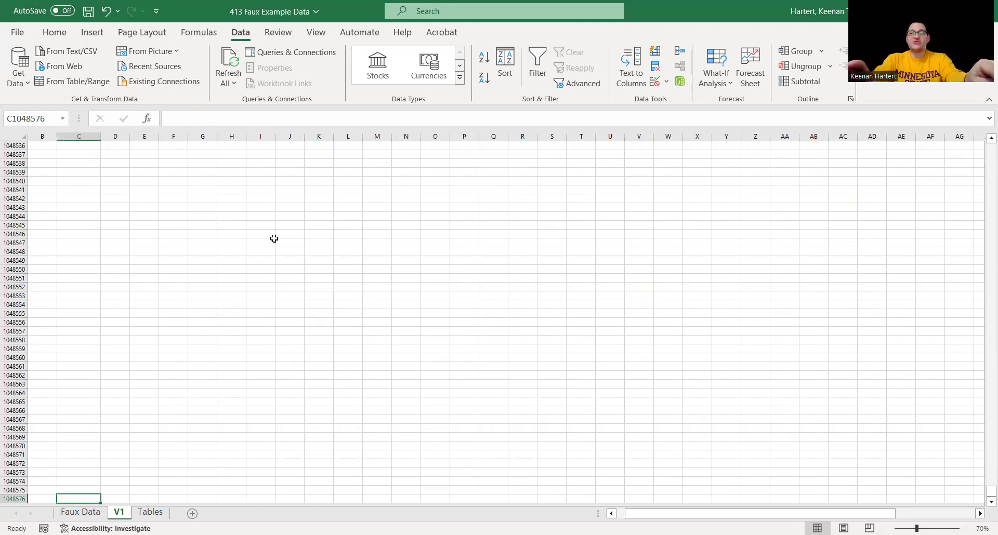
key("ctrl+Right")
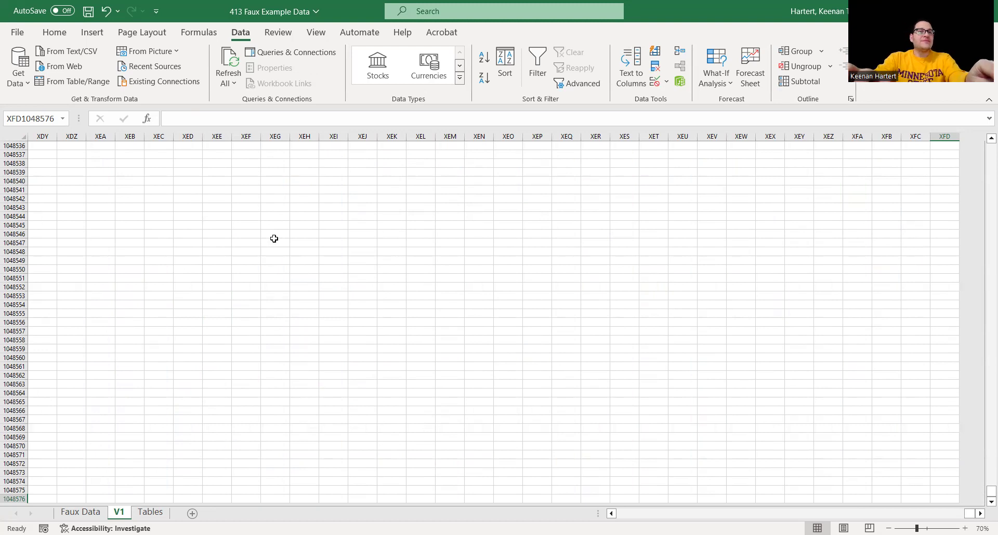
key("ctrl+Home")
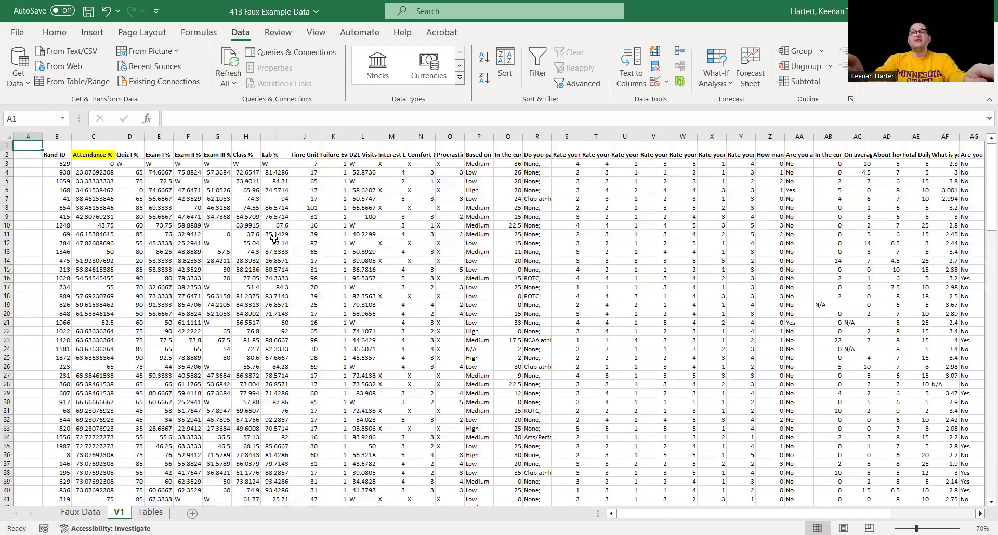
- Select the Attendance % column from its header through the last record, and return to its first value in C3
left_click(86, 154)
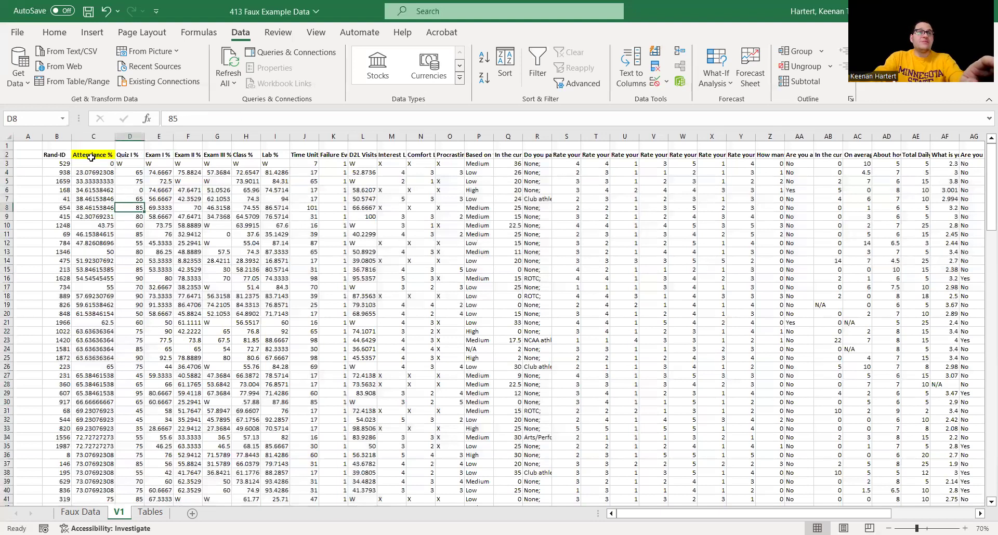
left_click_drag(92, 155, 101, 416)
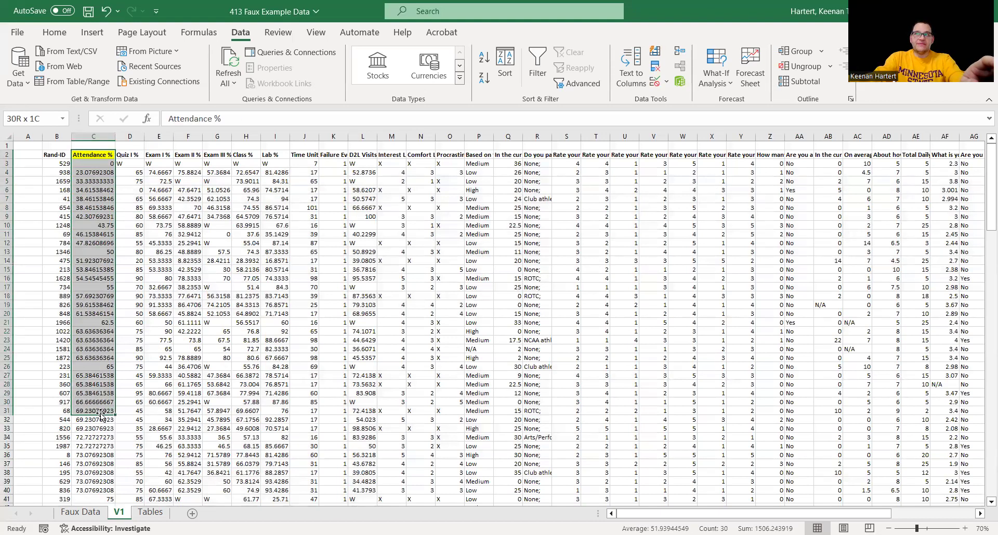
left_click(96, 156)
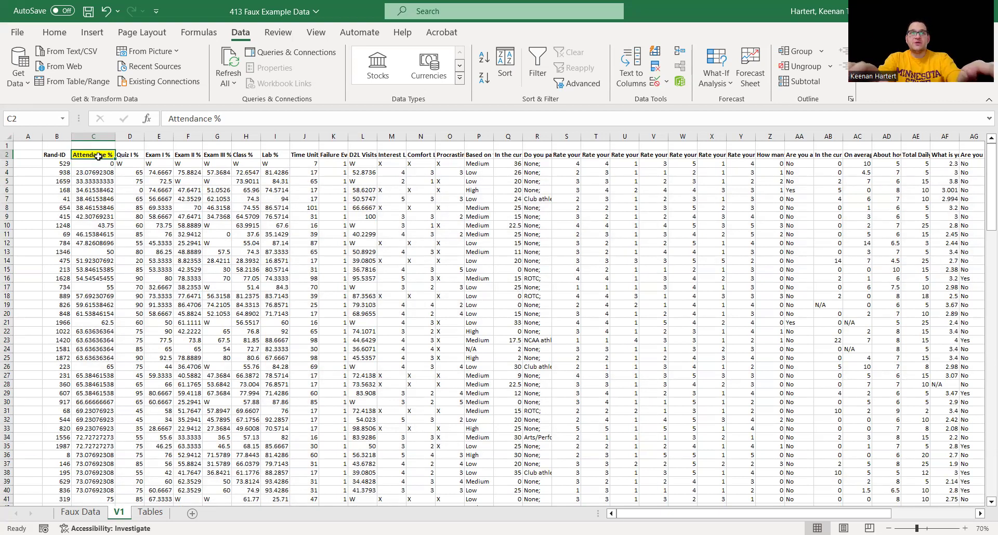
key("ctrl+shift+Down")
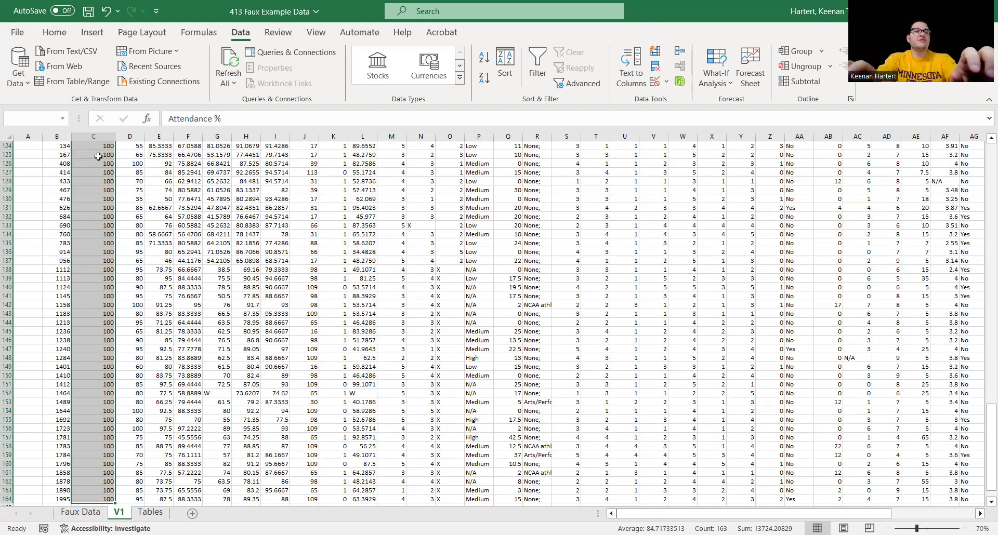
key("ctrl+Up")
left_click(99, 157)
key("Down")
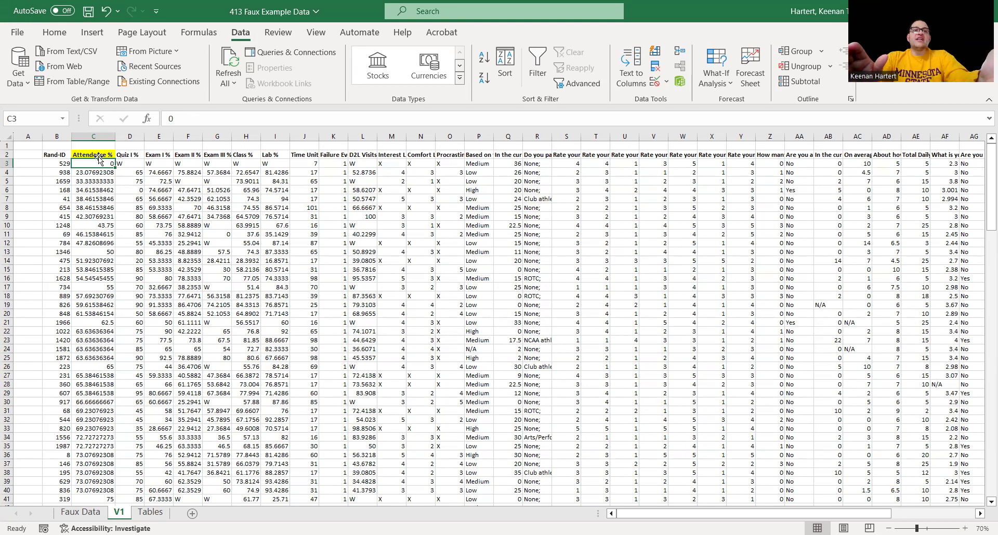
- Examine the order of the sorted Attendance % values further down the dataset
scroll(89, 178, "down", 1)
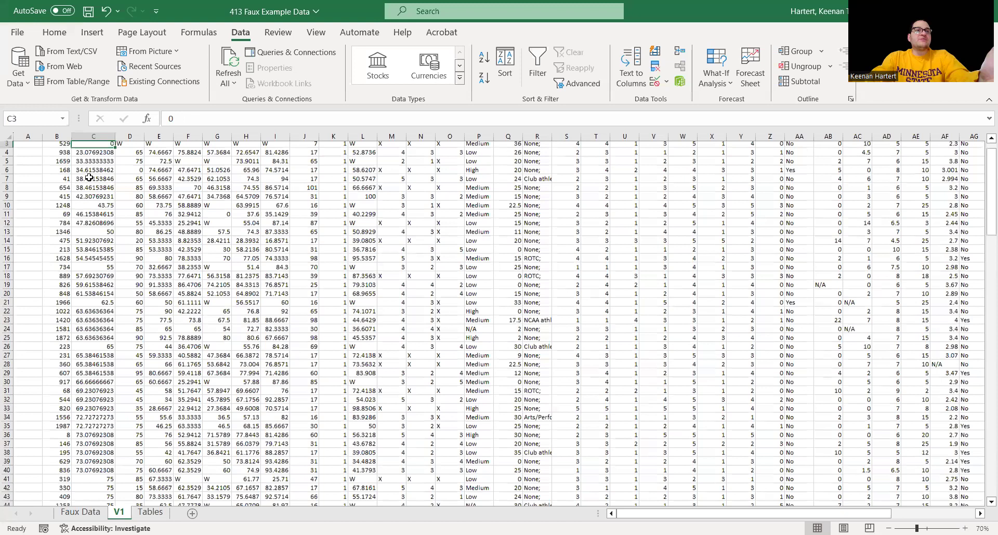
scroll(90, 182, "down", 13)
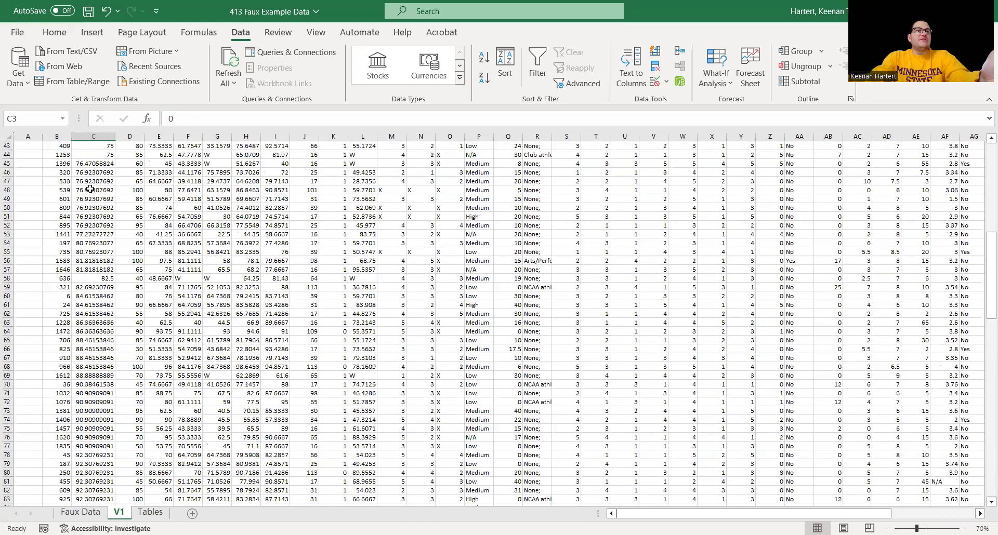
scroll(90, 190, "down", 7)
scroll(94, 234, "up", 8)
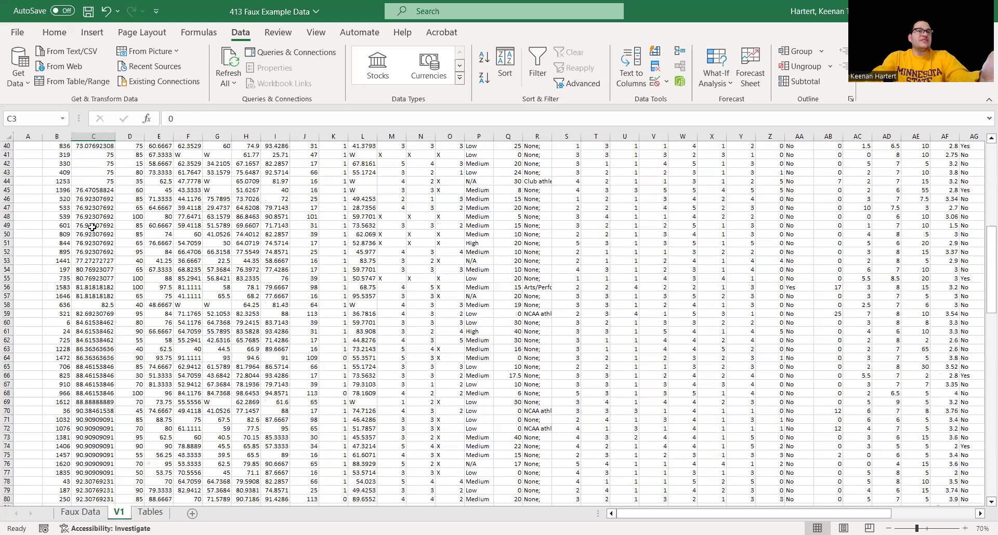
- Apply the Green - Yellow - Red color scale to the Attendance % values from C3 through the last record
scroll(92, 227, "down", 15)
scroll(94, 291, "down", 20)
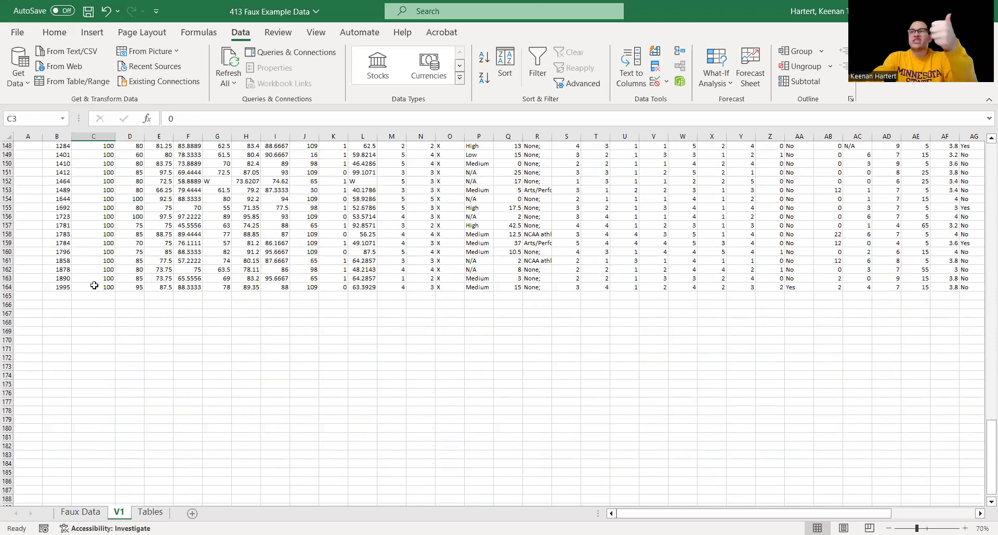
scroll(94, 285, "up", 20)
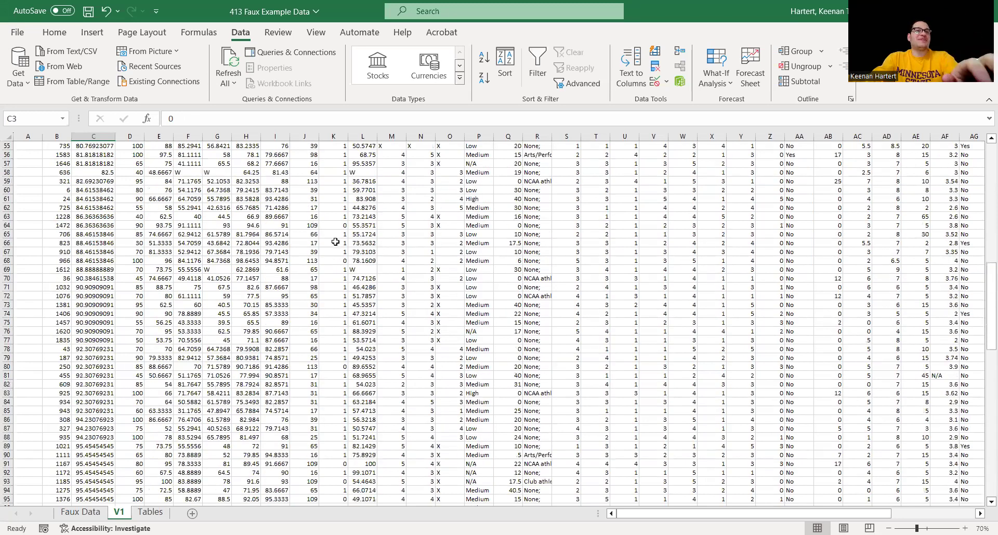
scroll(206, 228, "up", 18)
left_click_drag(98, 164, 100, 217)
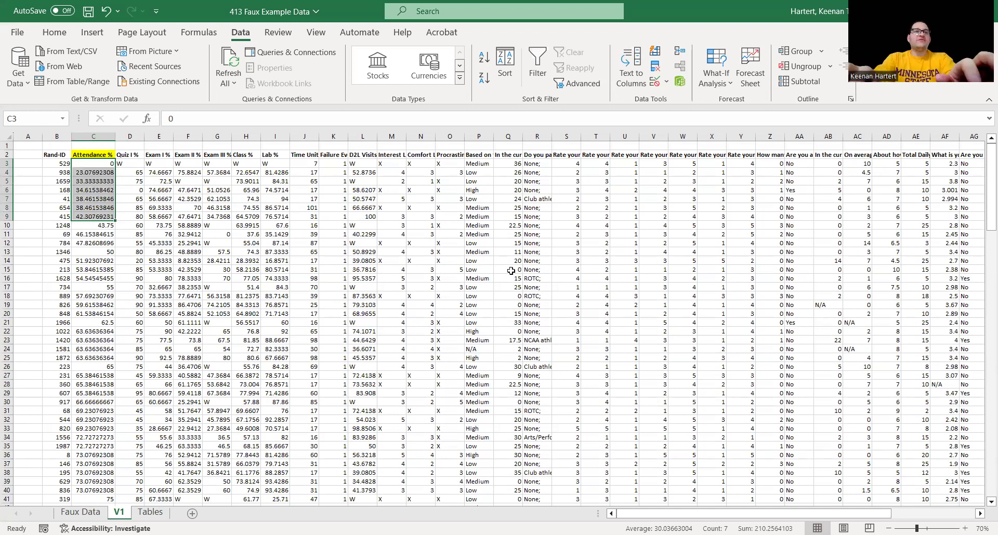
key("ctrl+shift+Down")
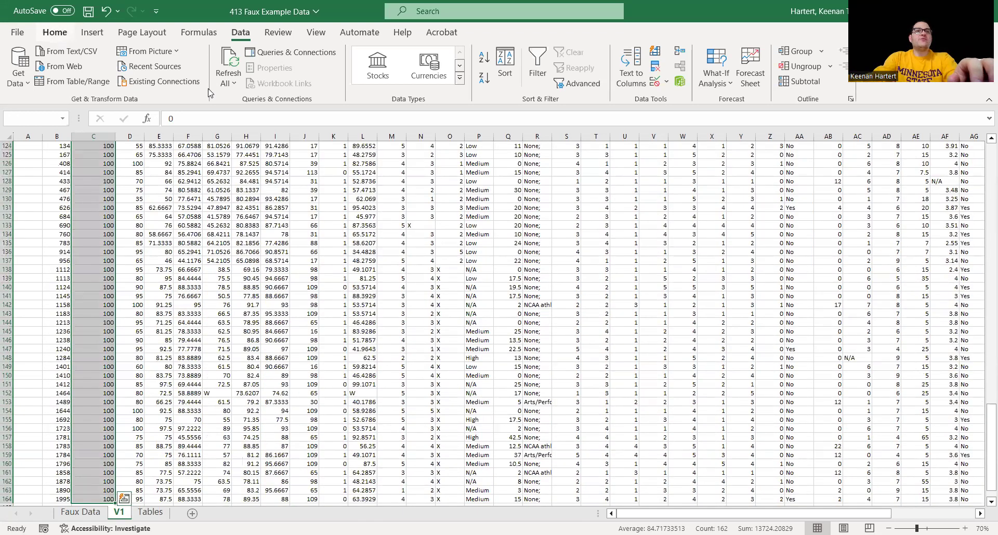
left_click(55, 32)
left_click(466, 86)
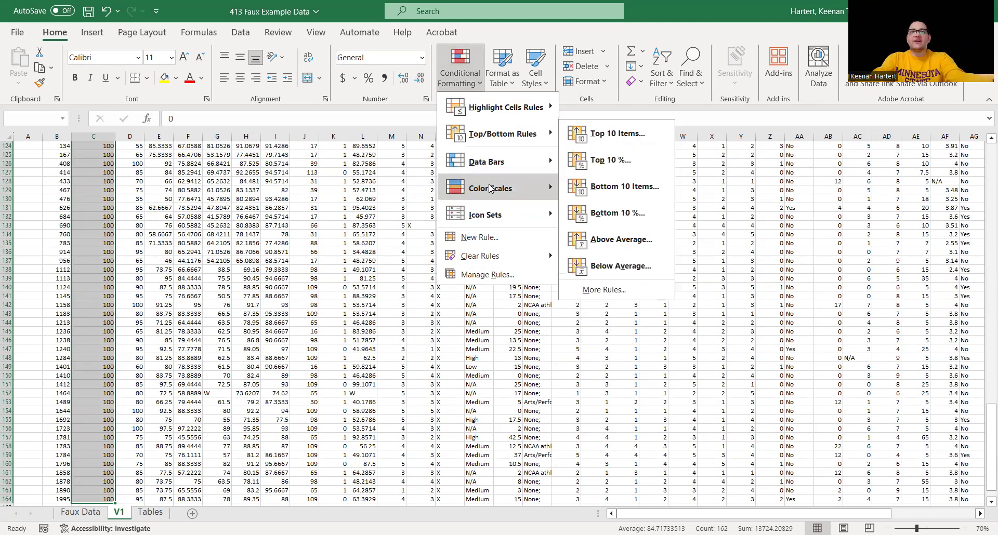
mouse_move(491, 188)
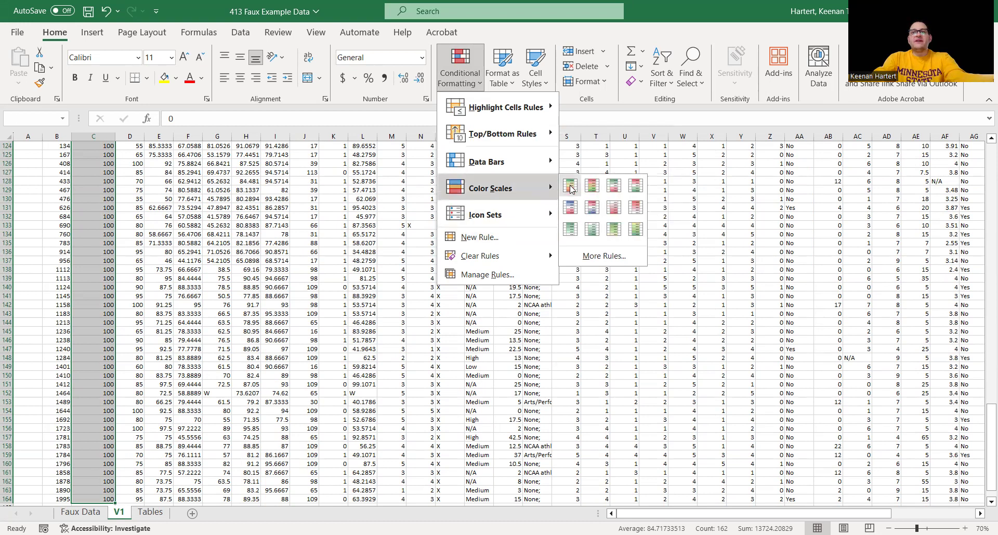
left_click(570, 188)
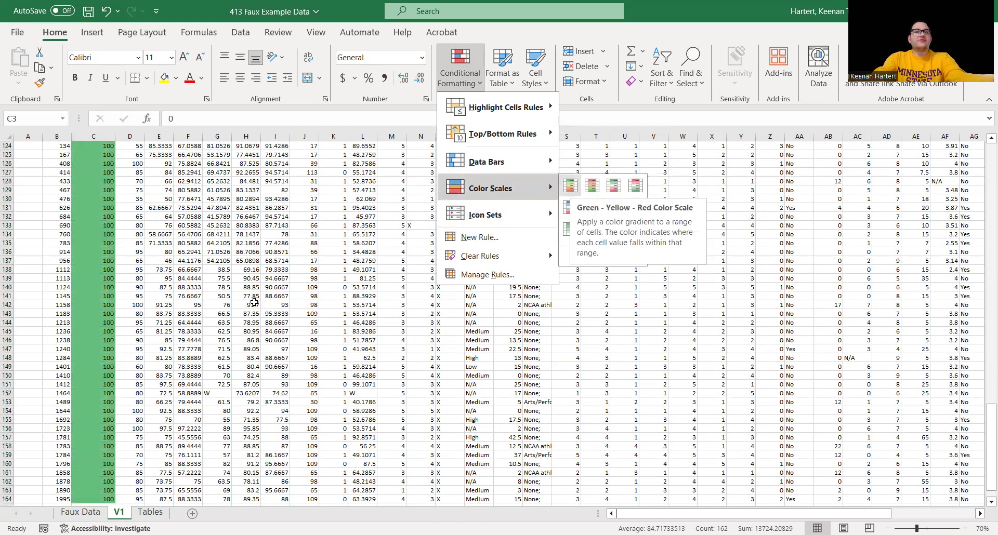
- Examine the color gradient down the Attendance % column and select its lowest values from C3 to C24
scroll(257, 287, "down", 3)
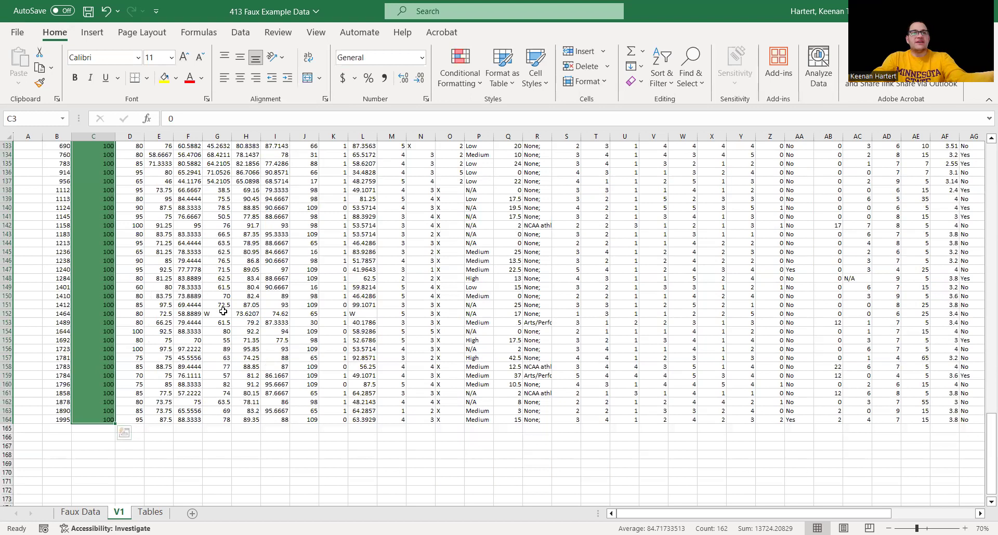
scroll(196, 338, "up", 20)
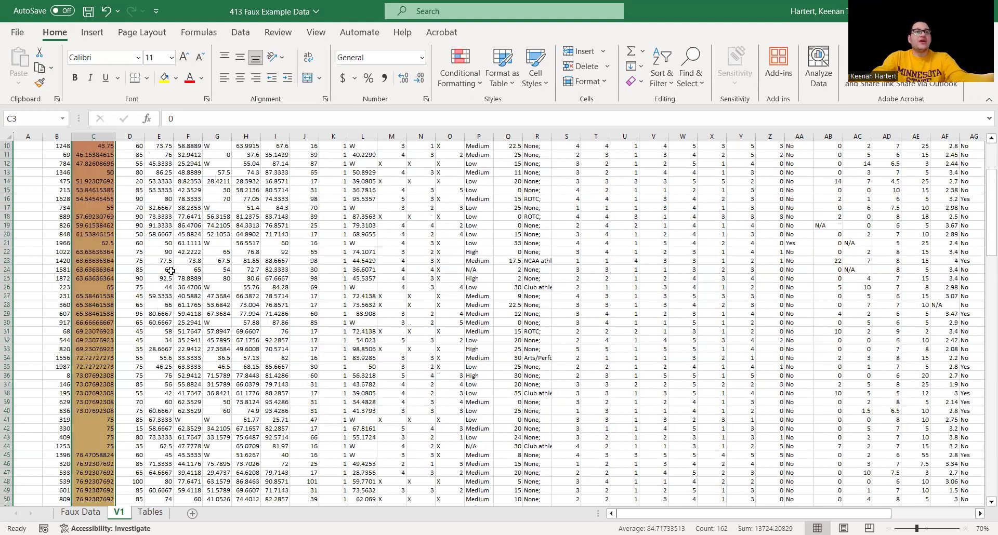
left_click(188, 243)
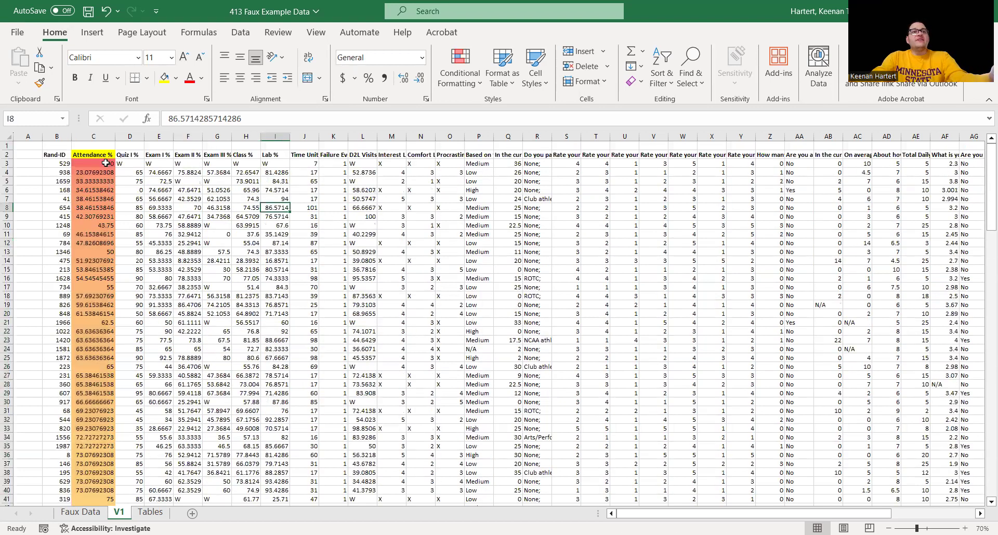
left_click_drag(93, 163, 99, 349)
scroll(199, 333, "down", 5)
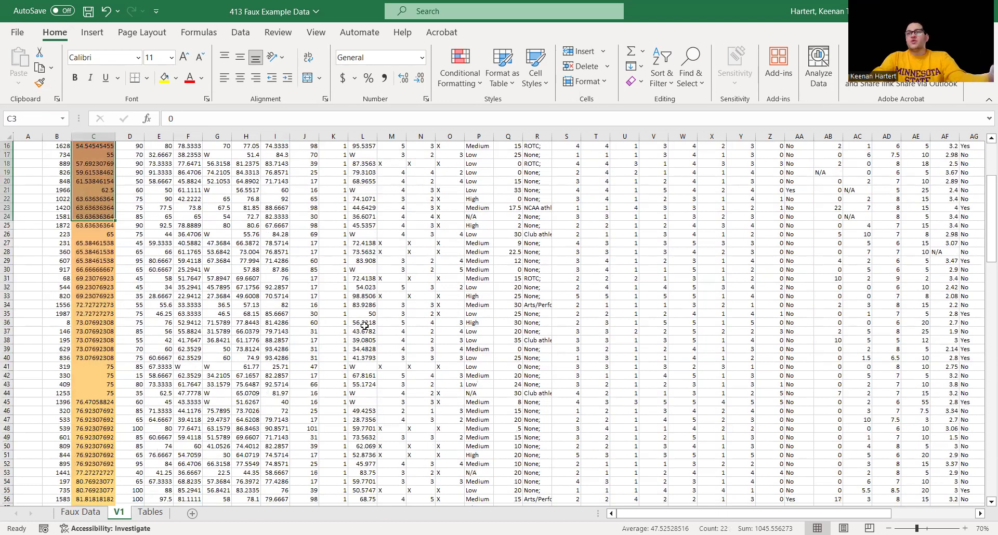
scroll(446, 183, "up", 5)
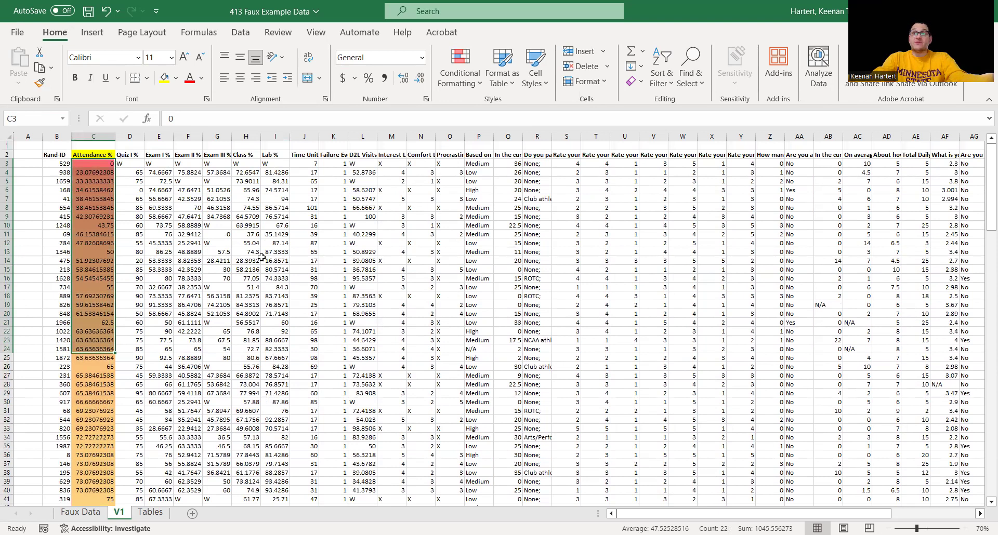
left_click(388, 252)
left_click(267, 164)
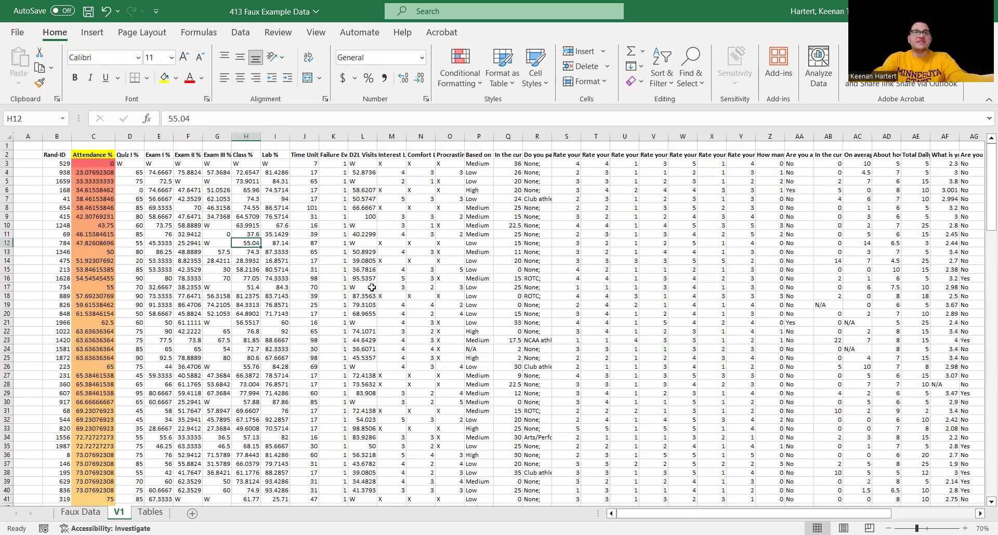
left_click(414, 290)
left_click(416, 295)
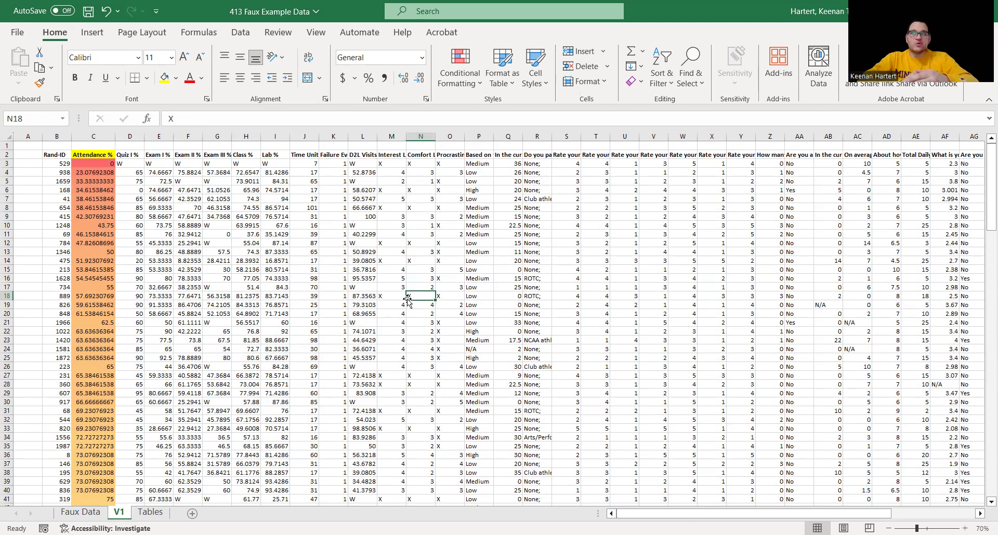
- Review the Attendance % shading from C3 into the low 90s, and browse the available icon sets and color scales
mouse_move(94, 164)
left_mouse_down()
mouse_move(93, 199)
mouse_move(87, 164)
left_mouse_up()
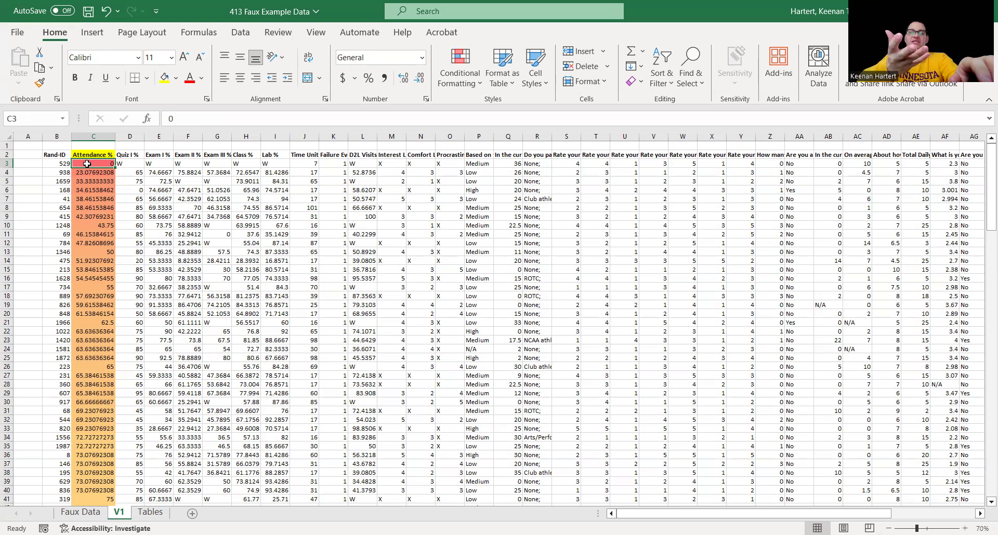
scroll(203, 359, "down", 15)
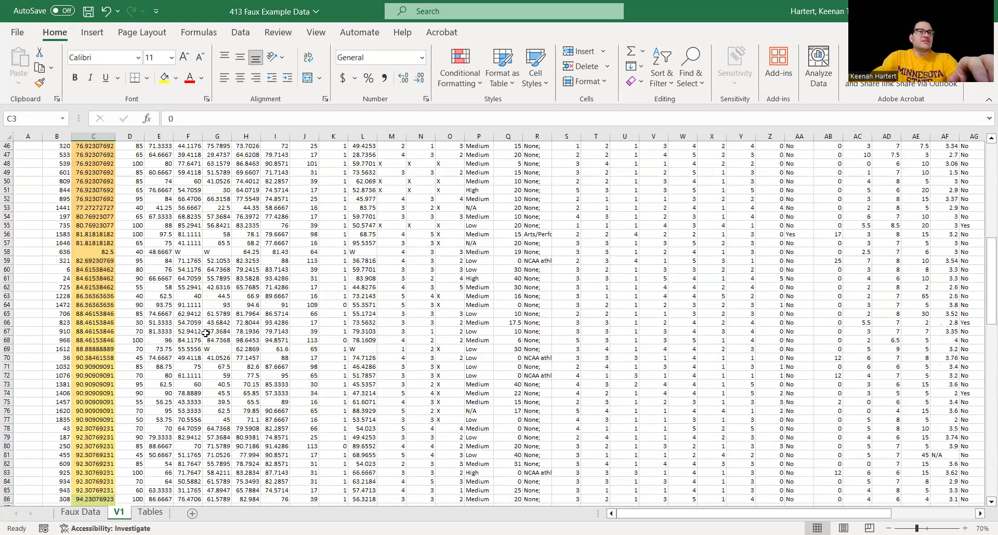
scroll(193, 325, "up", 15)
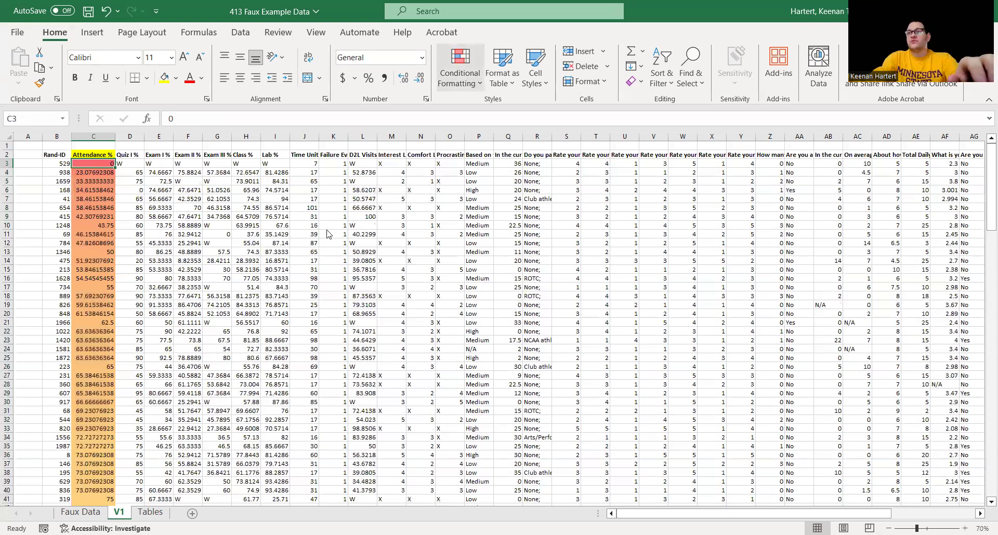
left_click(459, 72)
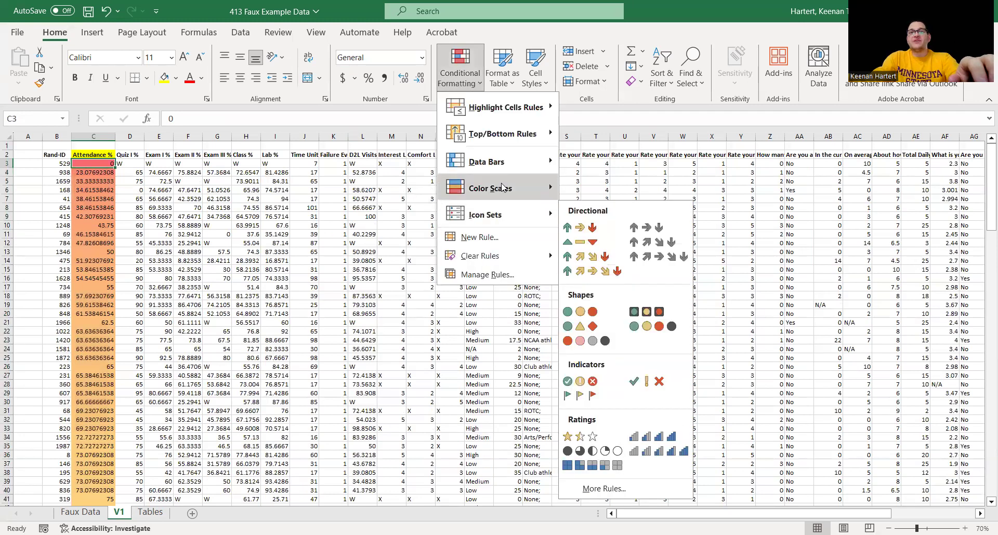
mouse_move(502, 188)
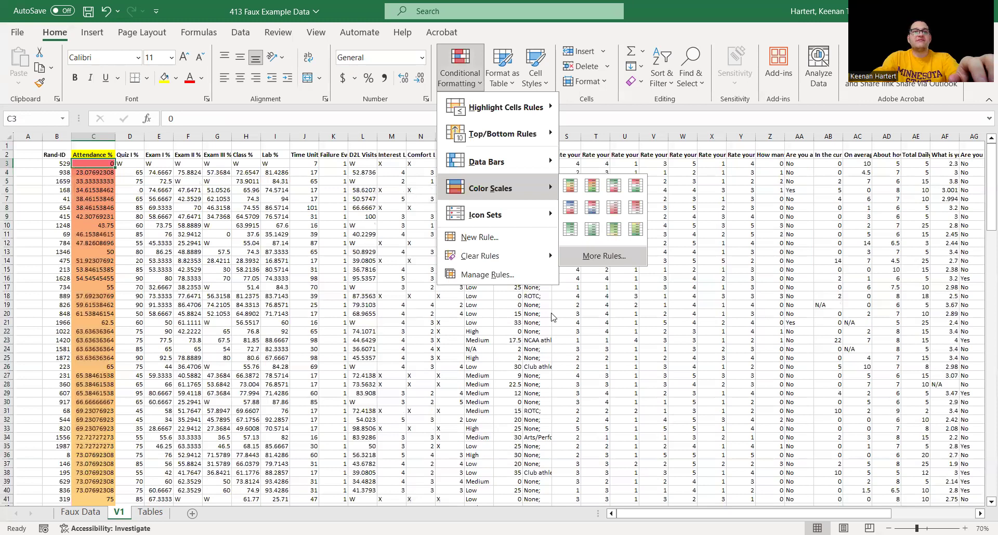
left_click(587, 257)
left_click(478, 421)
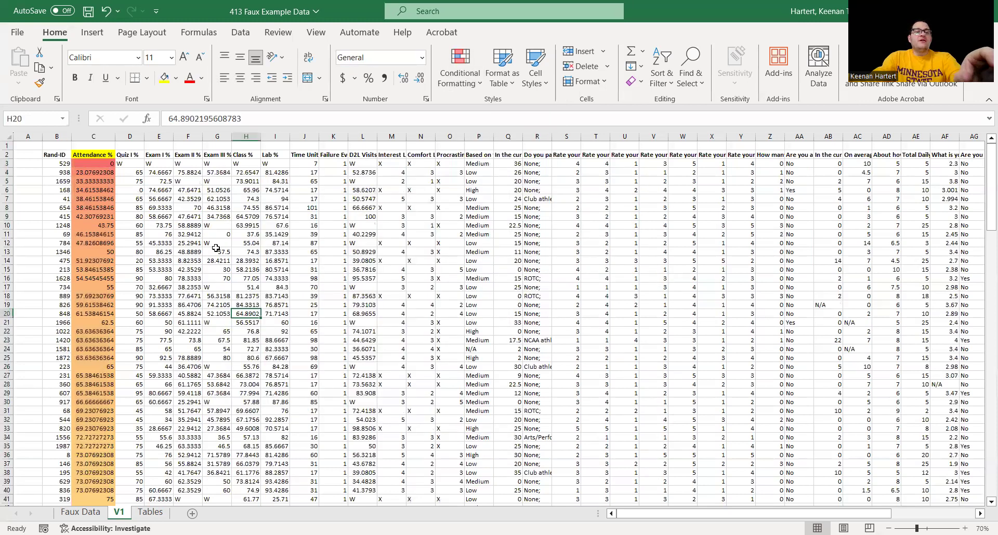
- Undo the color scale on the Attendance % column and look over the plain values
left_click(217, 172)
left_click(385, 235)
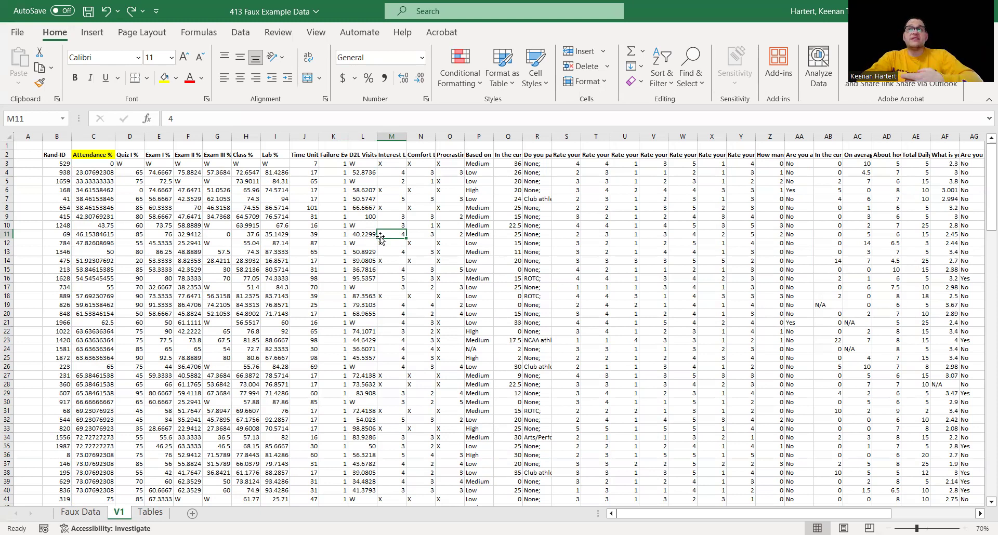
scroll(172, 279, "down", 1)
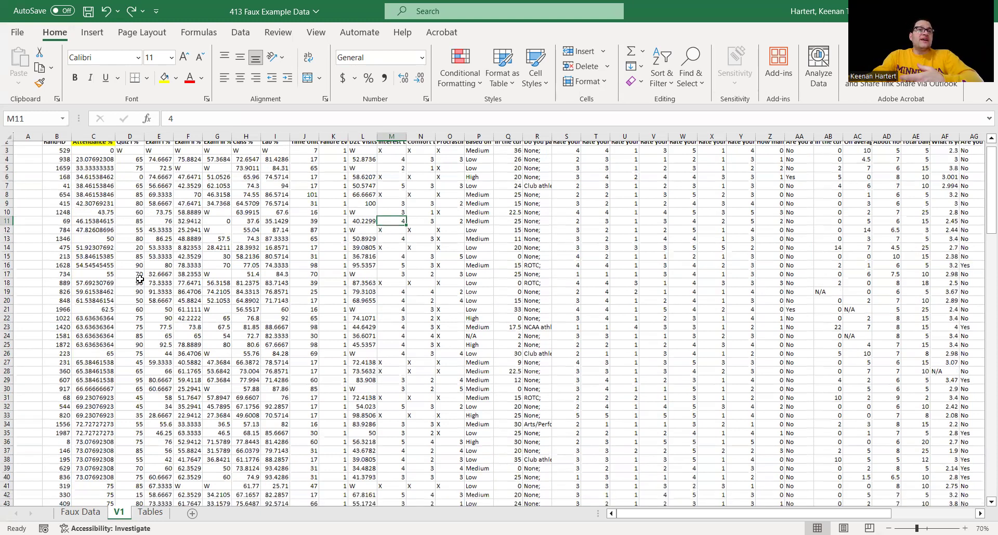
scroll(138, 278, "down", 12)
scroll(128, 214, "up", 12)
- Insert a blank column before Quiz I % and enter the header High Attend? in D2
left_click(129, 215)
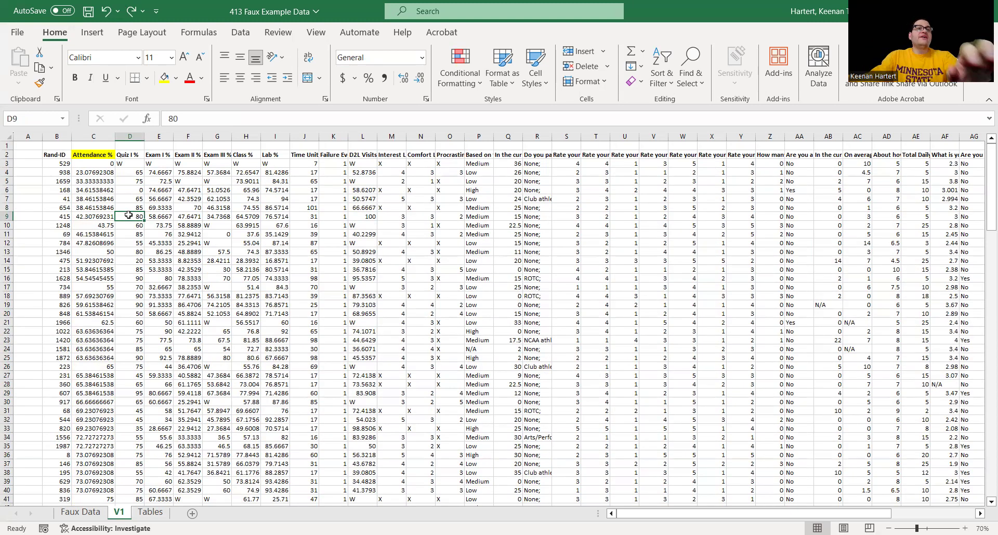
left_click(126, 137)
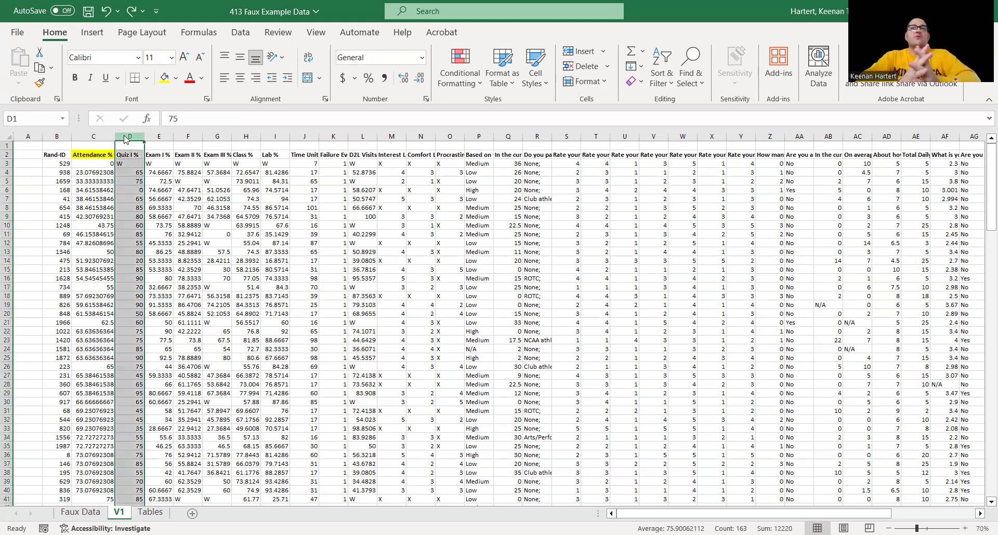
right_click(125, 138)
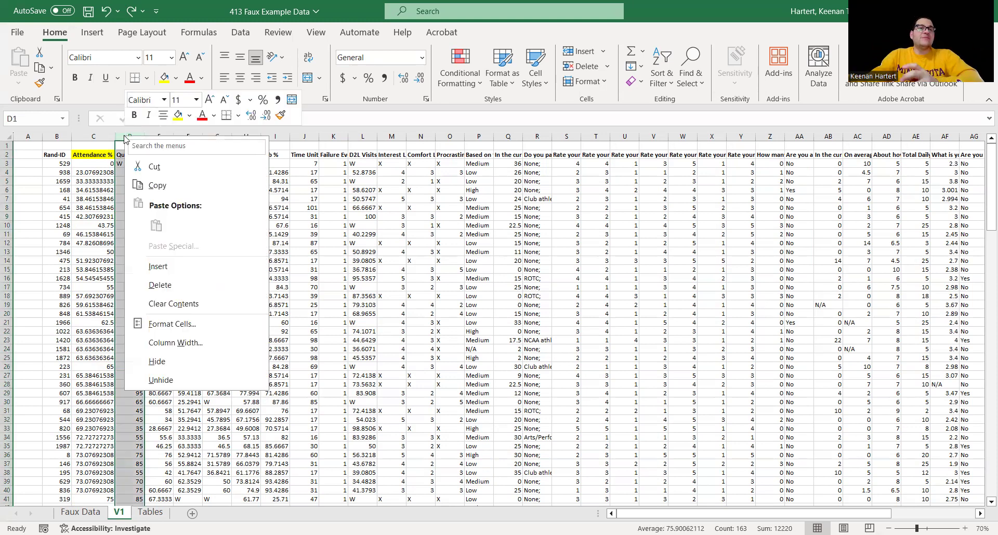
left_click(157, 266)
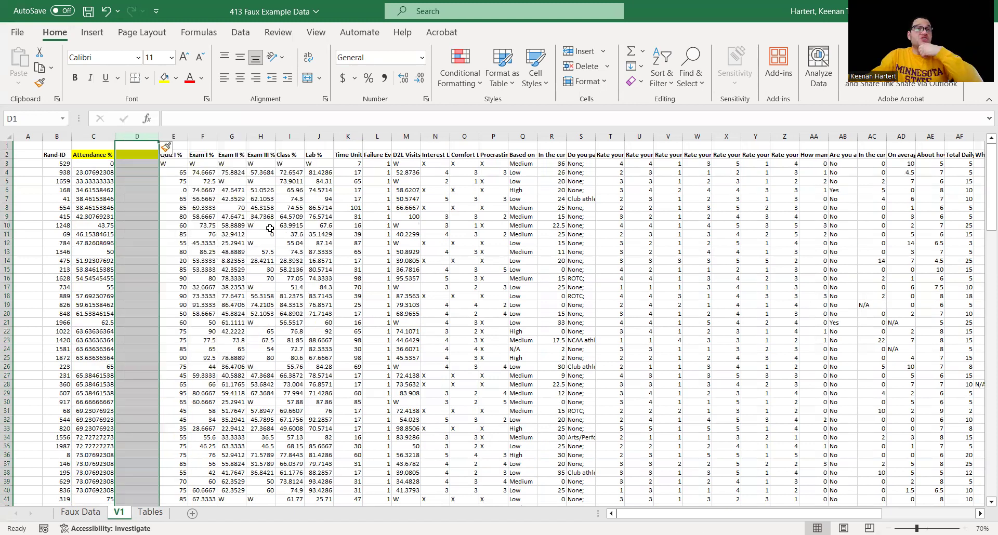
key("Down")
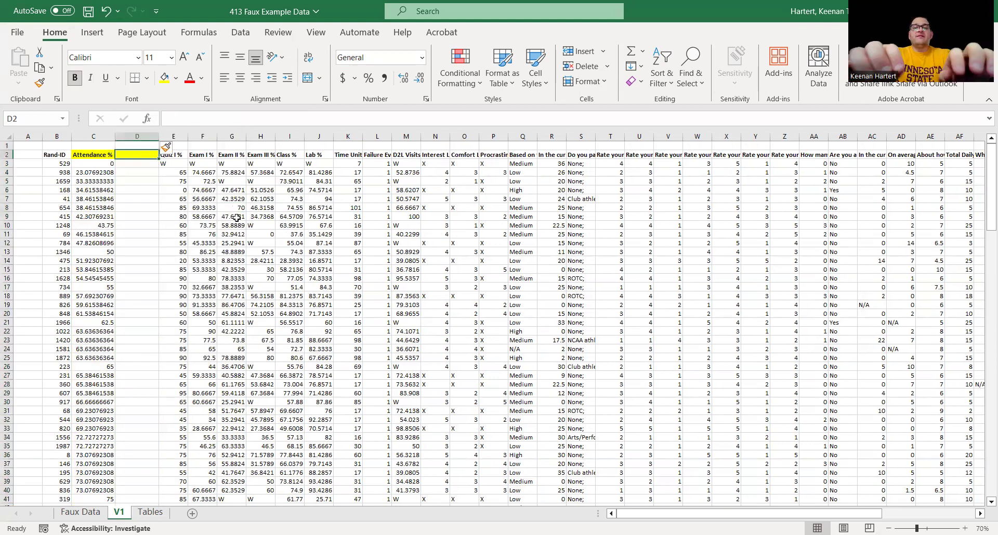
type("High Attend?")
key("Return")
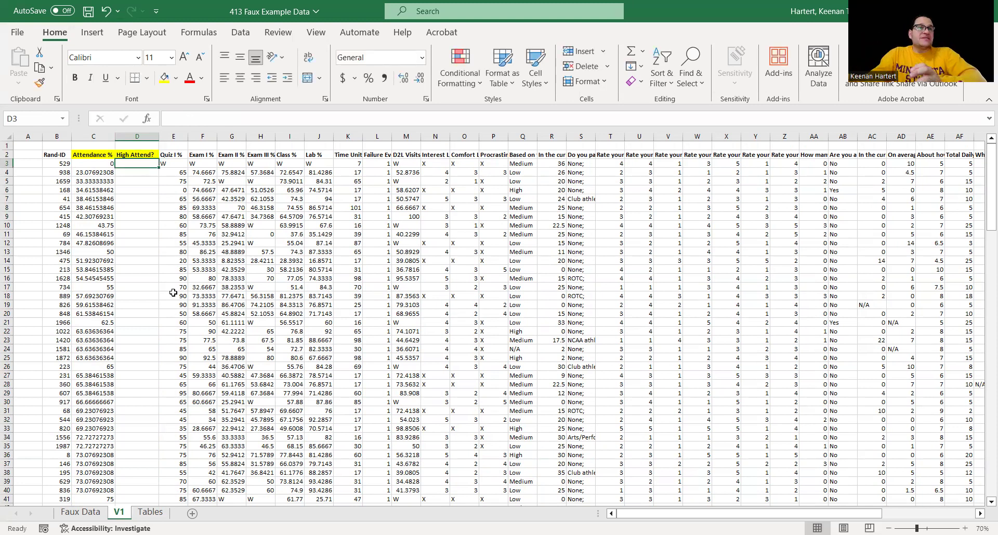
- Enter Yes in the High Attend? column for the last record, in D164
left_click(97, 332)
key("ctrl+Down")
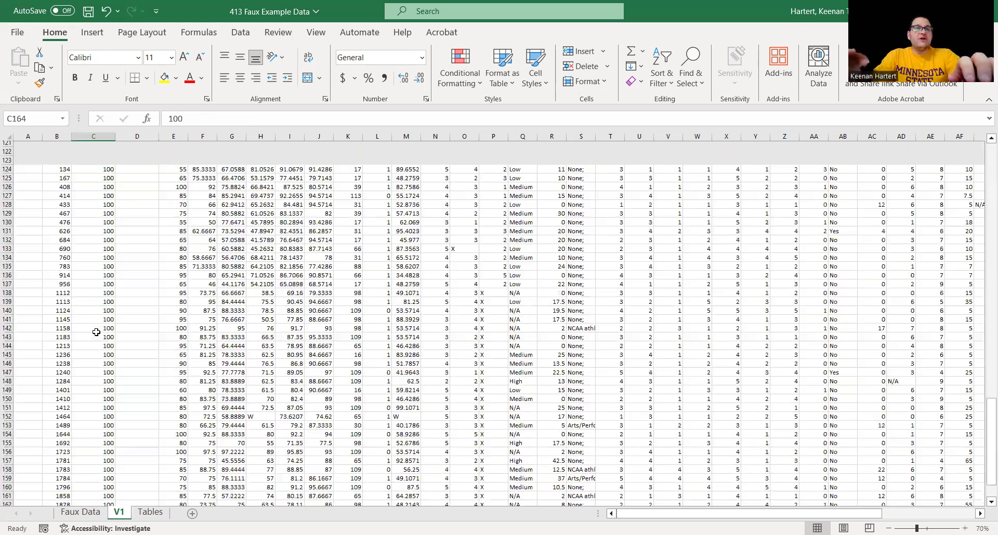
scroll(134, 362, "down", 3)
left_click(136, 445)
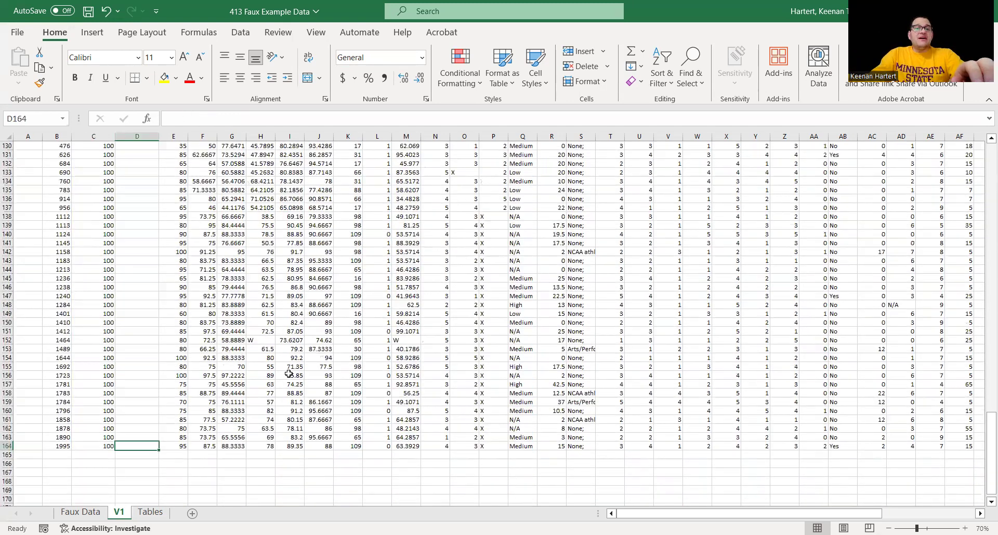
type("Yes")
key("Return")
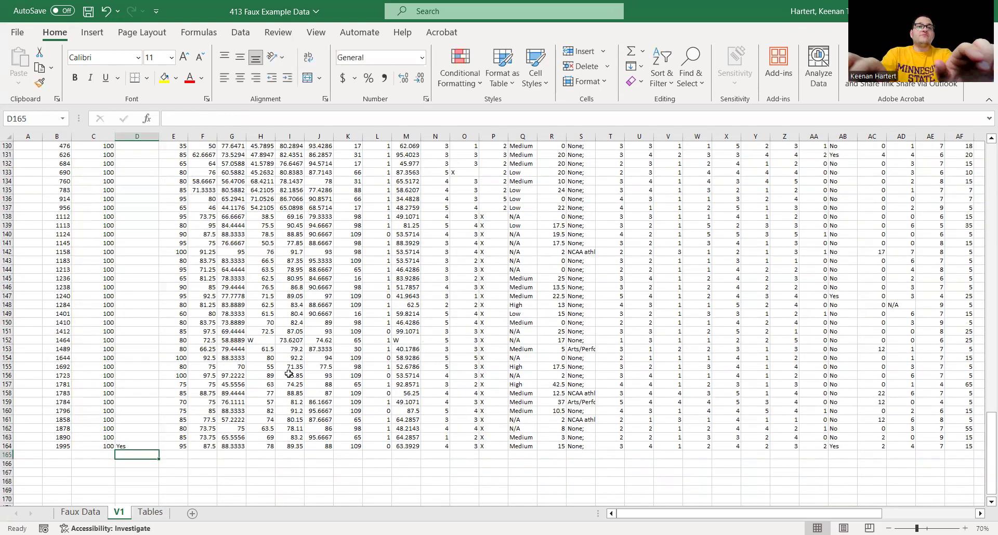
- Copy Yes from D164 into the High Attend? cells D70 through D164, covering the records with attendance above 90%
key("Up")
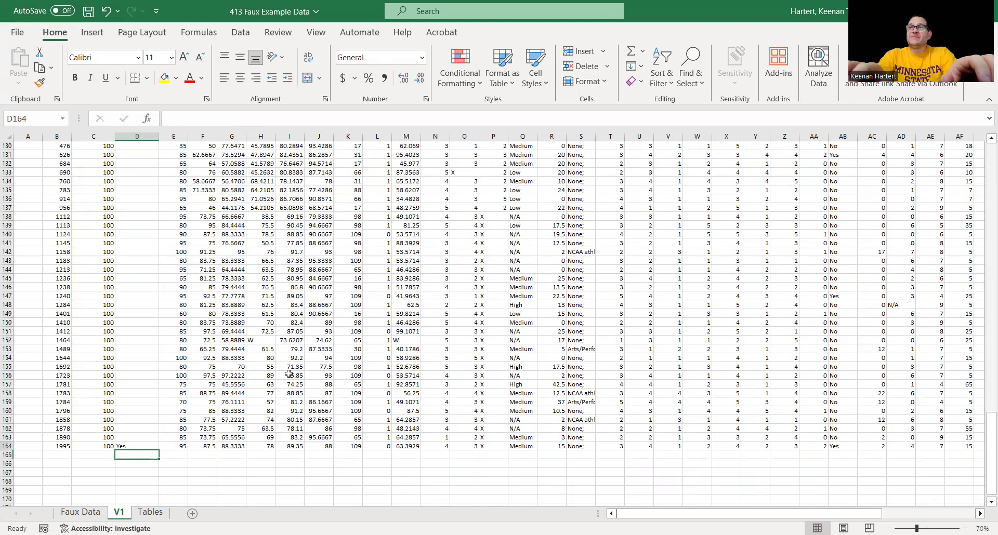
key("ctrl+c")
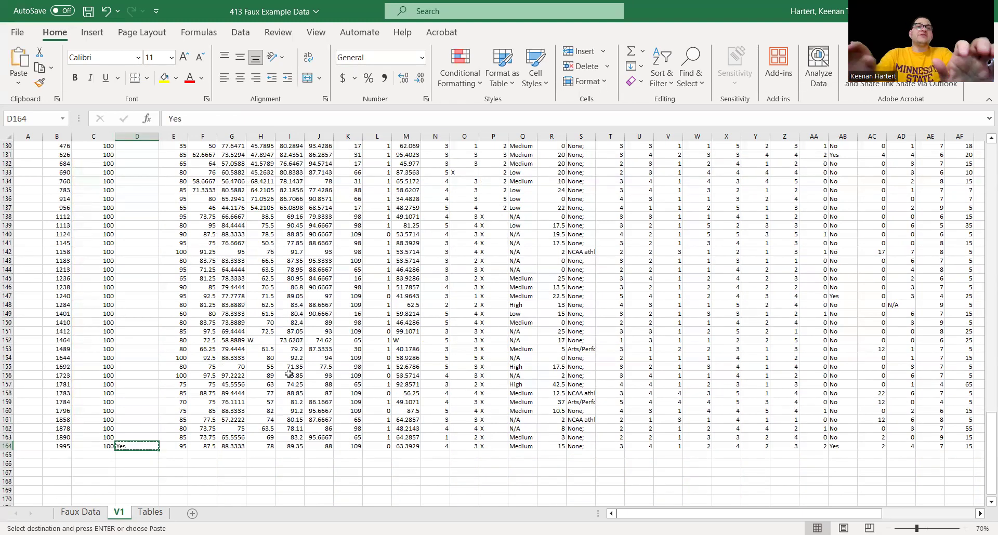
scroll(139, 337, "up", 1)
scroll(140, 338, "up", 19)
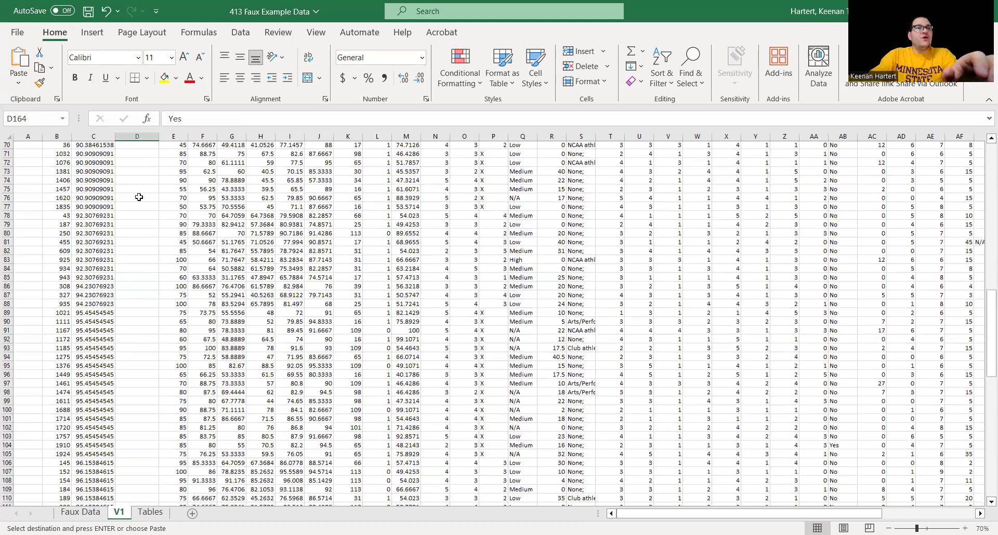
scroll(138, 234, "up", 3)
left_click(138, 225)
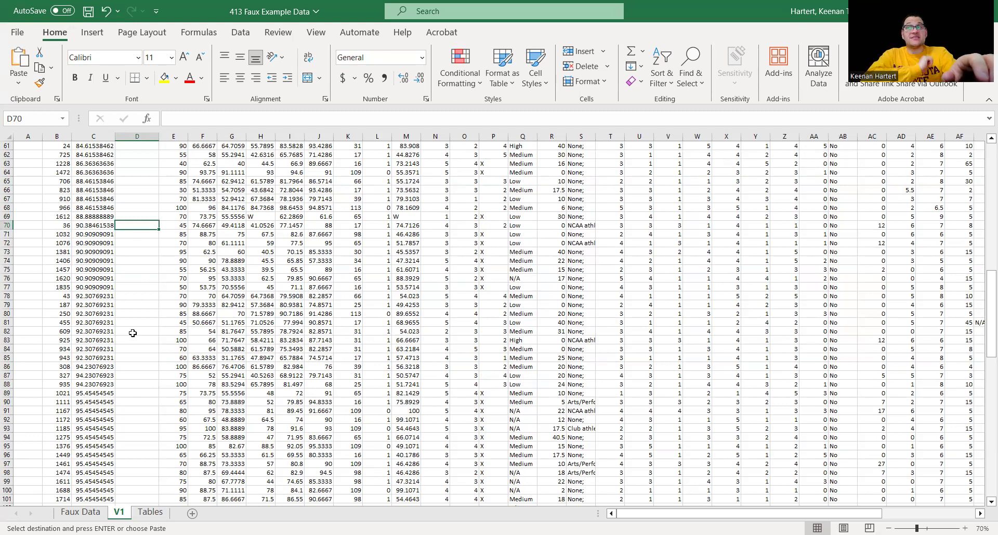
key("ctrl+v")
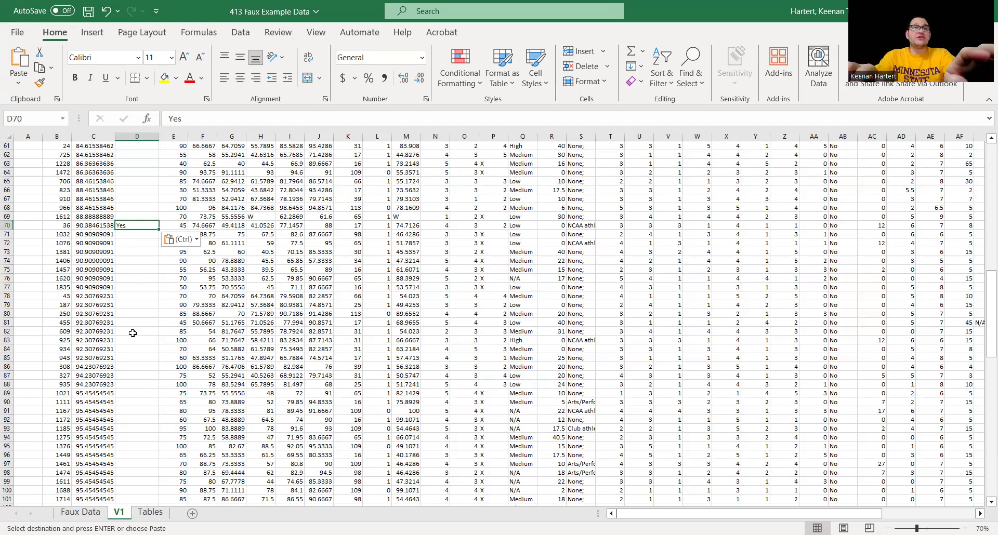
key("ctrl+shift+Down")
key("ctrl+v")
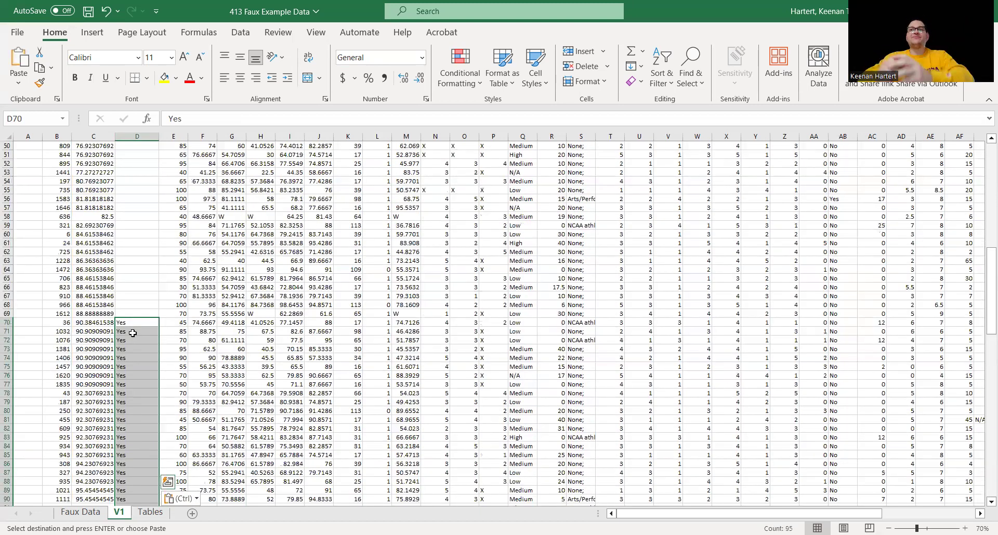
- Enter No in D69, copy it up the High Attend? column through D3, and save the workbook
left_click(145, 314)
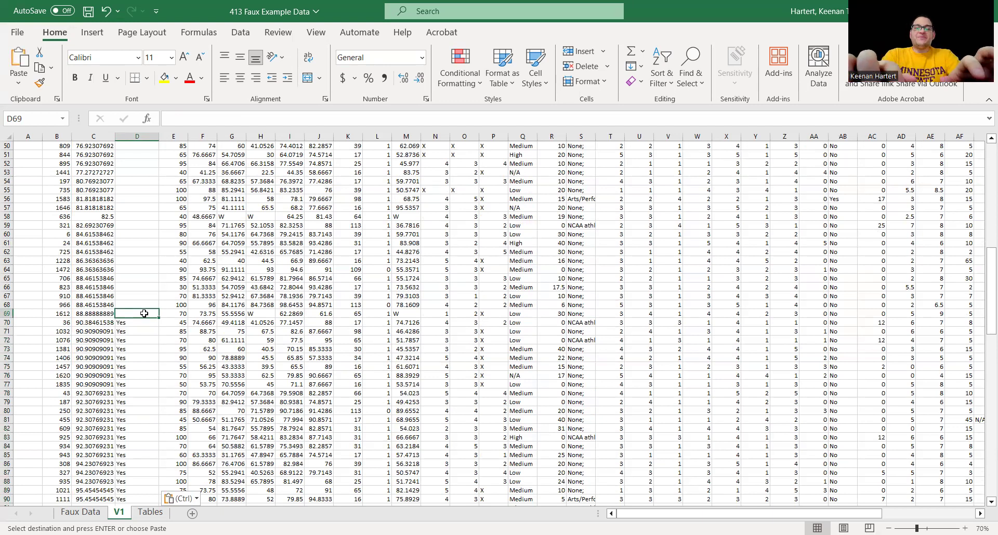
type("No")
key("ctrl+Return")
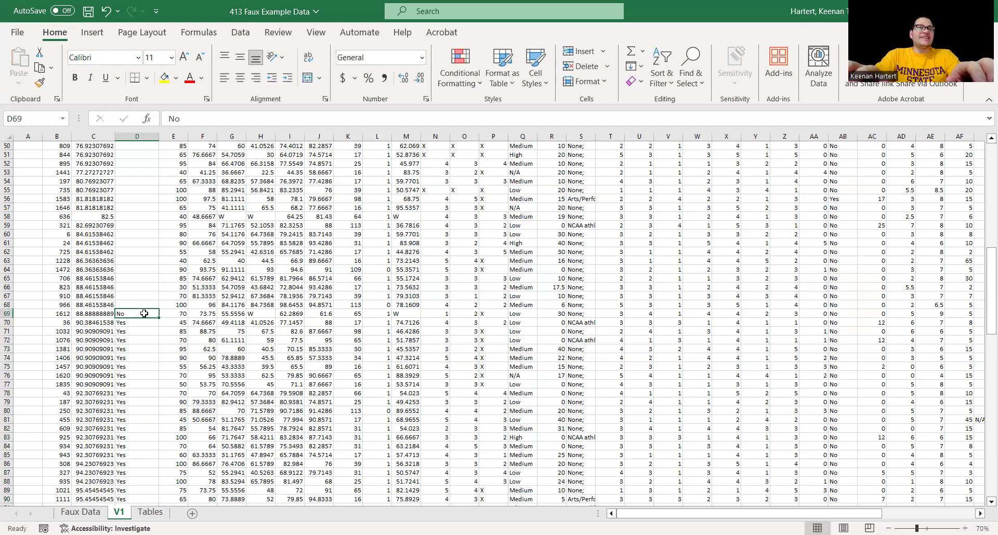
key("ctrl+c")
key("ctrl+shift+Up")
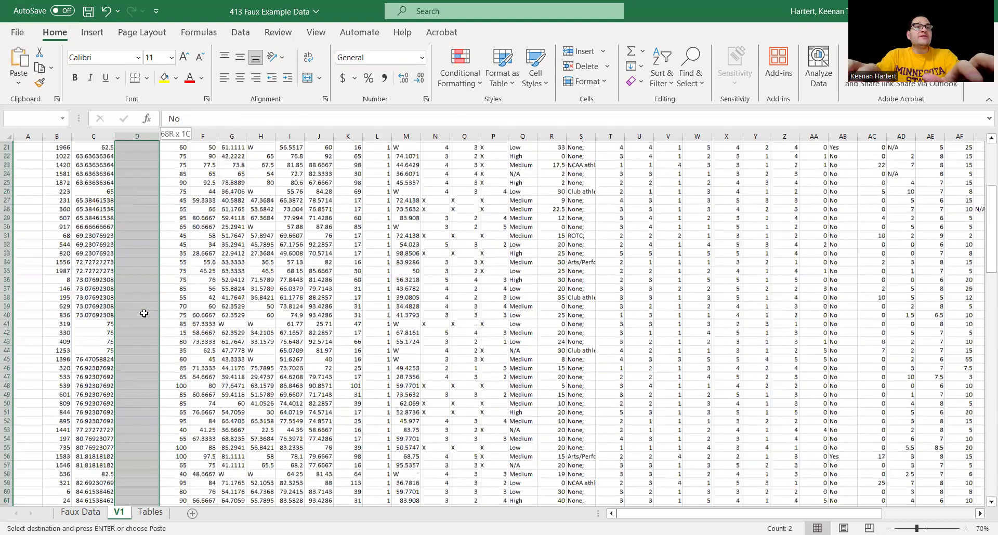
key("ctrl+v")
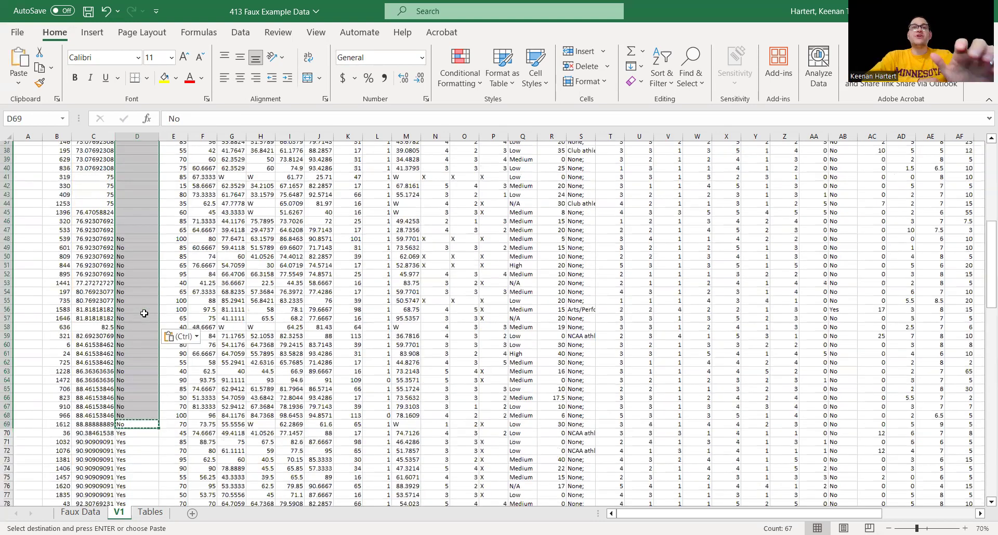
scroll(144, 313, "up", 12)
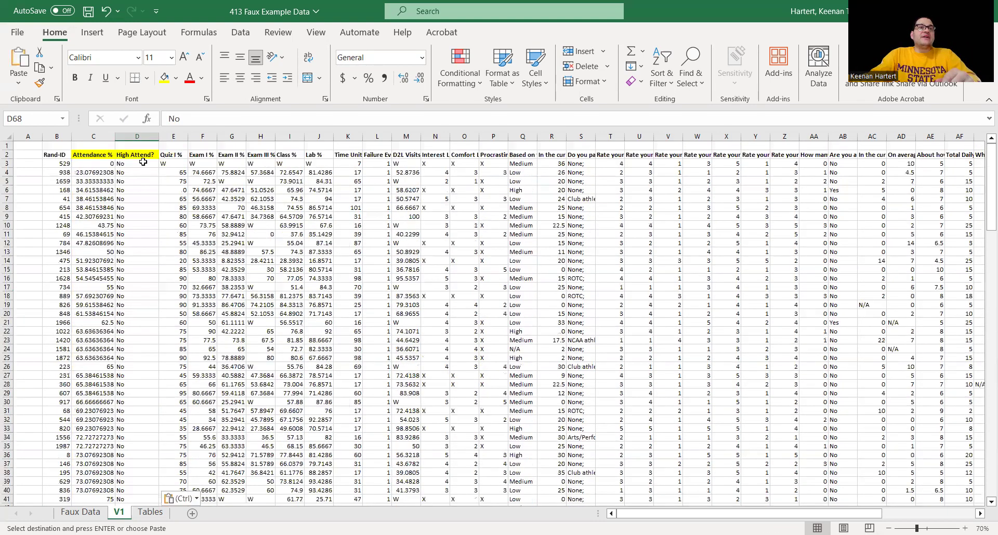
left_click(145, 154)
key("ctrl+s")
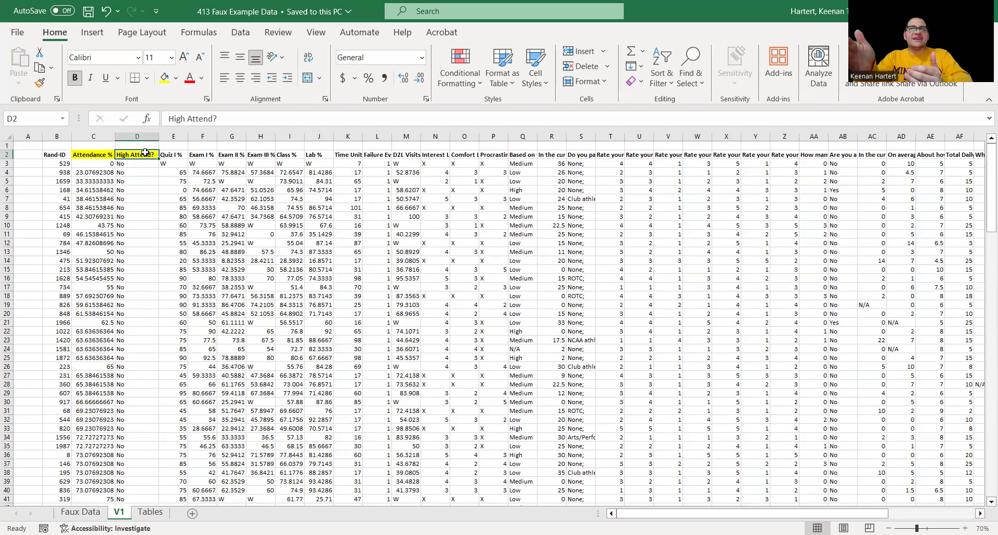
- Select the Attendance % and High Attend? columns and check the Yes and No labels against the attendance values
left_click(177, 234)
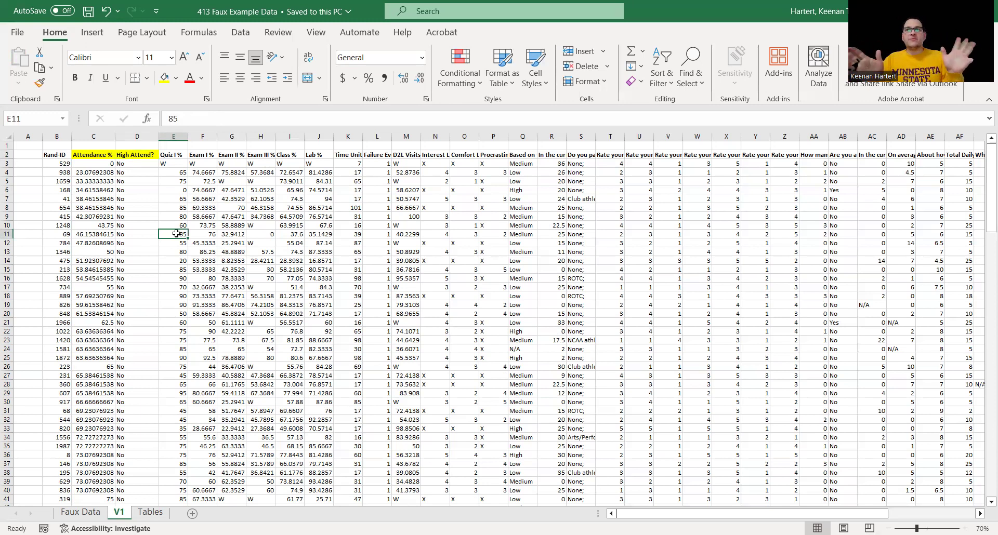
left_click_drag(110, 136, 130, 136)
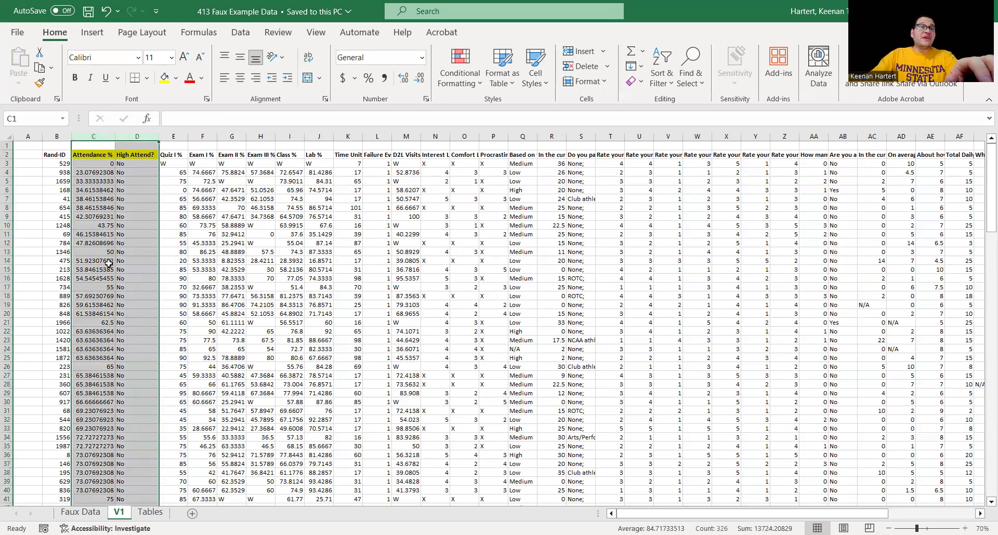
scroll(109, 266, "down", 19)
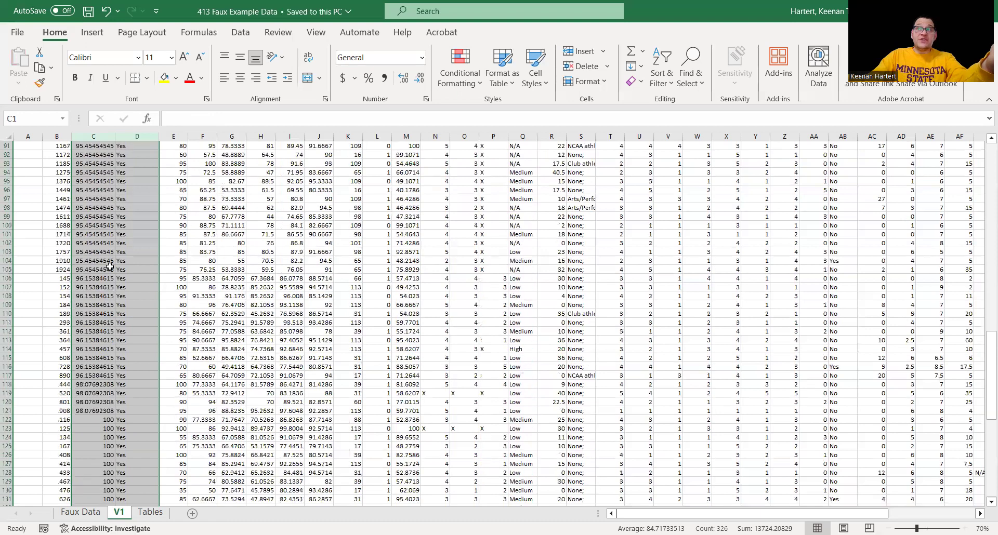
scroll(106, 275, "down", 12)
scroll(104, 291, "down", 2)
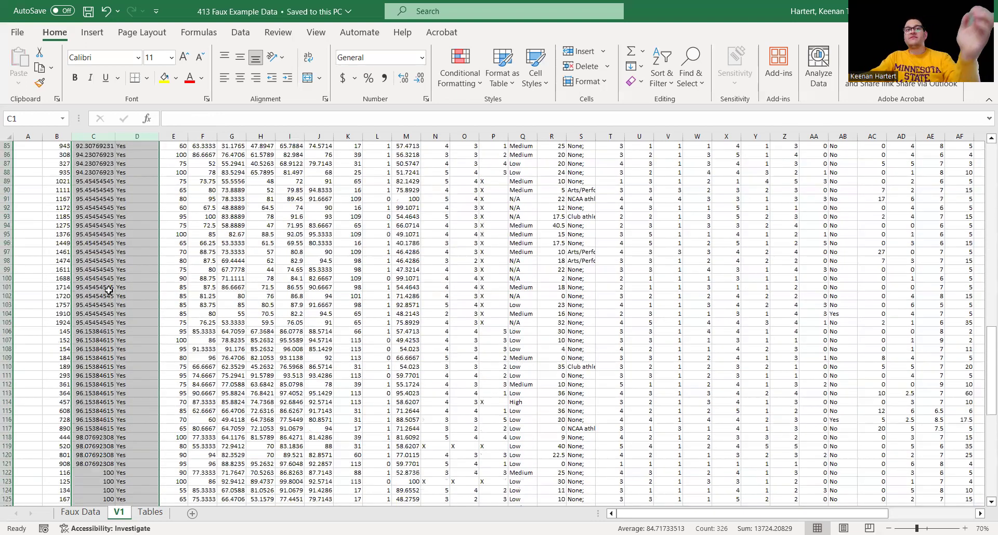
scroll(106, 289, "up", 20)
left_click(195, 189)
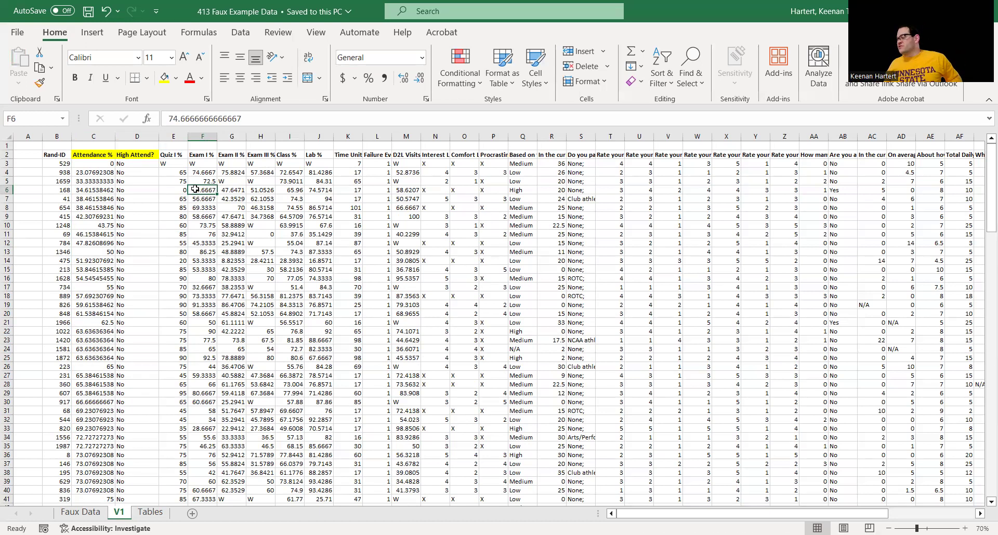
left_click(235, 214)
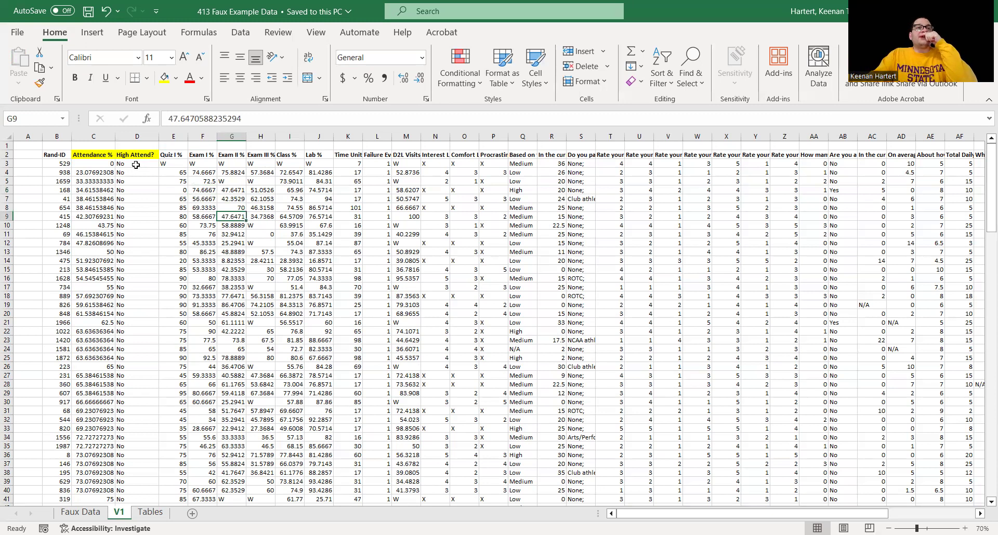
- Shade the No cells D3:D69 in the High Attend? column with a custom dark orange fill
left_click_drag(136, 164, 131, 502)
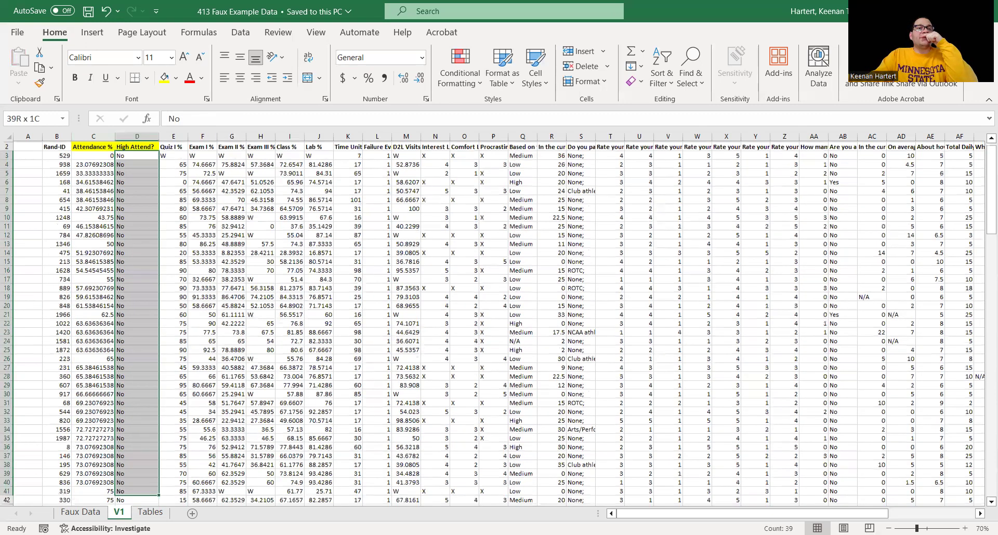
left_click_drag(146, 414, 141, 400)
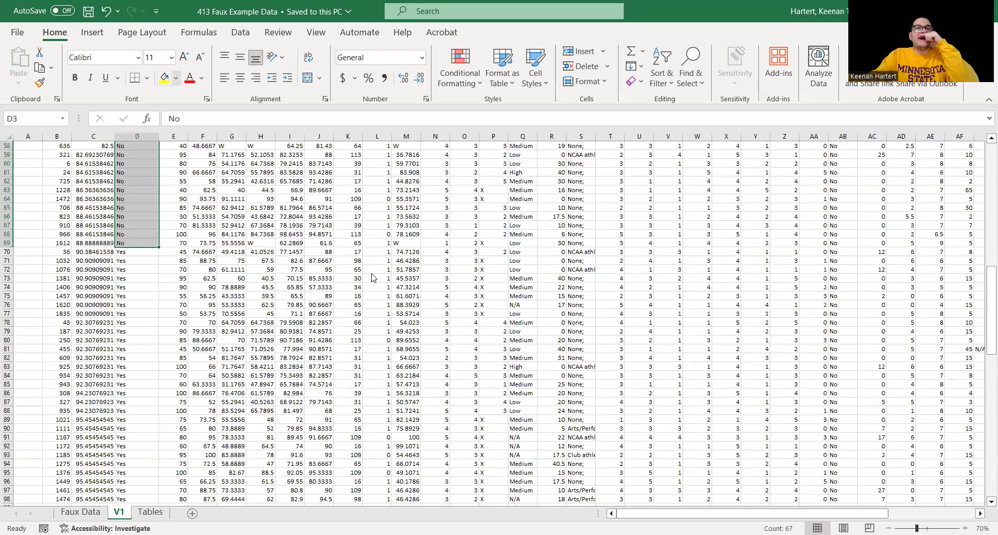
left_click(312, 205)
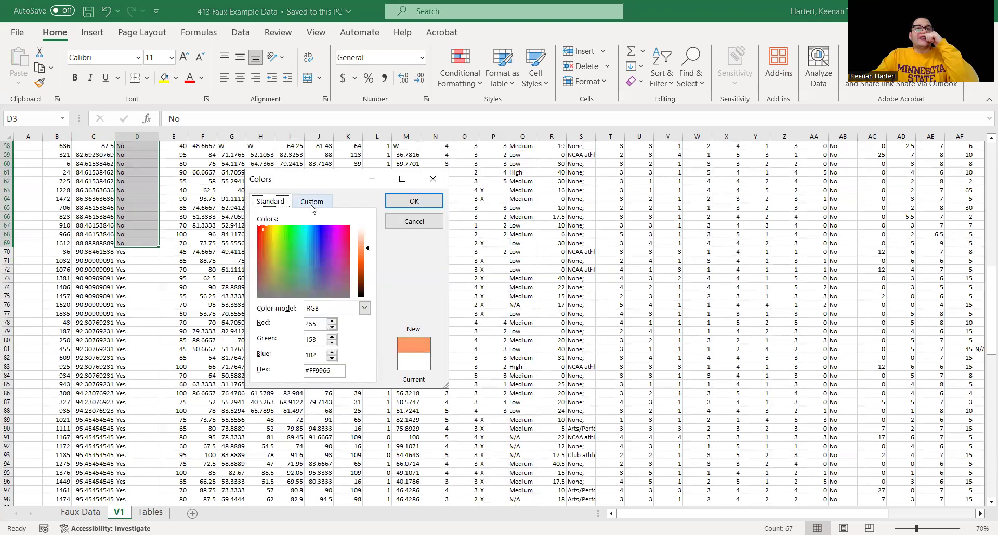
left_click_drag(368, 250, 368, 262)
left_click(414, 202)
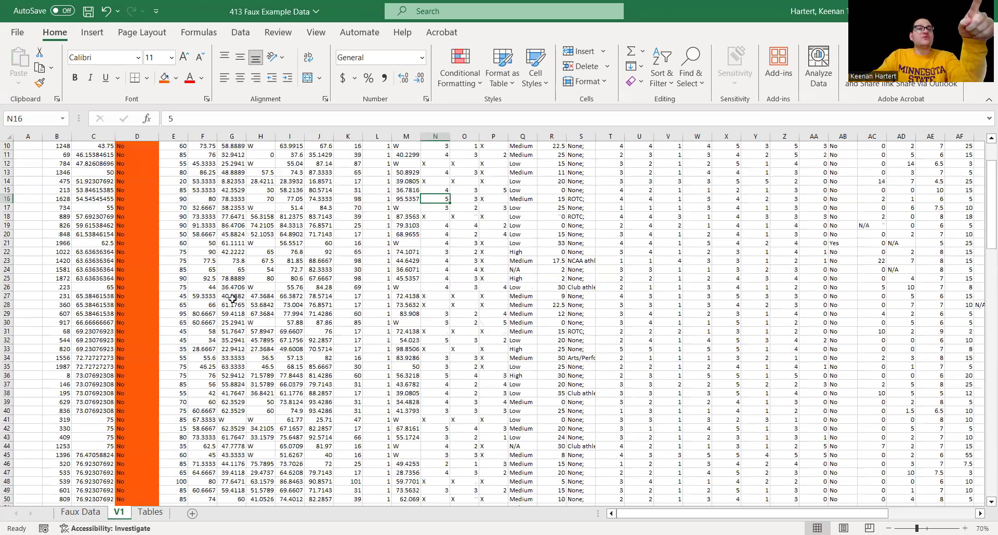
- Shade the Yes cells D70:D164 in the High Attend? column with a light green fill
scroll(232, 299, "down", 13)
scroll(147, 332, "down", 2)
left_click(147, 332)
key("ctrl+shift+Down")
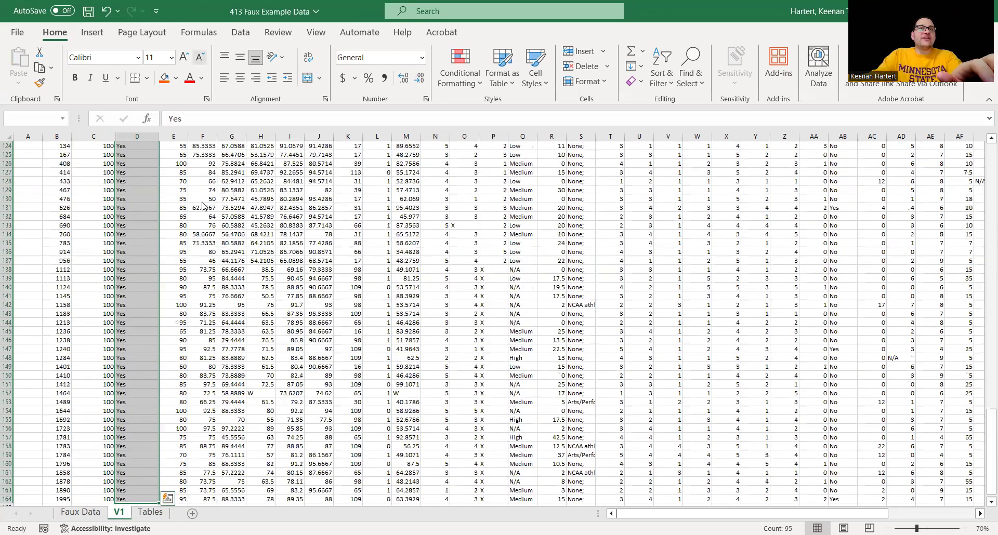
left_click(176, 78)
left_click(202, 202)
scroll(323, 243, "up", 20)
left_click(322, 243)
scroll(229, 297, "down", 3)
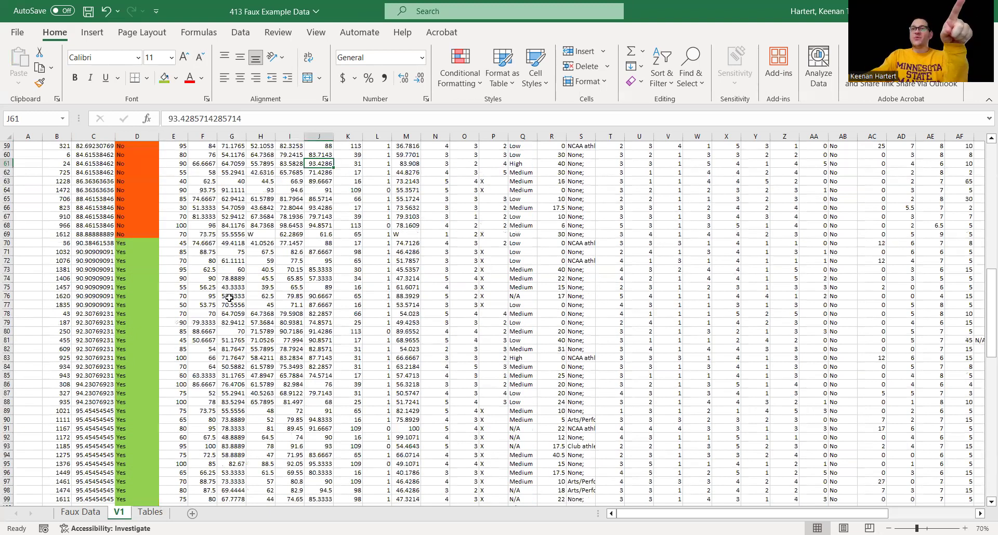
scroll(248, 327, "up", 19)
left_click(318, 252)
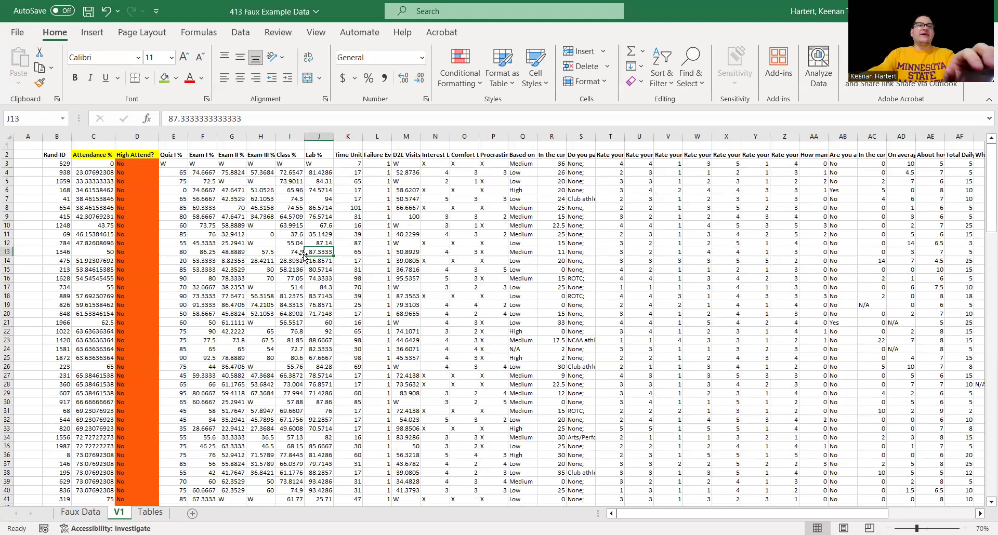
left_click(197, 269)
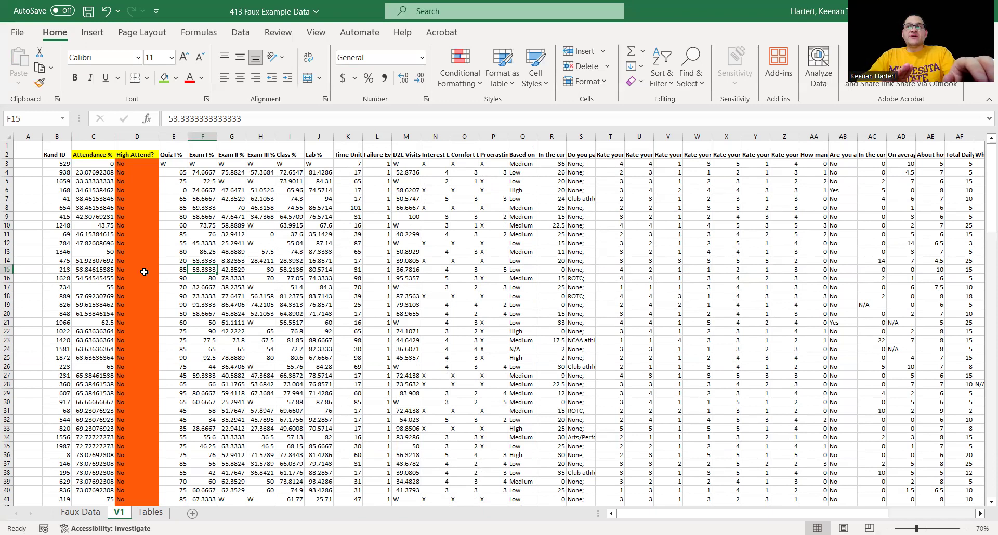
left_click(454, 209)
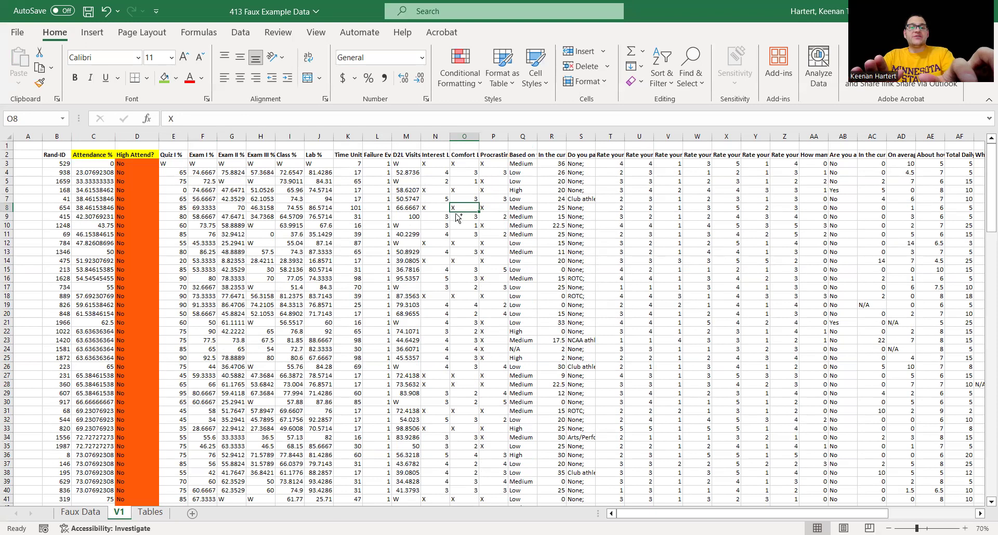
- Search the V1 sheet for "attend", go through the matches, and close the search
key("ctrl+f")
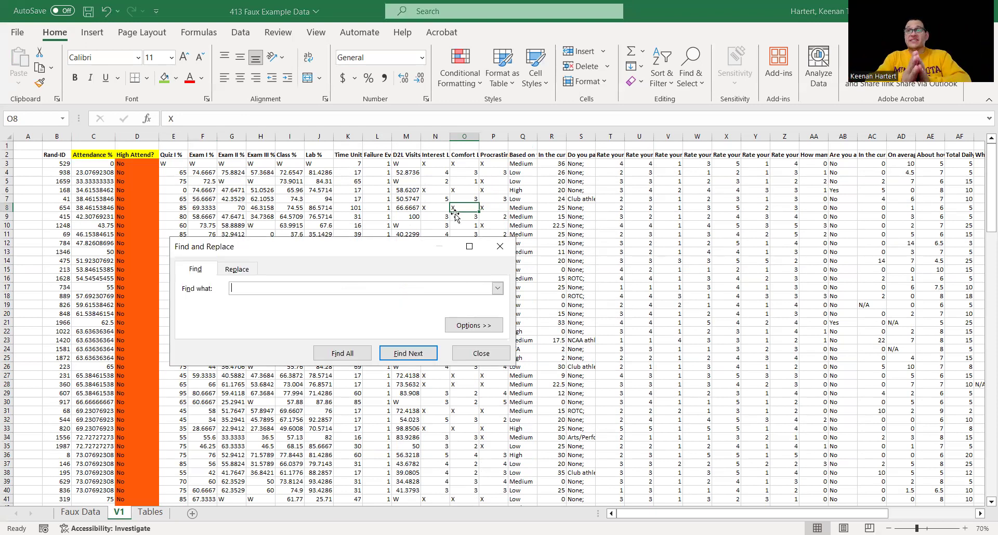
type("attend")
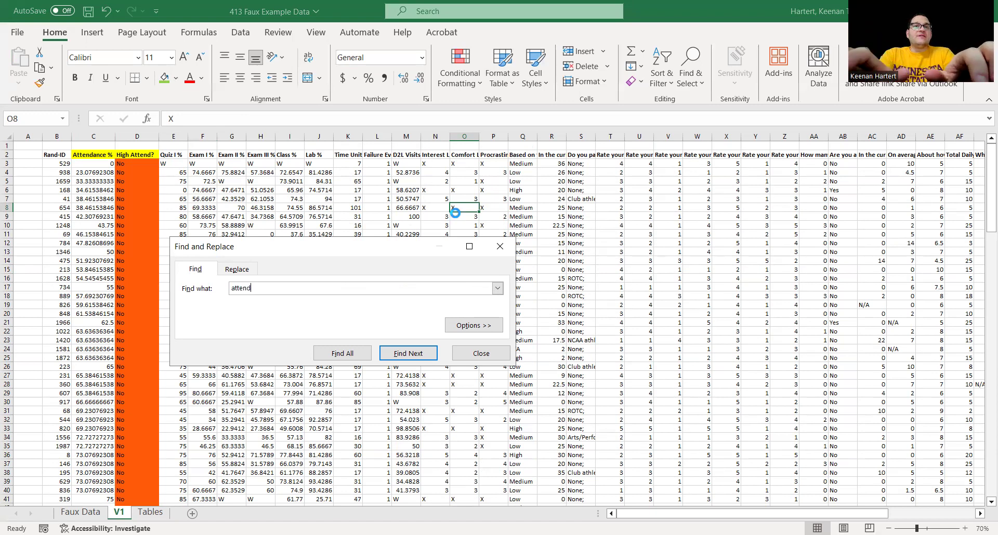
key("Return")
key("Return")
key("Return")
key("Return")
key("Return")
key("Return")
key("Return")
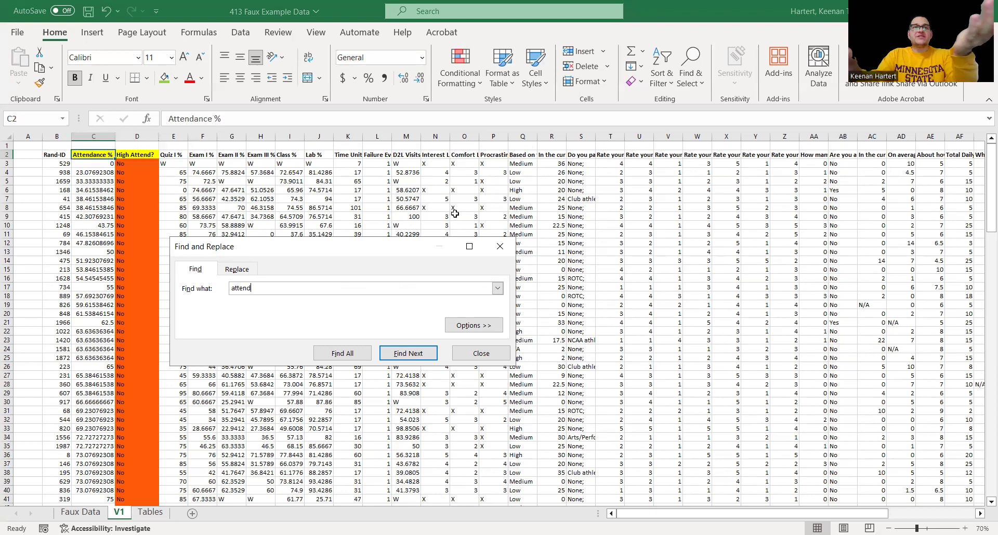
left_click(506, 358)
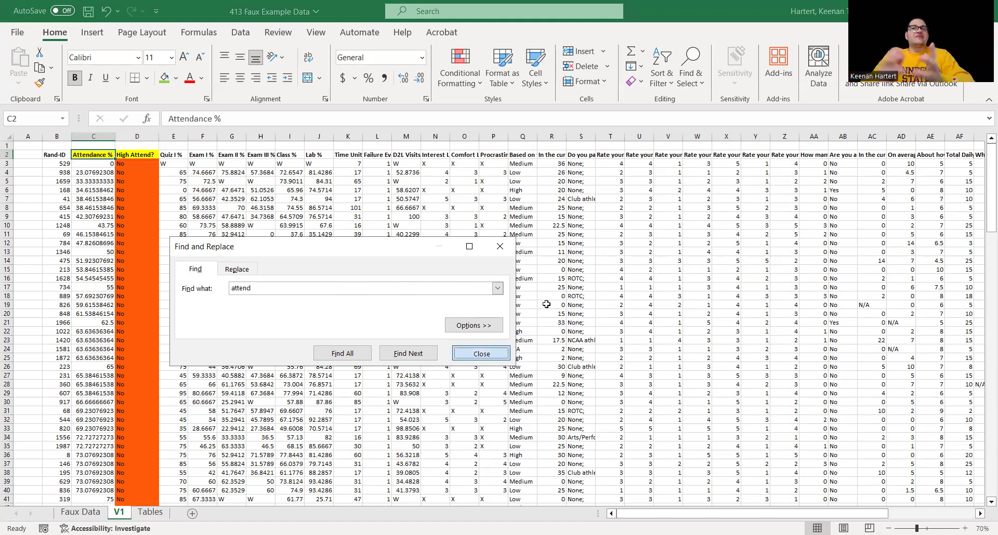
left_click(639, 305)
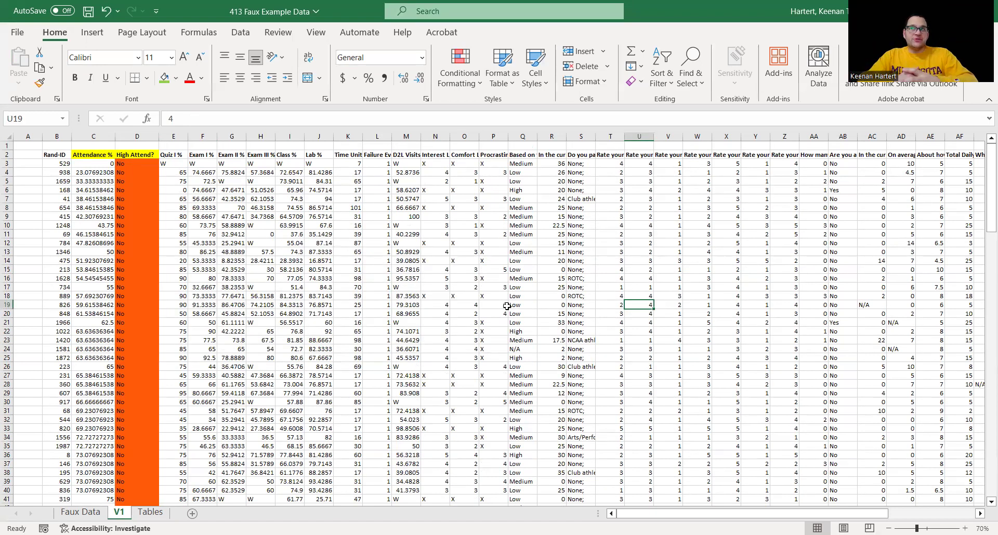
- Replace every No with Low in cells D3:D69 of the High Attend? column
left_click(140, 162)
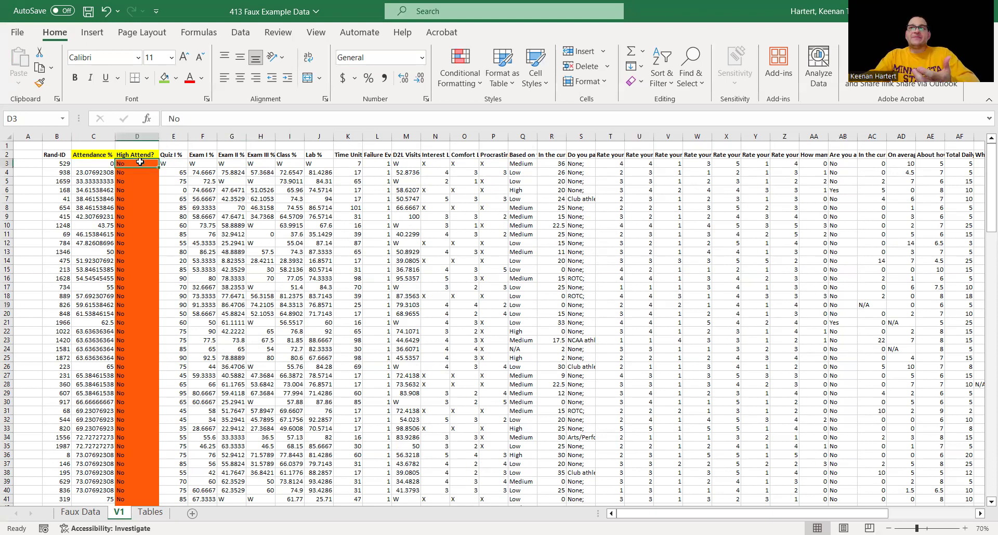
left_click_drag(140, 162, 139, 331)
scroll(139, 328, "down", 7)
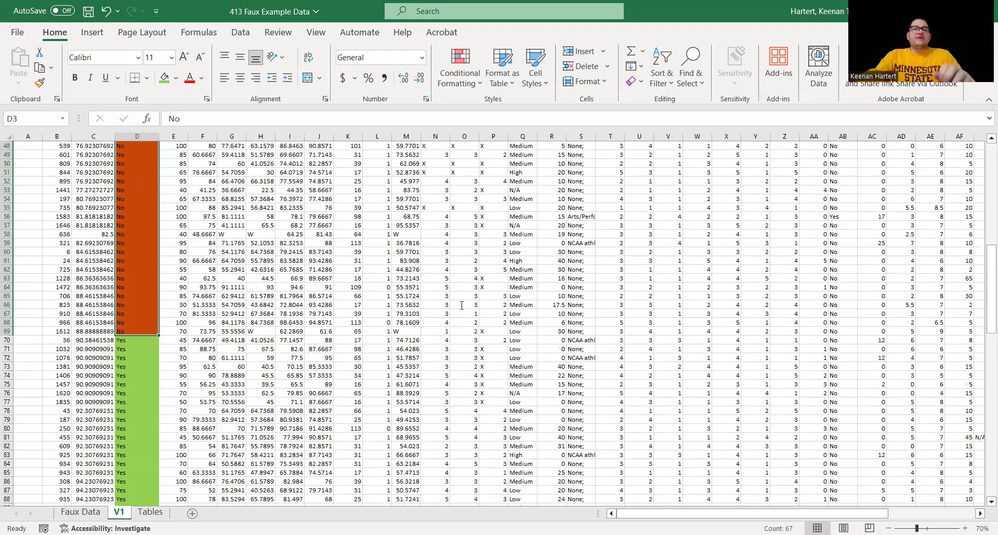
key("ctrl+f")
type("no")
key("BackSpace")
key("BackSpace")
type("No")
left_click(251, 286)
left_click(249, 319)
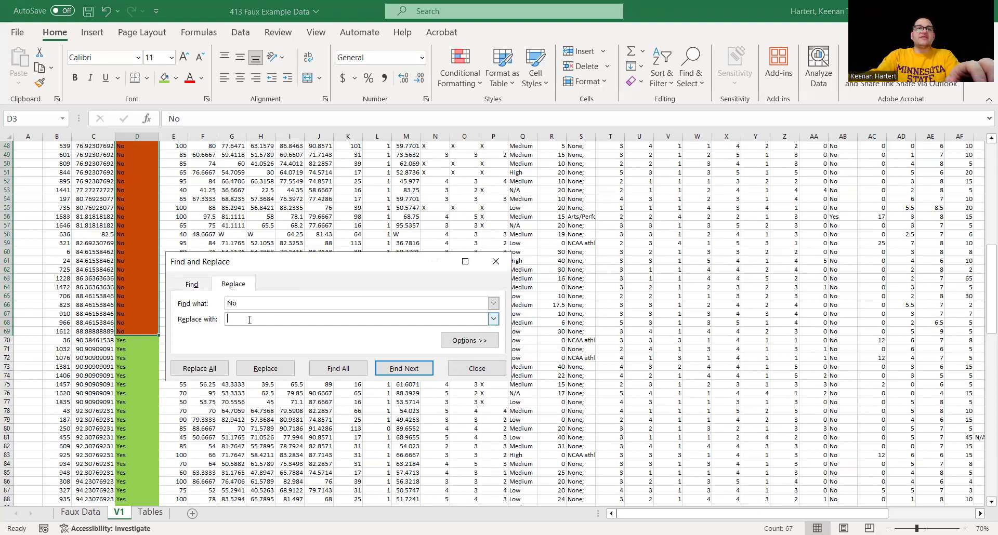
type("Low")
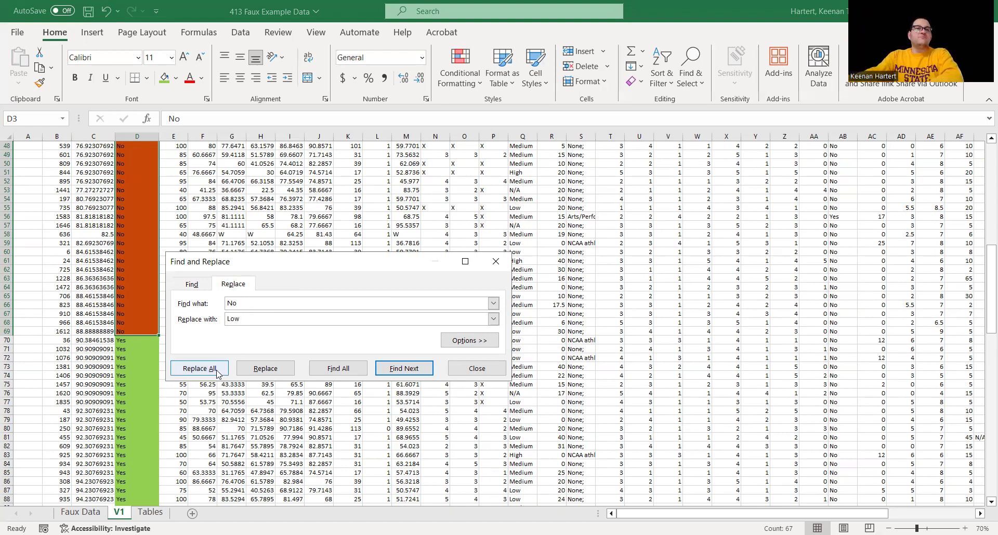
left_click(216, 374)
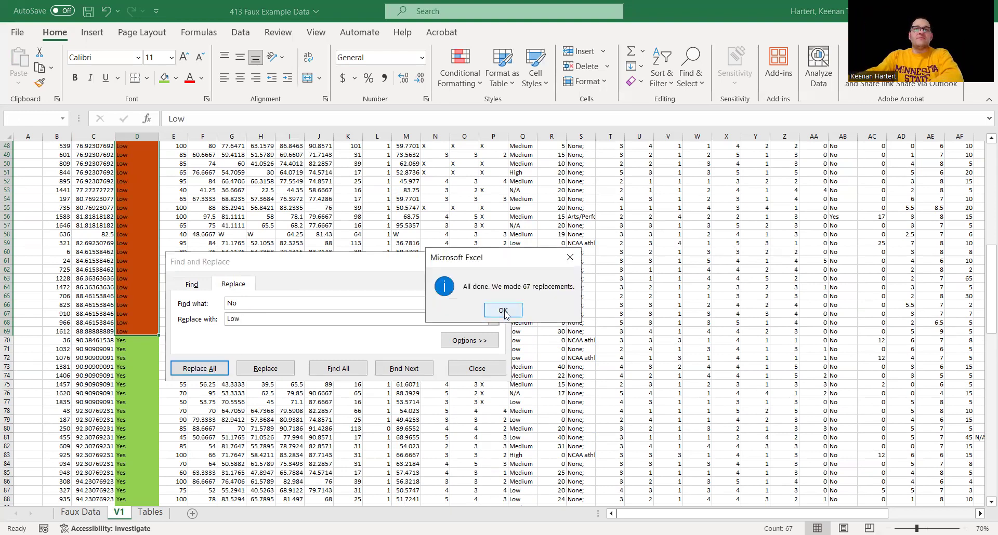
key("Return")
key("Escape")
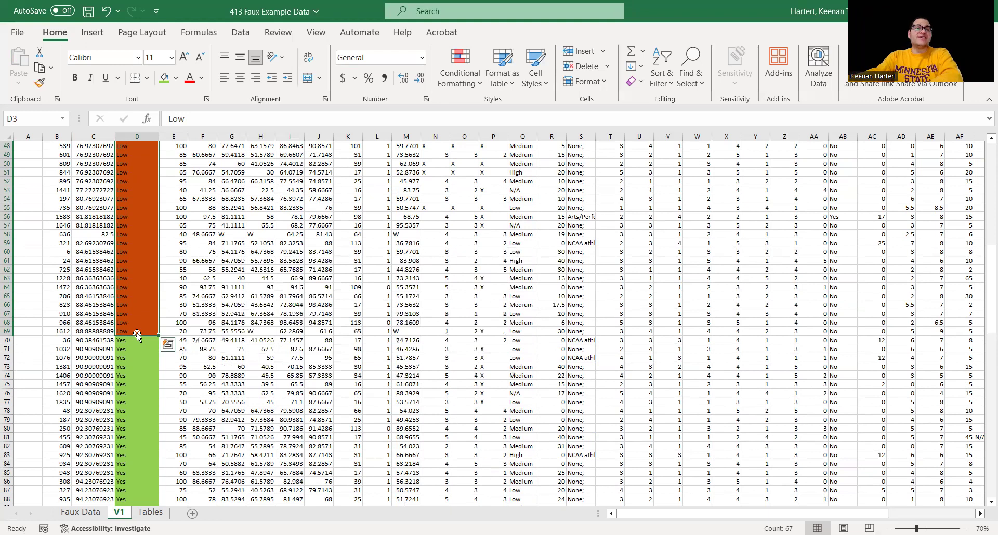
- Replace every Yes with High in cells D70:D164 of the High Attend? column
left_click(132, 338)
key("ctrl+shift+Down")
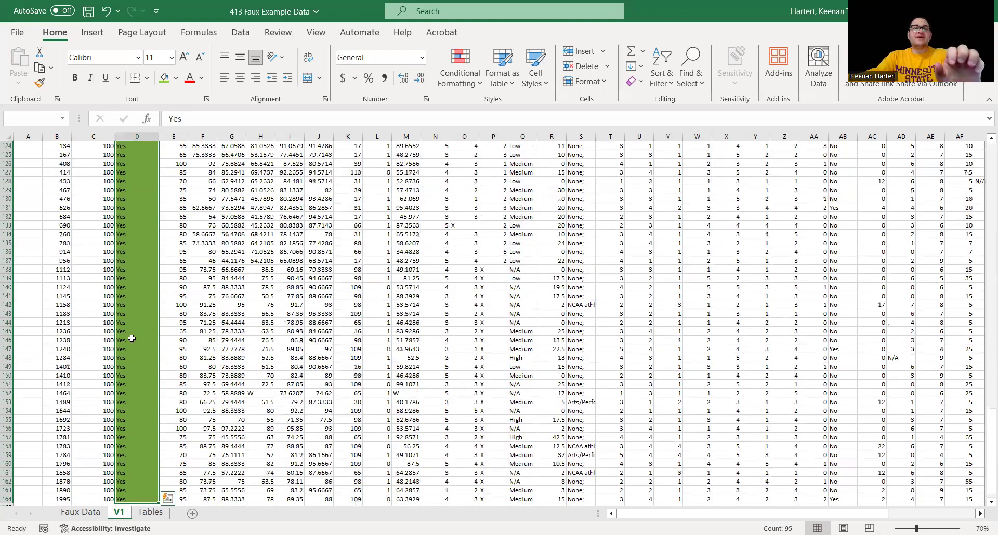
key("ctrl+f")
left_click(229, 302)
double_click(238, 322)
left_click(238, 322)
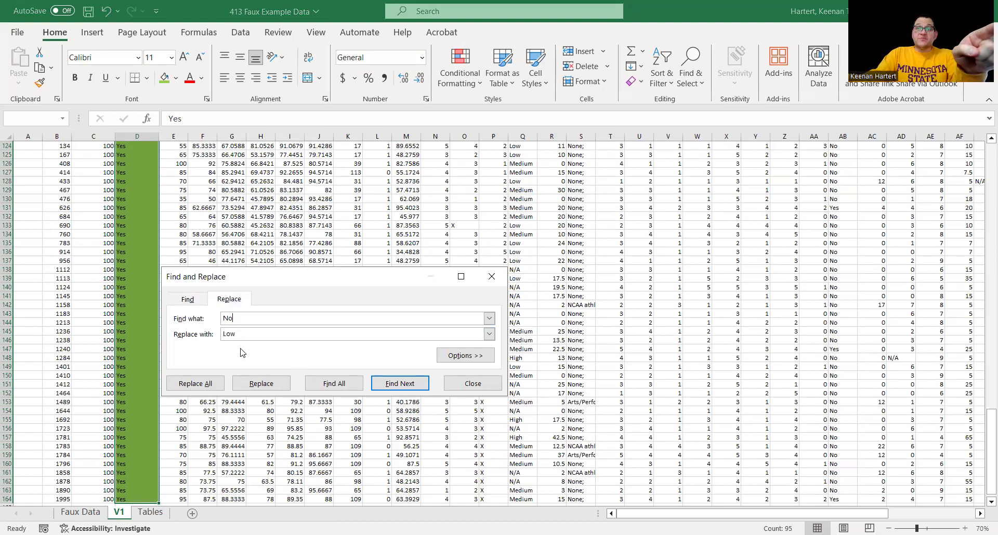
left_click(191, 389)
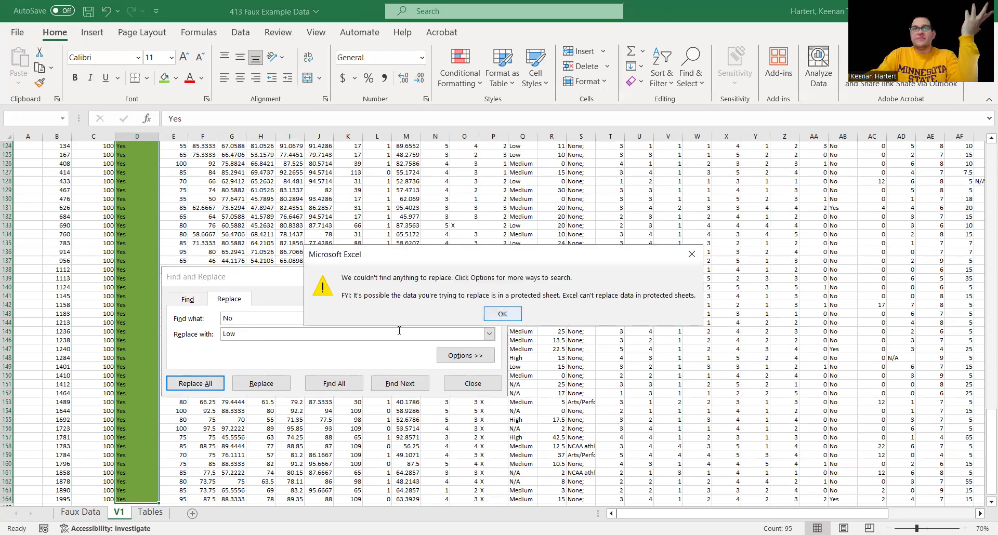
left_click(501, 314)
type("Yes")
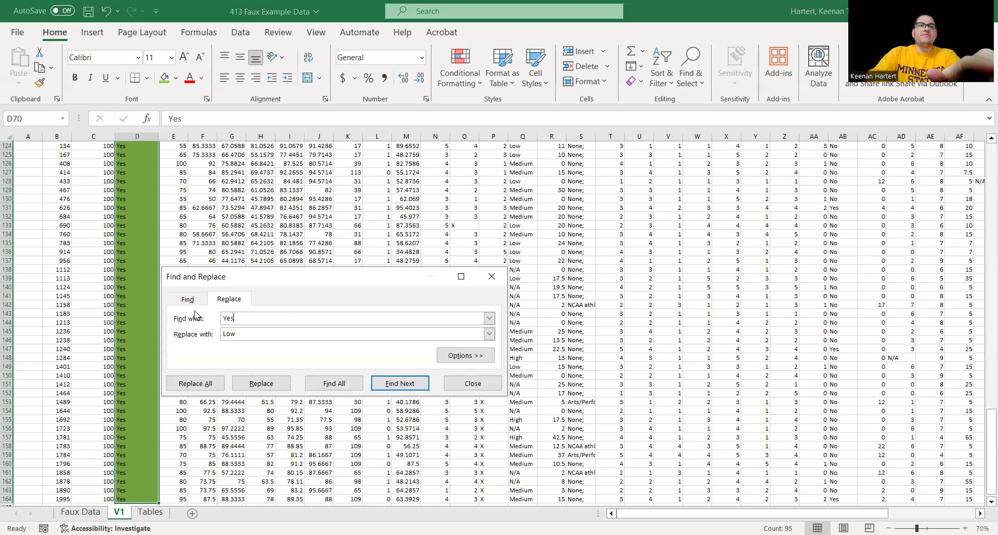
double_click(228, 333)
type("High")
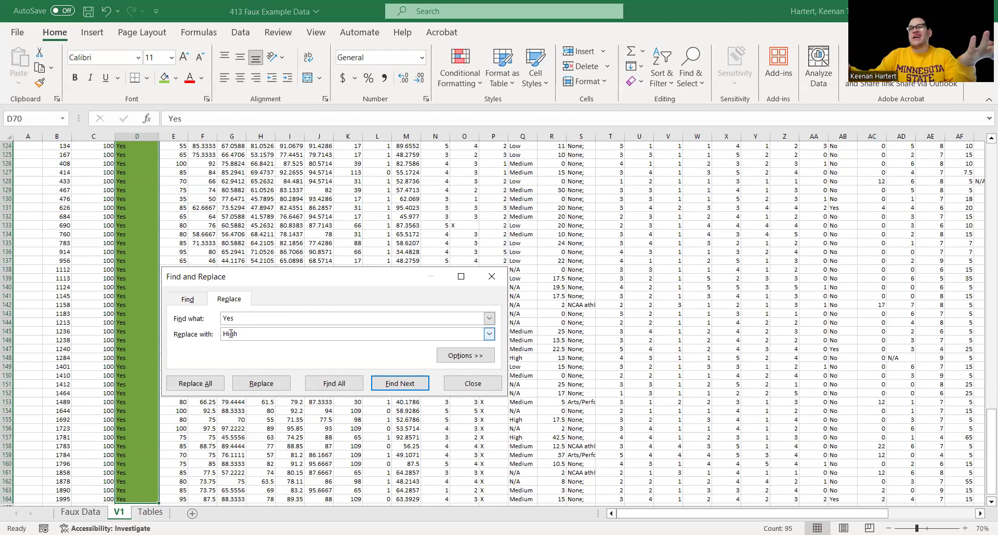
left_click(198, 384)
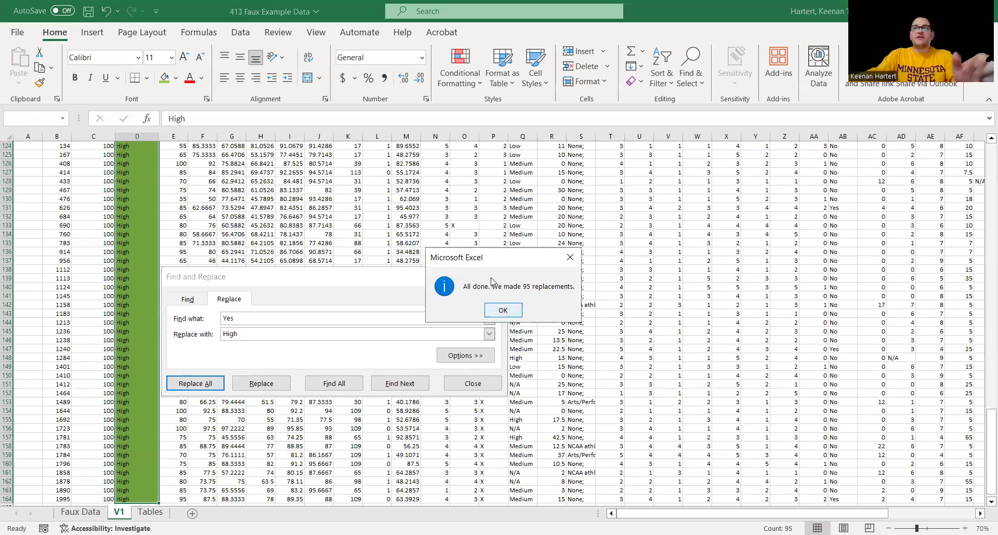
left_click(503, 310)
left_click(472, 384)
- Select the High Attend? values D3:D164 and look over the Low and High labels
left_click(436, 299)
scroll(367, 328, "up", 2)
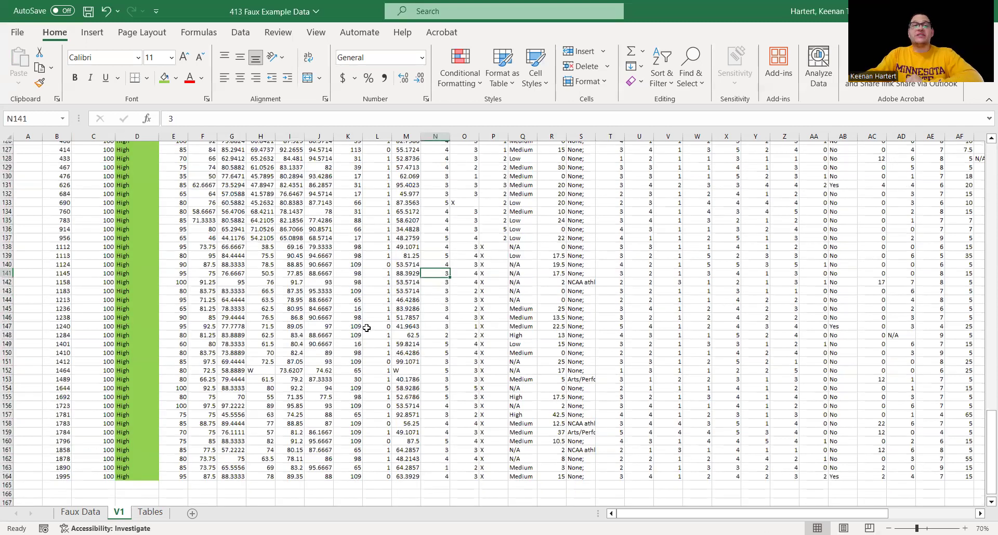
left_click(224, 279)
key("ctrl+Up")
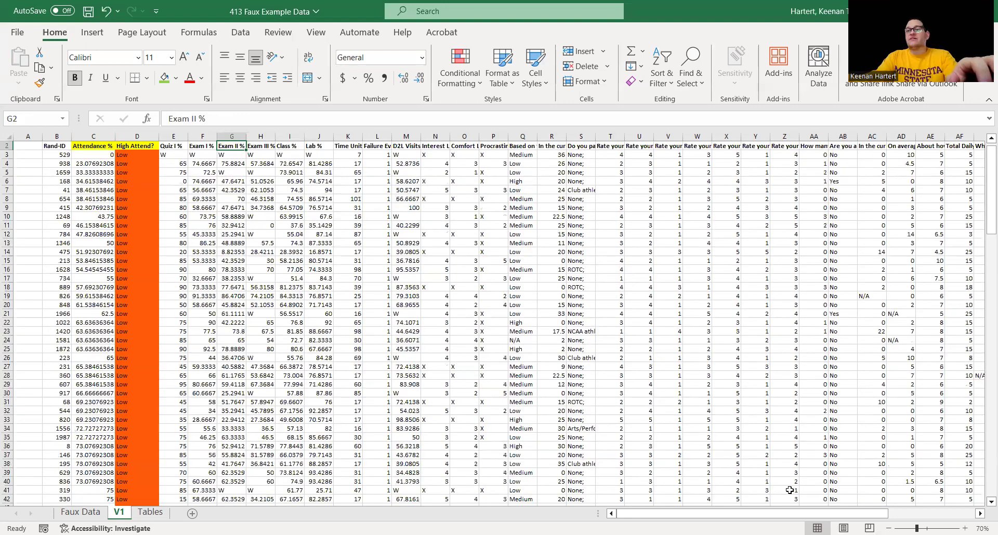
left_click(136, 154)
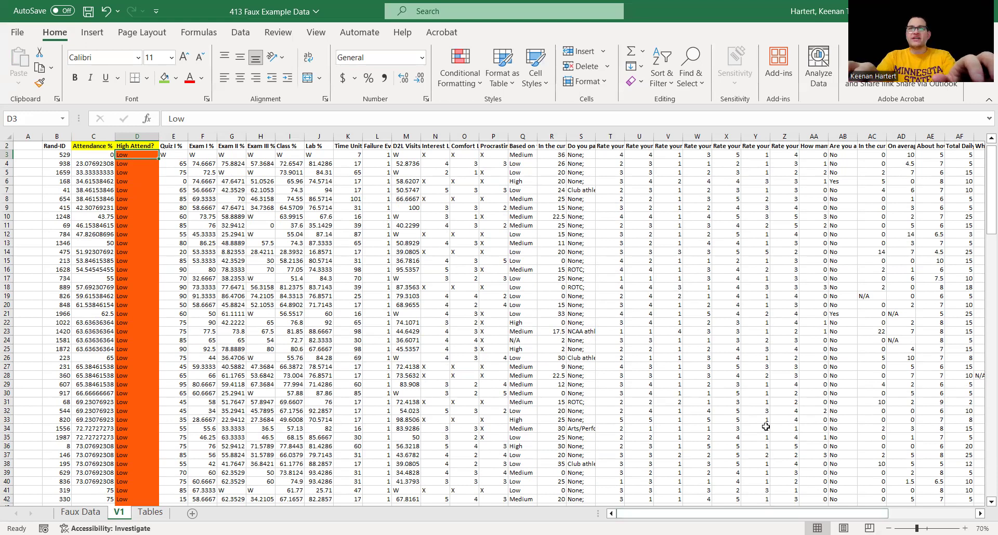
key("ctrl+shift+Down")
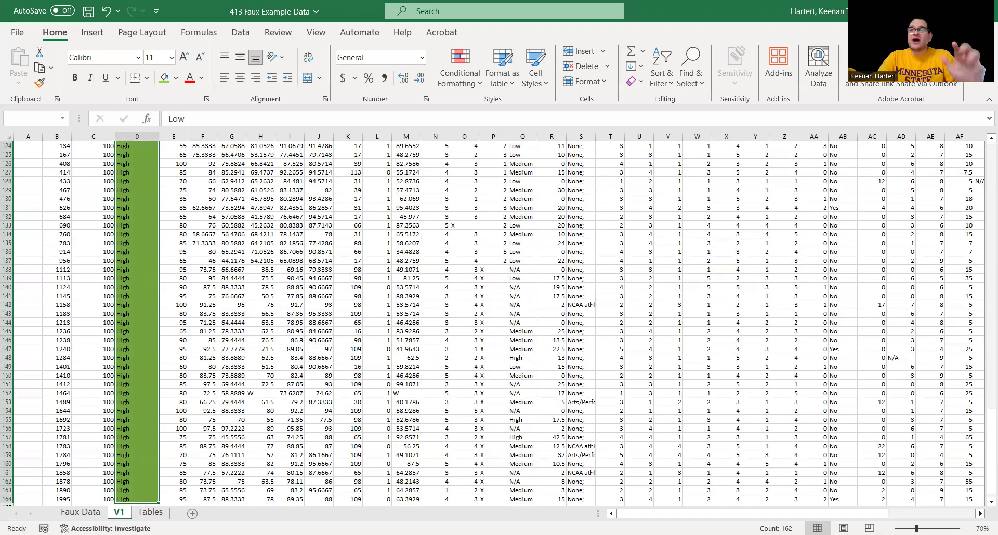
scroll(483, 327, "up", 20)
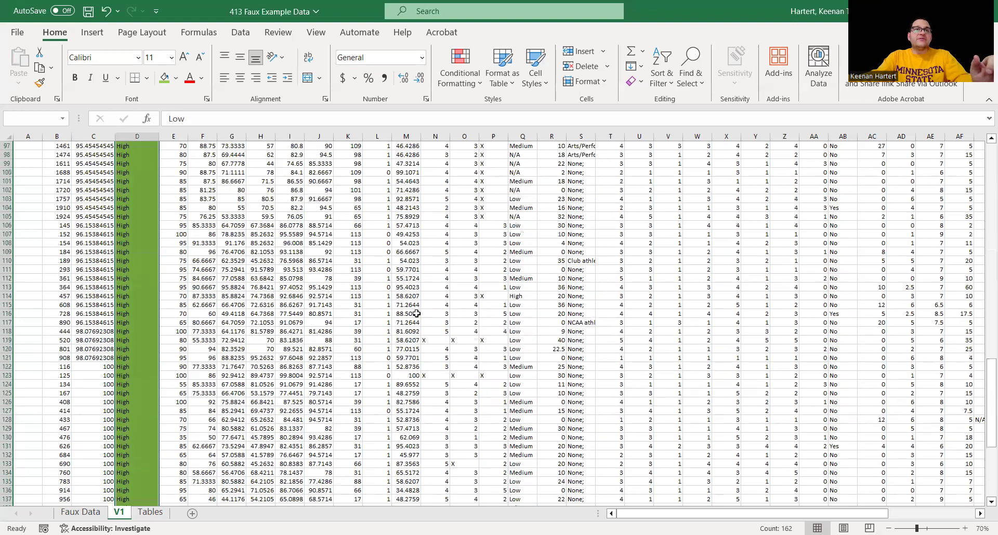
- Select all Exam I % values in F3:F164 and check their average in the selection summary
left_click_drag(206, 162, 204, 208)
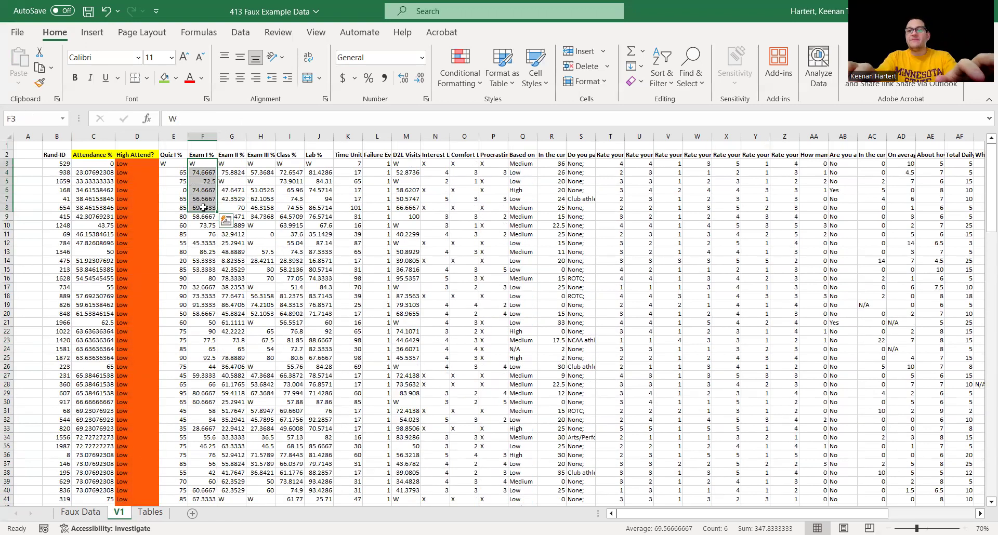
key("ctrl+shift+Down")
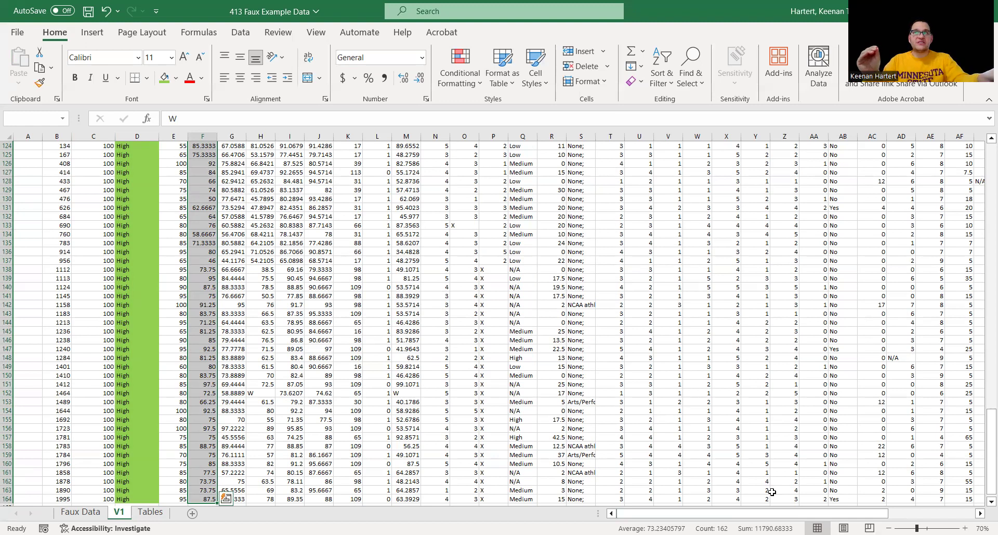
scroll(382, 349, "up", 20)
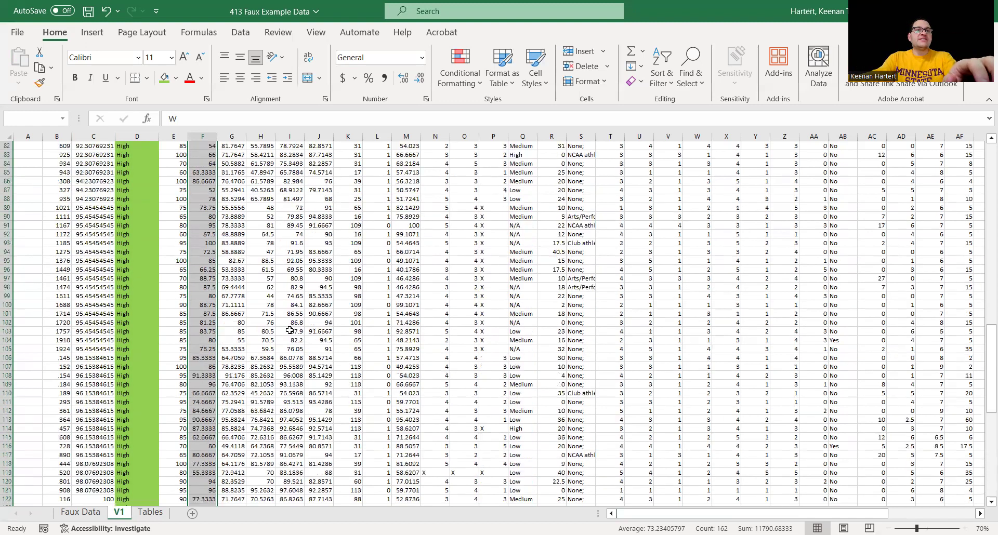
scroll(255, 288, "up", 14)
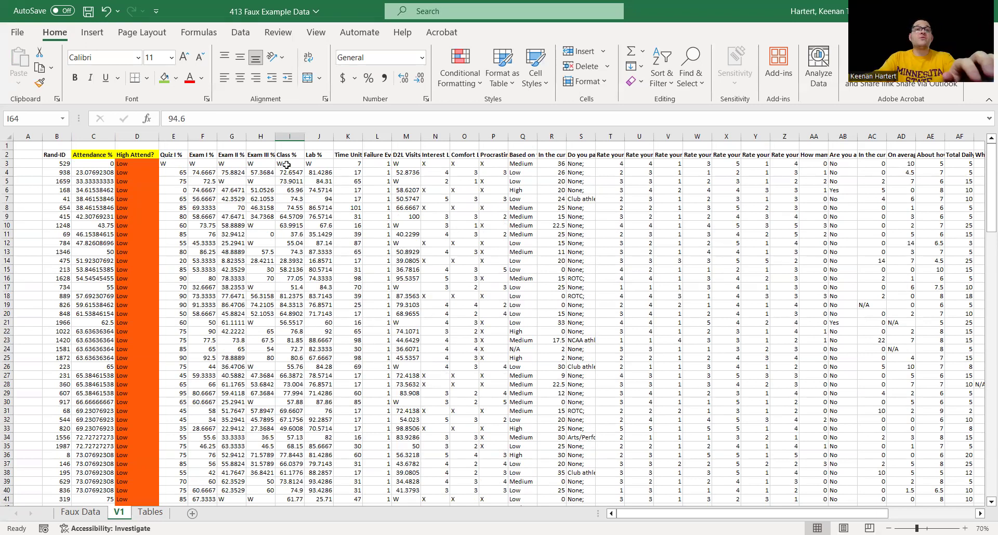
- Compare the average Class % of the Low rows I3:I69 with that of the High rows I70:I164
left_click_drag(286, 166, 287, 332)
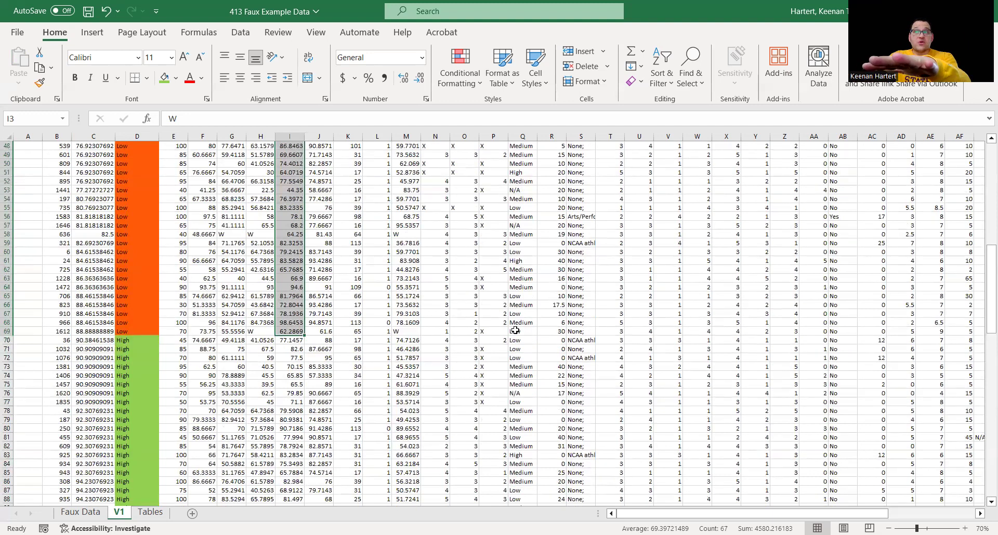
left_click(294, 339)
key("ctrl+shift+Down")
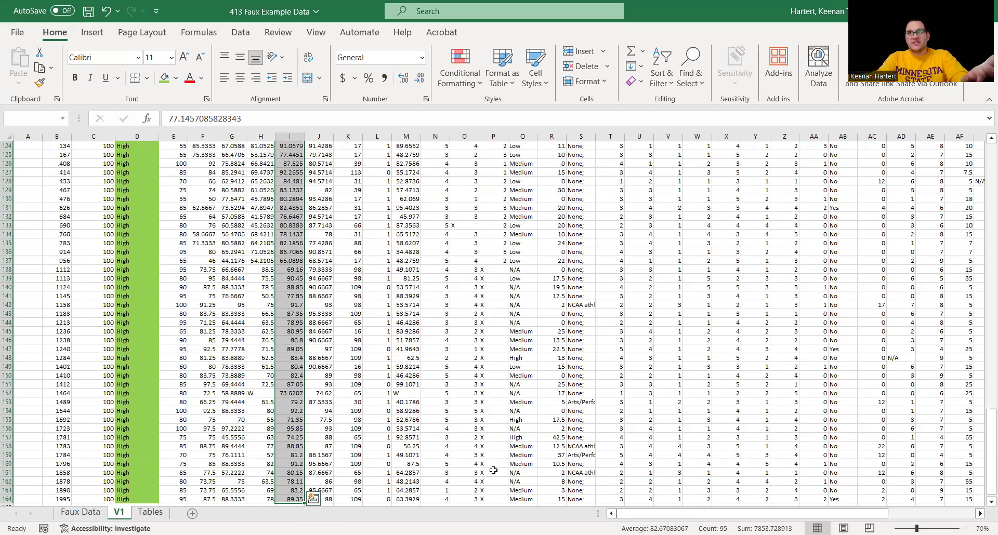
left_click(440, 357)
scroll(363, 286, "up", 6)
scroll(342, 259, "up", 13)
left_click(343, 259)
scroll(309, 281, "up", 20)
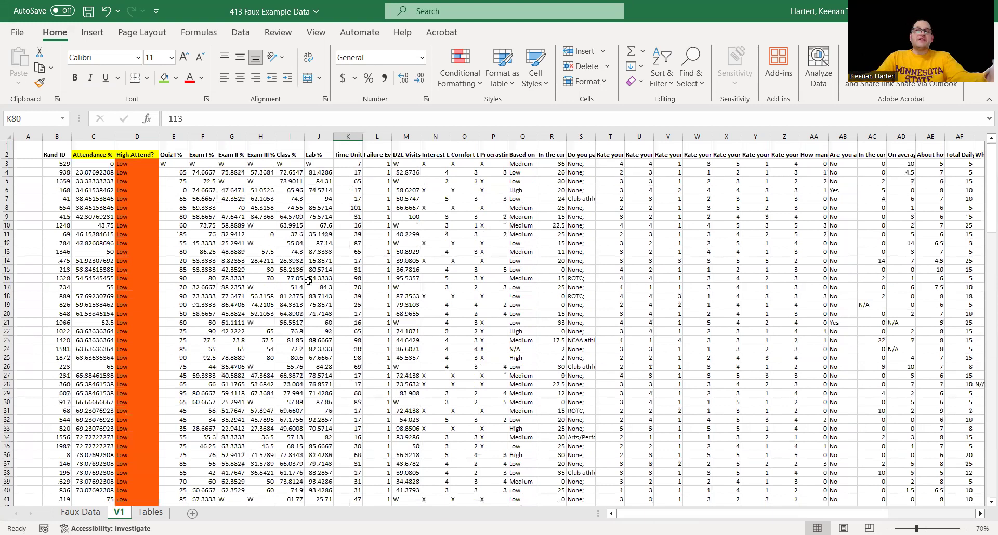
- Enter the summary row labels Low in D166 and High in D167 below the High Attend? column
left_click(209, 233)
left_click(285, 232)
key("ctrl+Down")
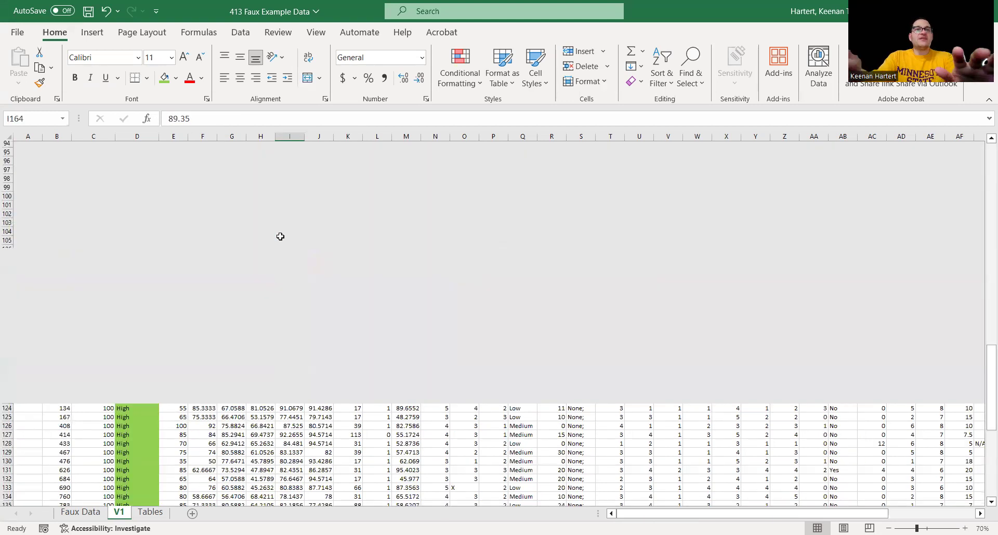
scroll(275, 260, "down", 5)
left_click(279, 384)
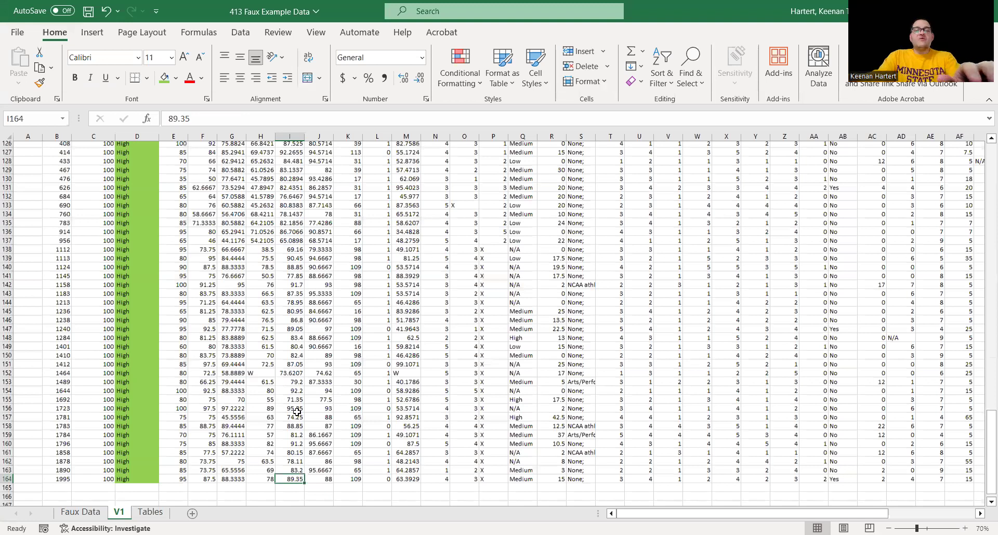
type("=")
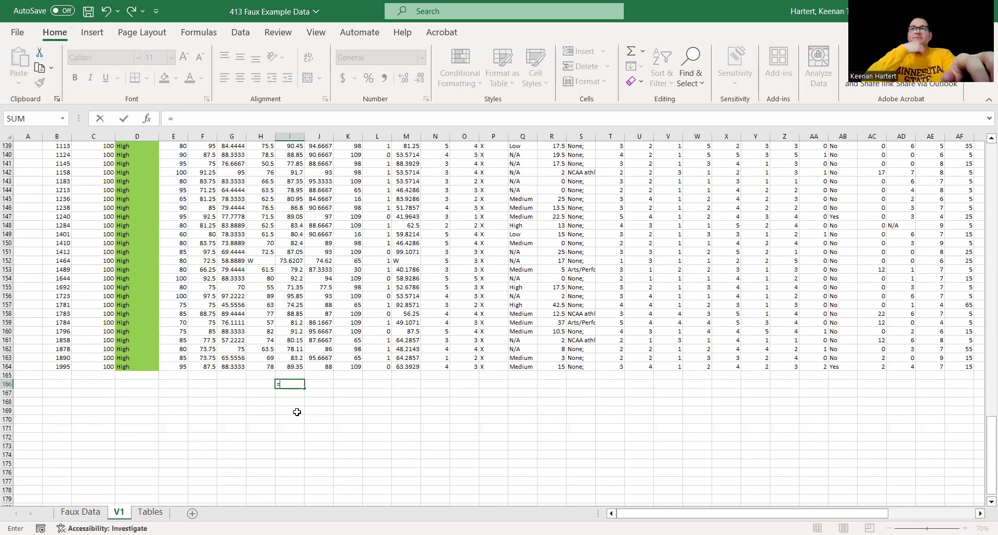
key("Escape")
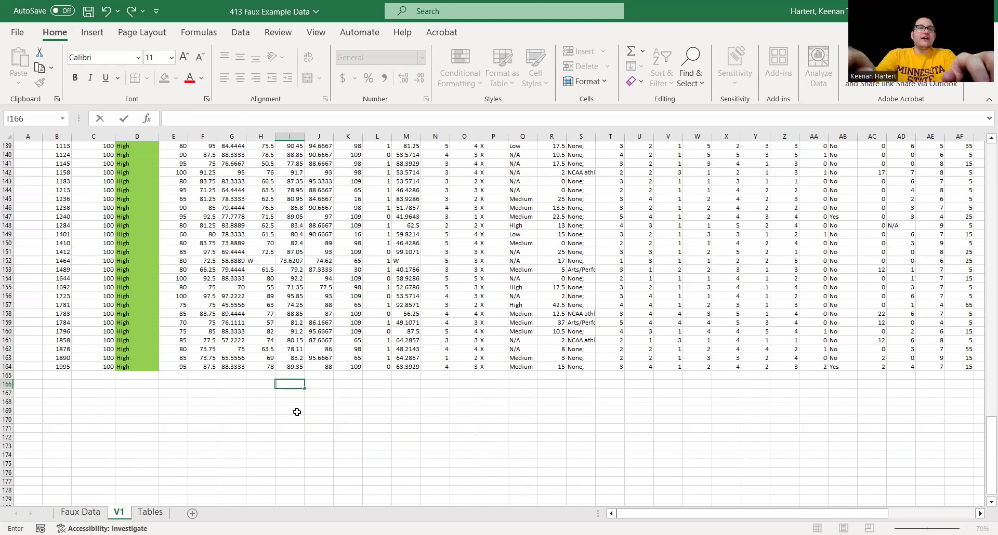
key("Left")
key("Left")
key("Left")
key("Left")
key("Left")
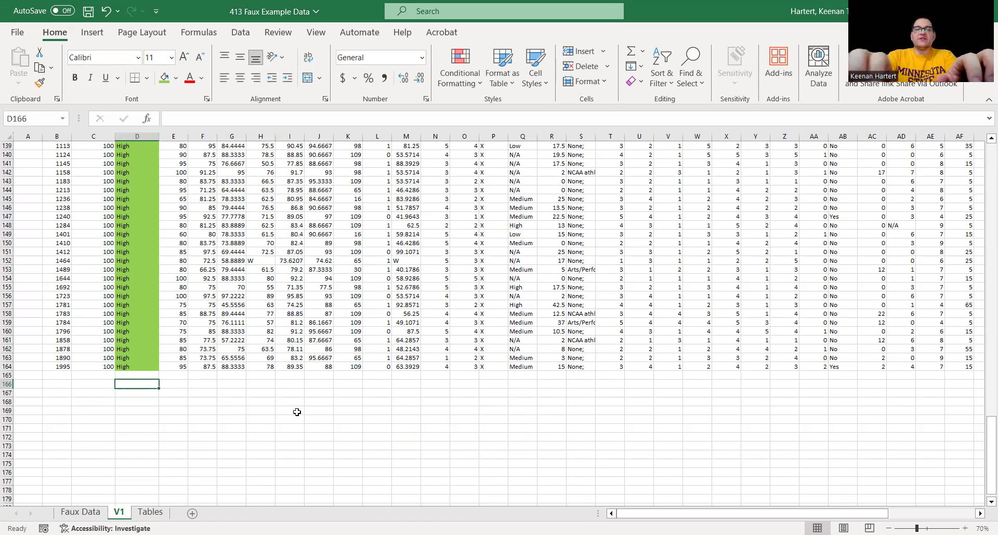
type("Low")
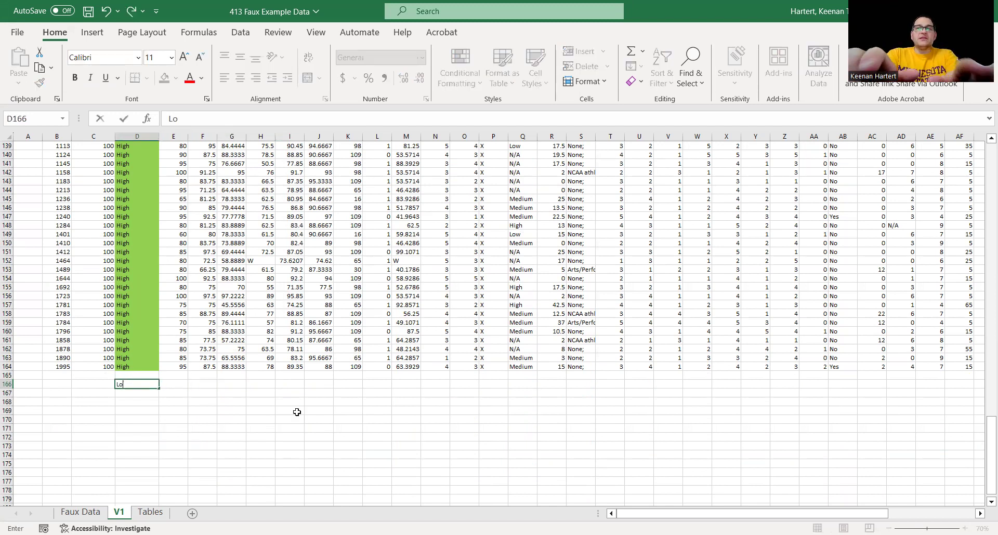
key("Return")
type("High")
key("Return")
- Shade the Low label in D166 with the recently used custom dark orange fill
key("Up")
key("Up")
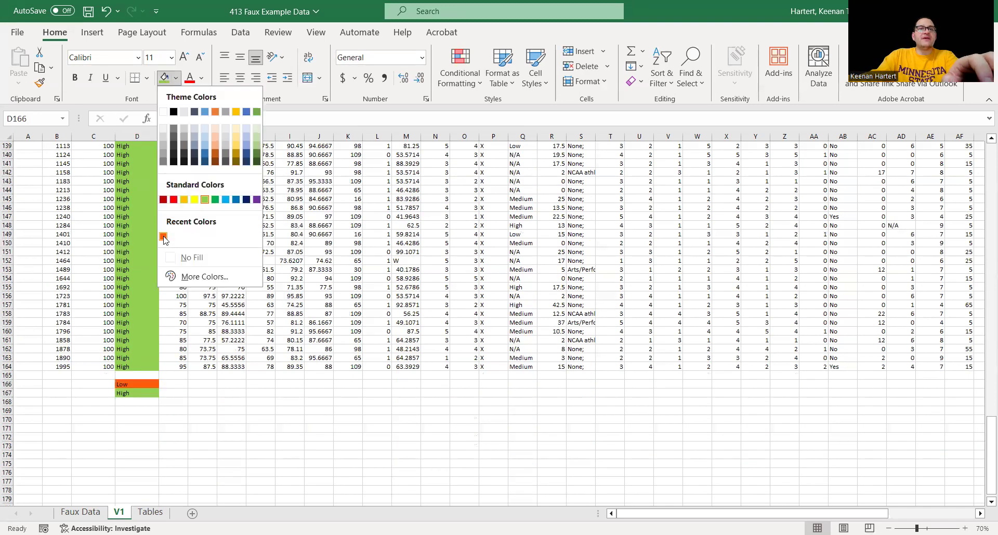
left_click(165, 236)
left_click(318, 384)
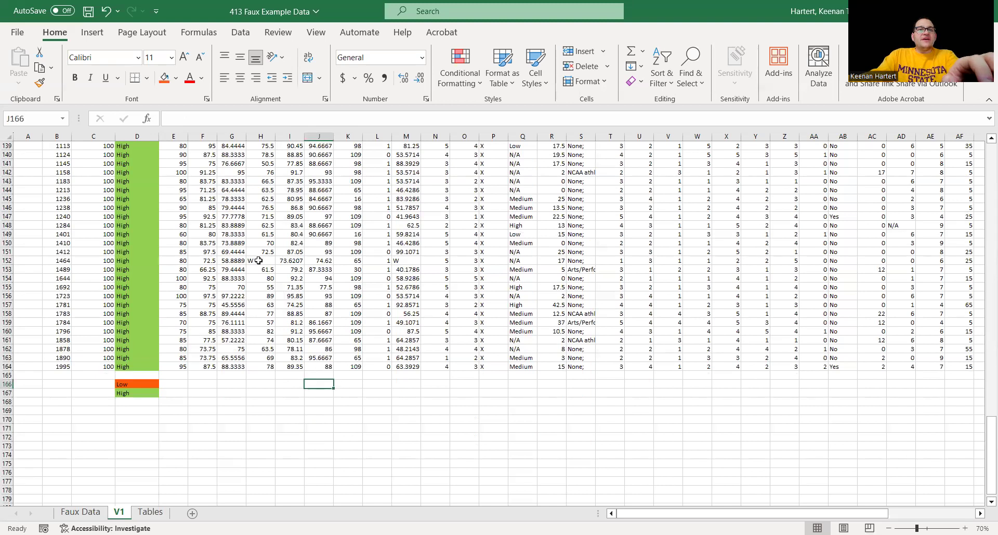
- Enter an AVERAGE formula for the Low group's Class % values I3:I69 in I166
scroll(315, 235, "up", 20)
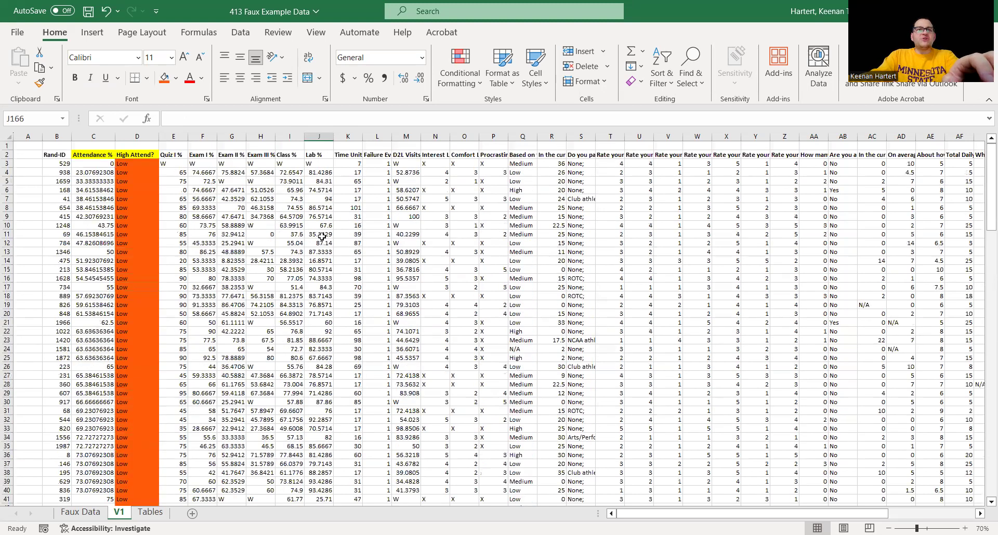
scroll(314, 235, "down", 20)
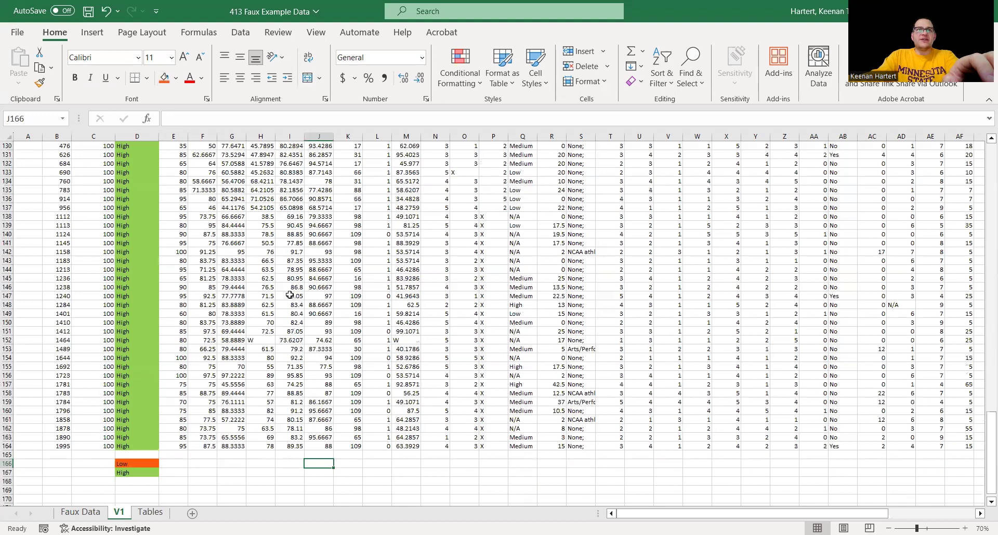
scroll(289, 294, "down", 7)
left_click(291, 279)
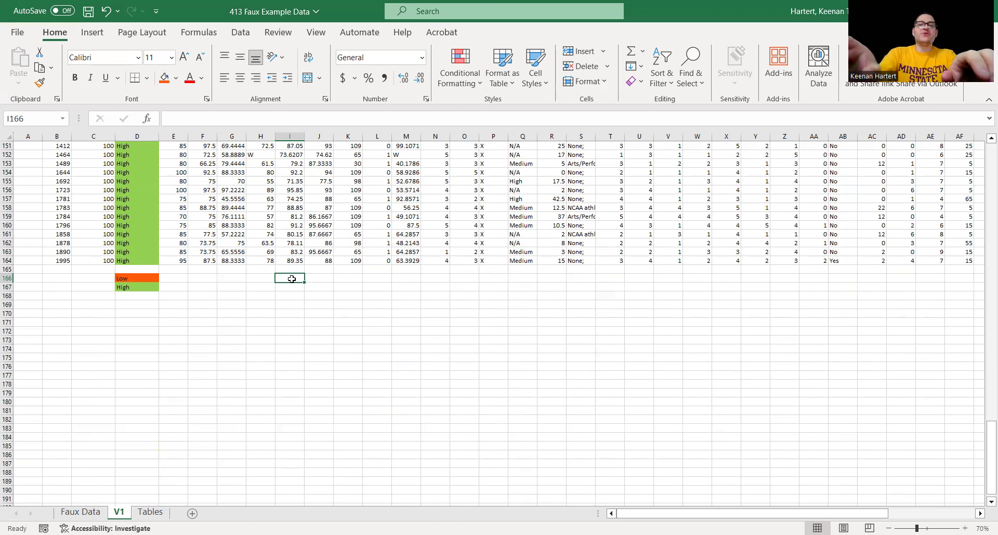
type("=a")
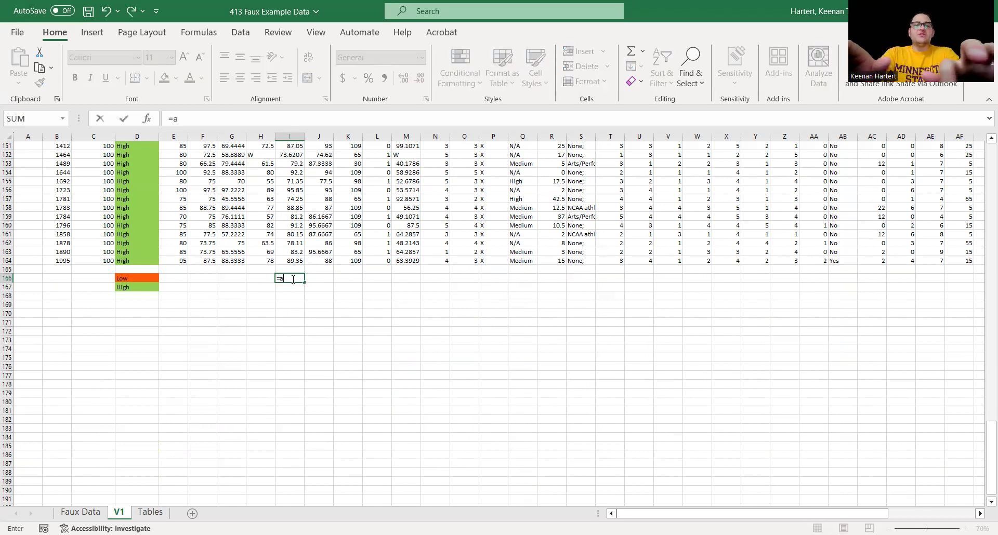
type("ver")
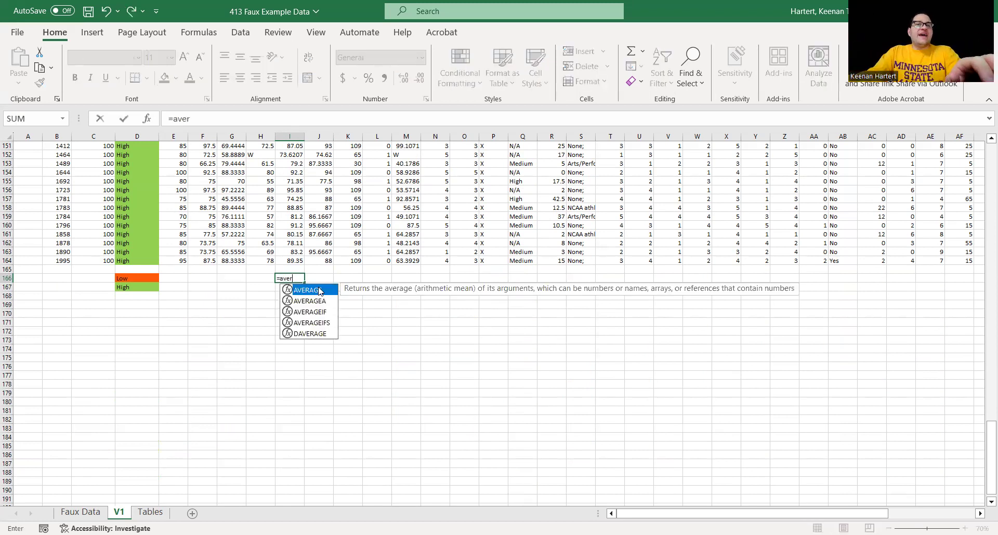
key("Tab")
scroll(291, 272, "up", 20)
left_click(289, 217)
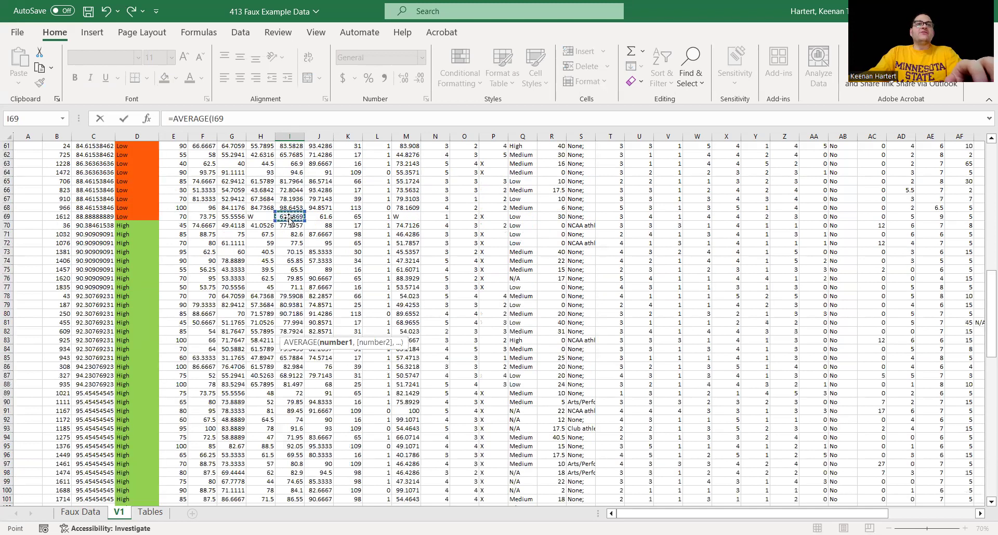
left_click_drag(289, 217, 289, 218)
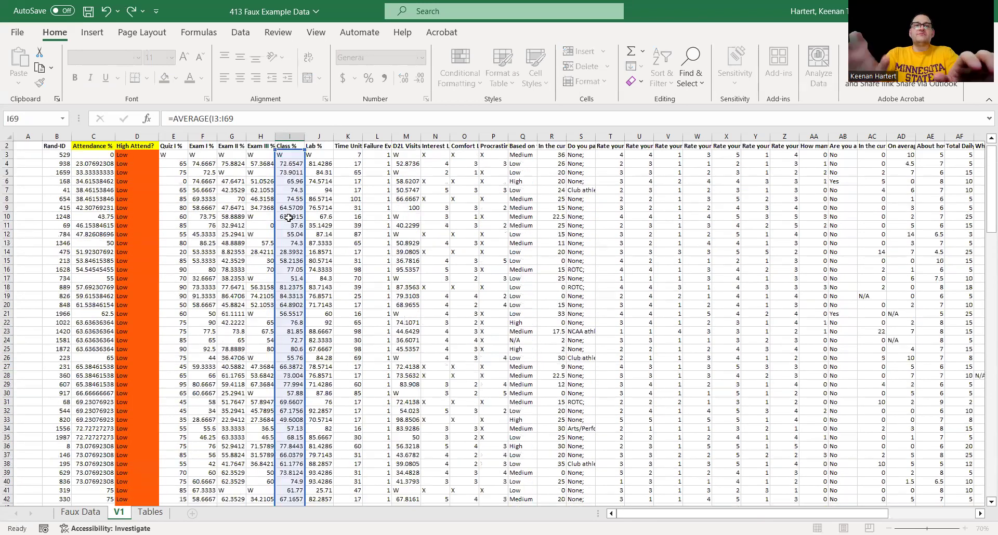
key("Return")
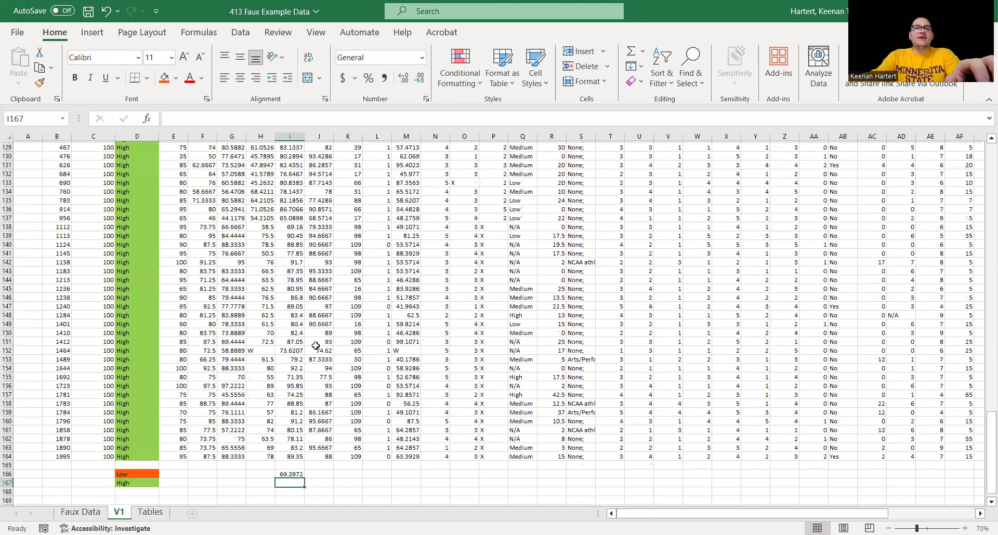
- Copy the Low group's Class % average formula from I166 down into I167
scroll(288, 383, "down", 3)
left_click(288, 385)
left_click_drag(290, 388, 290, 395)
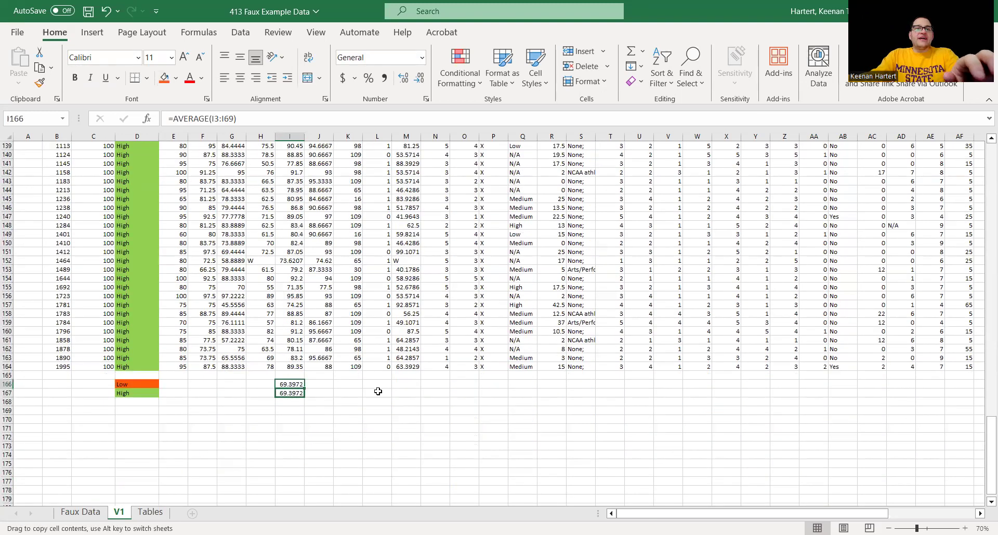
- Change the range of the average formula in I167 to the High group's Class % values I70:I164
double_click(293, 393)
scroll(327, 292, "up", 20)
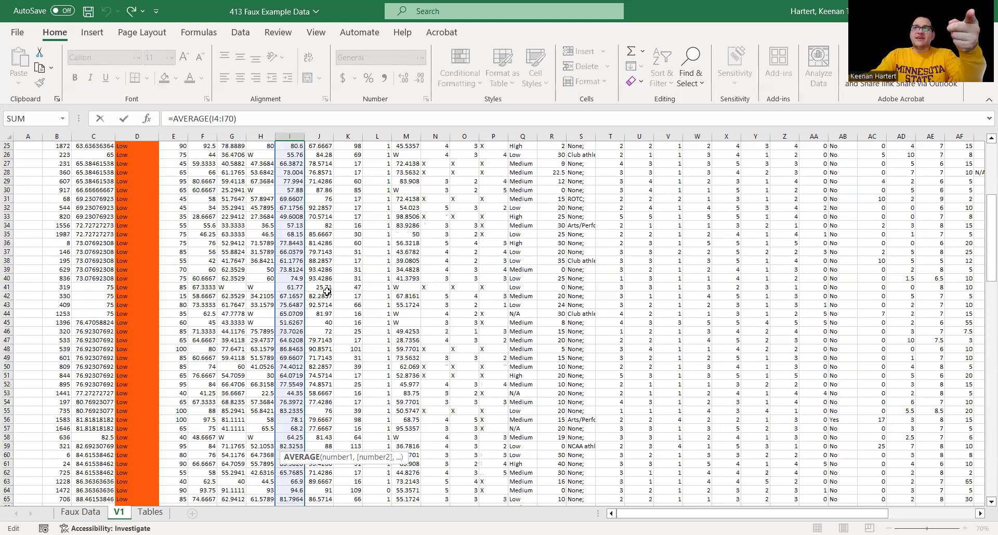
scroll(315, 273, "up", 8)
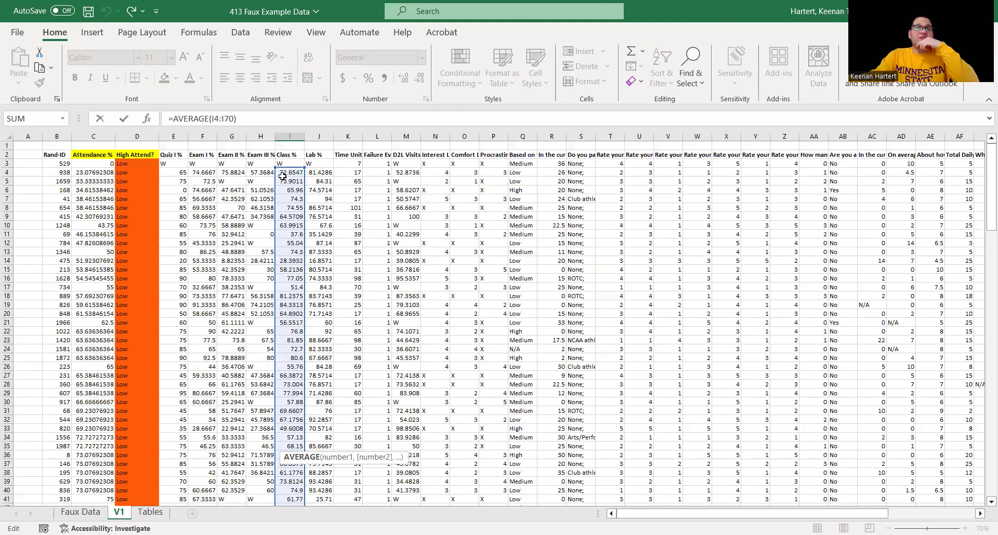
left_click_drag(291, 165, 292, 451)
scroll(308, 321, "down", 2)
scroll(306, 321, "down", 8)
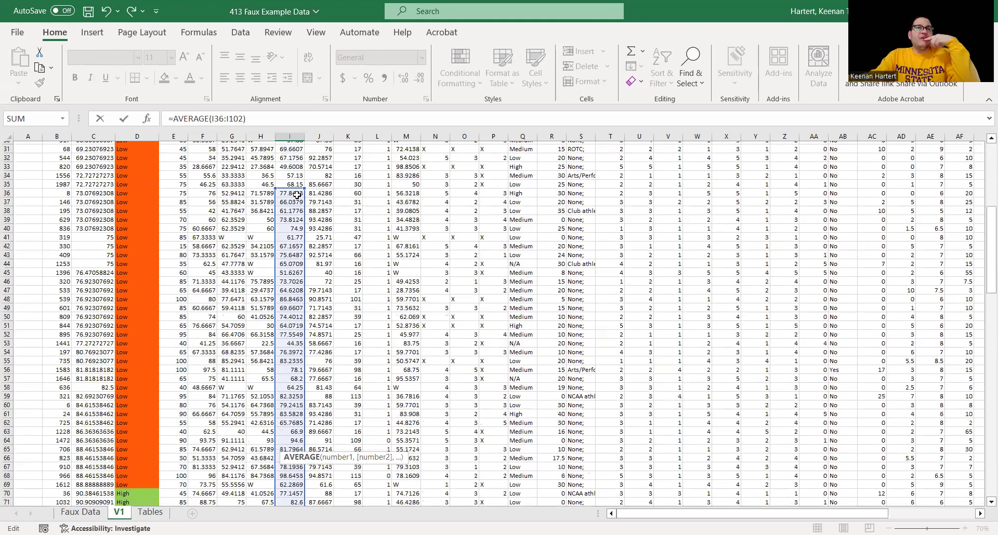
left_click_drag(293, 186, 285, 500)
scroll(408, 302, "down", 3)
scroll(409, 301, "down", 20)
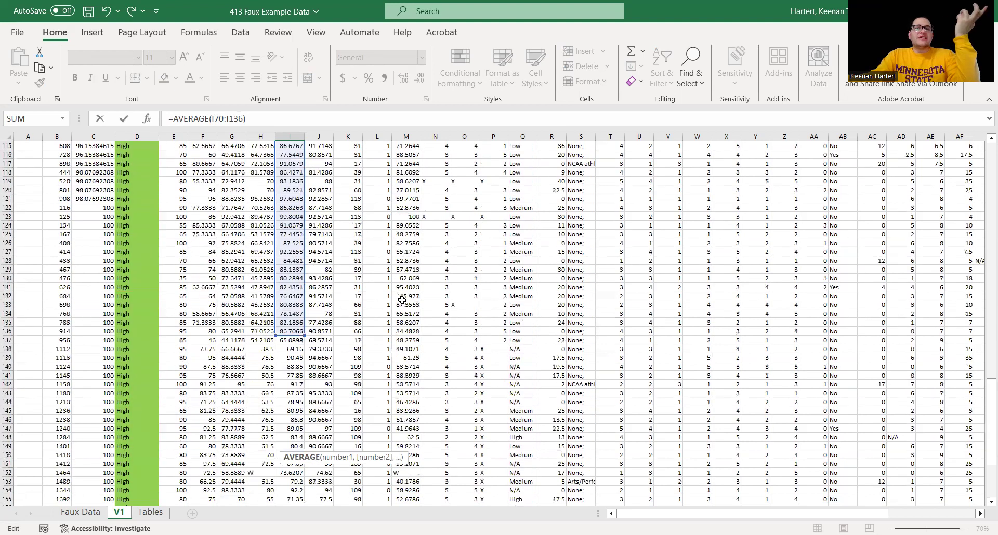
left_click_drag(310, 310, 303, 395)
scroll(300, 321, "down", 6)
key("Return")
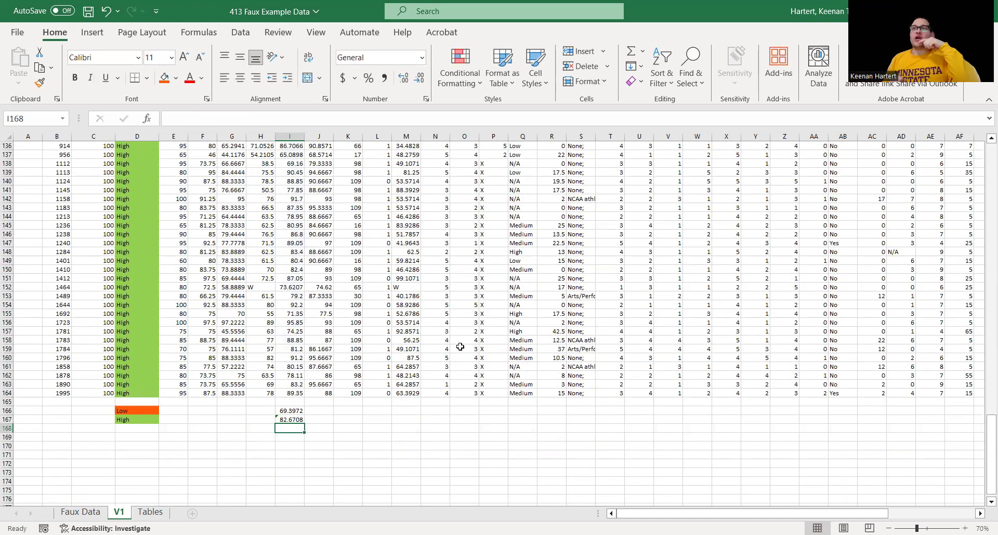
- Move the Low and High summary down to rows 168 and 169, and copy the headers D2:J2 into D167:J167 above it
left_click_drag(150, 412, 286, 437)
left_click(153, 350)
key("ctrl+Up")
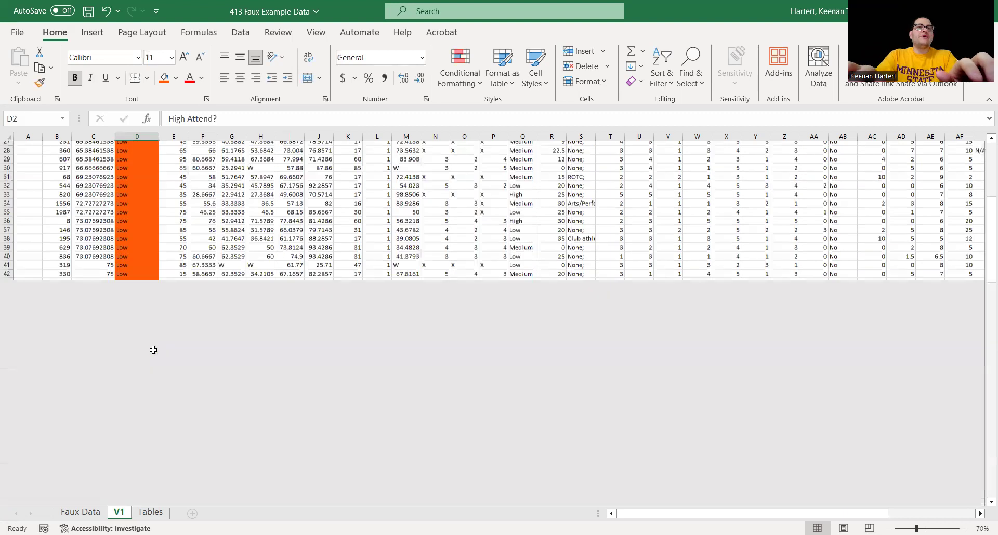
key("shift+Right")
key("shift+Right")
key("shift+Right")
key("shift+Right")
key("shift+Right")
key("shift+Right")
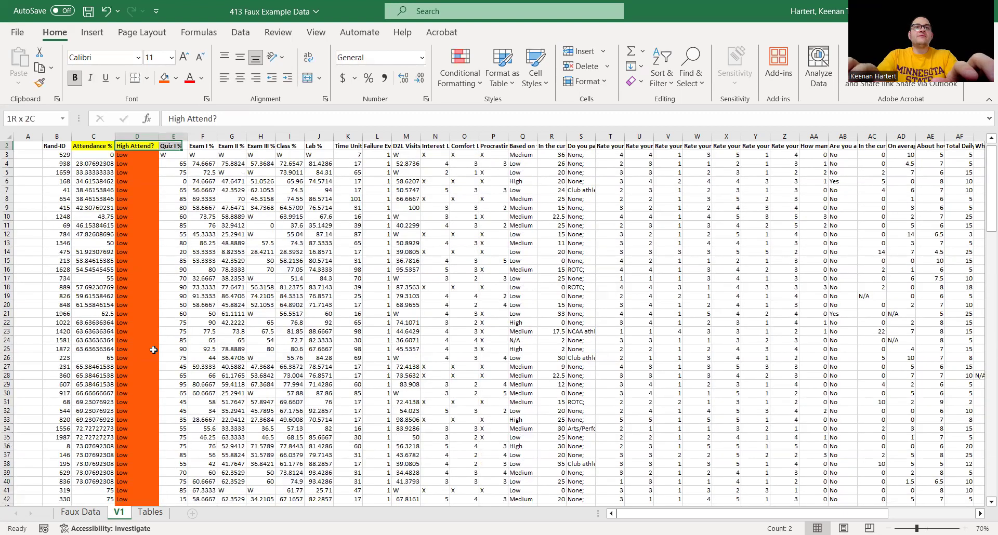
key("ctrl+c")
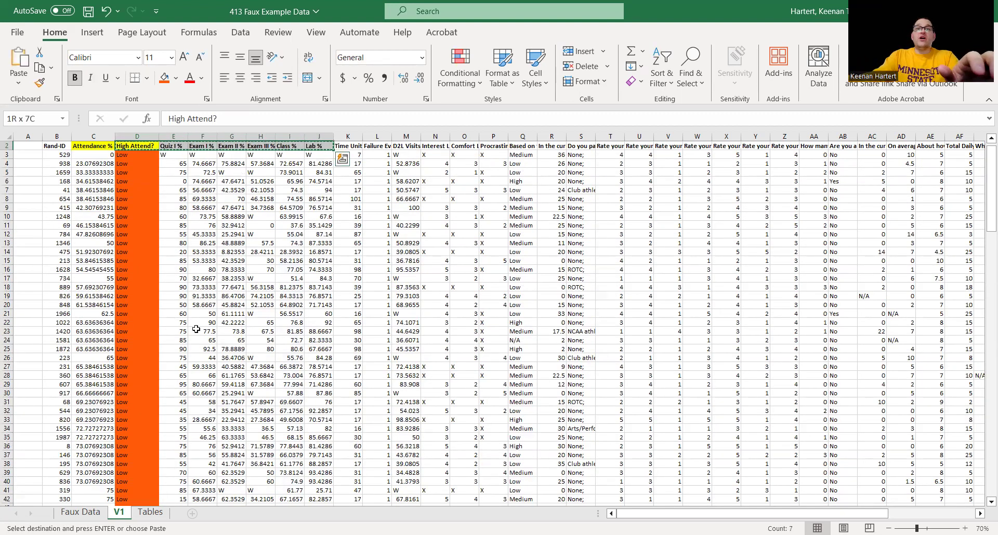
scroll(215, 331, "down", 11)
scroll(214, 331, "down", 20)
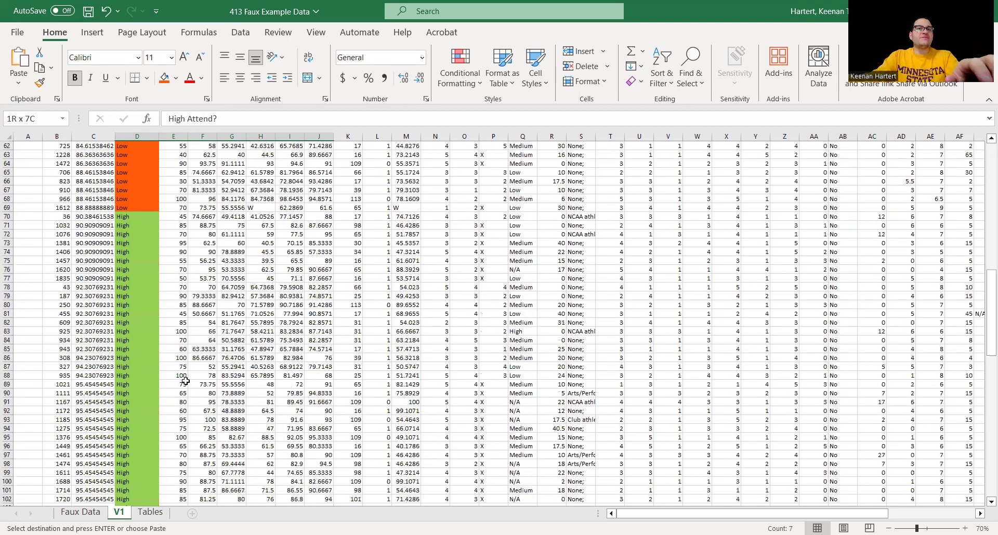
left_click(141, 303)
key("ctrl+v")
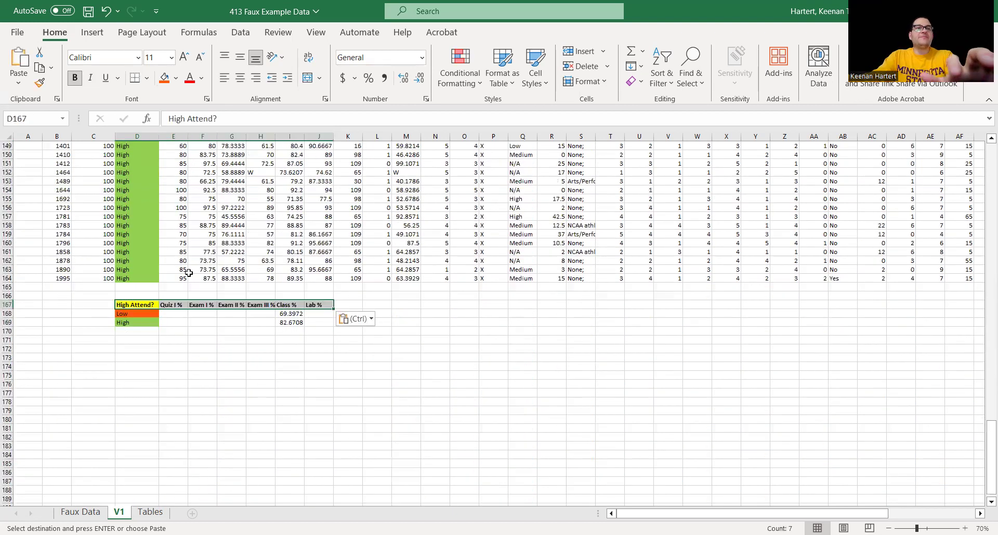
- Fill the Low and High average formulas from I168:I169 across to Exam III % in H168:H169
left_click(261, 367)
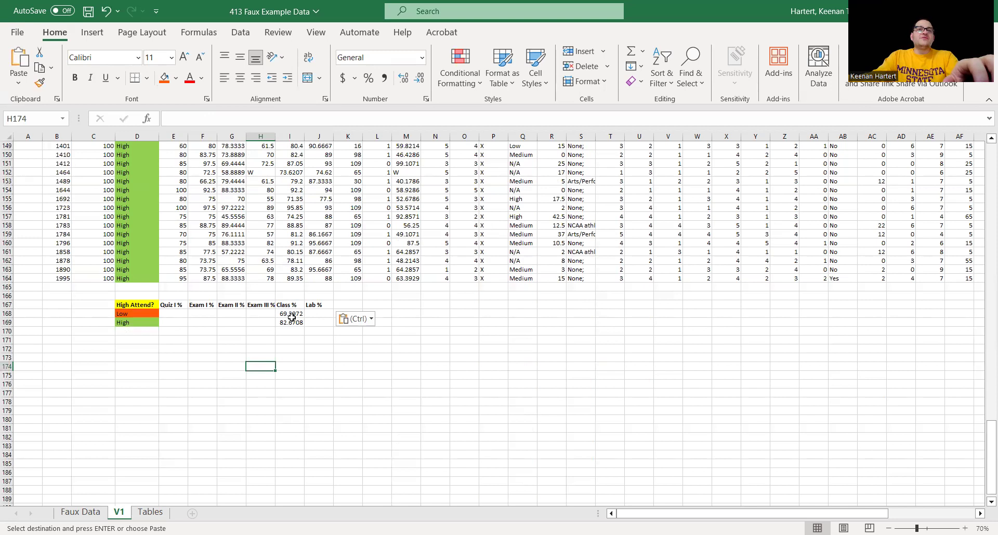
left_click_drag(291, 314, 291, 323)
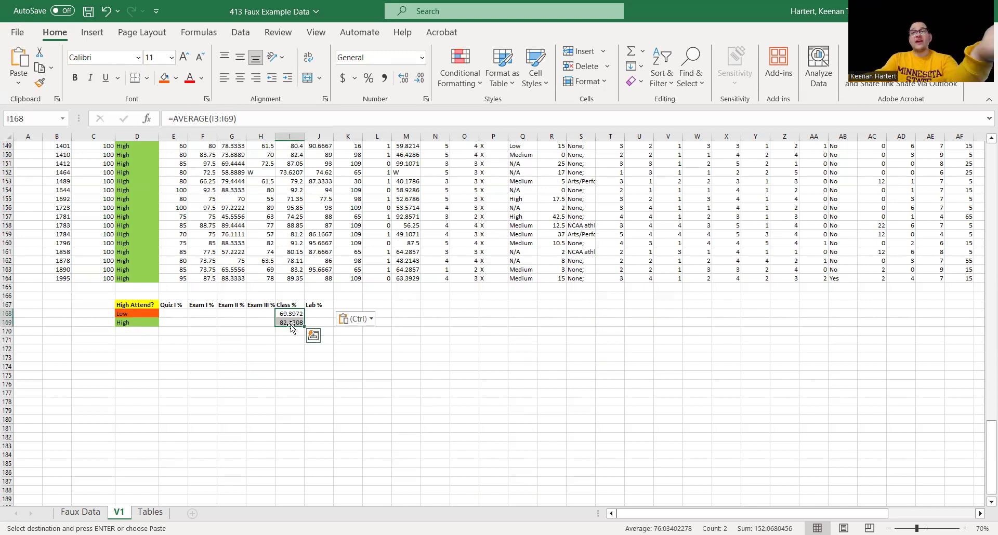
left_click_drag(304, 326, 260, 330)
left_click(261, 392)
left_click(262, 313)
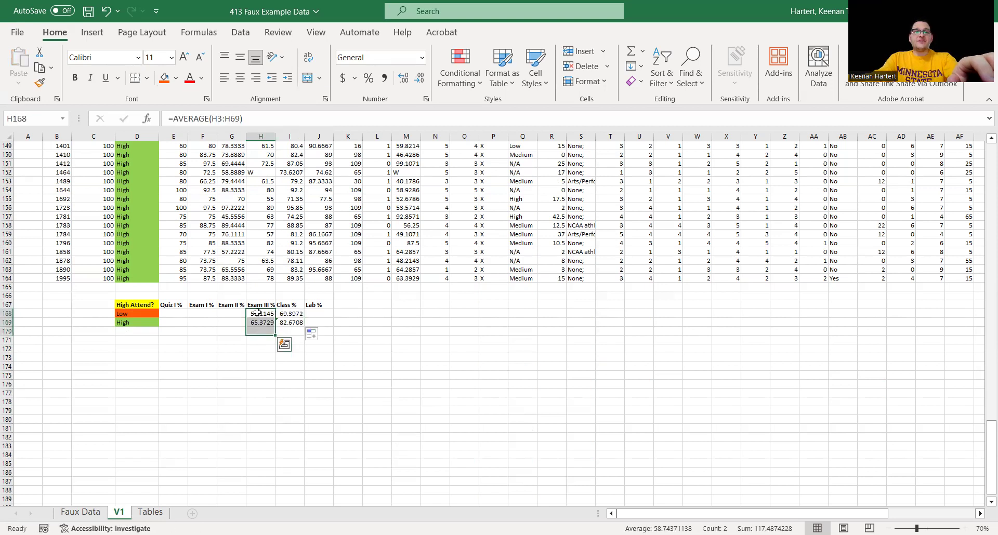
- Examine which Exam III % rows the Low average formula in H168 references
left_click(258, 313)
key("F2")
scroll(312, 364, "up", 20)
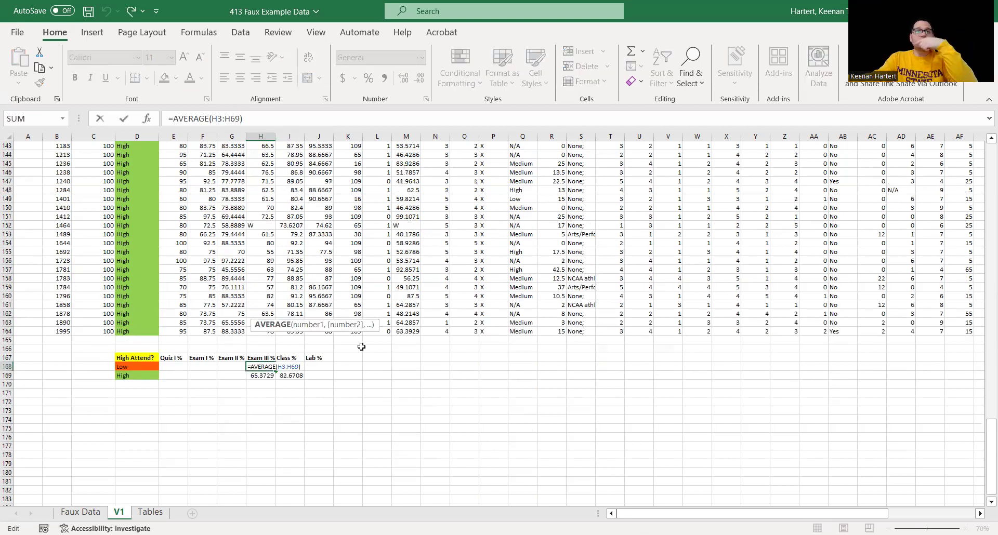
scroll(313, 312, "up", 4)
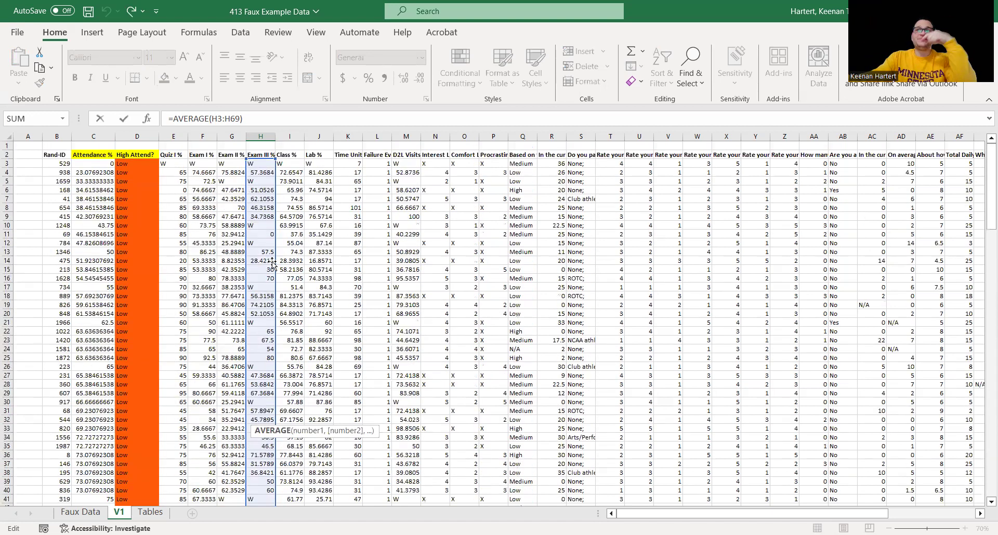
scroll(291, 317, "down", 1)
scroll(250, 338, "down", 20)
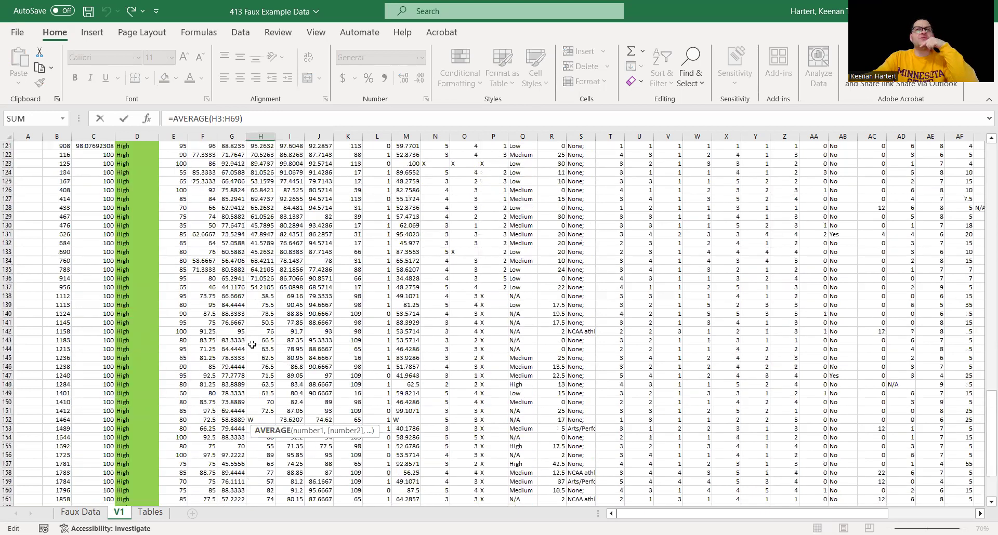
scroll(252, 344, "down", 7)
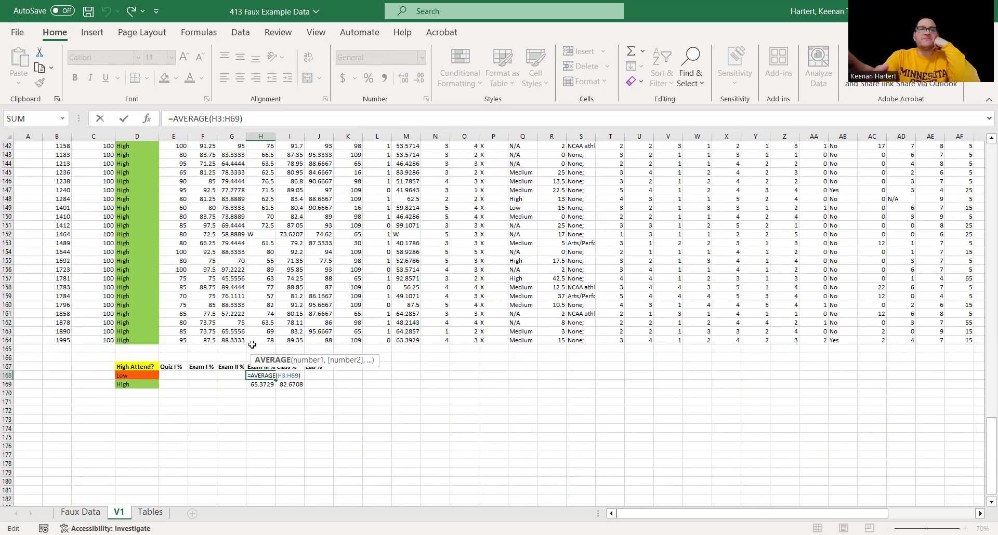
key("Return")
- Extend the Low and High average formulas to Quiz I %, Exam I %, Exam II % and Lab %, and select E168:J169
left_click_drag(261, 375, 267, 383)
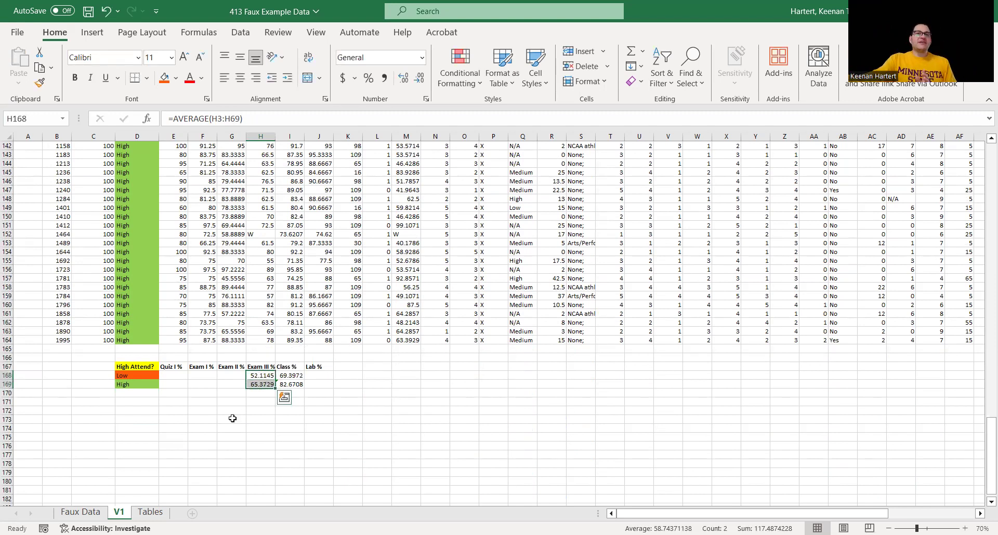
left_click_drag(276, 389, 160, 392)
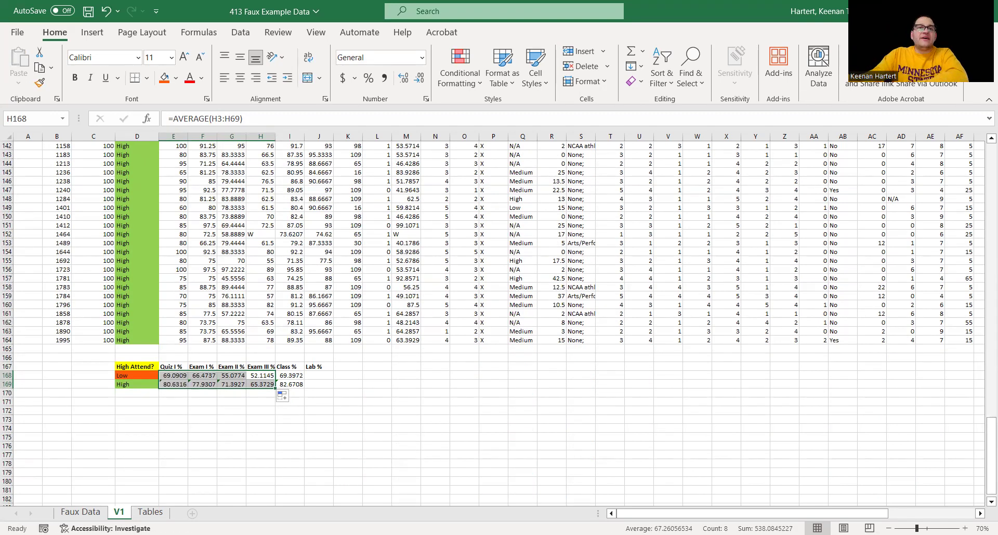
left_click_drag(295, 376, 174, 385)
left_click(253, 446)
left_click(191, 462)
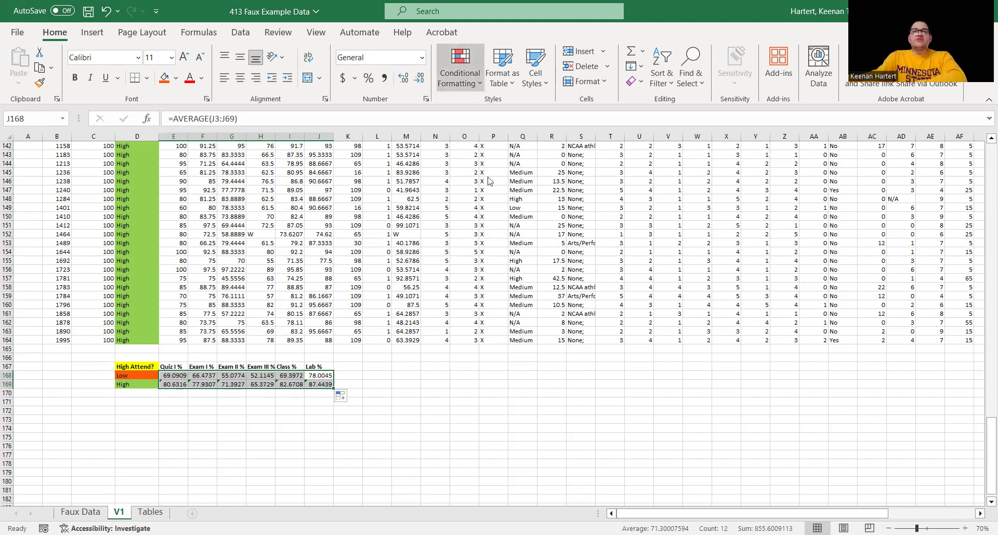
- Apply a green-yellow-red conditional formatting color scale to the summary averages in E168:J169
mouse_move(490, 181)
left_click(570, 186)
left_click(407, 420)
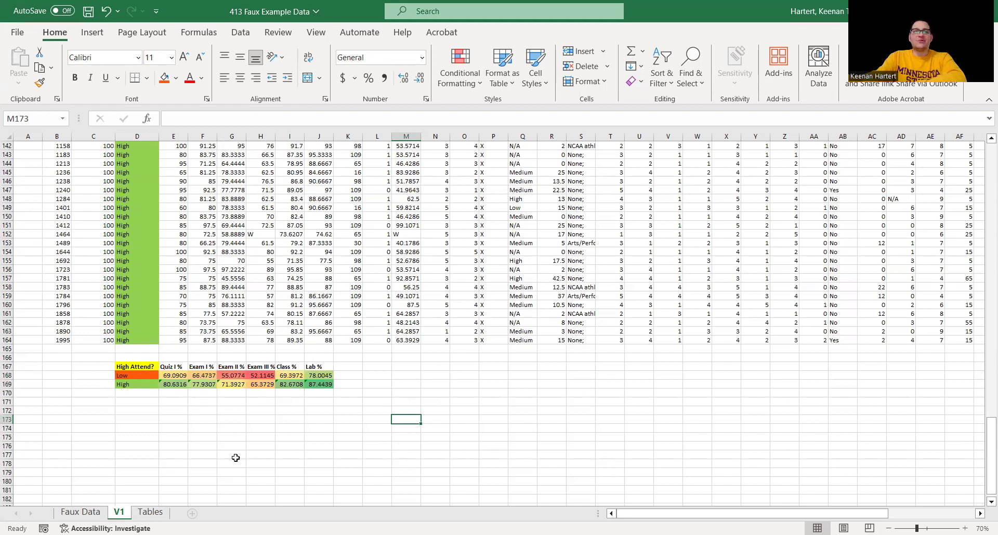
- Save the workbook with the completed summary table
left_click(252, 427)
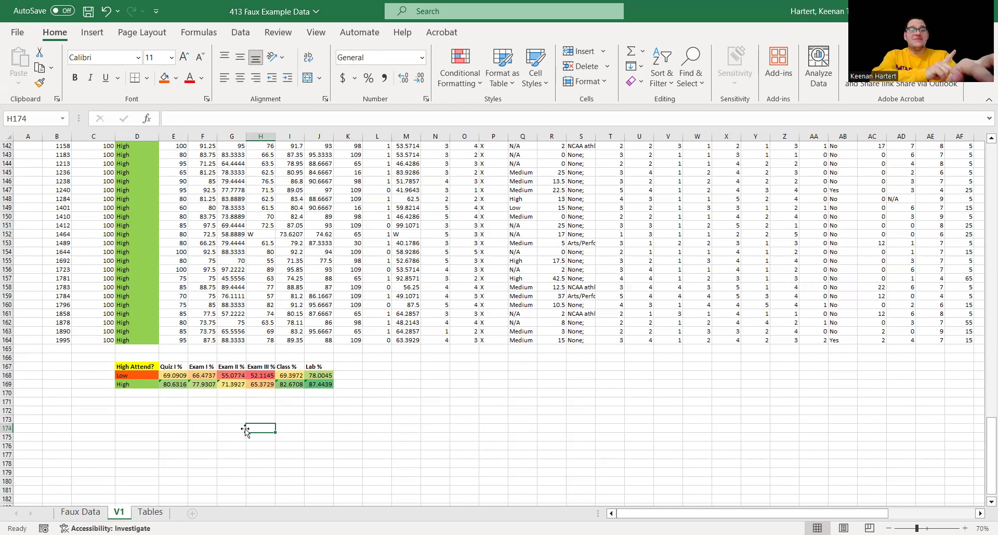
key("ctrl+s")
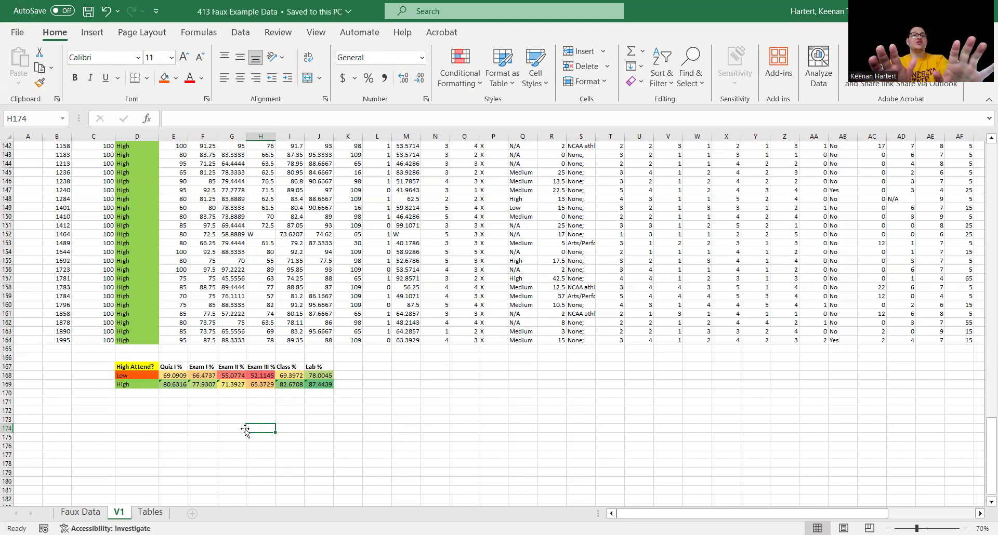
left_click(224, 447)
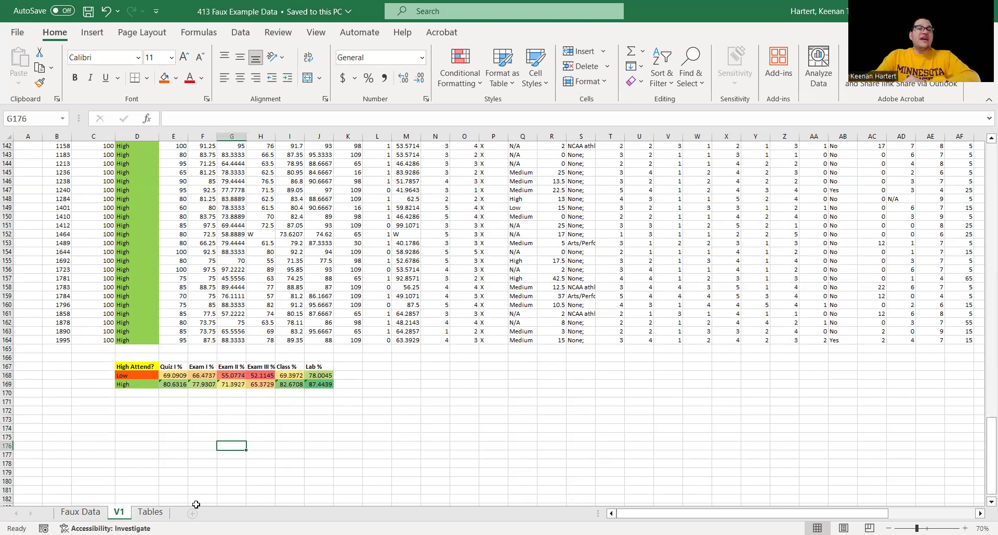
- Add a new sheet between V1 and Tables and name it V2
left_click(191, 514)
double_click(152, 513)
type("V2")
left_click(186, 435)
- Copy all cells of the V1 sheet and select cell A1 in the V2 sheet as the destination
left_click(119, 513)
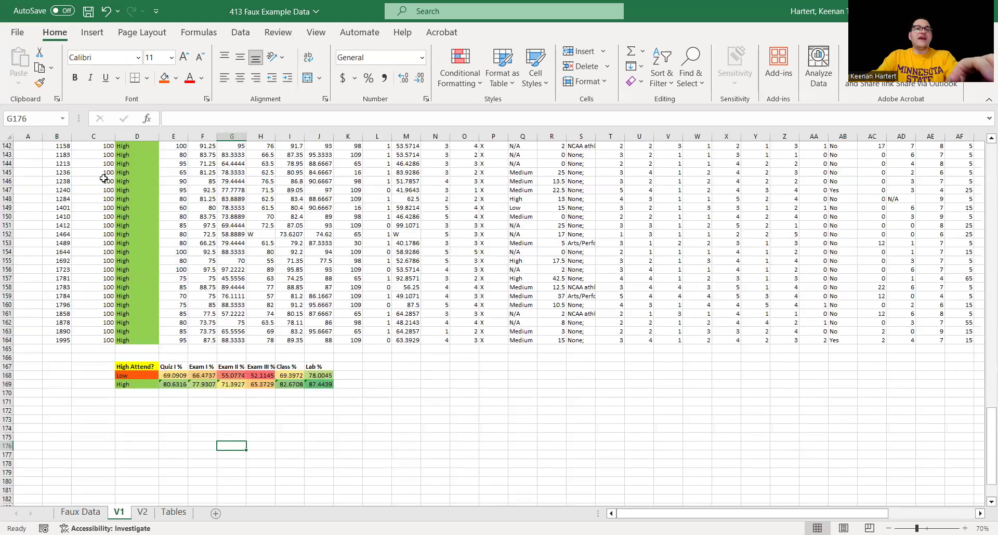
left_click(488, 435)
key("ctrl+a")
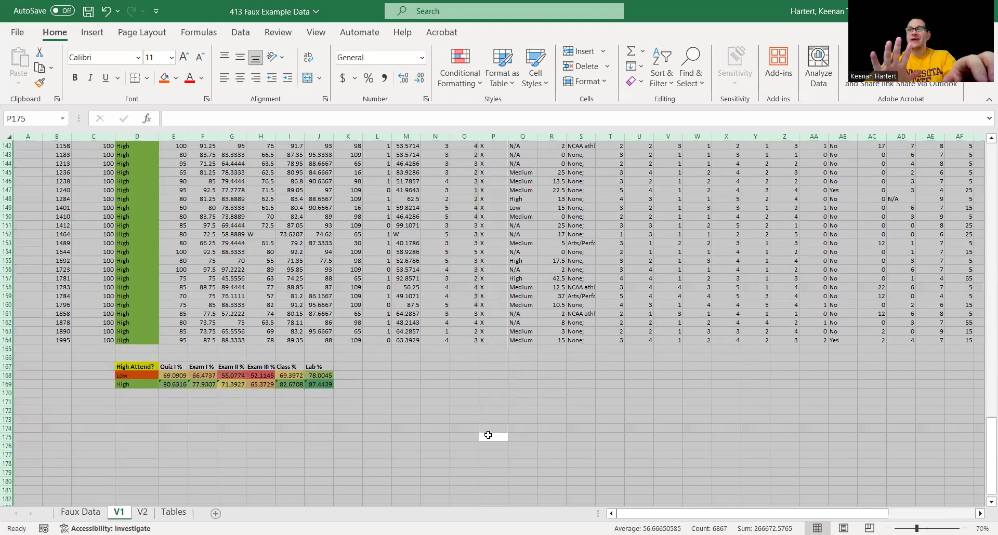
key("ctrl+c")
left_click(142, 513)
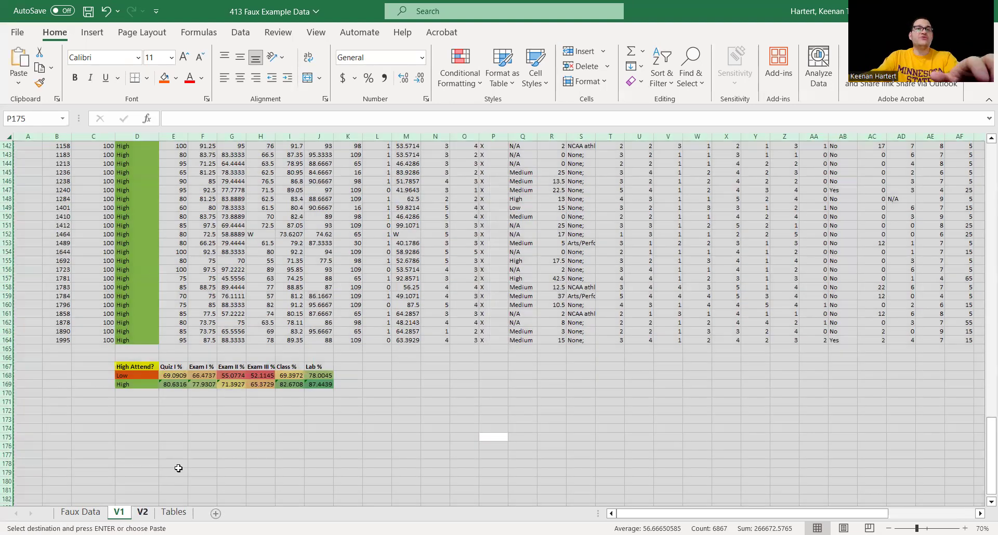
left_click(73, 161)
left_click(40, 151)
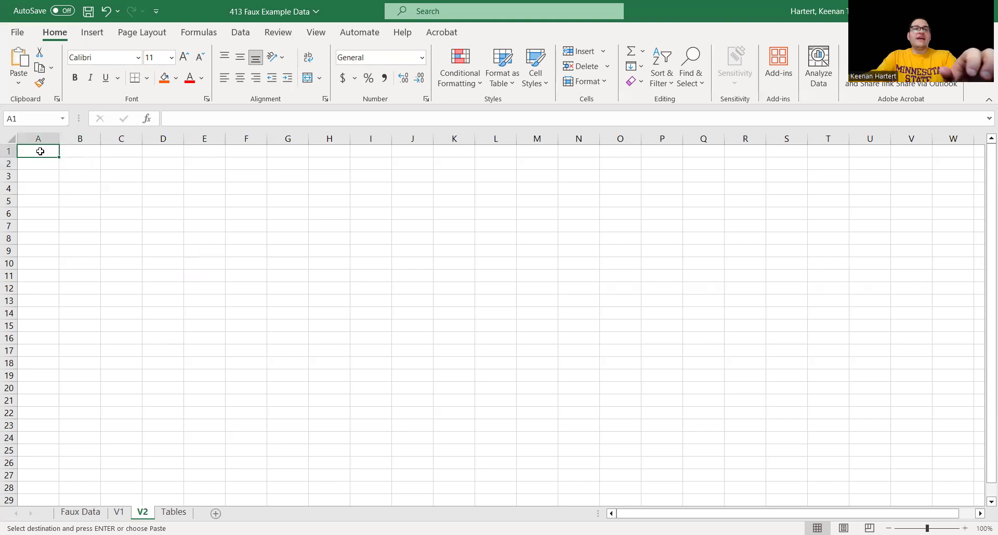
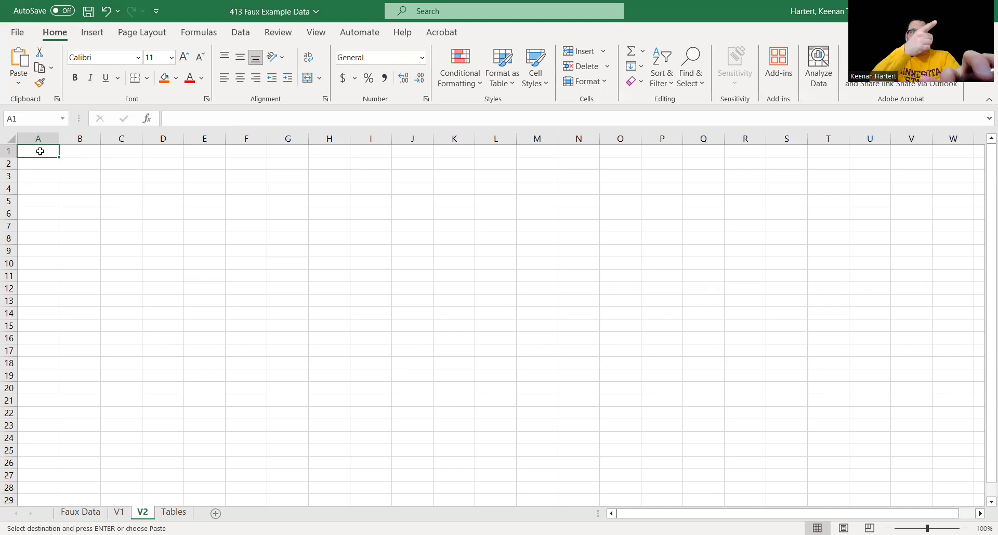
- Paste the copied sheet at A1 of V2, undo it, and try pasting at C4 instead
key("ctrl+v")
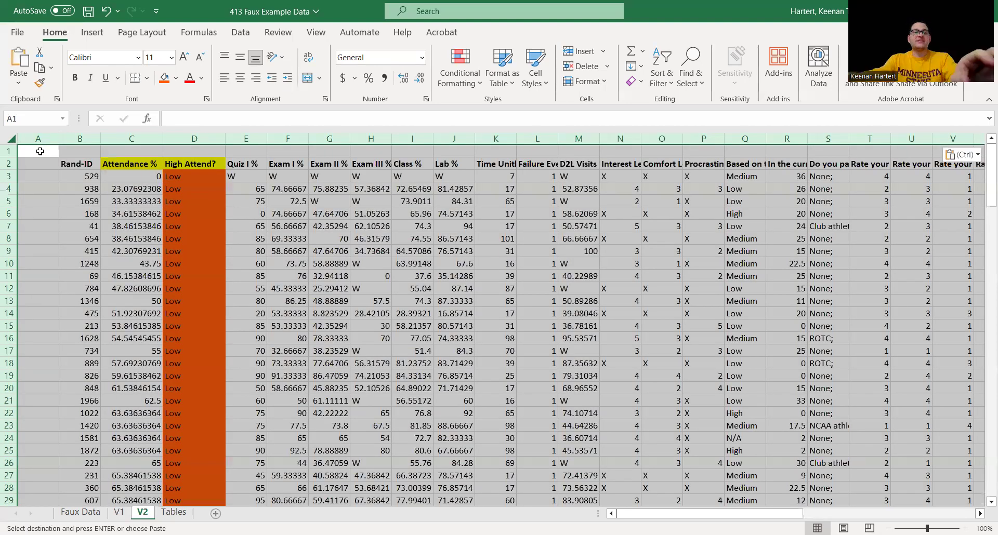
key("ctrl+z")
left_click(118, 193)
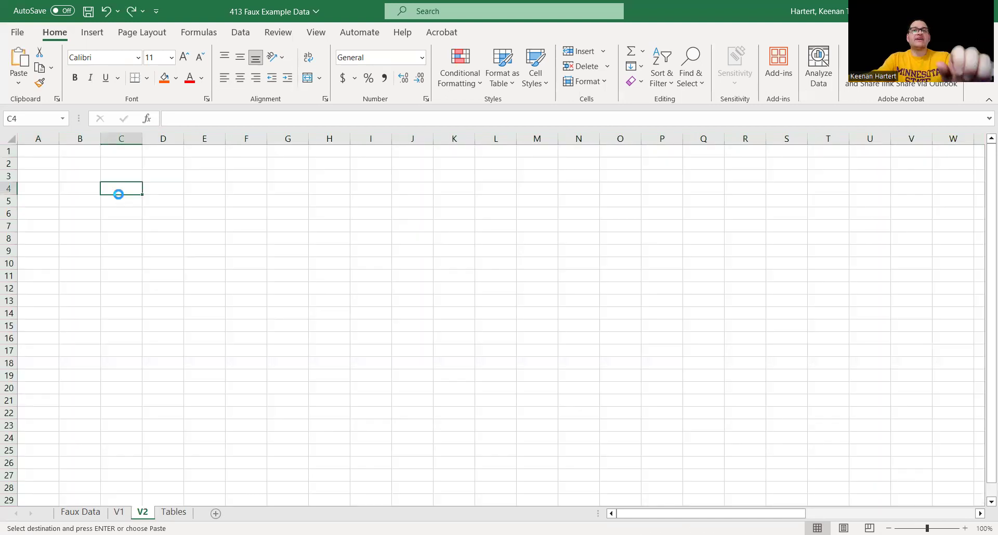
key("ctrl+v")
left_click(502, 312)
- Paste the copied V1 sheet into V2 starting at cell A1
left_click(40, 153)
key("ctrl+v")
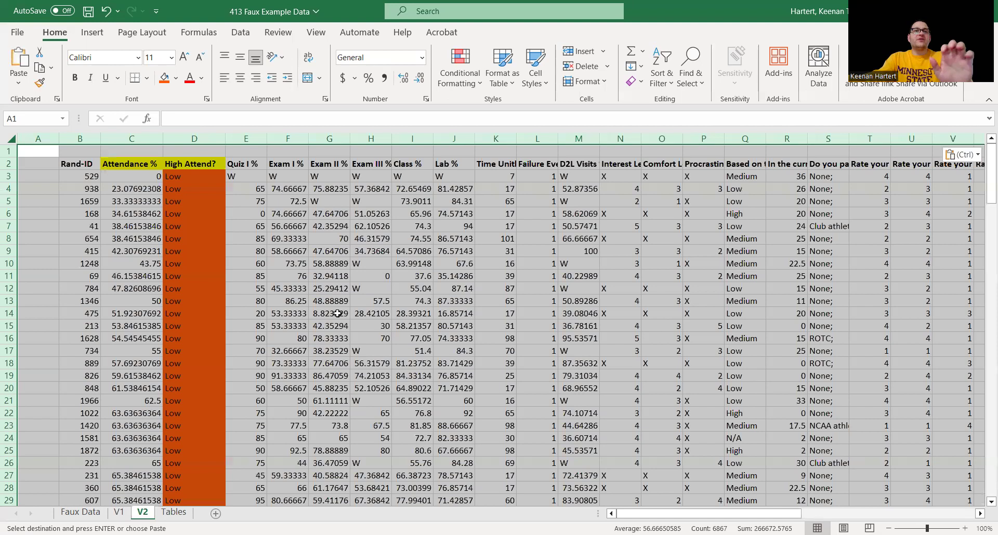
left_click(337, 314)
- Check the average formula in G168 of the pasted summary table below the V2 data
scroll(343, 301, "down", 19)
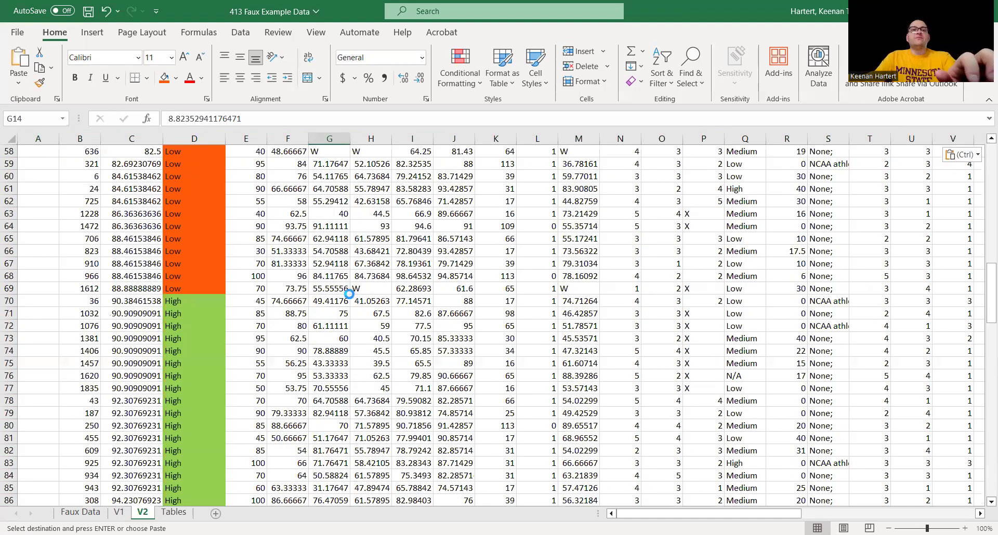
scroll(349, 294, "down", 3)
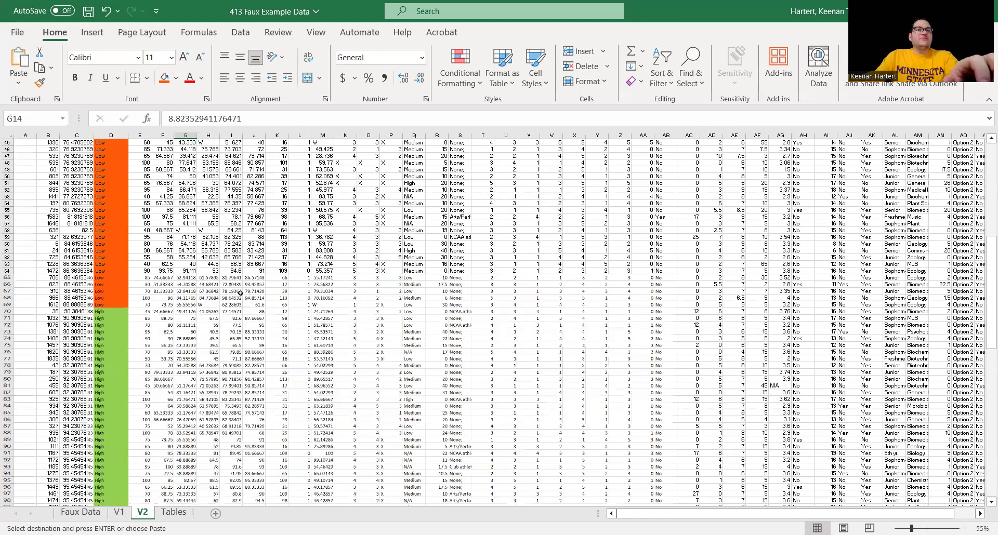
scroll(240, 292, "down", 2)
scroll(237, 410, "up", 4)
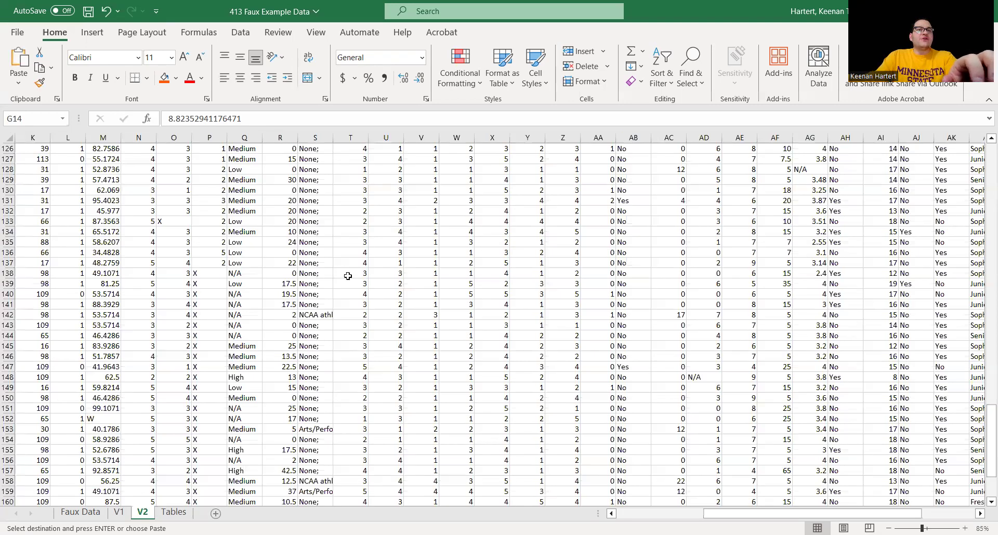
scroll(185, 295, "down", 8)
scroll(309, 426, "left", 5)
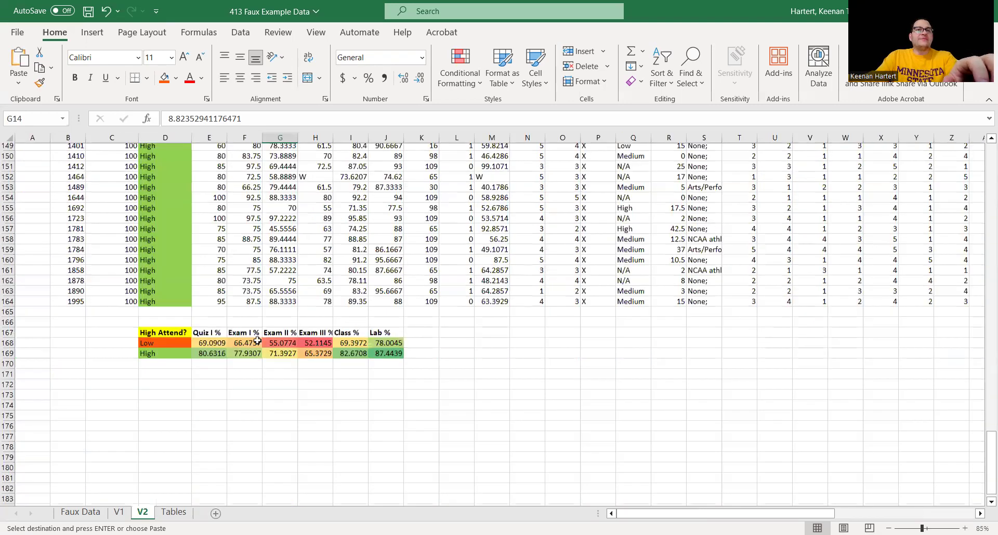
double_click(278, 337)
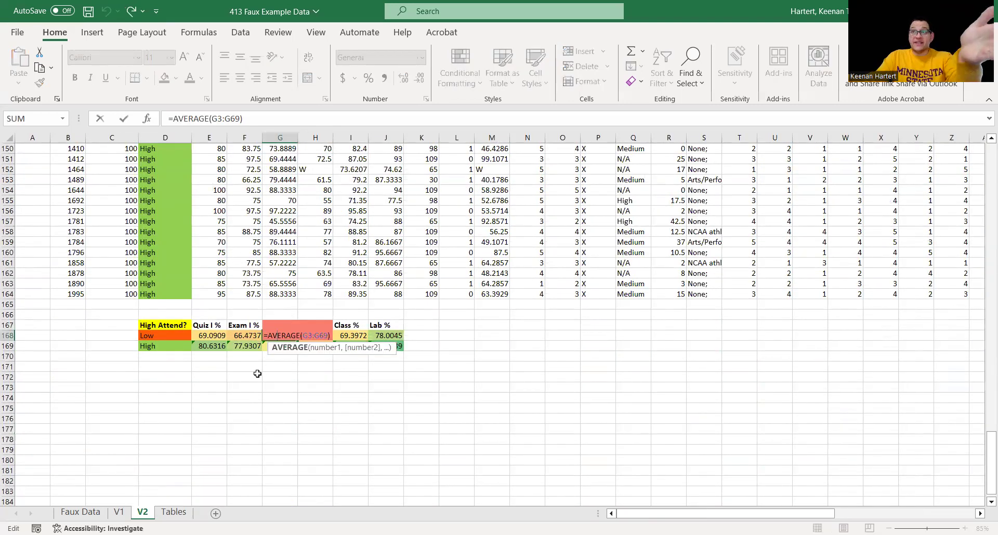
left_click(491, 336)
- Sort the V2 student data by Rand-ID in ascending order
left_click(446, 234)
key("ctrl+a")
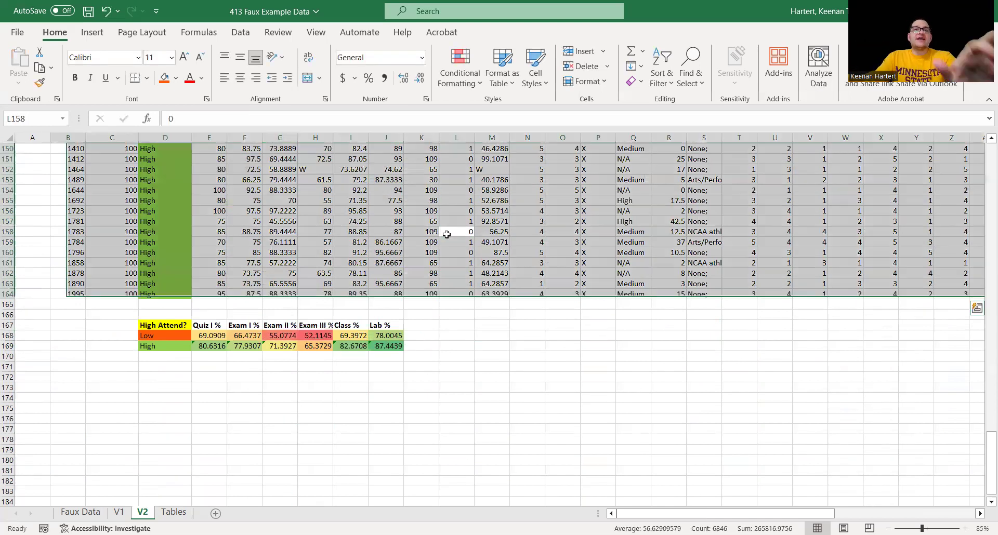
left_click(241, 33)
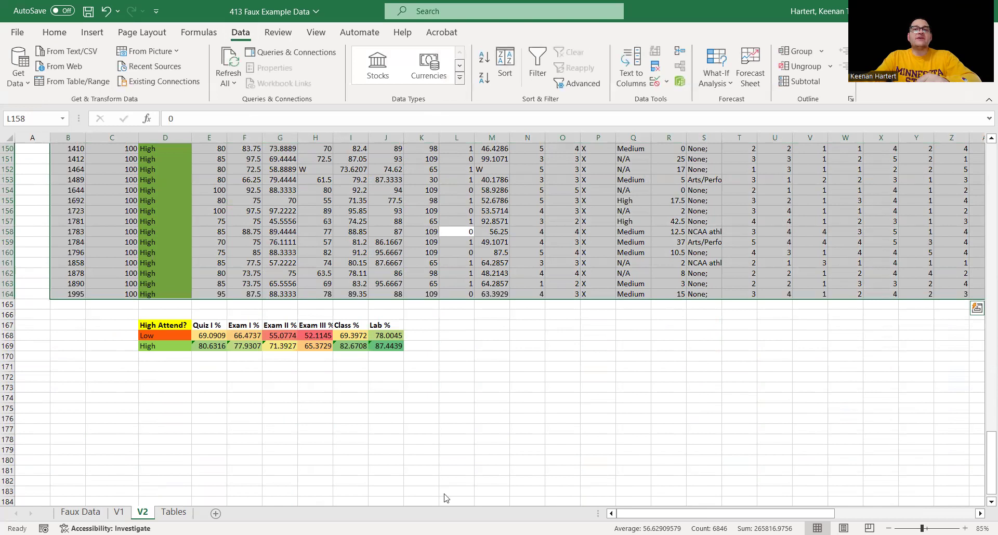
left_click(507, 71)
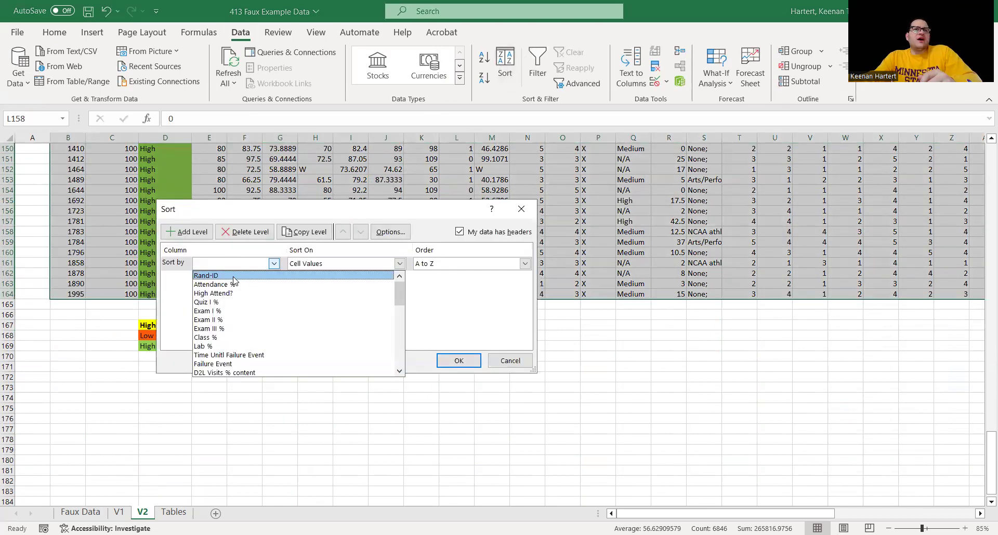
left_click(233, 277)
left_click(457, 361)
left_click(315, 418)
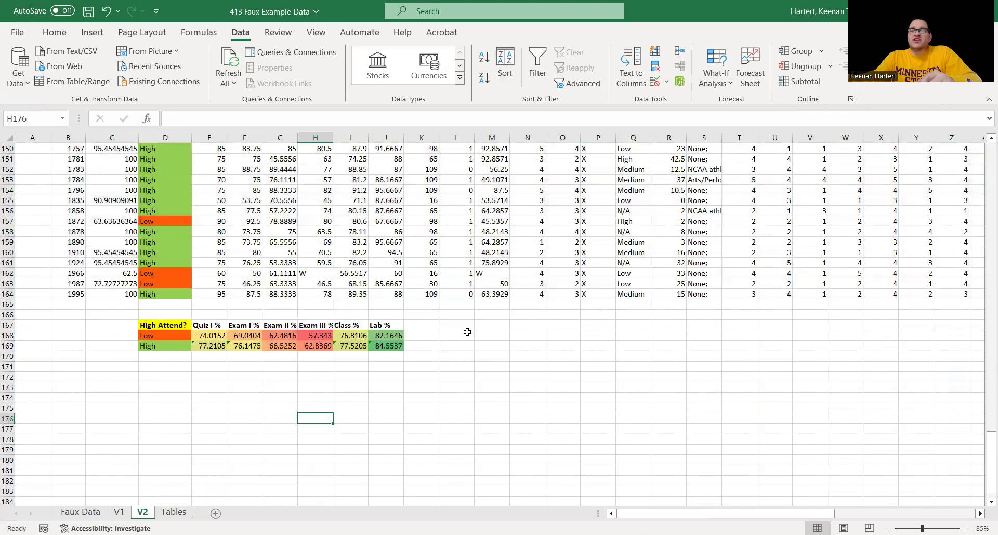
- Examine the High Attend? groups across the sorted rows and the range that the Low Exam II % average in G168 covers
scroll(230, 308, "up", 1)
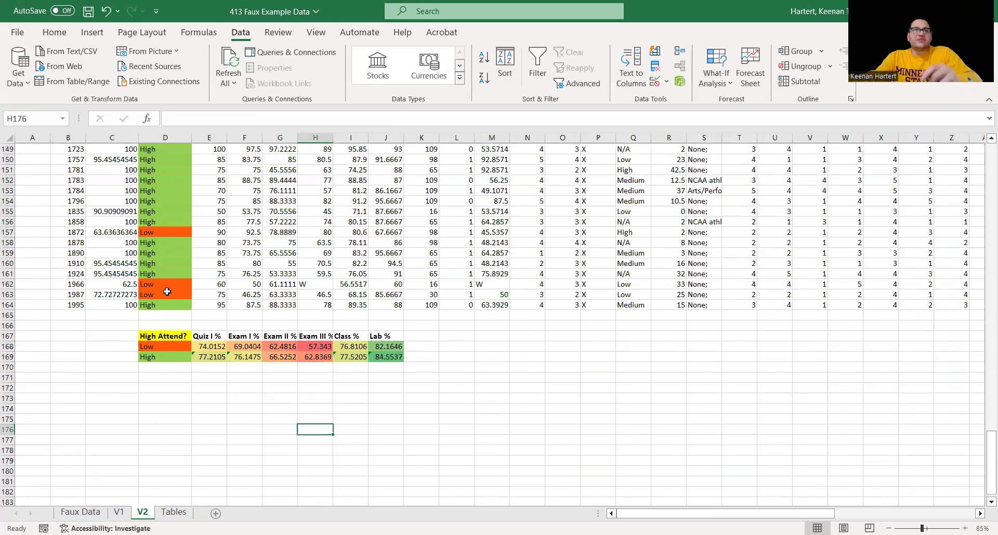
scroll(172, 294, "up", 13)
scroll(172, 296, "up", 16)
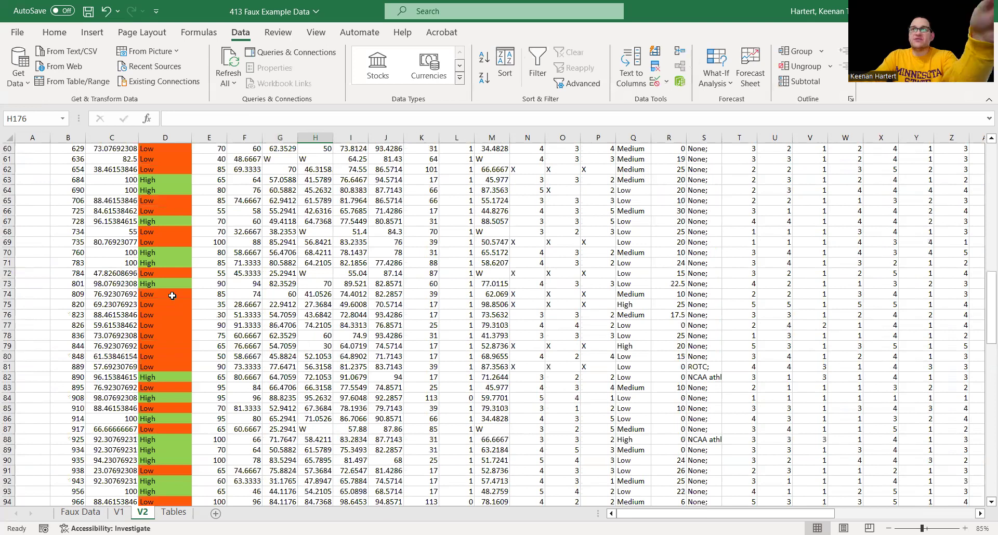
scroll(172, 295, "up", 20)
scroll(172, 295, "down", 20)
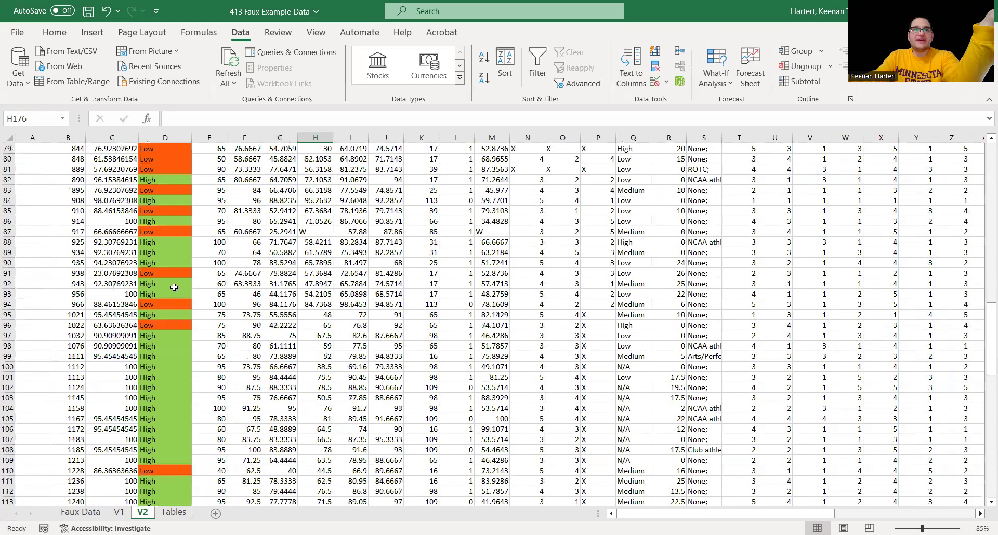
scroll(285, 349, "down", 20)
left_click(285, 347)
double_click(289, 264)
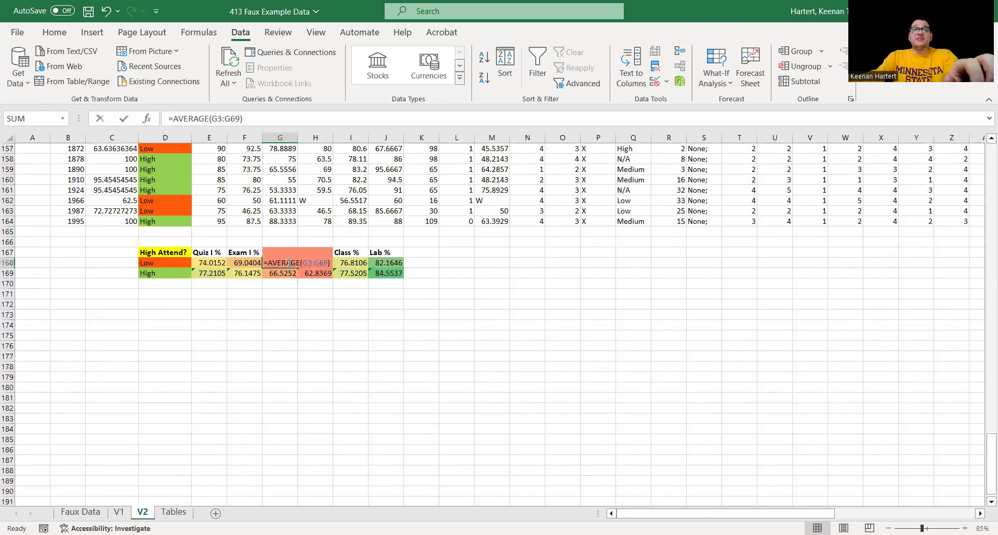
scroll(188, 304, "up", 20)
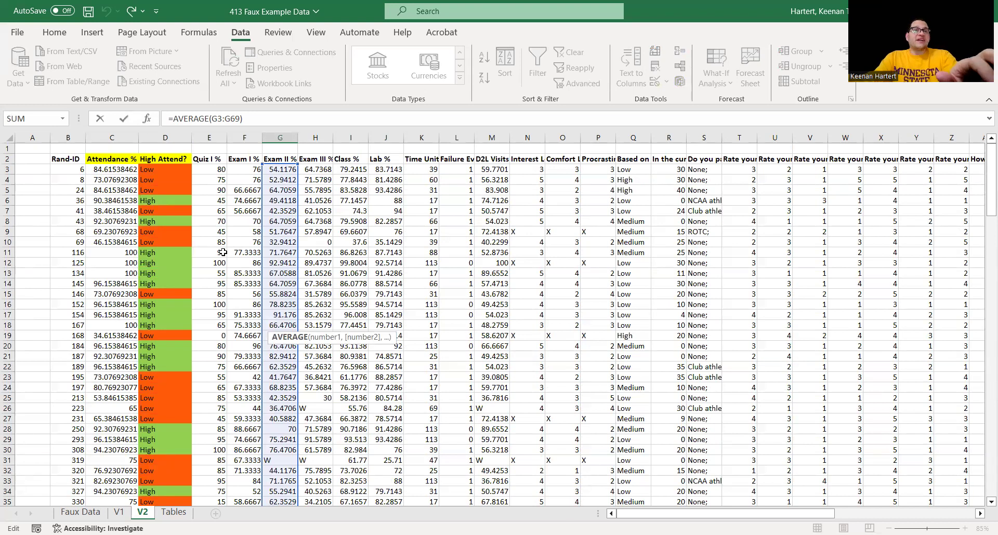
key("Escape")
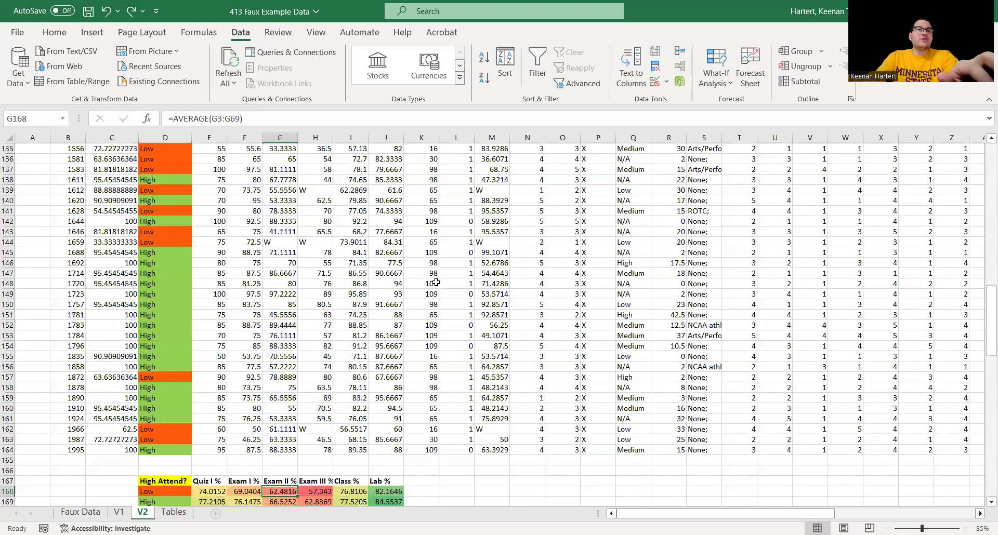
- Undo the Rand-ID sort of the V2 data
key("ctrl+z")
scroll(235, 400, "down", 4)
left_click(242, 400)
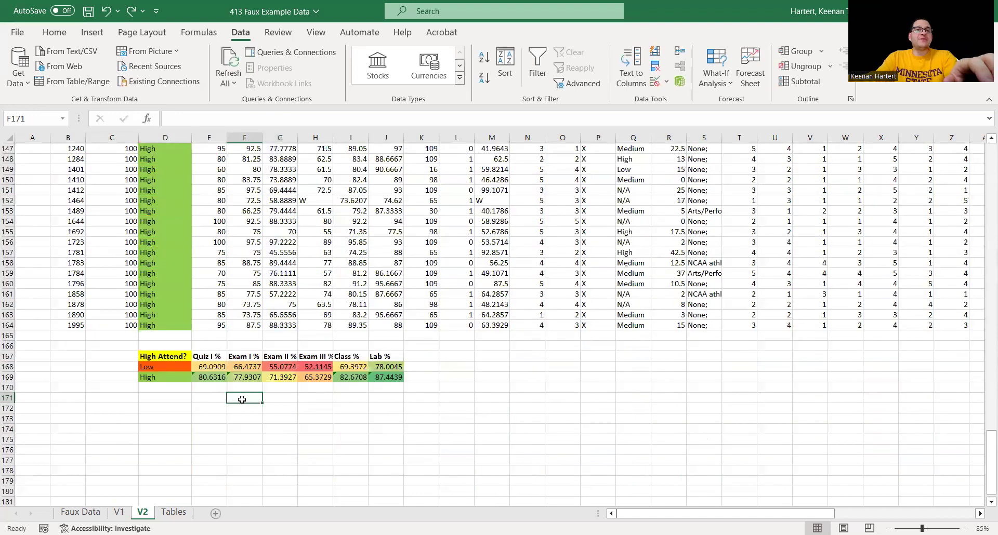
left_click(345, 408)
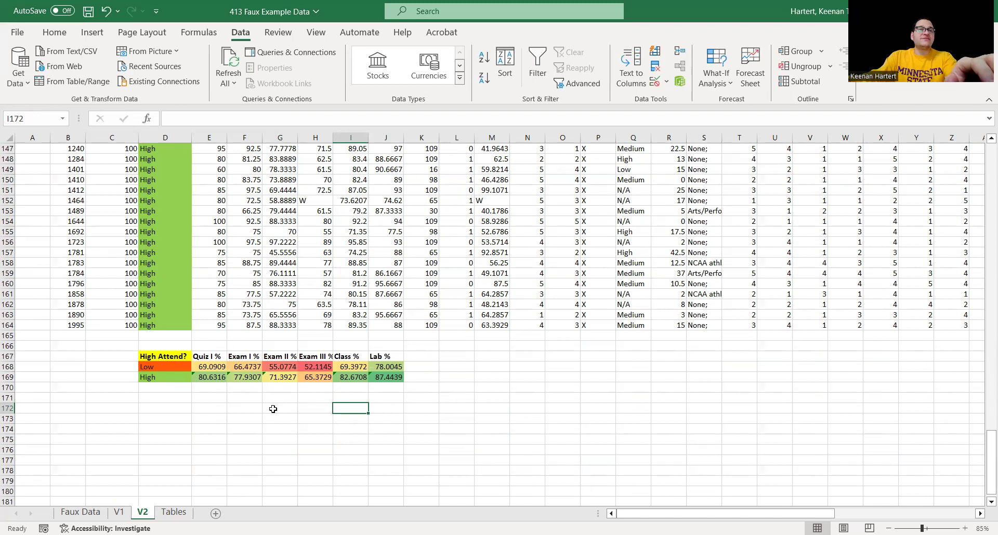
- Copy the summary table D167:J169 and paste it as values only starting at D171
left_click_drag(157, 357, 386, 377)
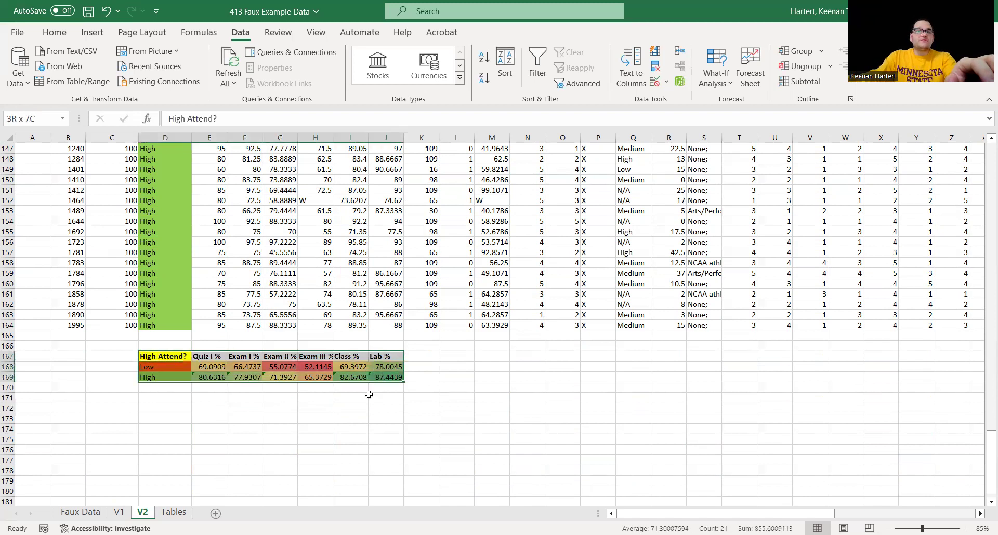
key("ctrl+c")
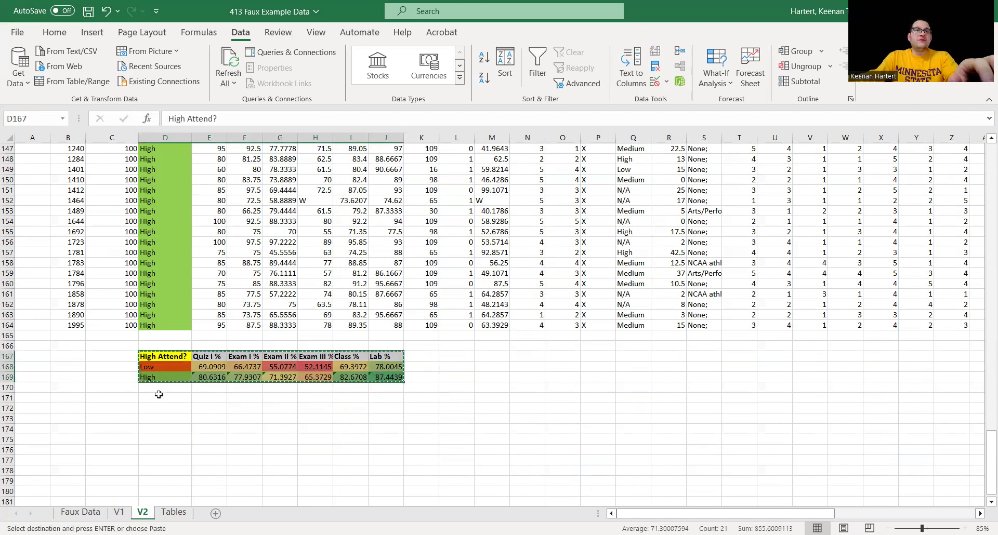
left_click(158, 396)
right_click(159, 399)
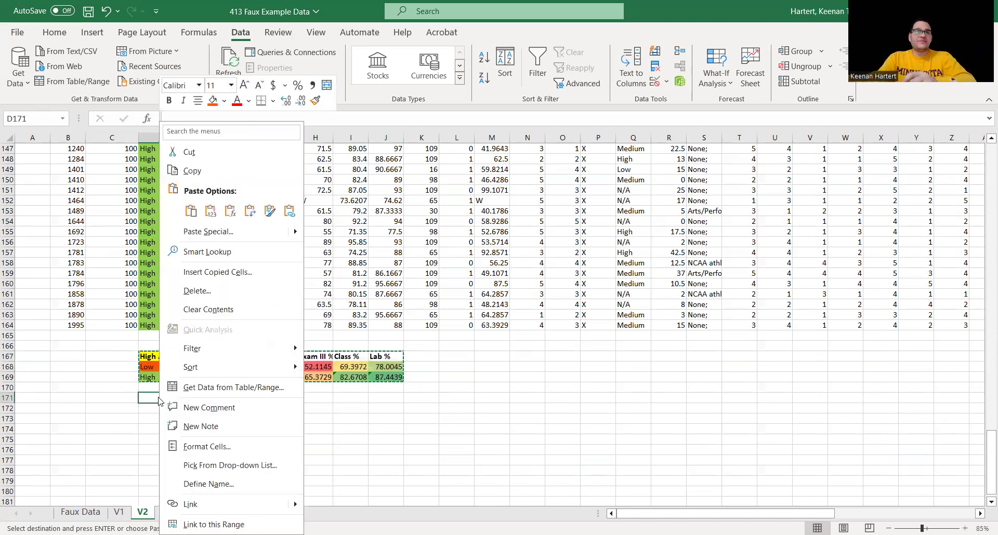
left_click(211, 213)
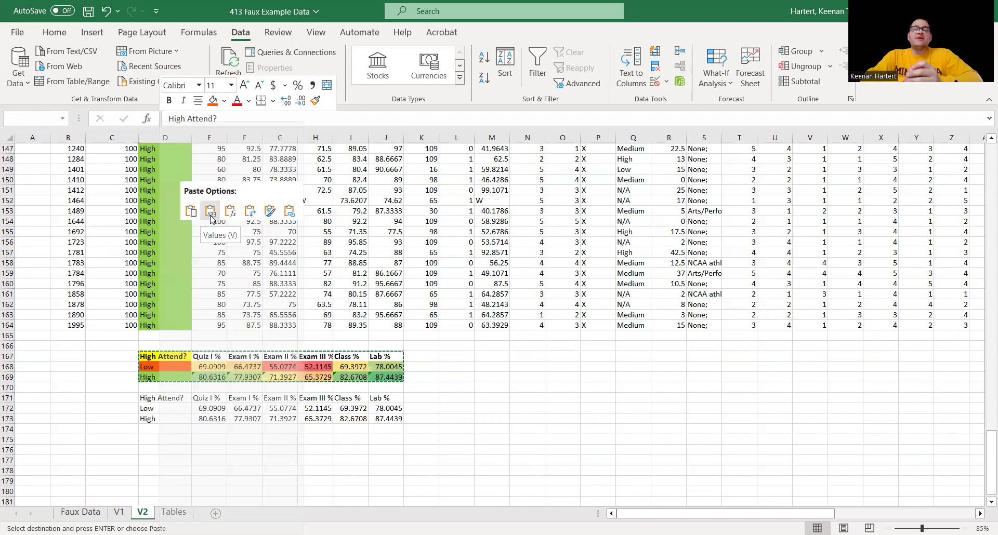
left_click(211, 213)
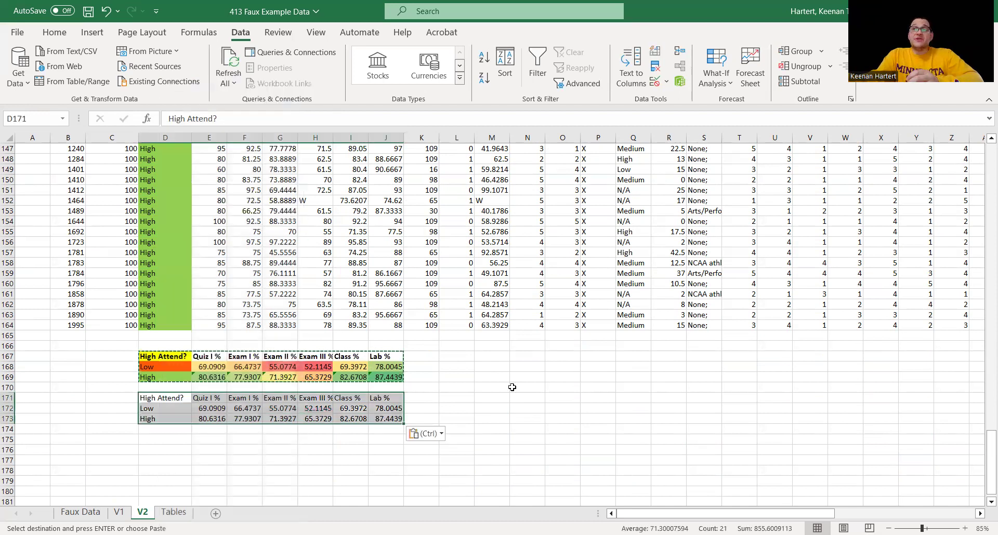
left_click(272, 408)
- Sort the V2 student data by Quiz I % on cell values, Smallest to Largest
left_click(245, 284)
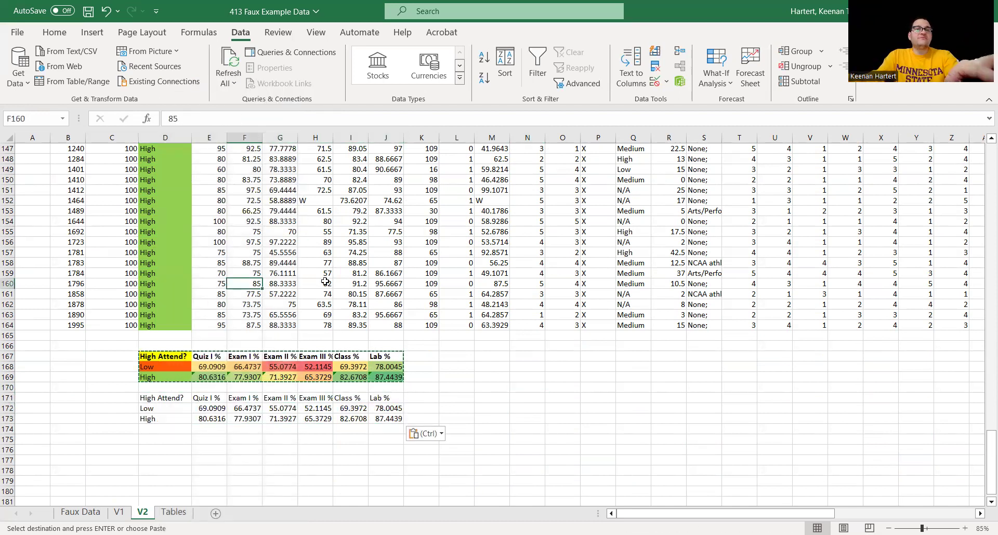
key("ctrl+a")
left_click(505, 62)
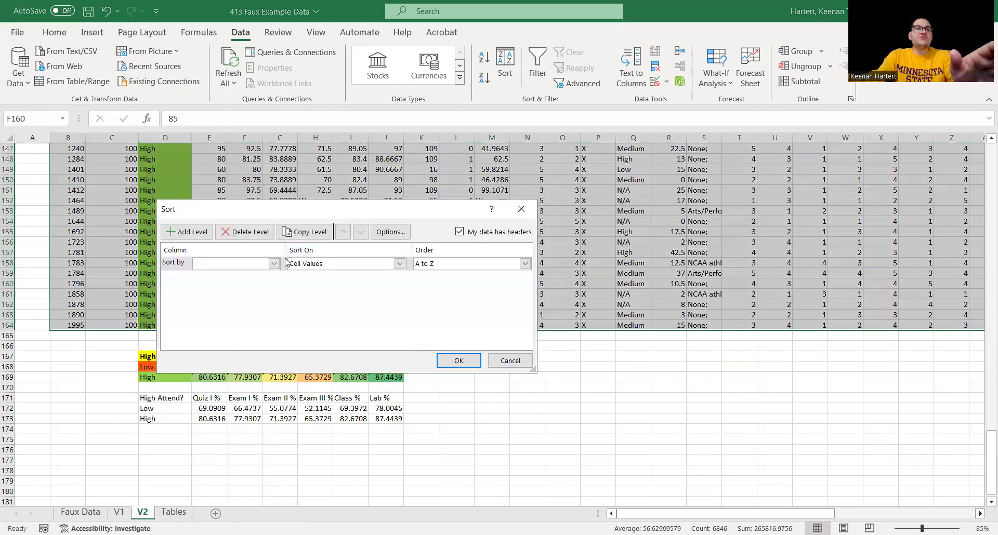
left_click(273, 263)
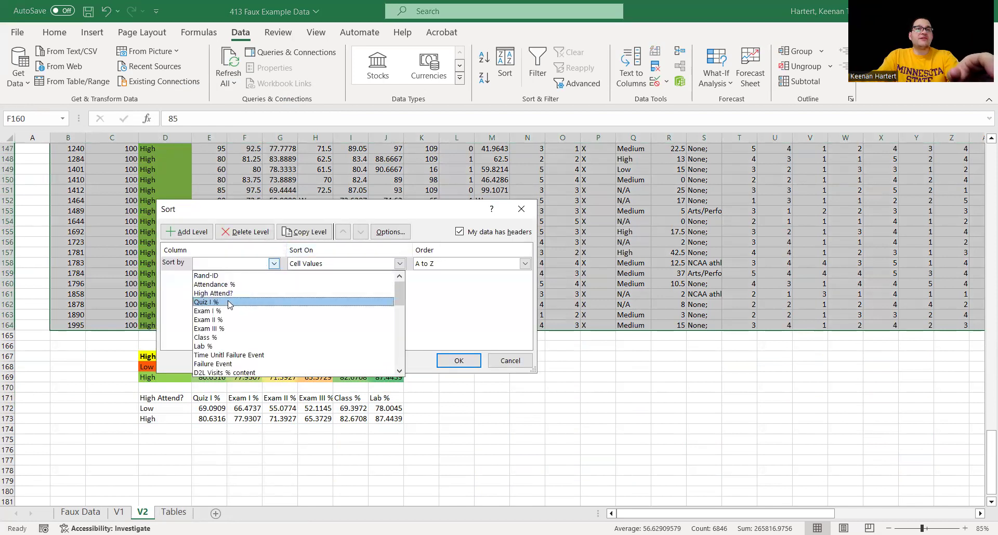
left_click(231, 302)
left_click(458, 363)
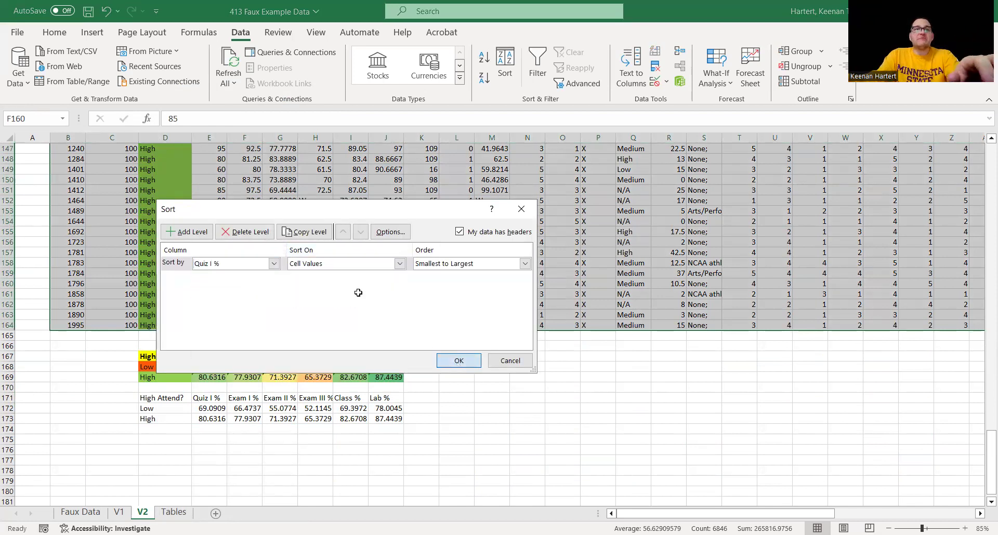
left_click(255, 366)
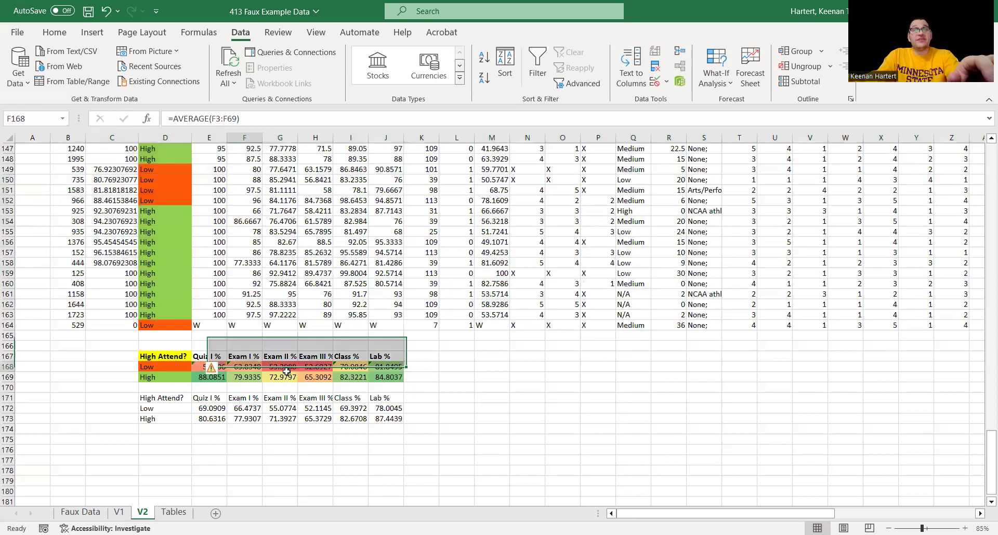
- Copy the static averages table D171:J173 and paste it as values only starting at D175
left_click_drag(287, 371, 422, 377)
left_click(246, 417)
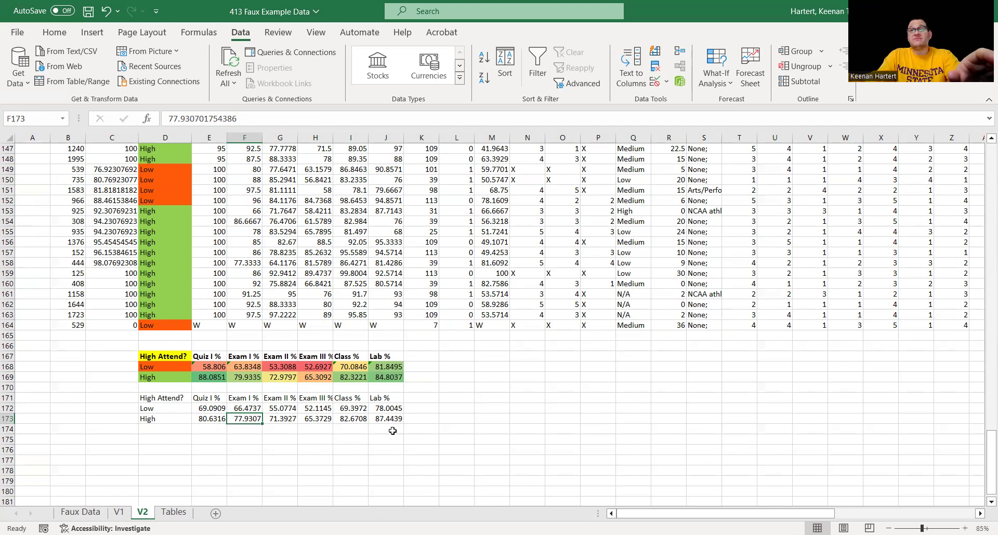
left_click(346, 419)
key("ctrl+a")
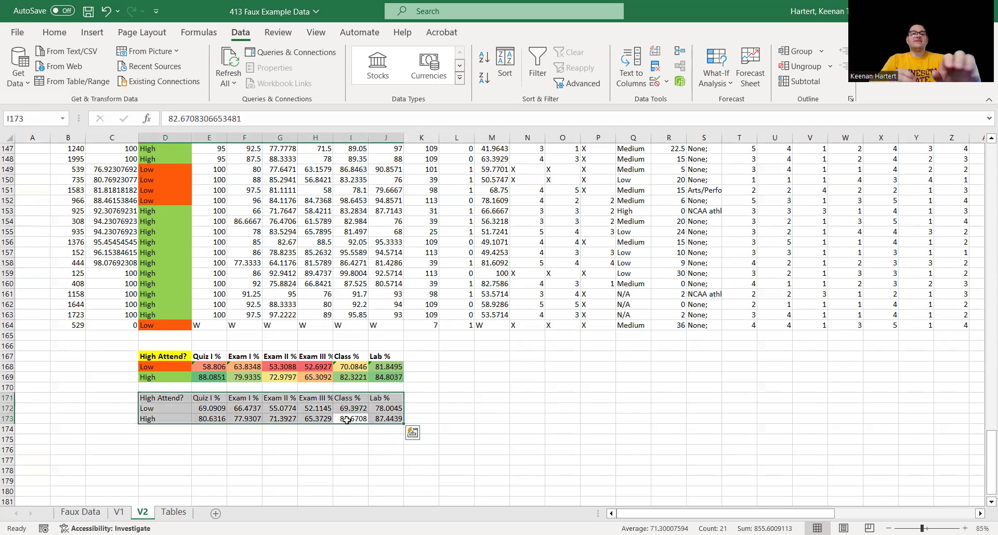
key("ctrl+c")
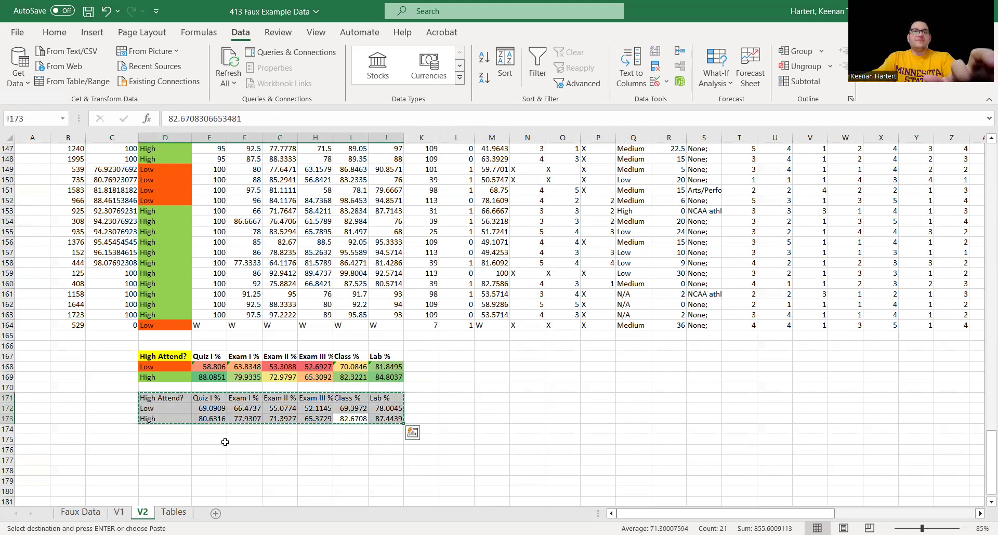
right_click(156, 439)
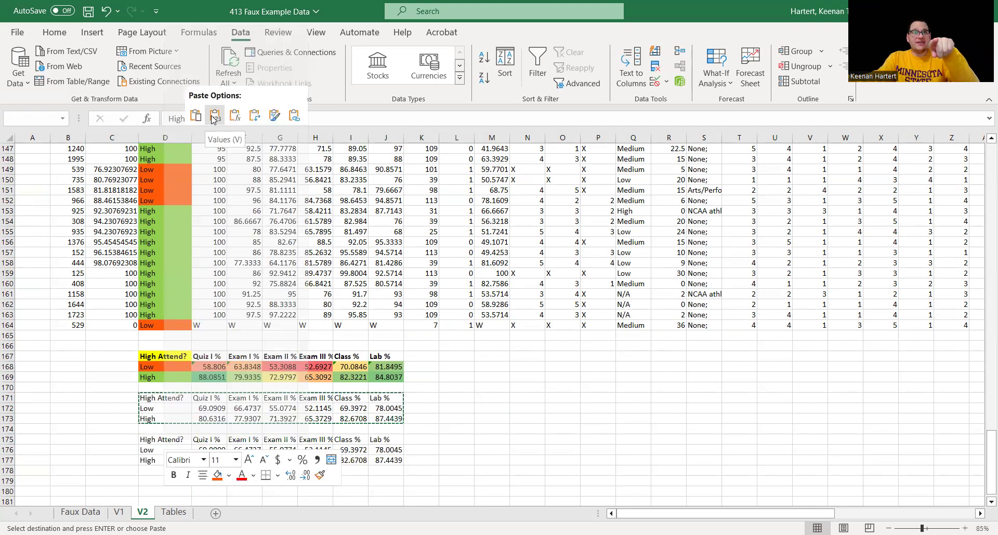
left_click(513, 357)
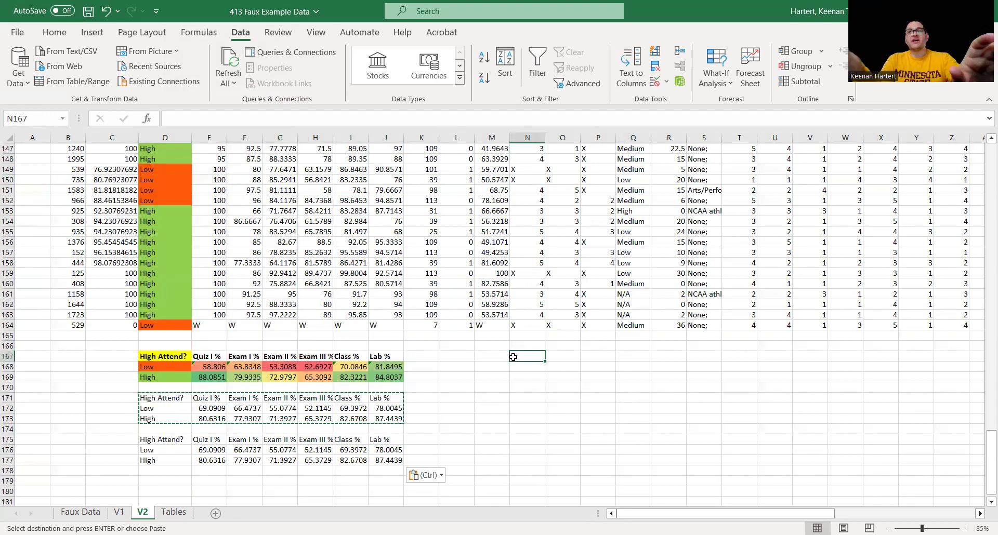
- Undo the values paste at D175, the Quiz I % sort and the values-only table at D171
key("ctrl+z")
left_click(465, 398)
left_click(289, 450)
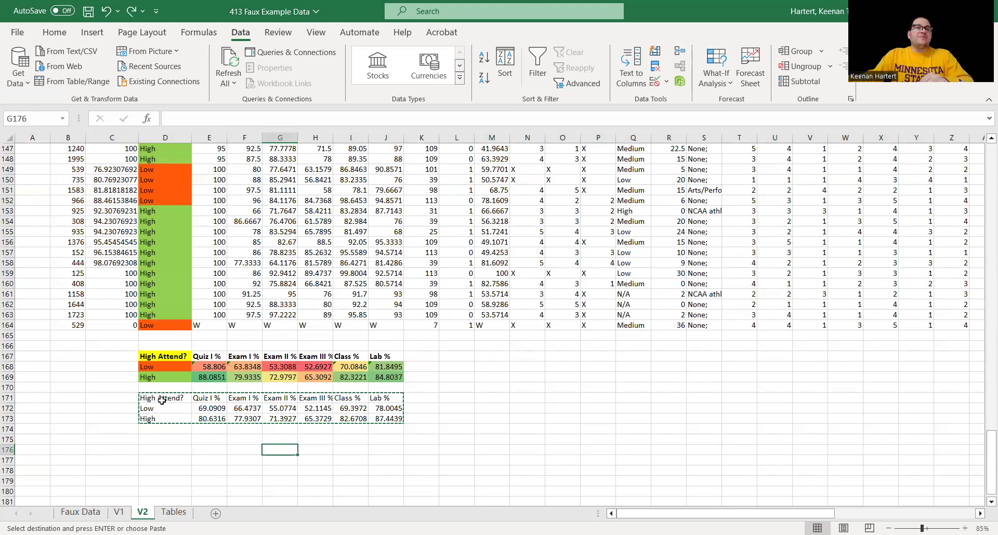
key("ctrl+z")
key("ctrl+z")
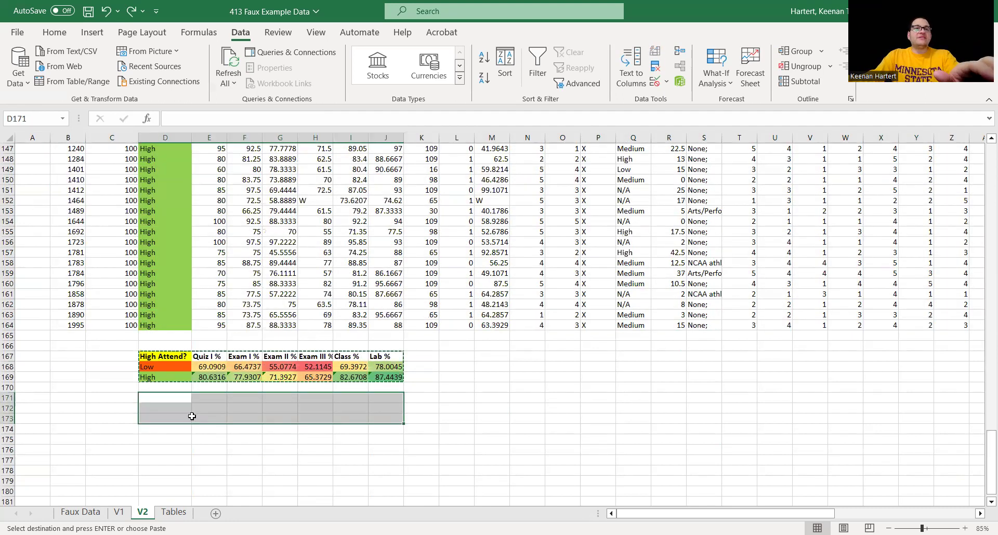
left_click(441, 387)
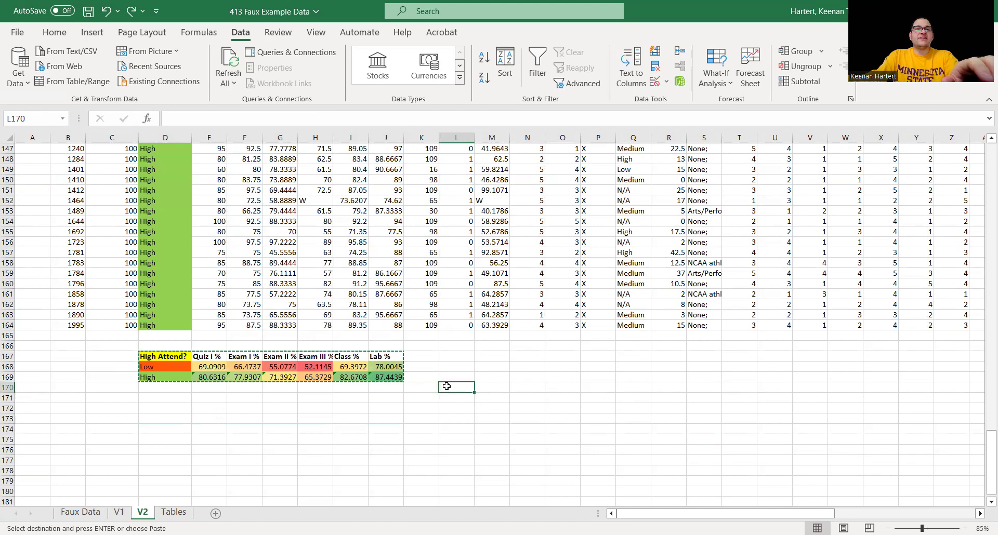
double_click(445, 387)
- Change the Low Lab % formula in J168 to =MEDIAN(J3:J69)
left_click(354, 408)
left_click(376, 366)
left_click(210, 119)
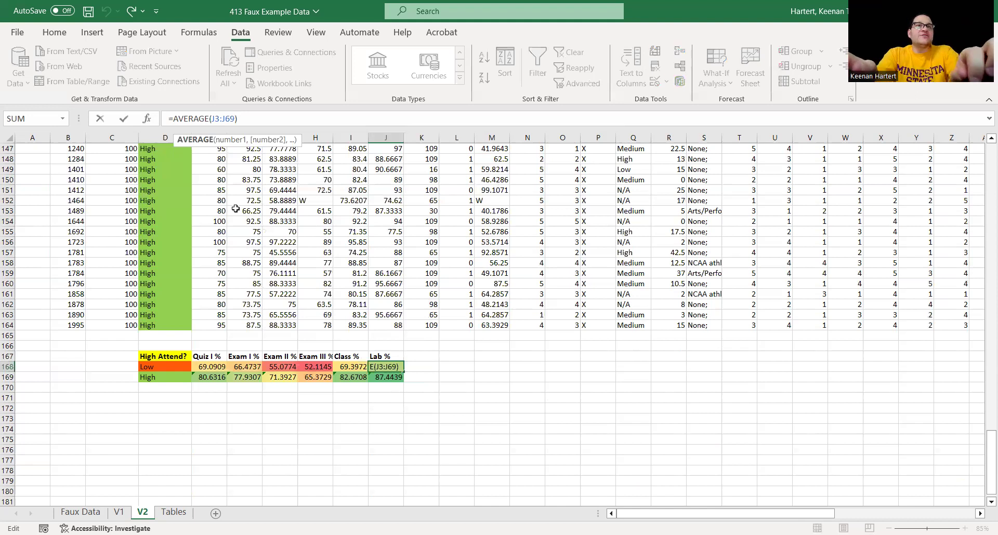
key("BackSpace")
key("BackSpace")
key("BackSpace")
key("BackSpace")
key("BackSpace")
key("BackSpace")
key("BackSpace")
type("median")
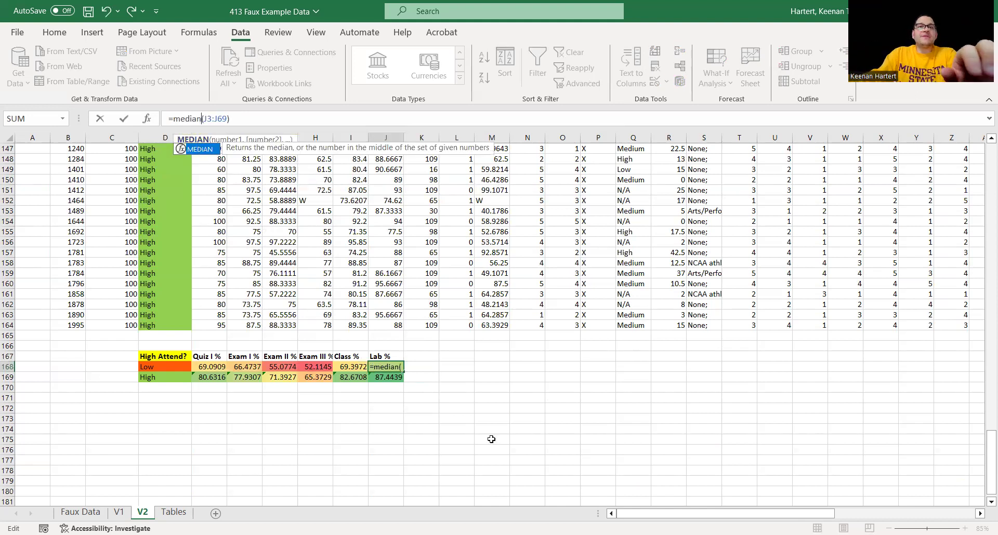
key("Tab")
key("ctrl+Return")
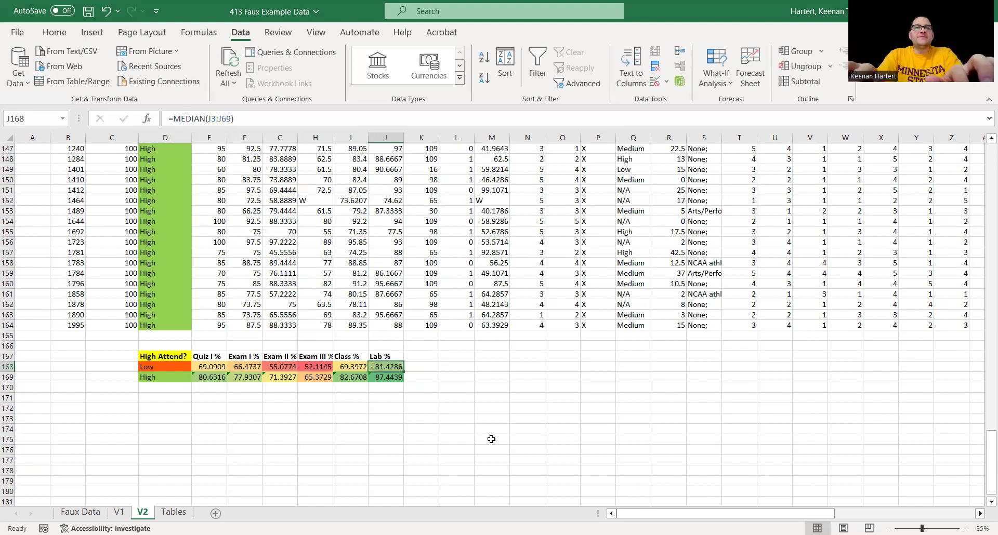
- Change the High Lab % formula in J169 to =MEDIAN(J70:J164)
double_click(380, 377)
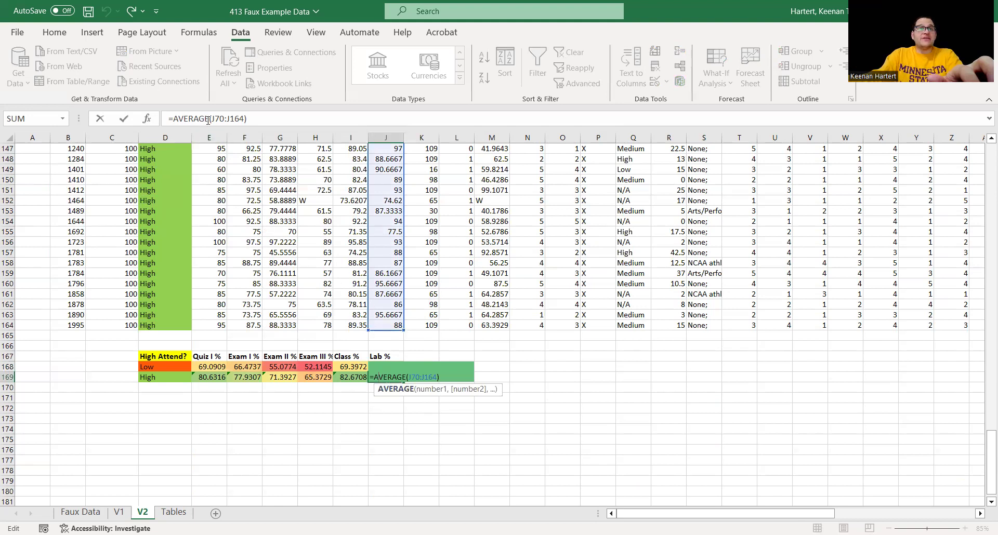
left_click_drag(208, 120, 174, 120)
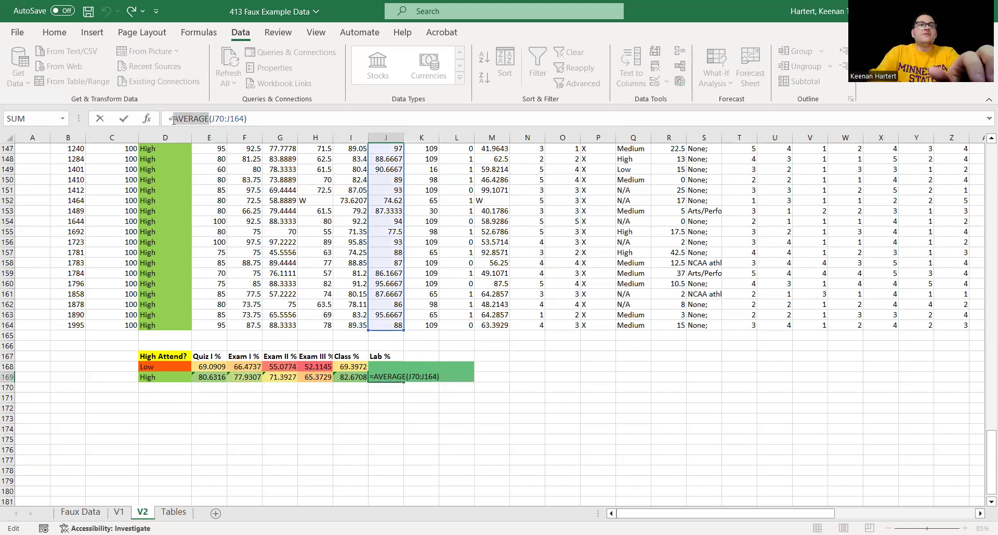
type("median")
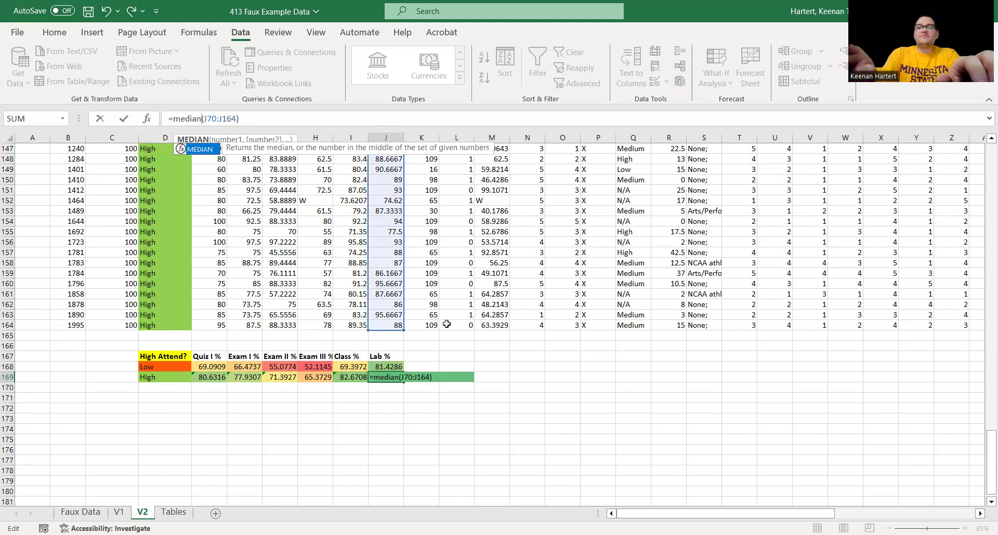
key("Return")
- Copy the two Lab % median formulas in J168:J169 across the other score columns, E168:I169
key("Up")
key("Up")
key("shift+Down")
key("ctrl+c")
key("ctrl+shift+Left")
key("shift+Right")
key("ctrl+v")
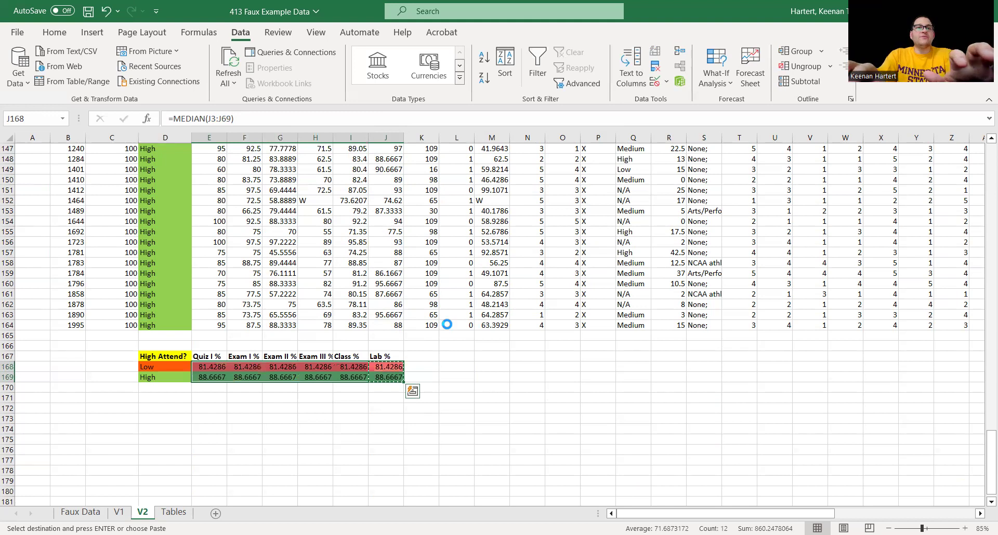
left_click(313, 418)
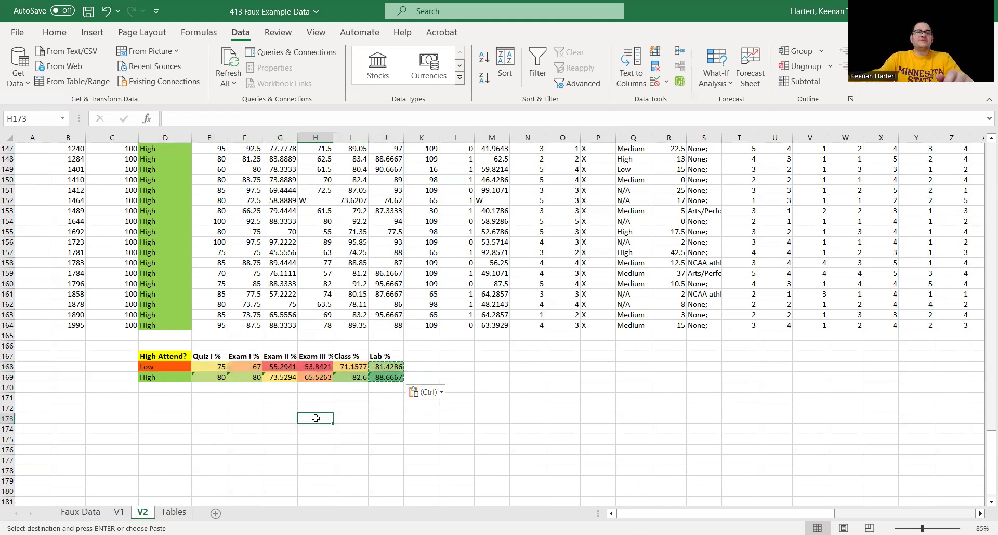
left_click(269, 420)
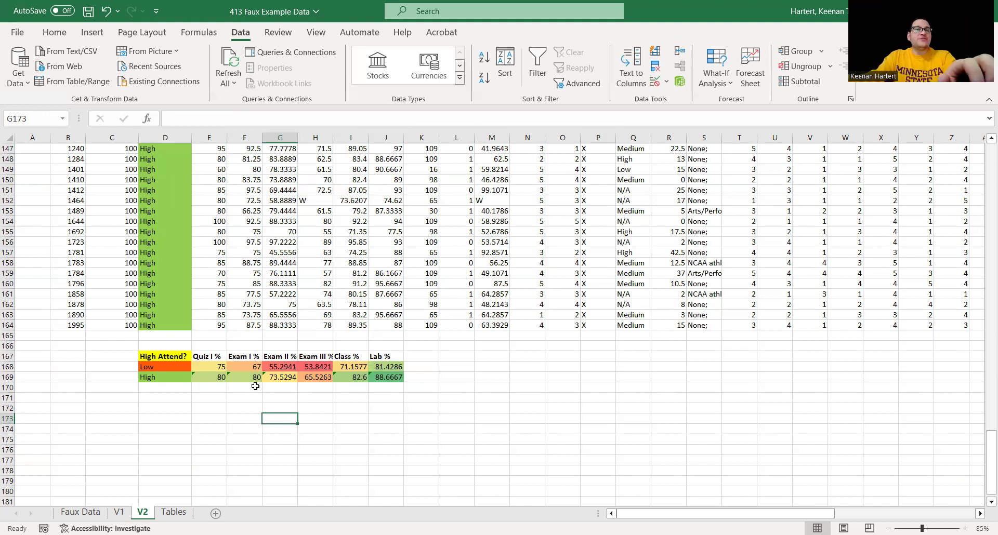
- Copy the summary table D167:J169 and paste it as values only starting at N168
left_click_drag(170, 356, 376, 374)
key("ctrl+c")
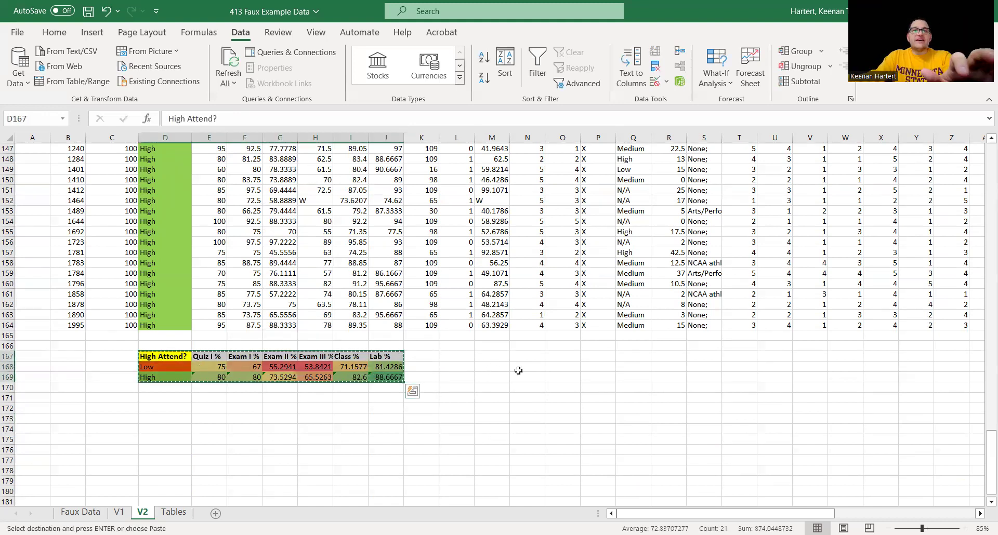
left_click(517, 368)
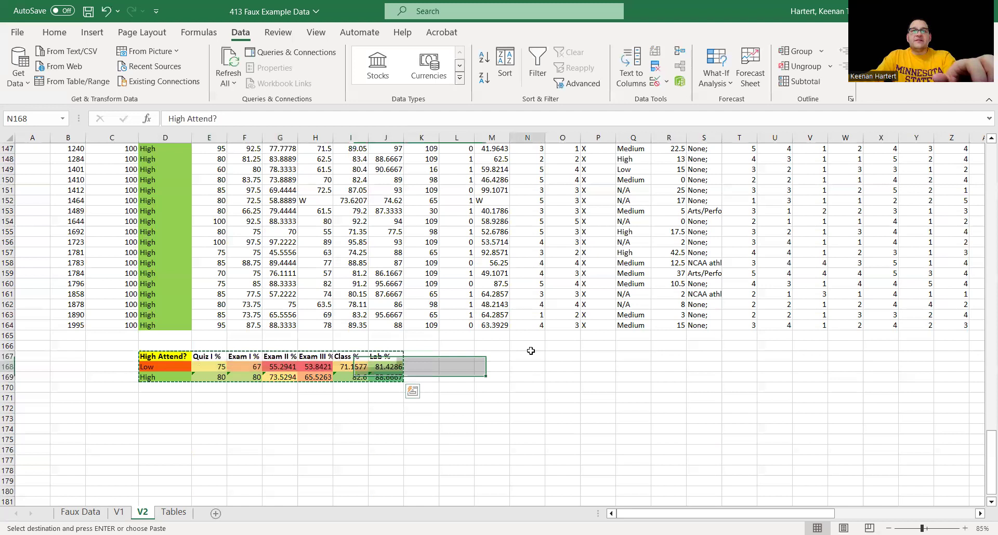
key("ctrl+v")
- Title the pasted values table "Medians" in bold in cell N167
left_click(530, 355)
type("Medians")
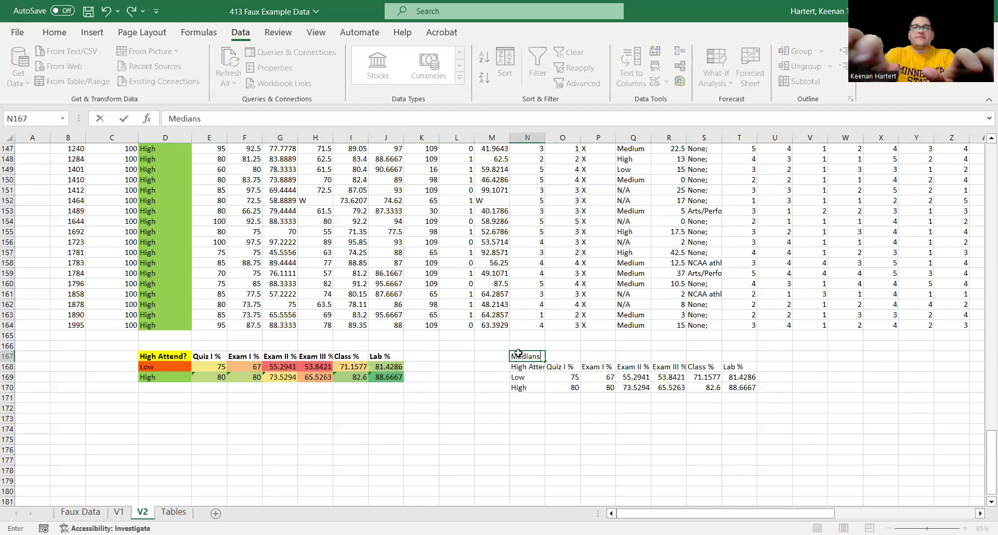
key("ctrl+Return")
key("ctrl+b")
left_click(494, 377)
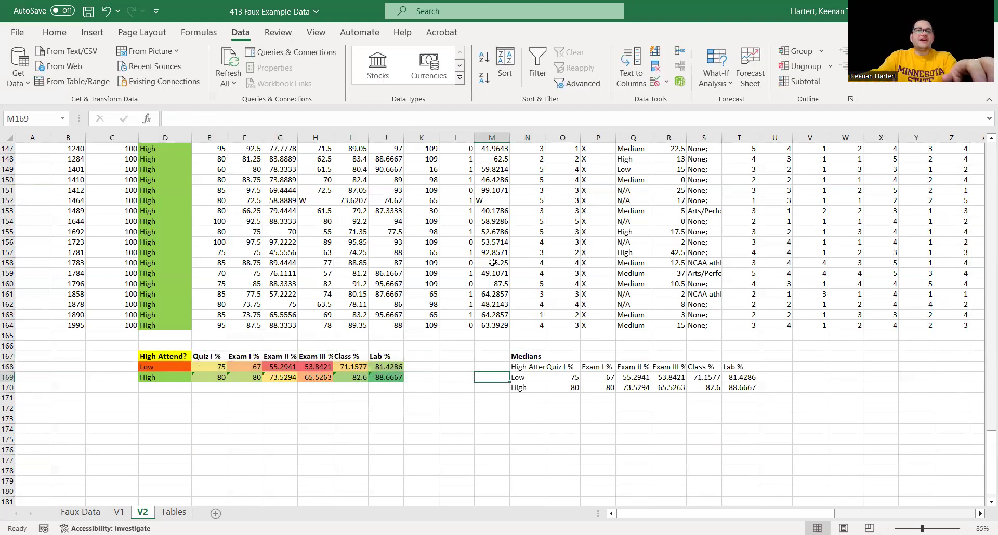
- Change the Low Lab % formula in J168 to the first quartile, =QUARTILE.EXC(J3:J69,1)
left_click(388, 364)
left_click(207, 118)
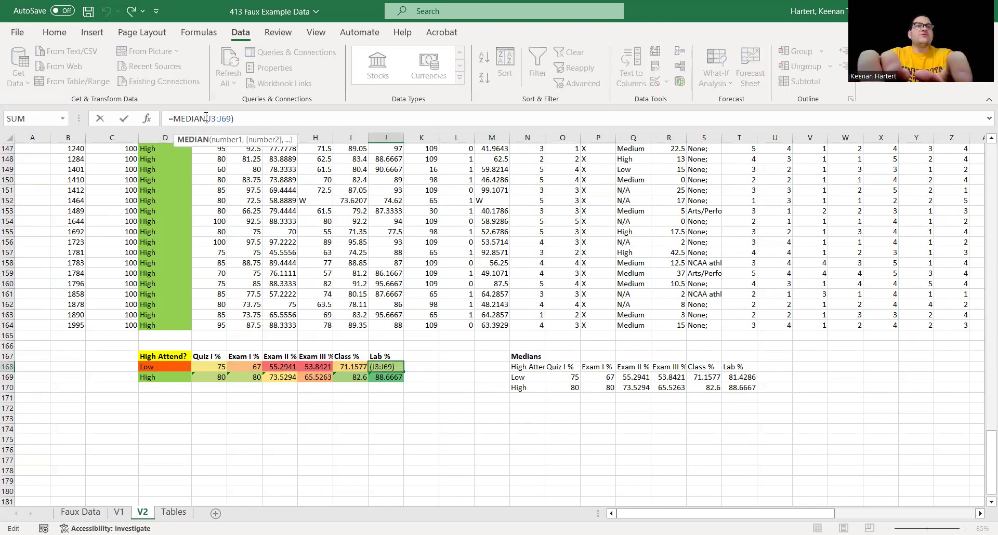
double_click(206, 118)
type("Quart")
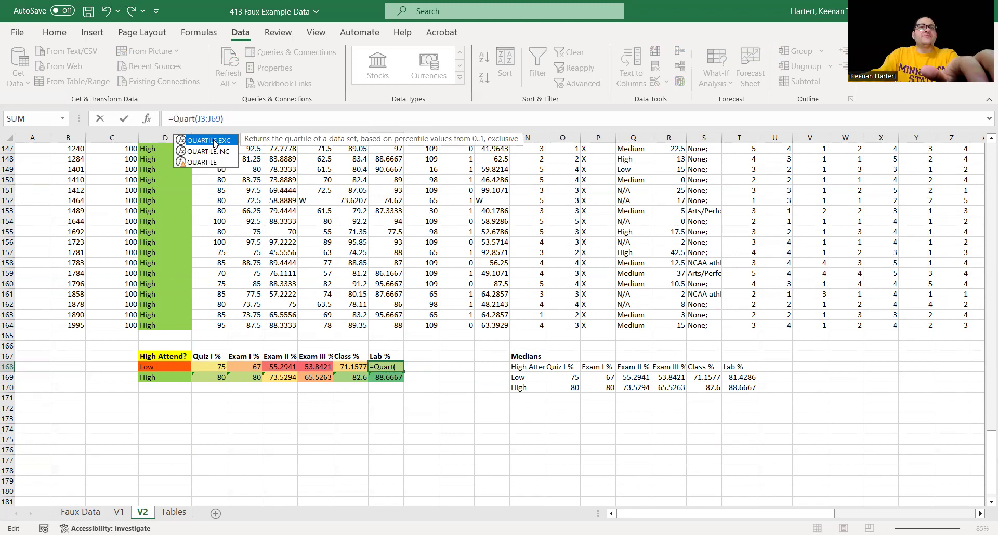
left_click(211, 152)
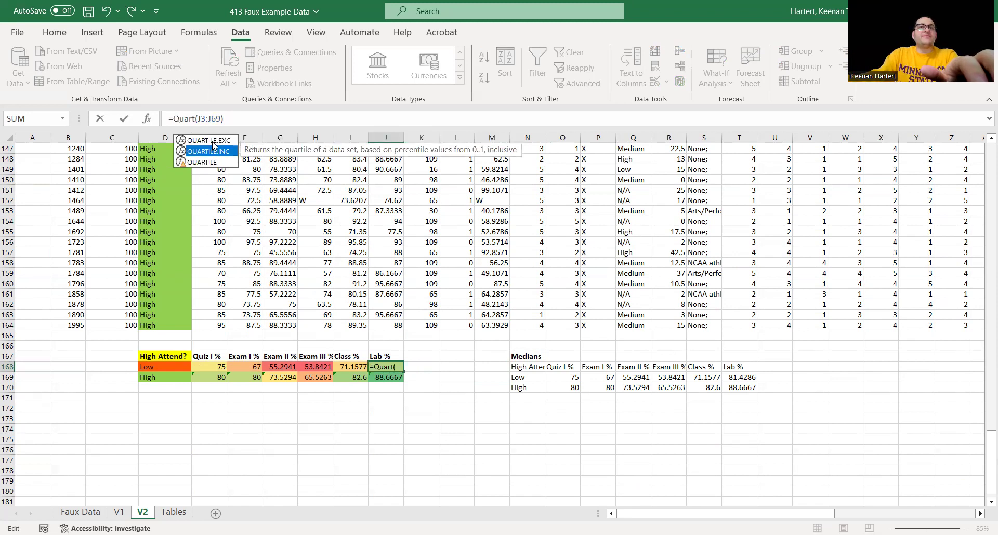
left_click(211, 142)
key("Tab")
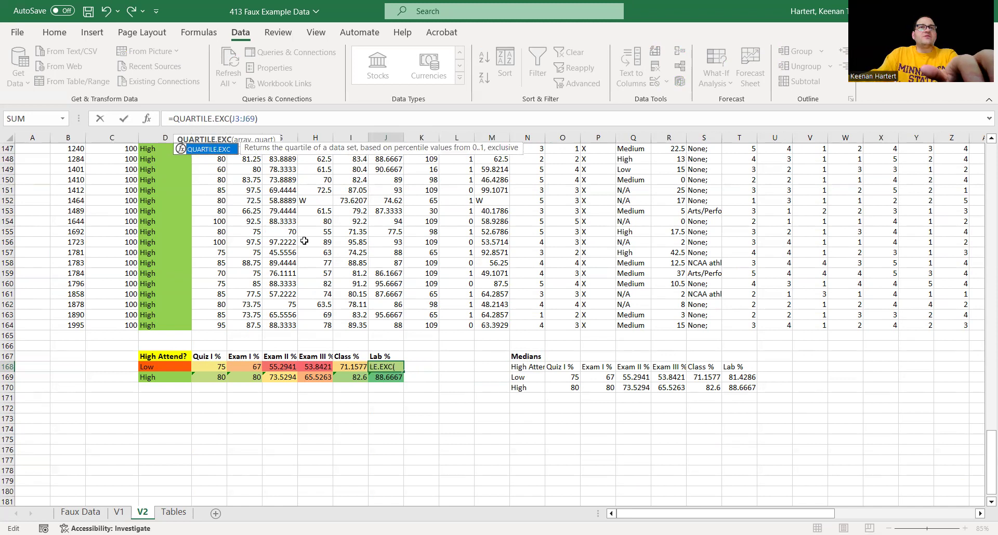
left_click(255, 119)
type(",")
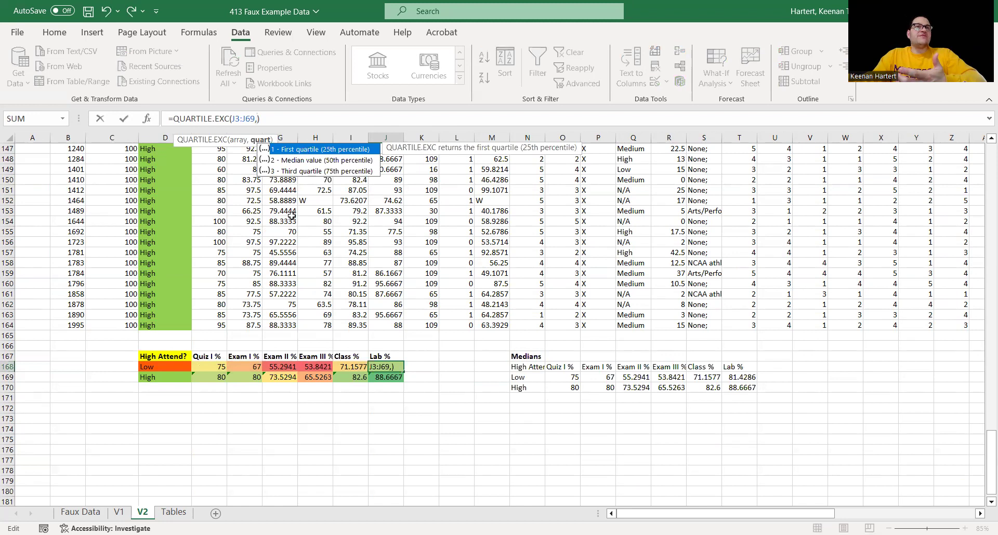
type("1")
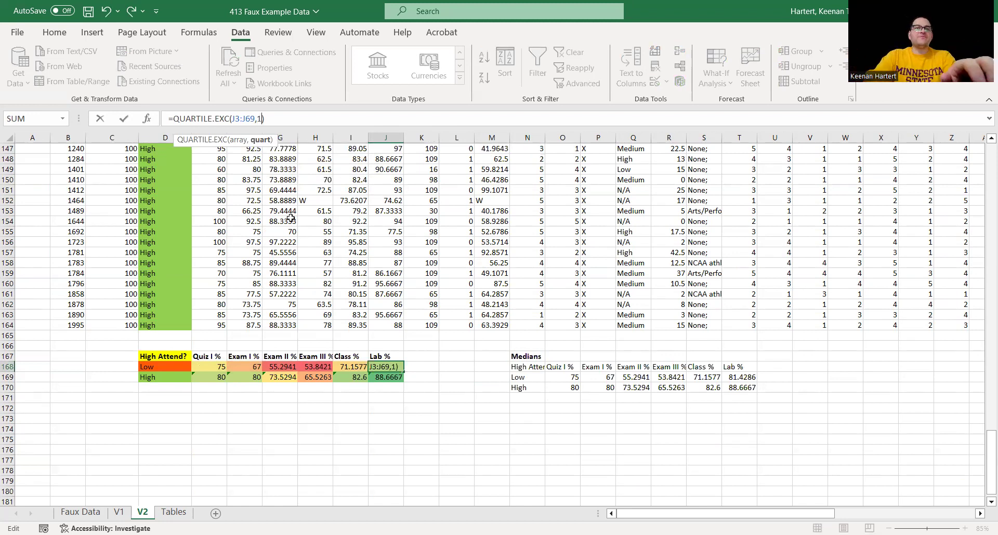
key("Return")
- Change the High Lab % formula in J169 to the first quartile, =QUARTILE.EXC(J70:J164,1)
key("F2")
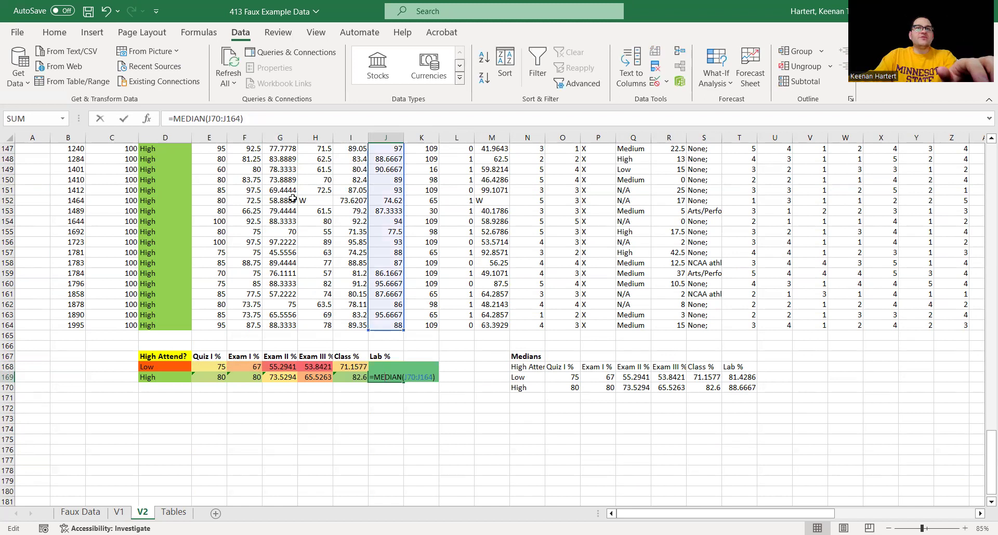
left_click(207, 119)
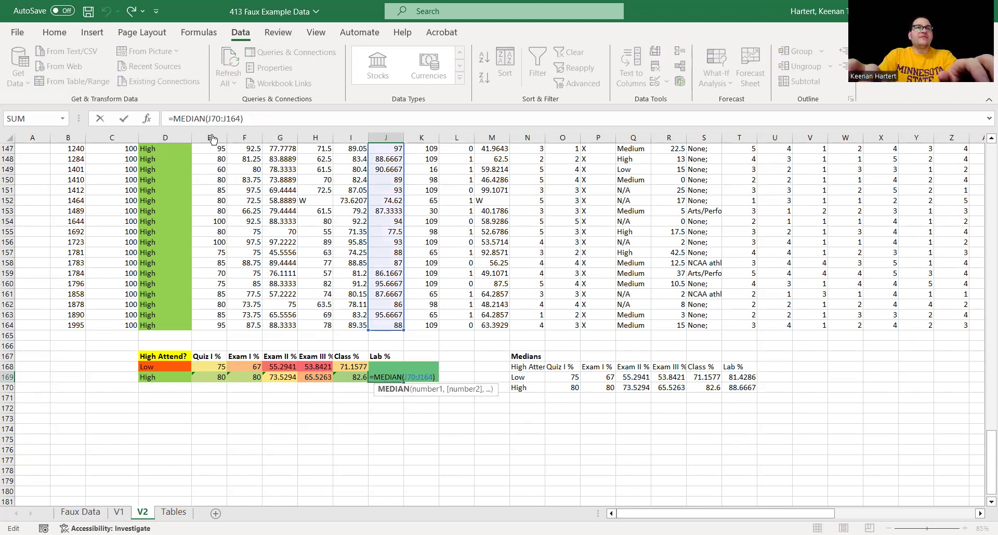
key("shift+Left")
key("shift+Left")
key("shift+Left")
key("shift+Left")
key("shift+Left")
key("shift+Left")
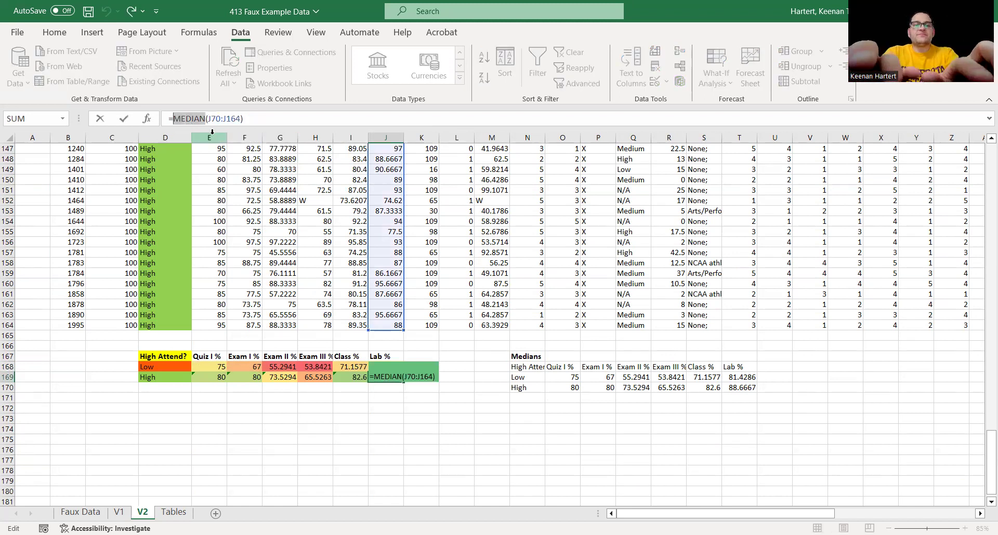
type("au")
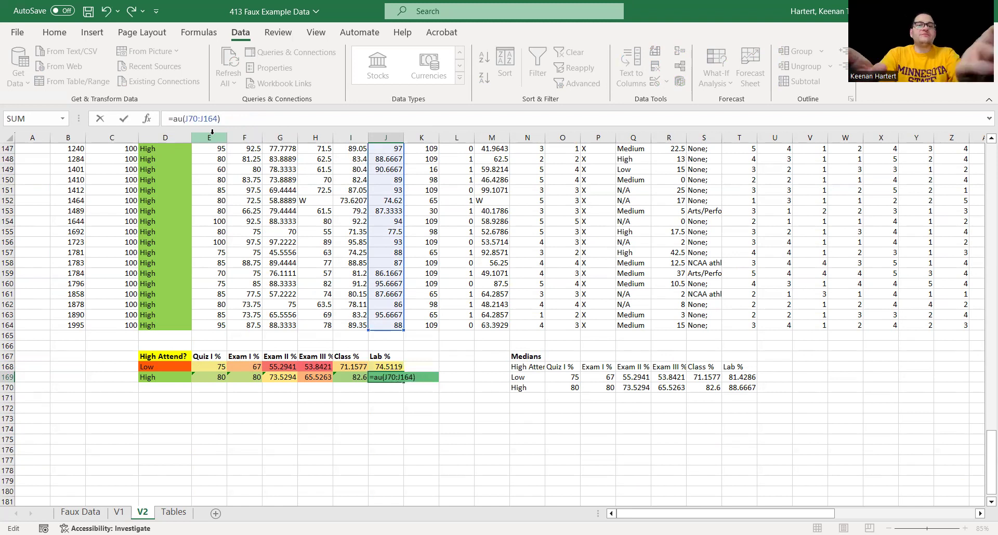
type("art")
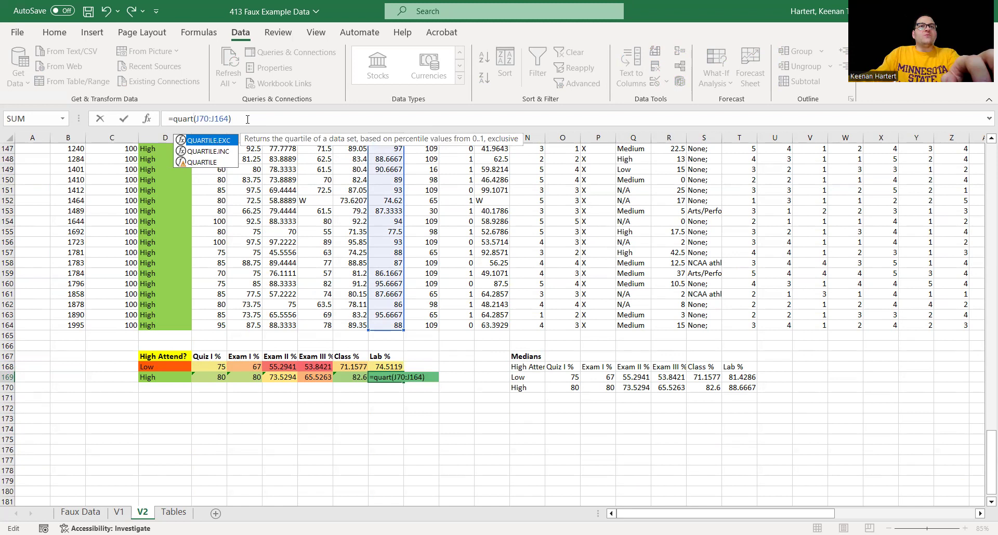
key("Tab")
left_click(265, 119)
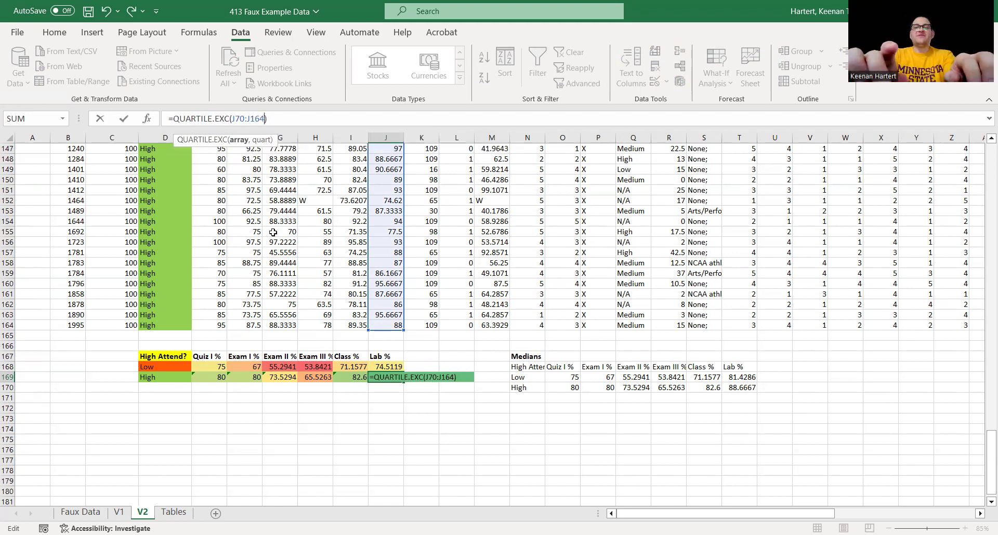
type(",")
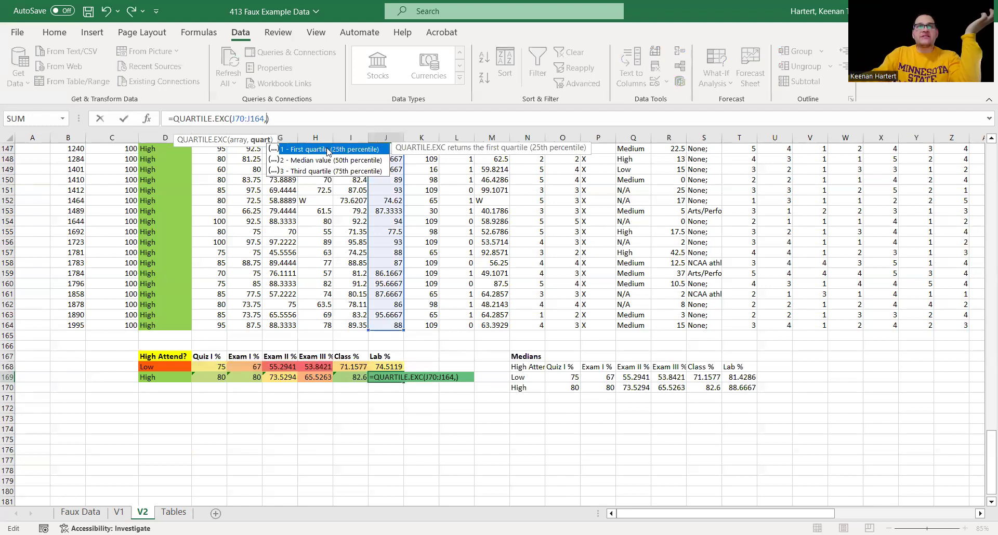
type("1")
key("Return")
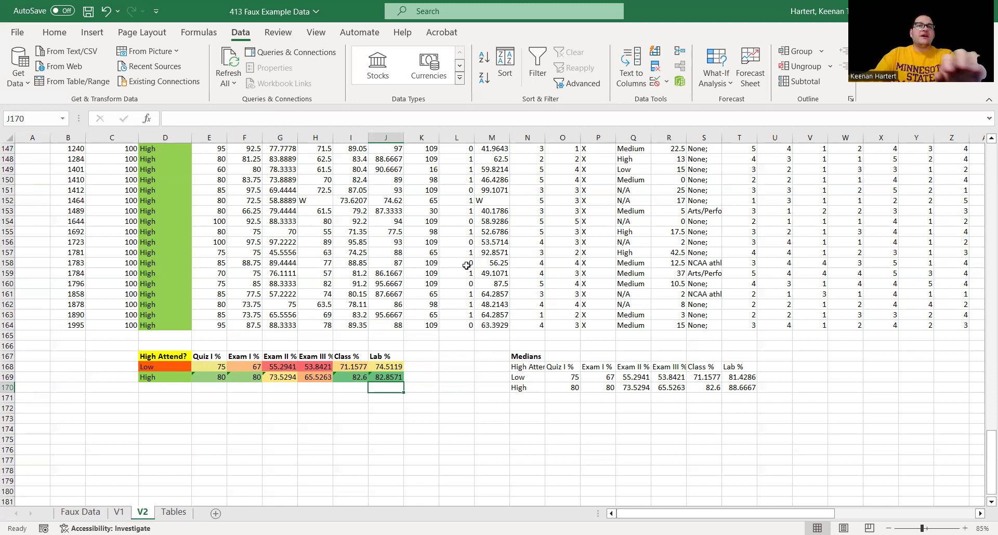
- Fill the first-quartile formulas from J168:J169 across to column E and paste E167:J169 as values only starting at N173
left_click_drag(380, 366, 202, 366)
left_click(208, 429)
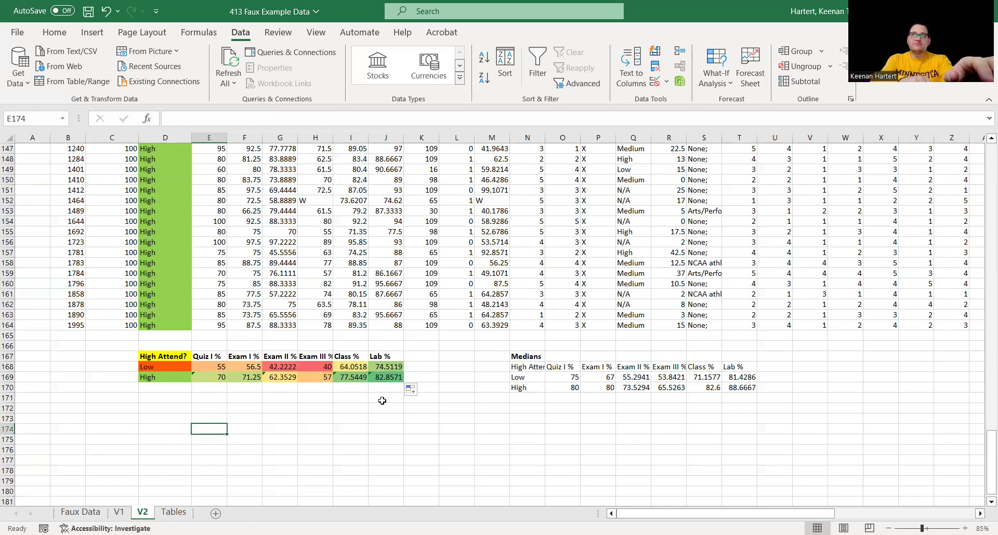
left_click_drag(221, 356, 381, 377)
key("ctrl+c")
left_click(410, 389)
right_click(525, 415)
left_click(563, 132)
- Title the pasted quartile values "25 %ile" in bold in cell N172
left_click(525, 367)
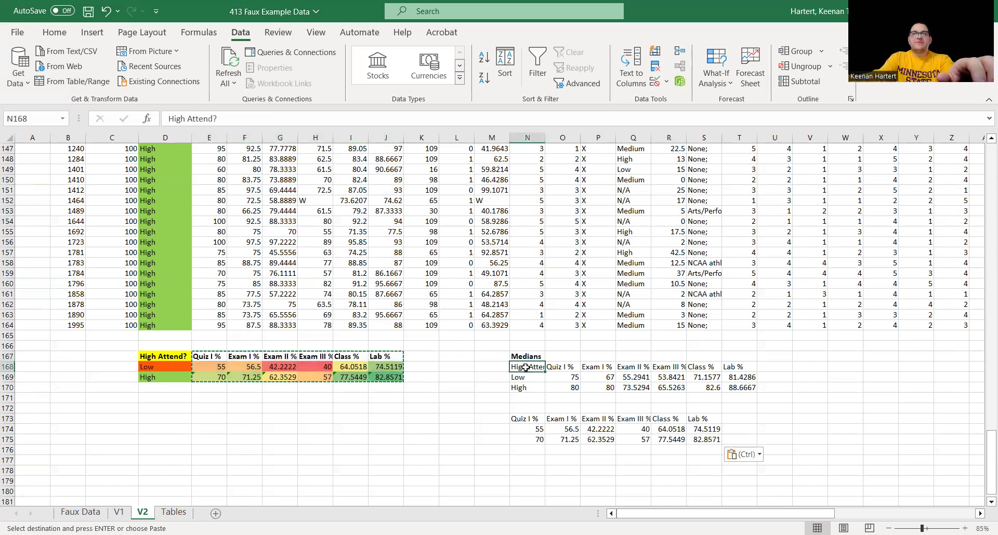
left_click(521, 407)
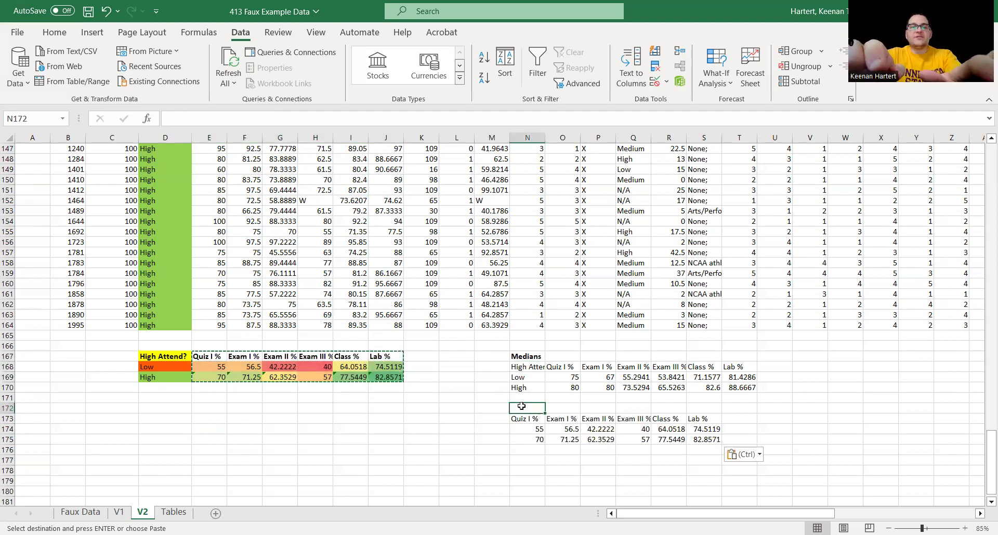
type("25thile")
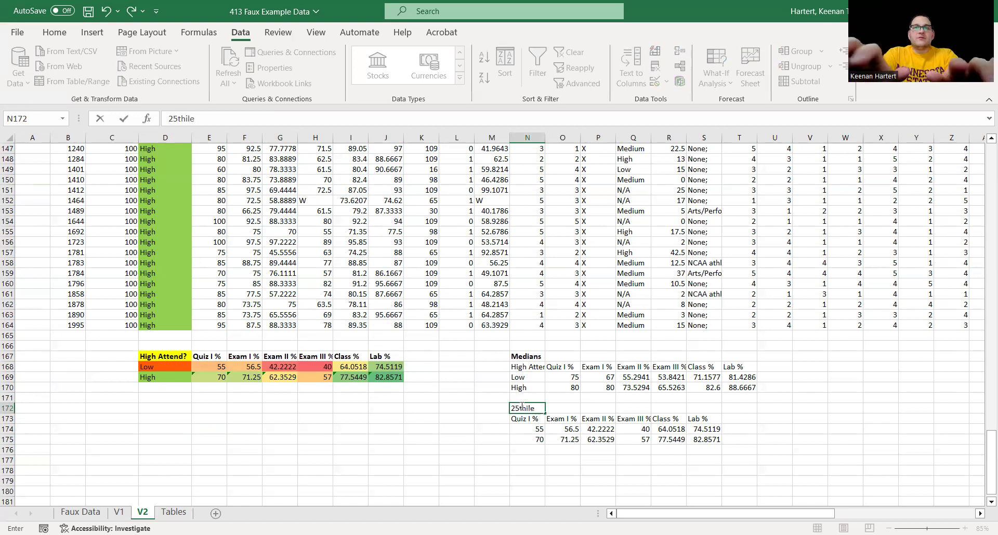
key("Return")
left_click(521, 407)
type("25")
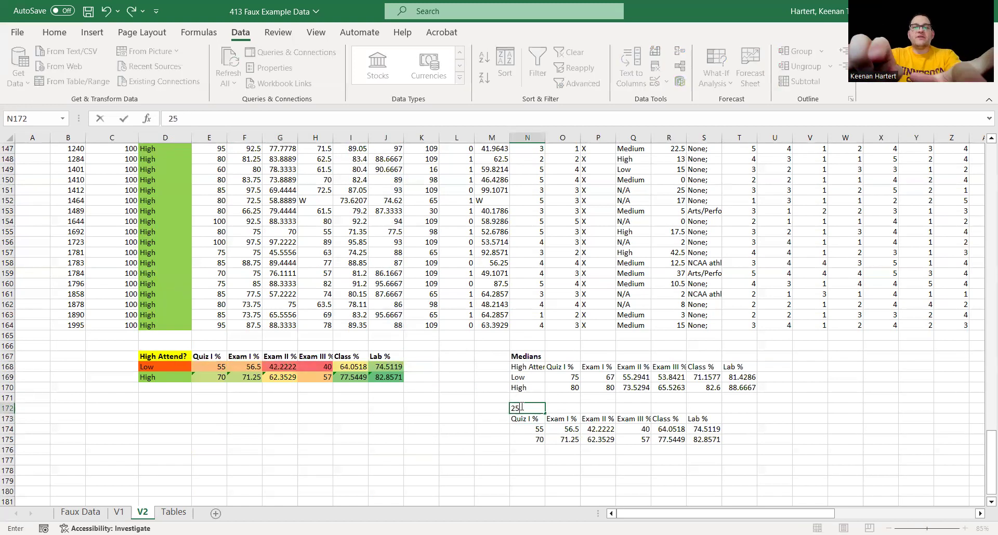
type(" %ile")
key("Return")
left_click(522, 407)
key("ctrl+b")
left_click(496, 421)
- Move the pasted quartile block N173:S175 one column over so it starts at O173
scroll(561, 372, "down", 1)
left_click(406, 348)
left_click(351, 338)
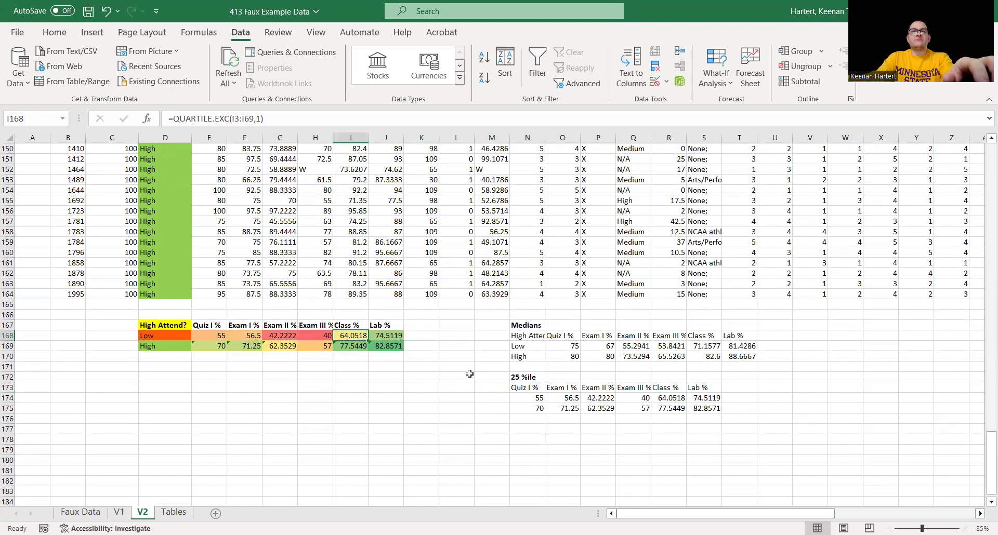
left_click_drag(528, 387, 747, 414)
left_click(562, 398)
- Copy the attendance labels D167:D169, paste them as values only starting at N173, and save the workbook
left_click_drag(166, 325, 165, 340)
key("ctrl+c")
key("ctrl+q")
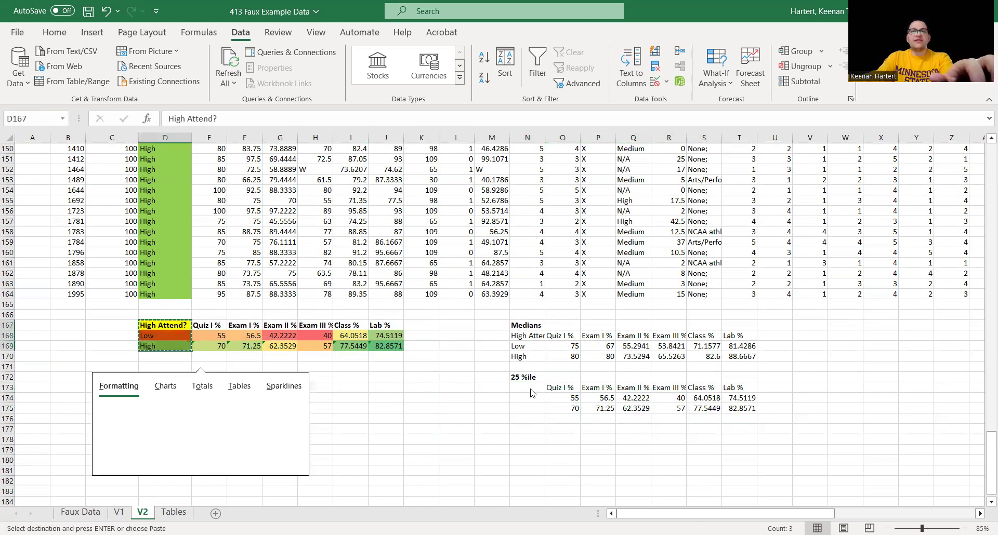
right_click(532, 391)
left_click(582, 210)
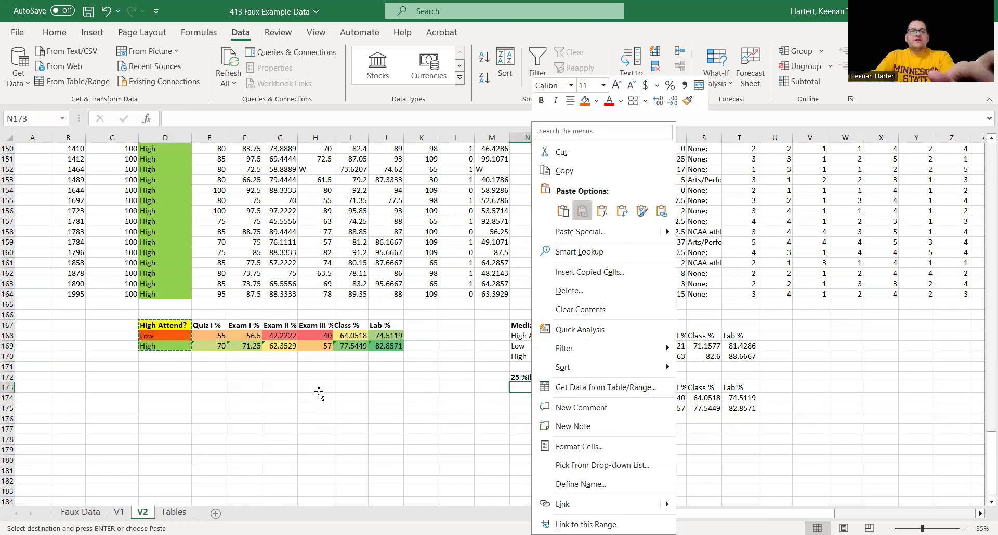
left_click(266, 386)
key("ctrl+s")
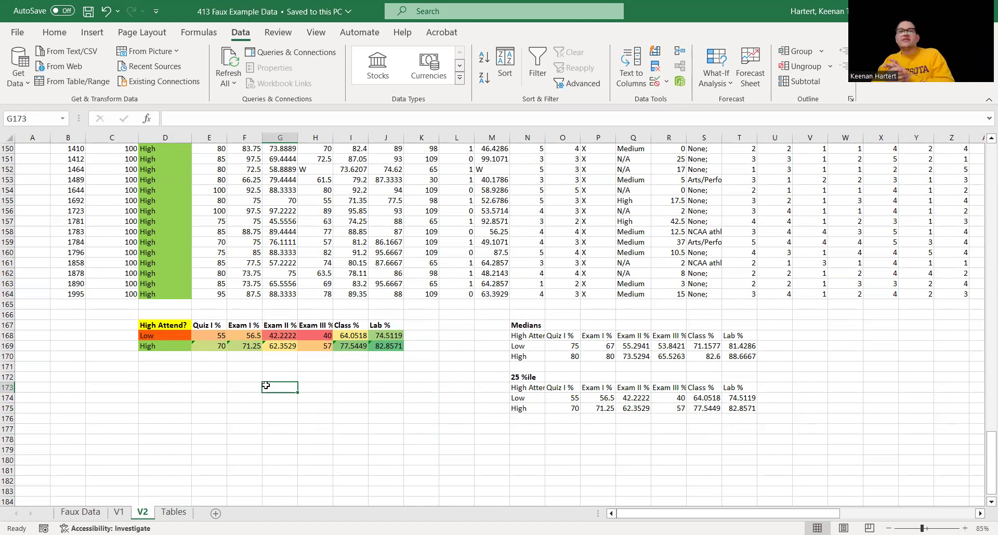
- Review the survey question headers in row 2 from column S across to column AO
scroll(440, 242, "up", 14)
left_click(727, 284)
left_click(698, 335)
key("ctrl+Up")
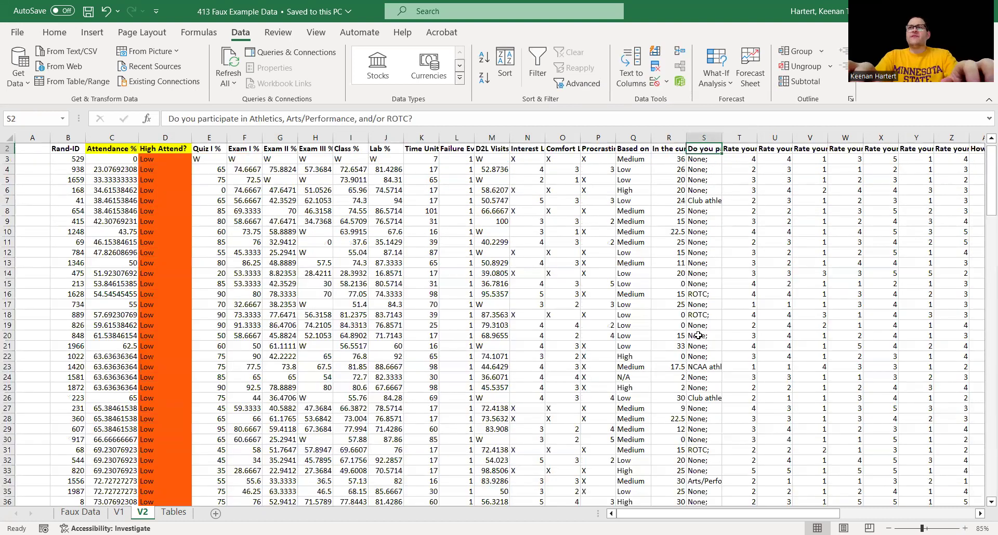
key("Right")
key("Right")
key("Right")
key("Right")
key("Right")
key("Right")
key("Right")
key("Right")
key("Right")
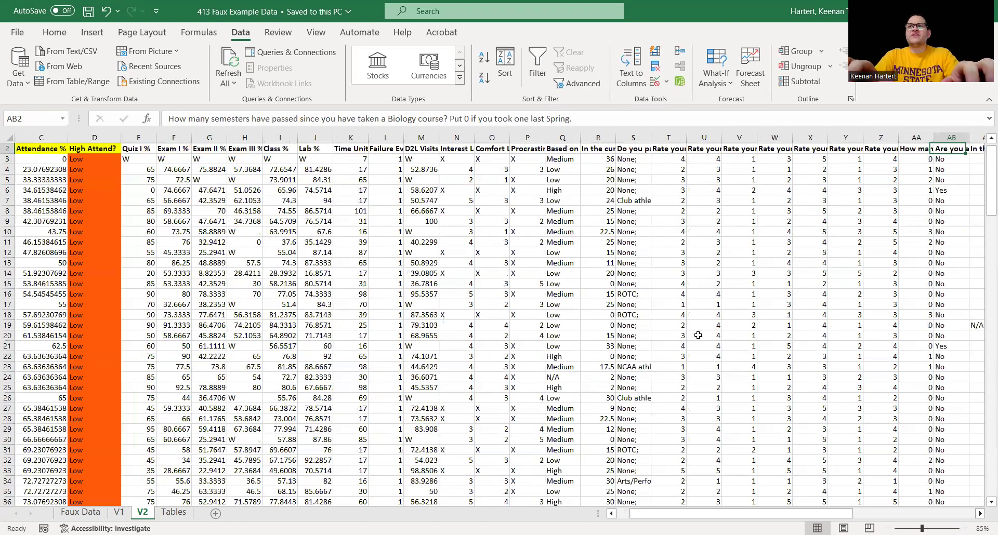
key("Right")
key("Right")
key("Right")
key("Right")
key("Right")
key("Right")
key("Right")
key("Right")
key("Right")
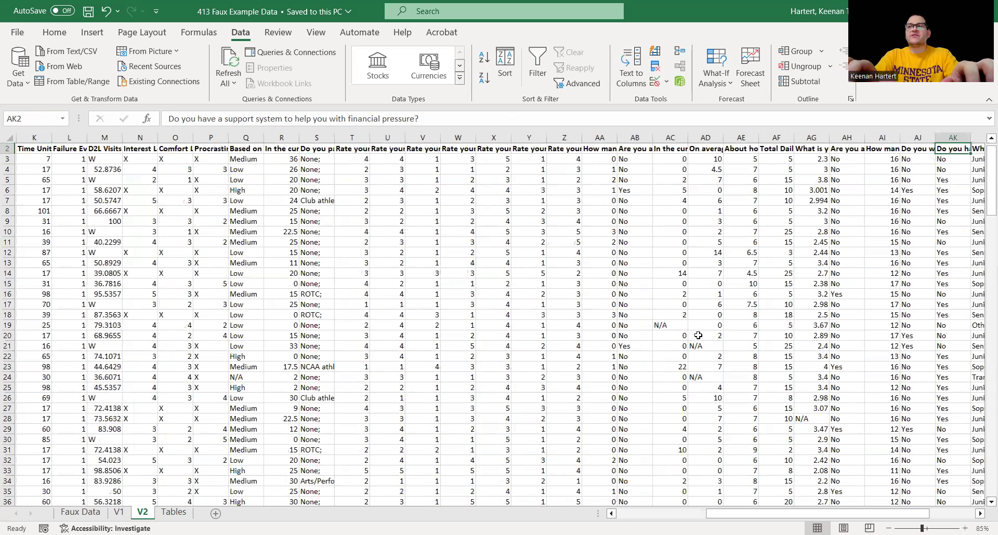
key("Right")
key("Right")
key("Right")
key("Right")
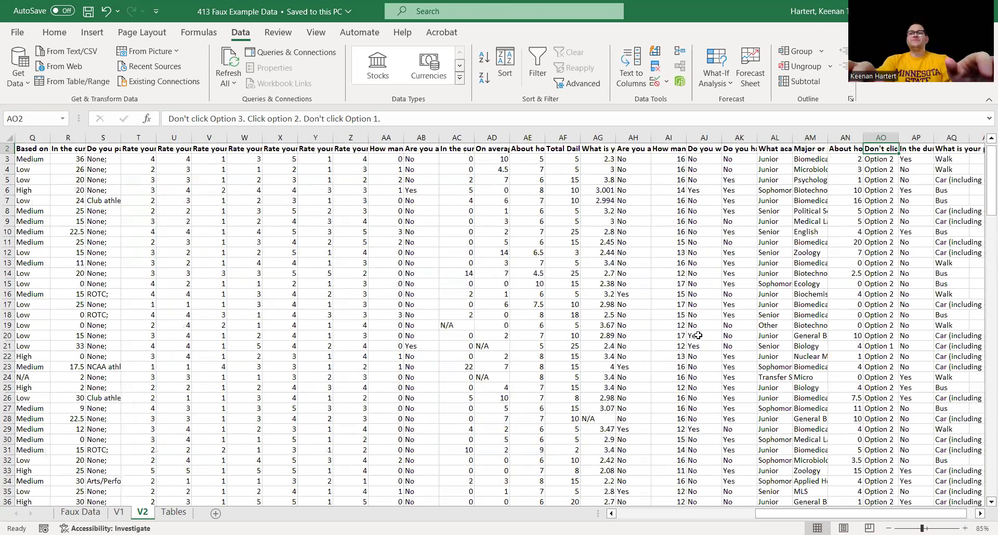
- Examine the Major or Emphasis header and its first few entries in column AM
key("Left")
key("Left")
key("Down")
key("Up")
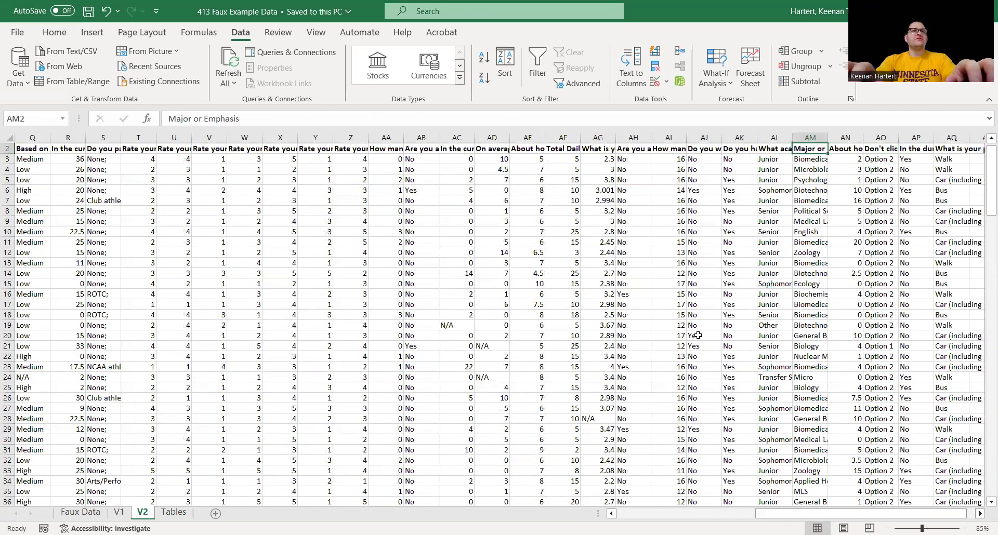
key("Down")
key("Down")
key("Down")
key("Down")
key("Down")
key("Up")
key("Up")
key("Up")
key("Up")
key("Up")
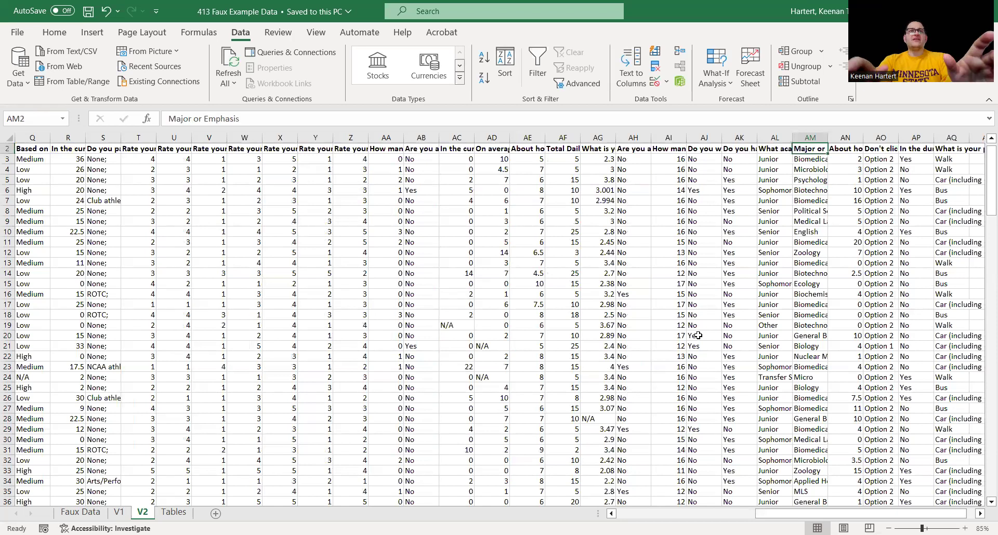
key("Down")
key("Down")
key("Up")
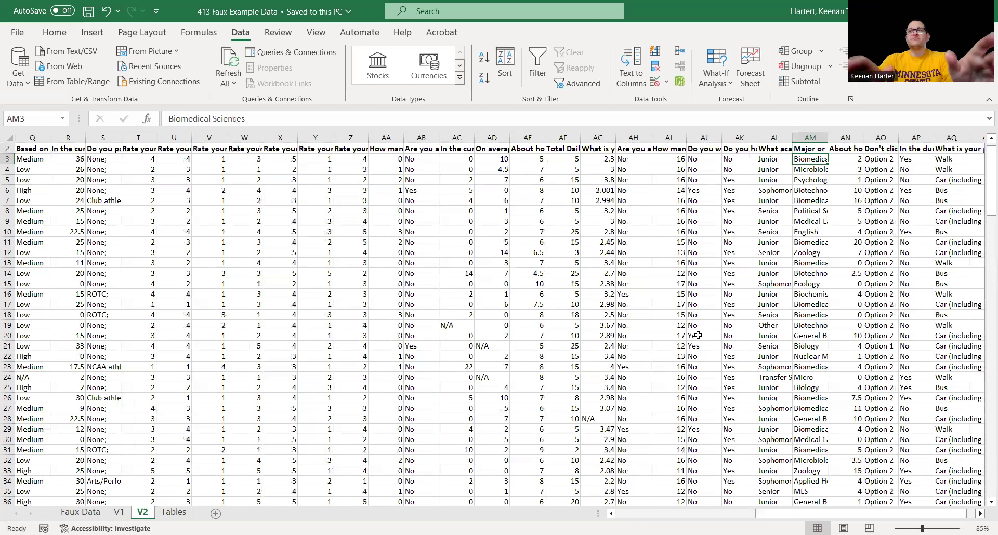
key("Up")
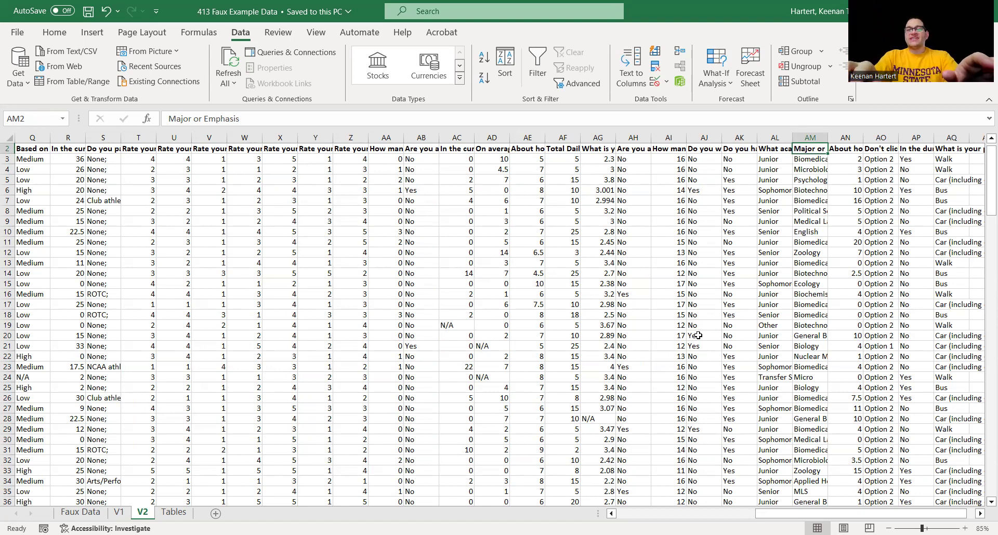
- Copy the Major or Emphasis column AM2:AM164 and paste it below the data starting at W168
key("ctrl+shift+Down")
key("ctrl+shift+Up")
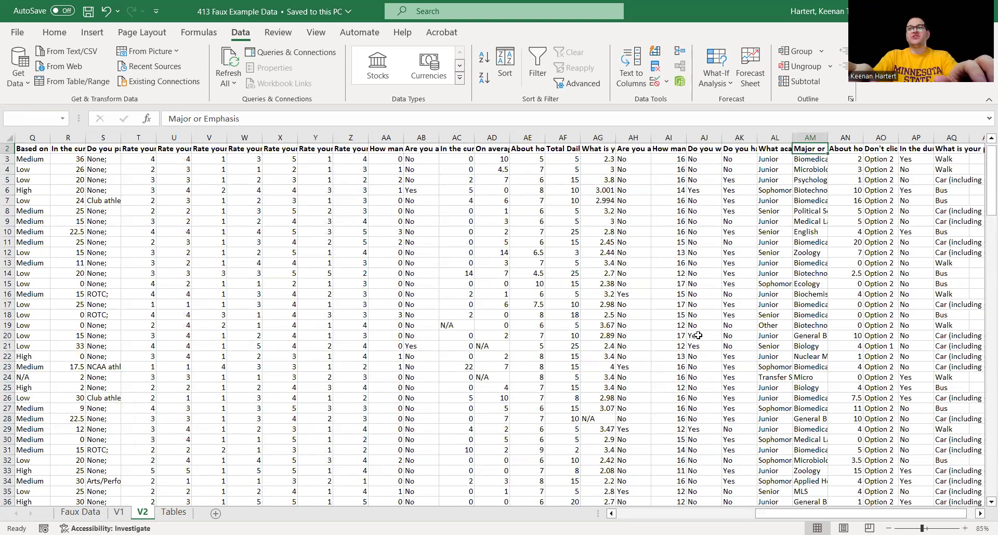
key("ctrl+shift+Down")
key("ctrl+c")
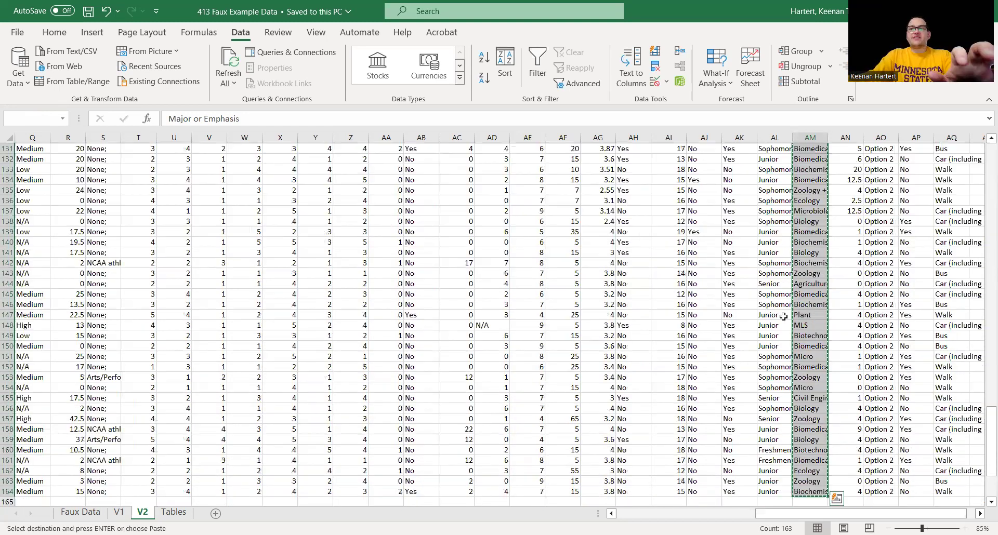
scroll(228, 187, "down", 11)
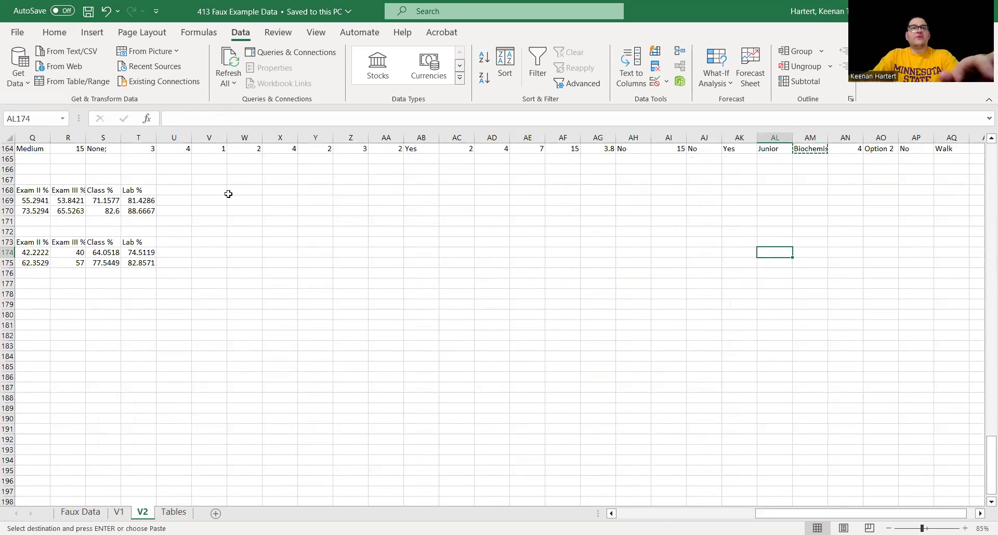
left_click(246, 191)
right_click(245, 191)
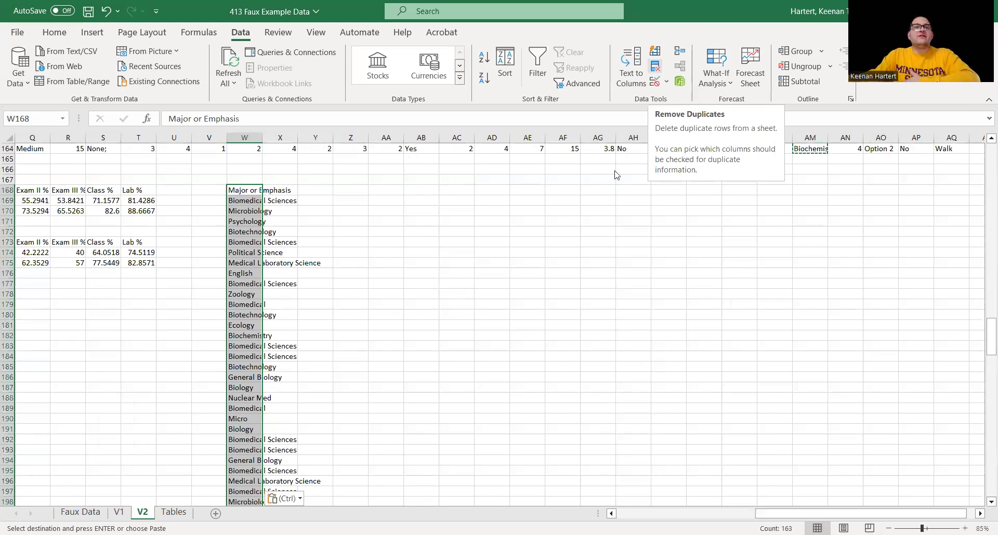
- Remove the duplicate entries from the pasted Major or Emphasis list and look over the remaining majors
left_click(654, 70)
left_click(381, 367)
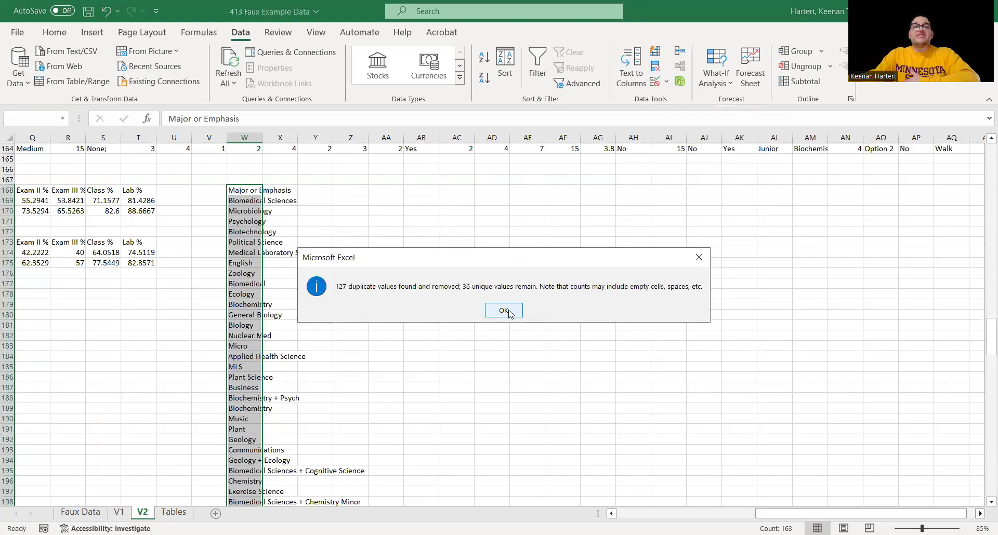
left_click(513, 312)
scroll(381, 310, "down", 6)
scroll(374, 317, "up", 8)
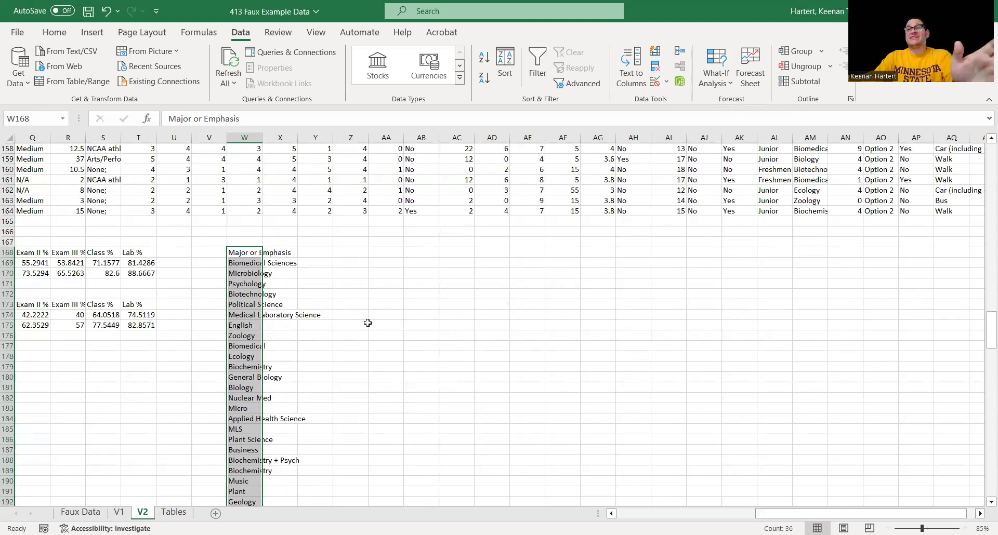
scroll(358, 311, "down", 3)
scroll(357, 299, "up", 3)
scroll(343, 280, "down", 2)
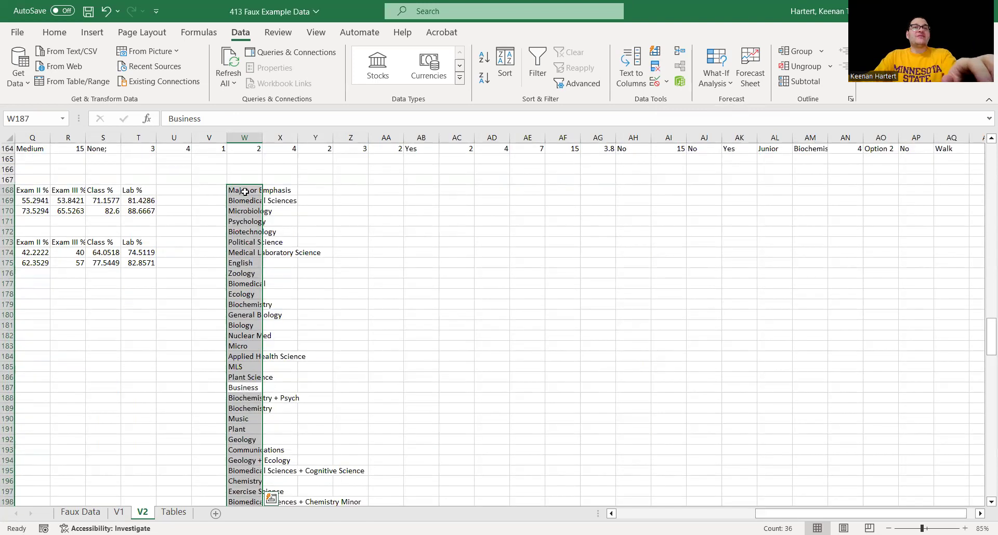
- Bold the "Major or Emphasis" header in cell W168
left_click(245, 192)
key("ctrl+b")
left_click(527, 252)
scroll(238, 245, "down", 1)
- Move the whole list of unique majors from column W to start at AL166
left_click(241, 294)
scroll(250, 338, "down", 3)
scroll(356, 309, "up", 2)
key("ctrl+a")
key("ctrl+c")
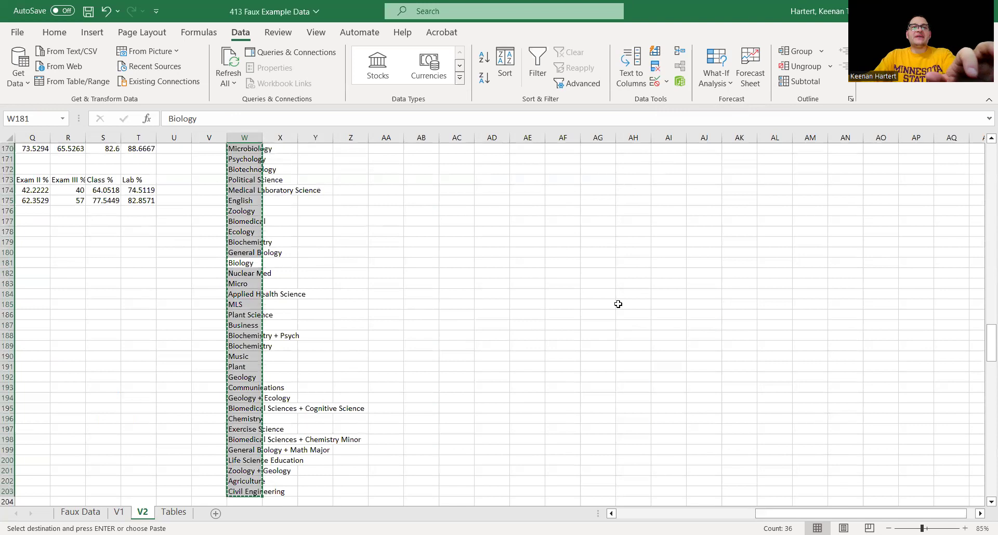
scroll(624, 306, "up", 4)
scroll(826, 275, "up", 1)
left_click(754, 264)
left_click(772, 265)
key("ctrl+v")
left_click(706, 326)
- Enter "#" as the count column header in cell AM166
left_click(803, 261)
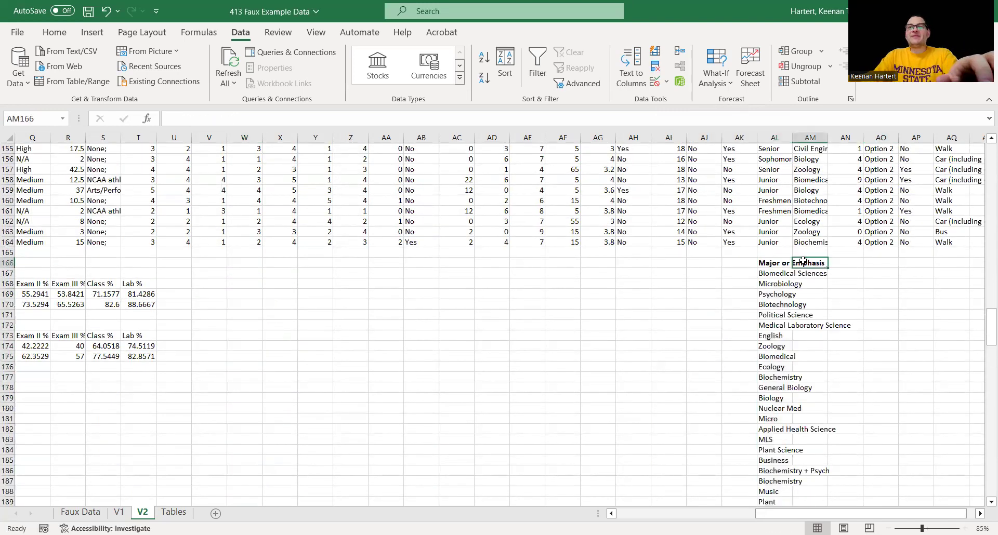
type("#")
key("Return")
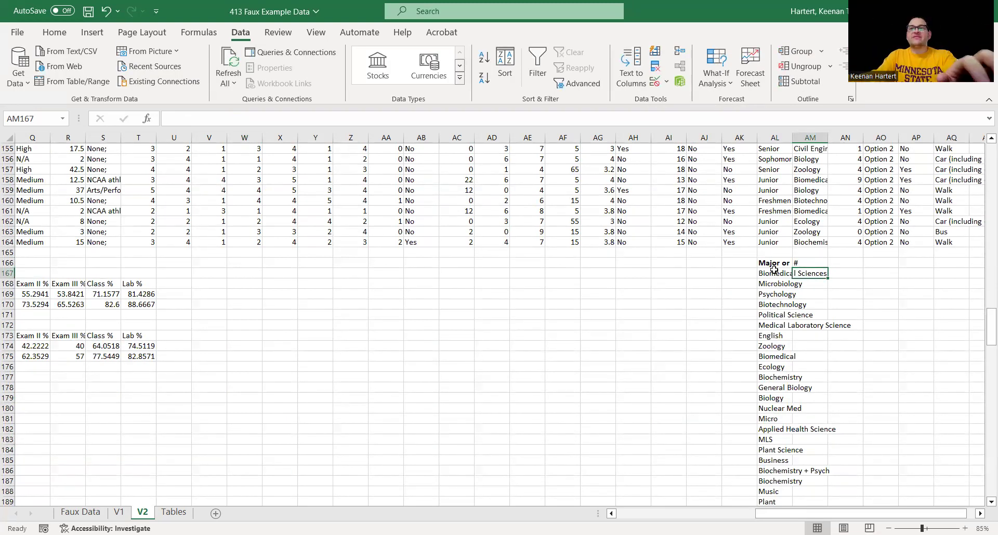
- Right-align the unique major names in AL167:AL201
left_click_drag(773, 274, 766, 303)
key("ctrl+shift+Down")
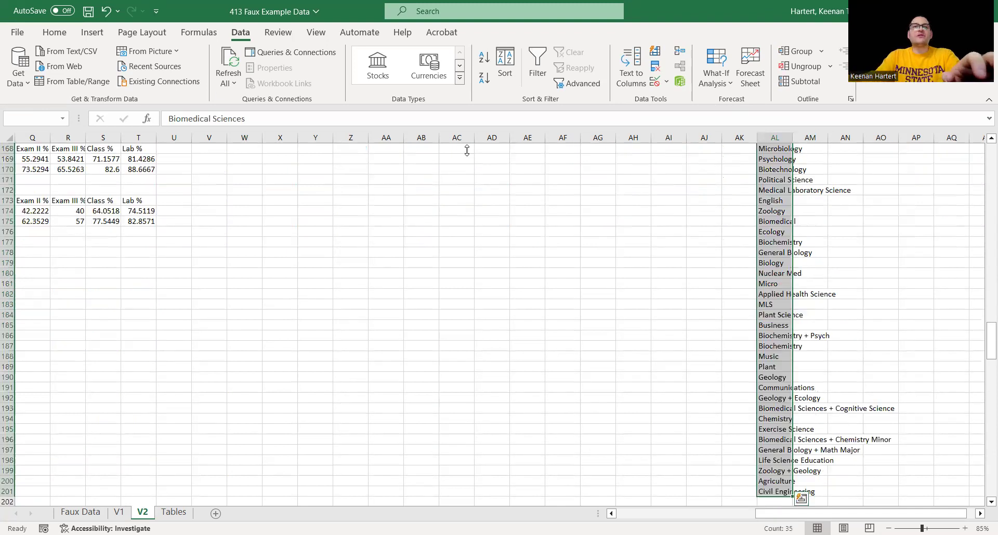
left_click(55, 33)
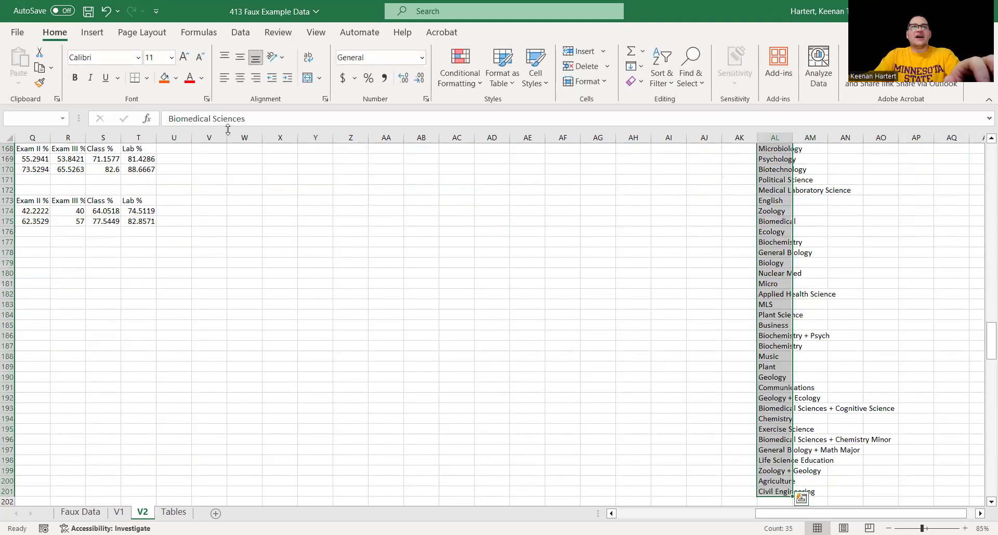
left_click(255, 78)
scroll(712, 321, "up", 3)
scroll(712, 320, "up", 3)
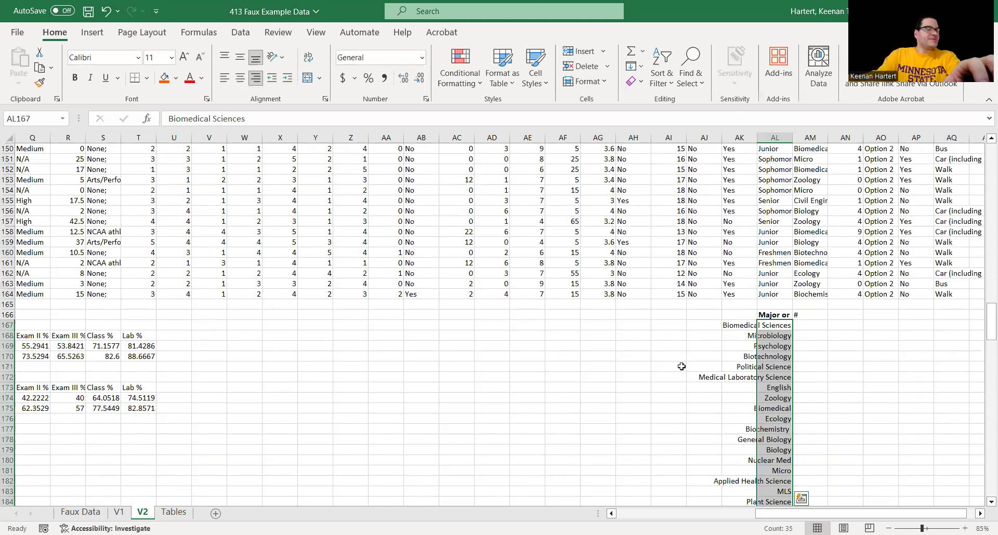
- Enter a COUNTIF formula in AM167 that counts the major in AL167 within AM3:AM164
left_click(809, 316)
left_click(809, 327)
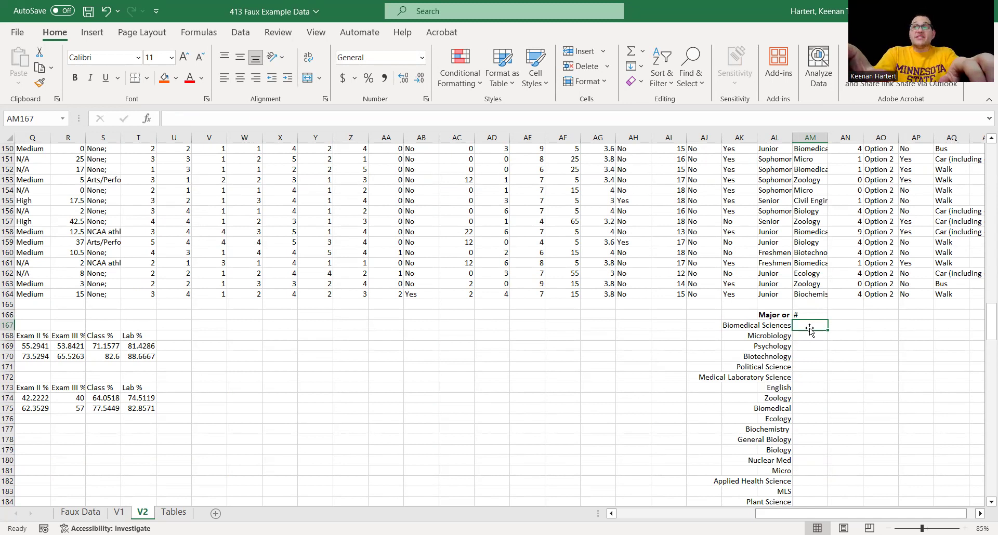
type("=countif")
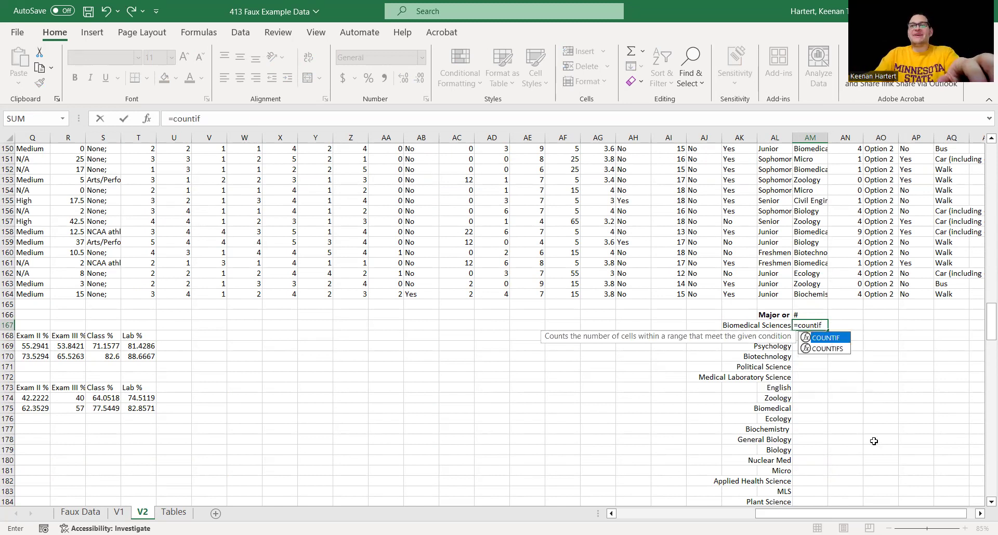
key("Tab")
left_click_drag(808, 294, 802, 245)
key("ctrl+shift+Up")
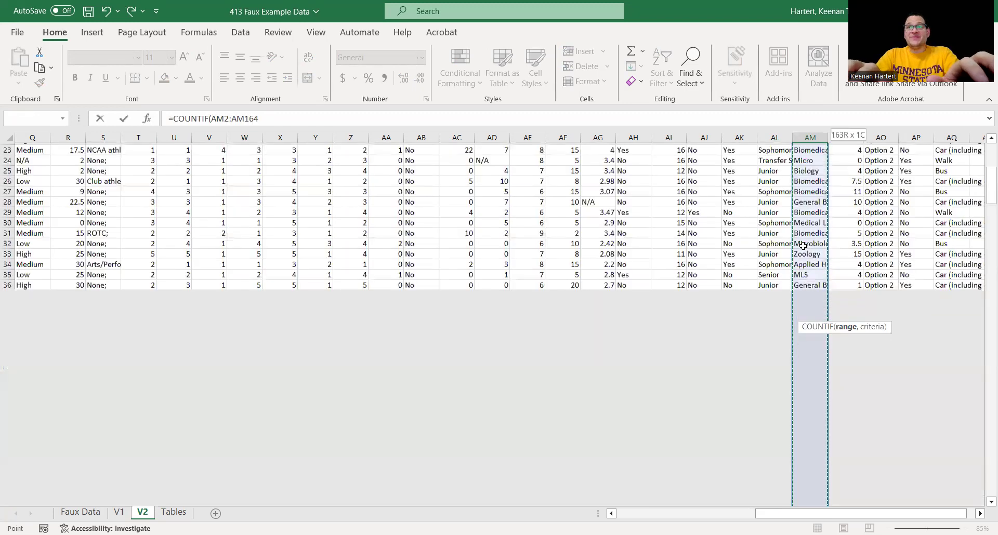
key("shift+Down")
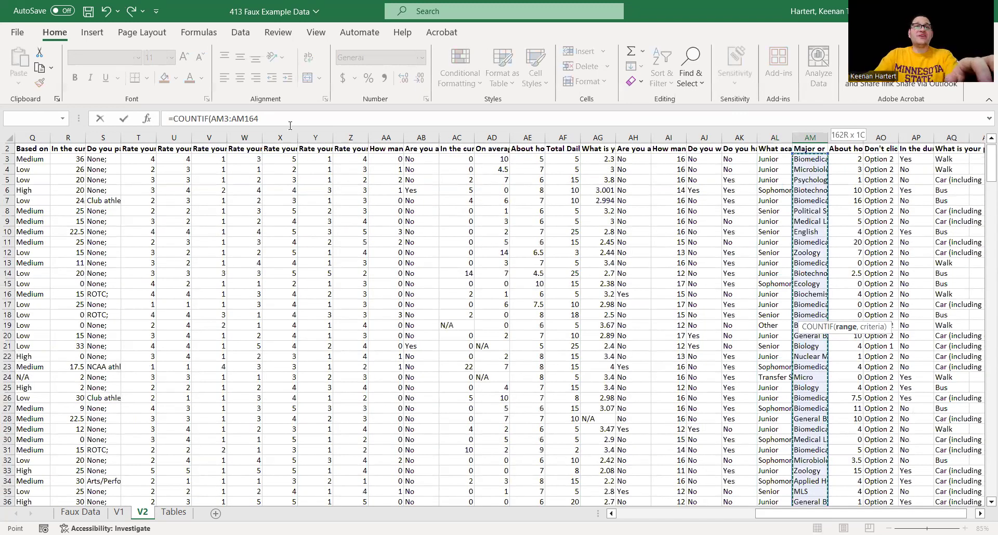
type(",")
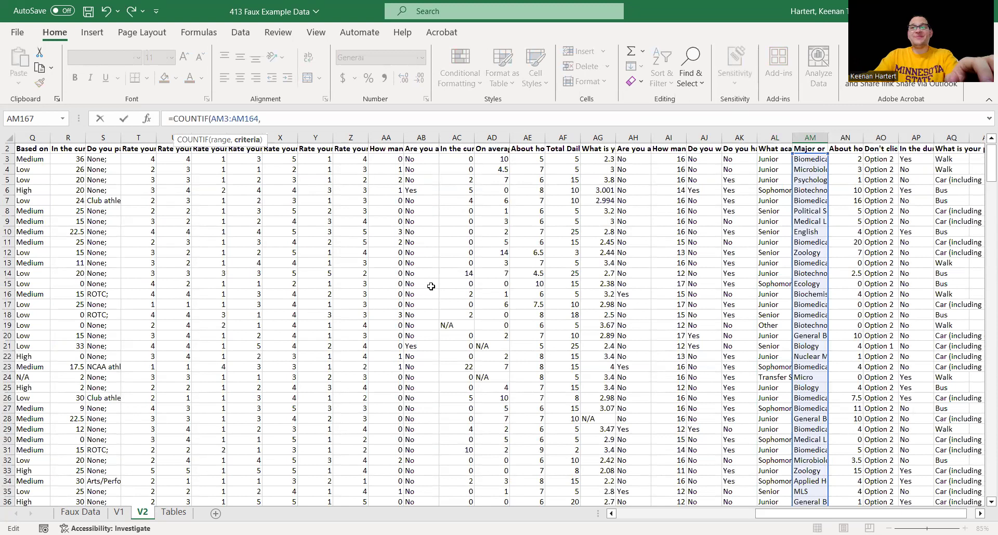
scroll(728, 367, "down", 15)
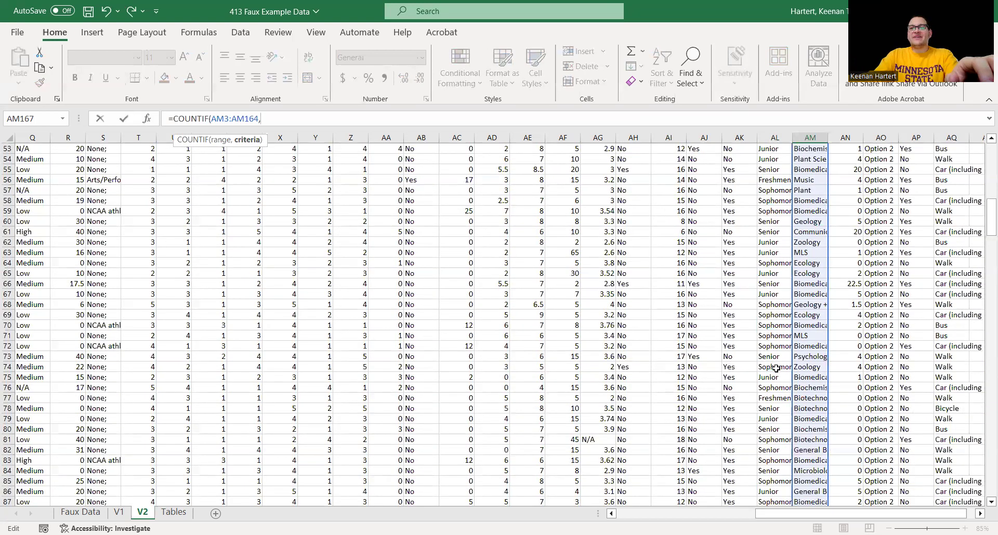
scroll(759, 318, "down", 20)
left_click(779, 273)
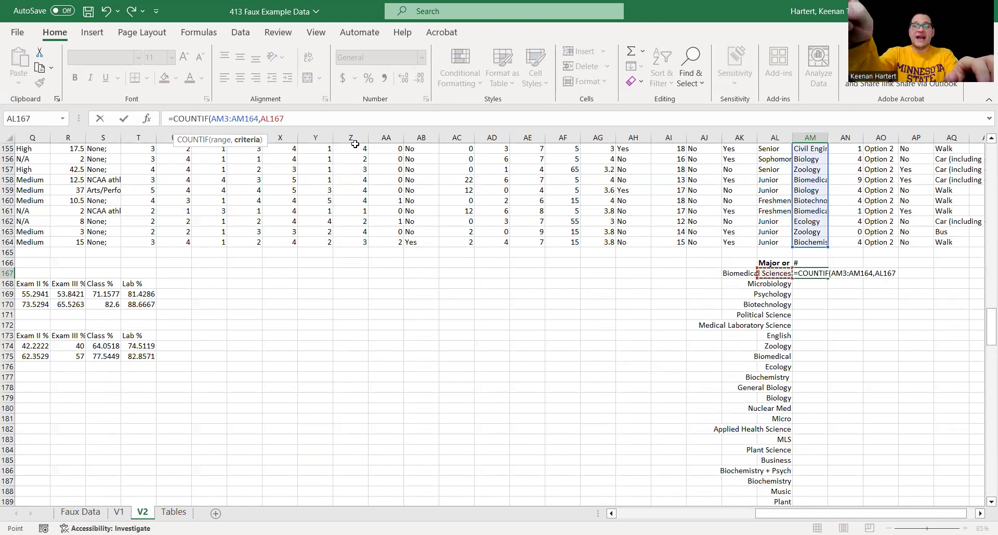
type(")")
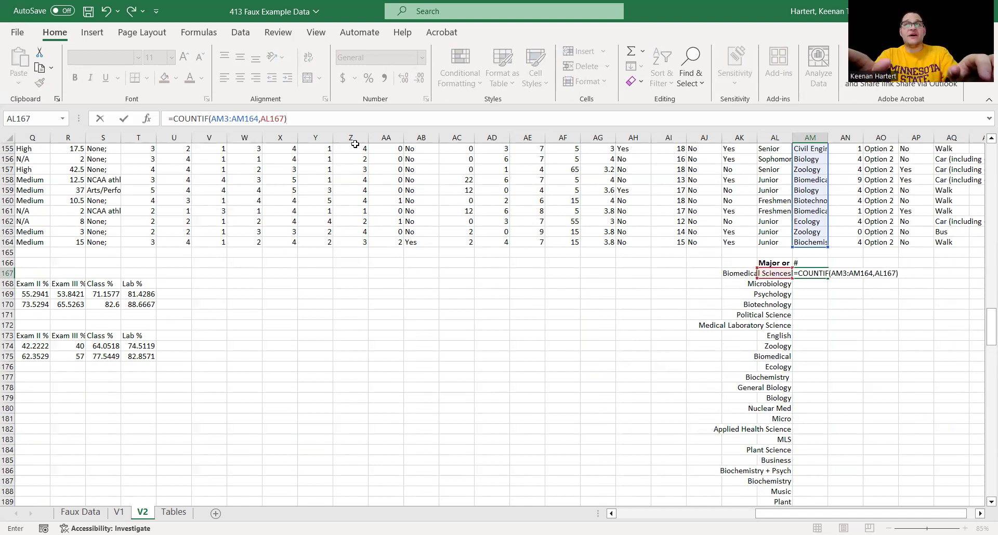
key("ctrl+Return")
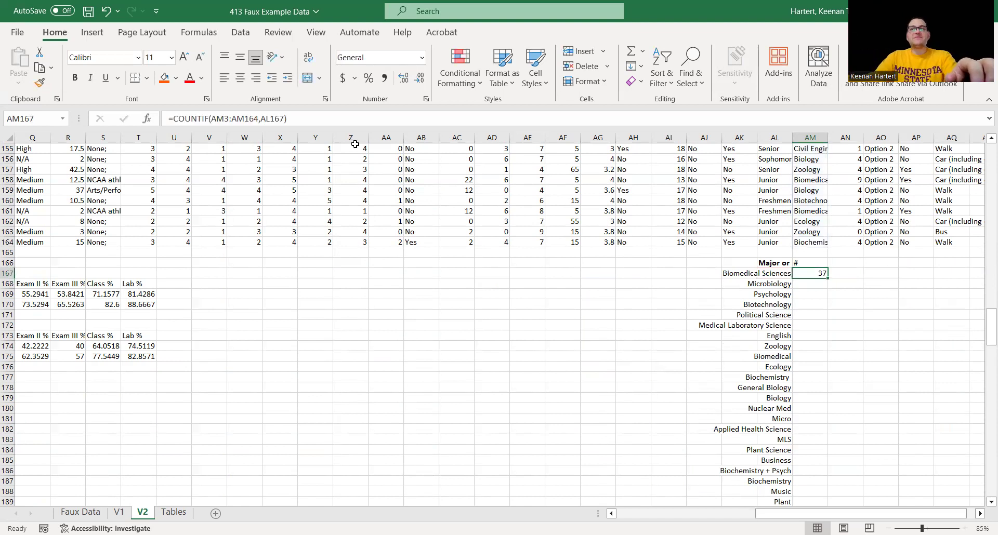
- Try filling the COUNTIF formula down to AM168, inspect its references, and clear the copied cell
left_click_drag(827, 276, 826, 287)
double_click(817, 285)
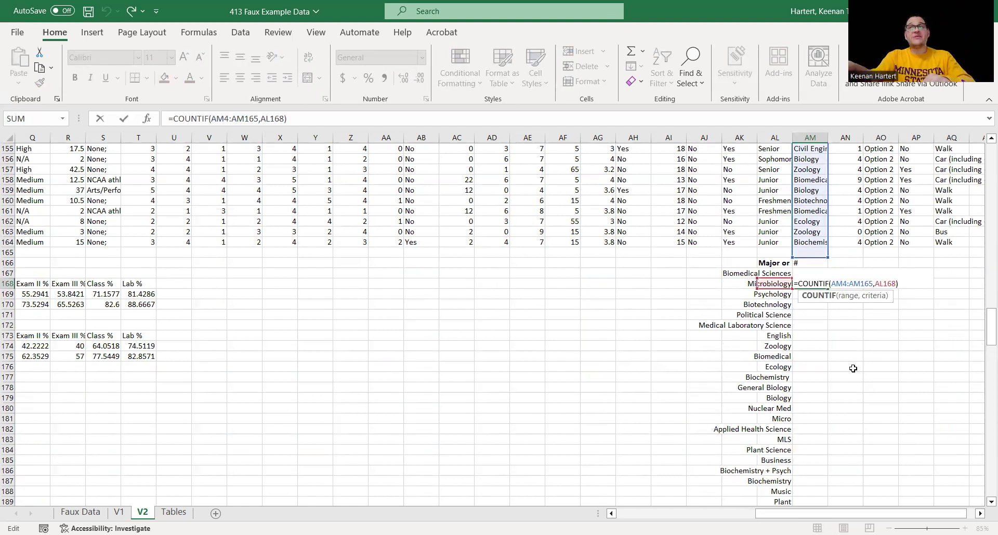
key("Escape")
key("Delete")
key("Up")
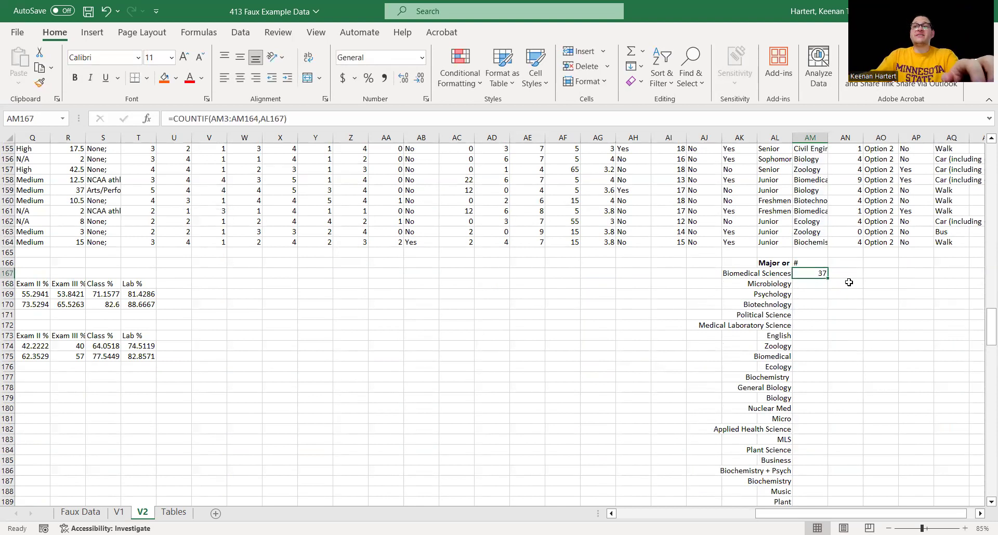
- Make the counting range in the AM167 formula absolute as $AM$3:$AM$164
double_click(821, 274)
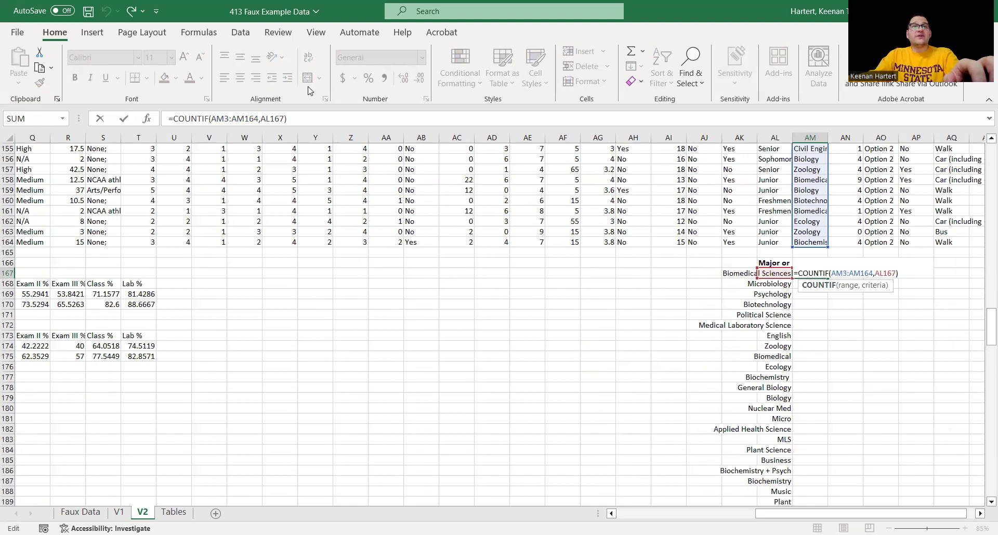
left_click(234, 119)
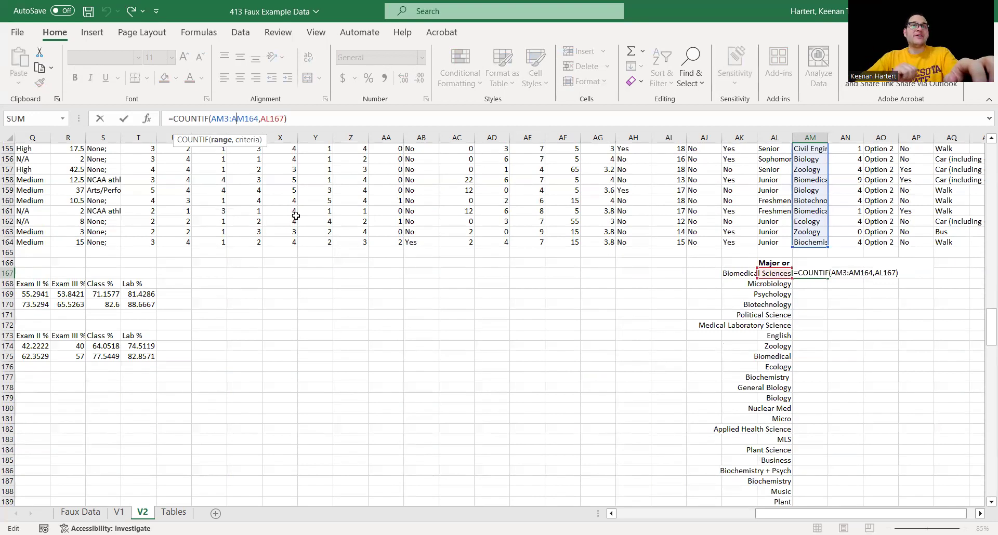
left_click(225, 119)
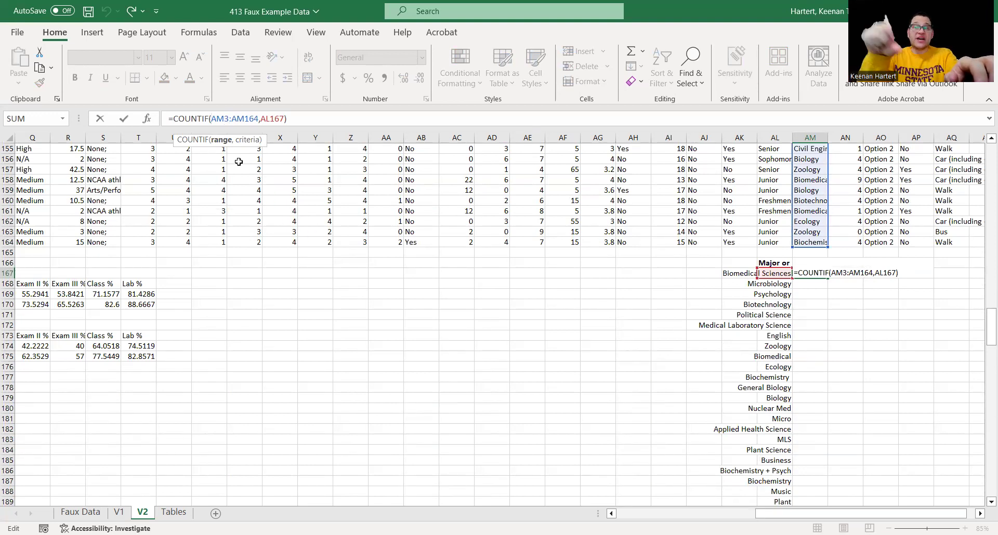
type("$AM")
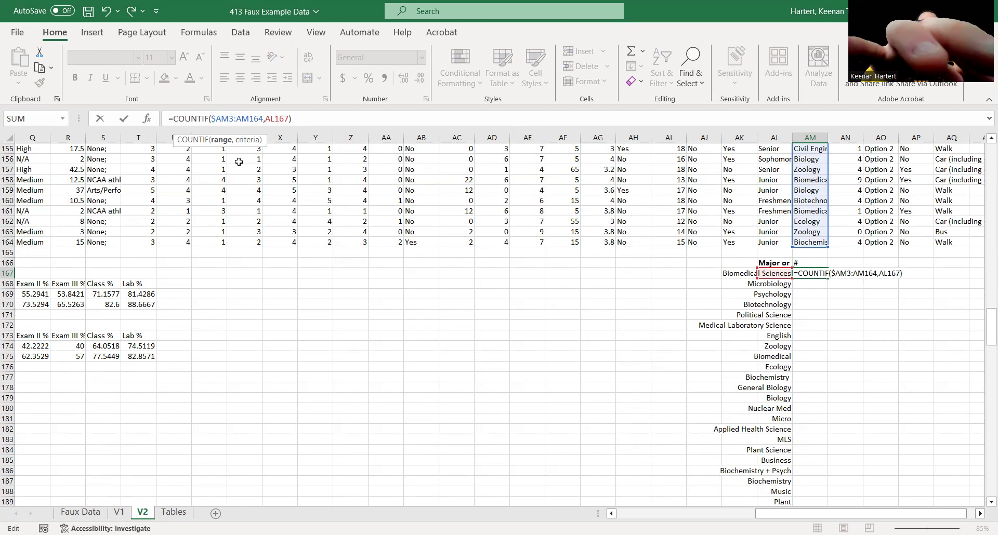
type("$3:")
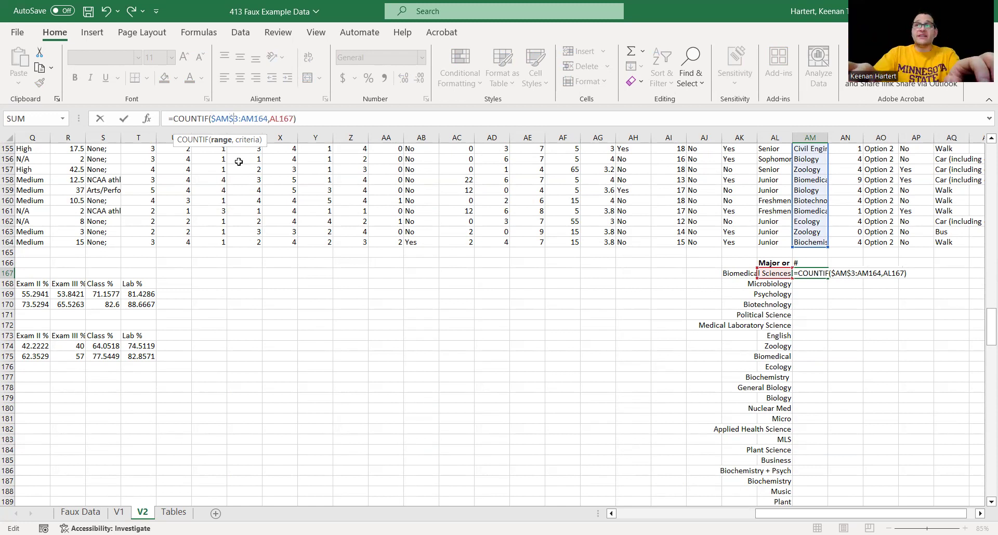
type("$")
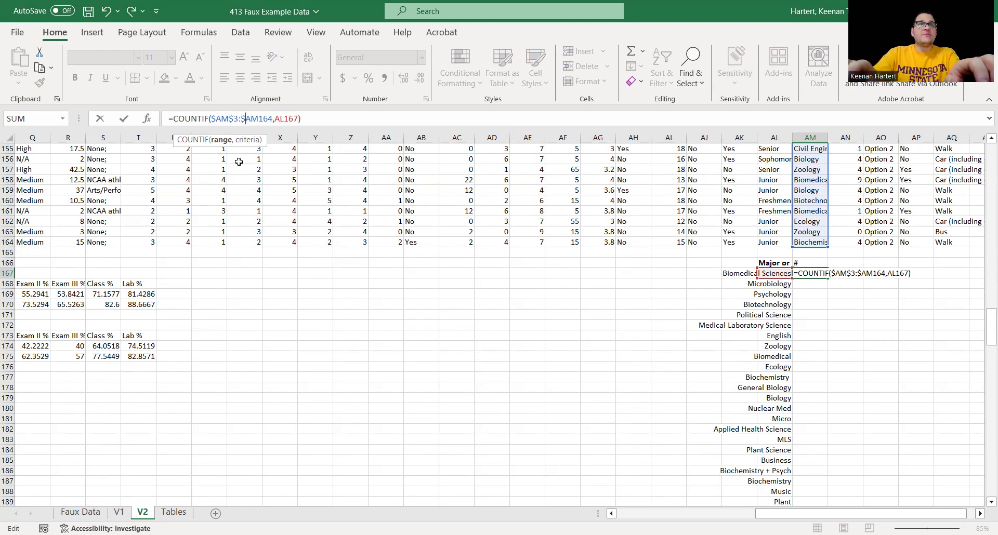
type("$")
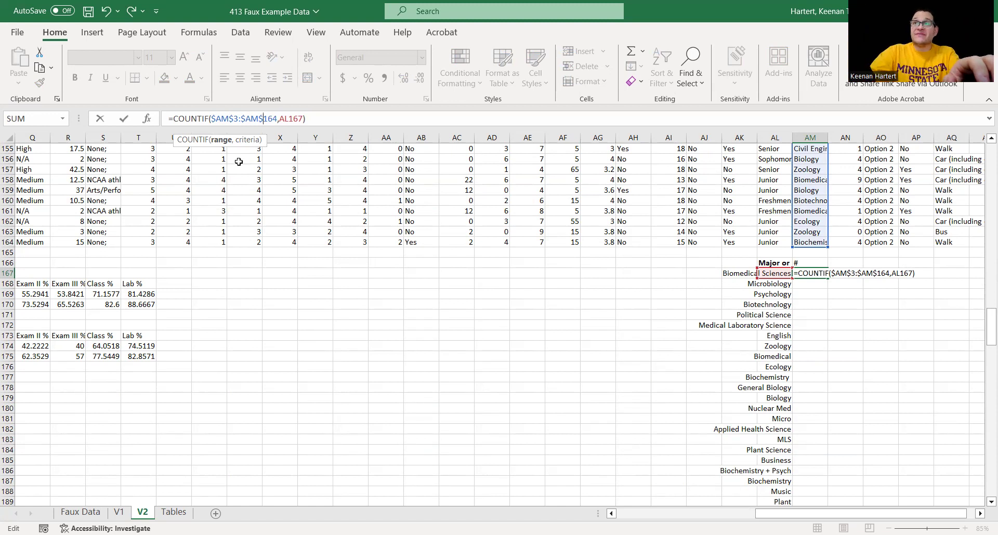
key("ctrl+Return")
- Copy the AM167 count formula down the column to AM201 for every unique major
key("ctrl+c")
key("Left")
key("ctrl+Down")
key("Right")
key("ctrl+v")
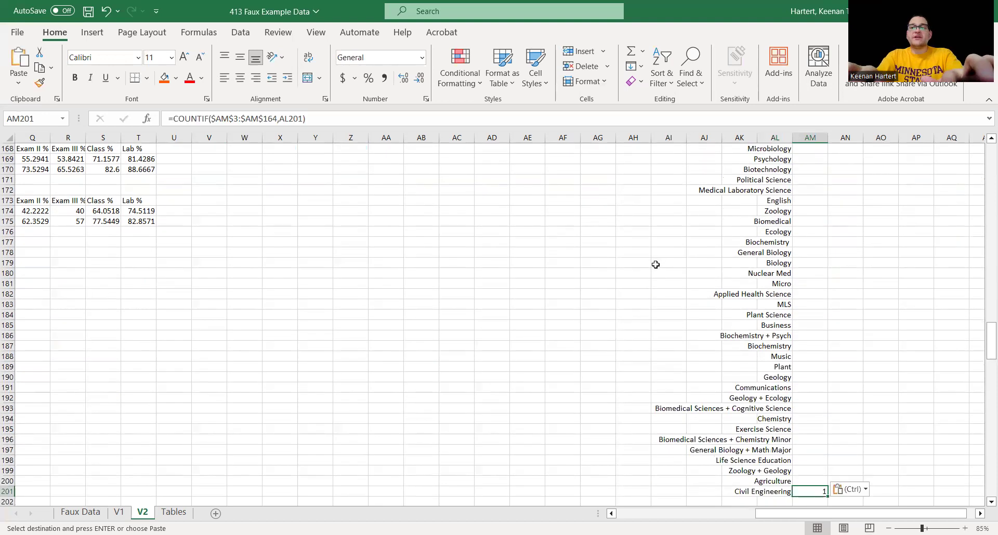
key("ctrl+shift+Up")
key("ctrl+v")
scroll(670, 263, "up", 1)
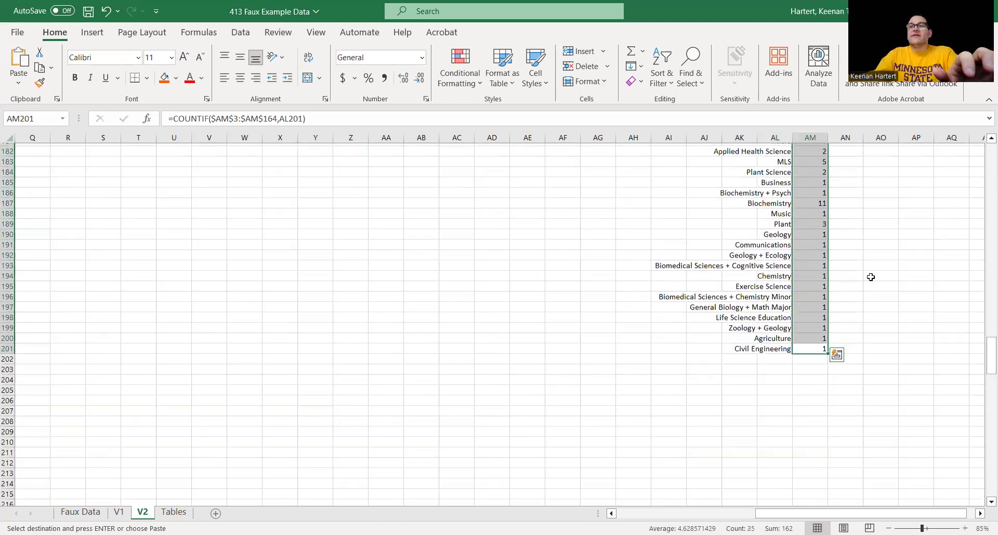
- Check the references of the COUNTIF formula in AM175 and look through the listed major names beside their counts
scroll(871, 276, "up", 5)
left_click(824, 242)
double_click(823, 242)
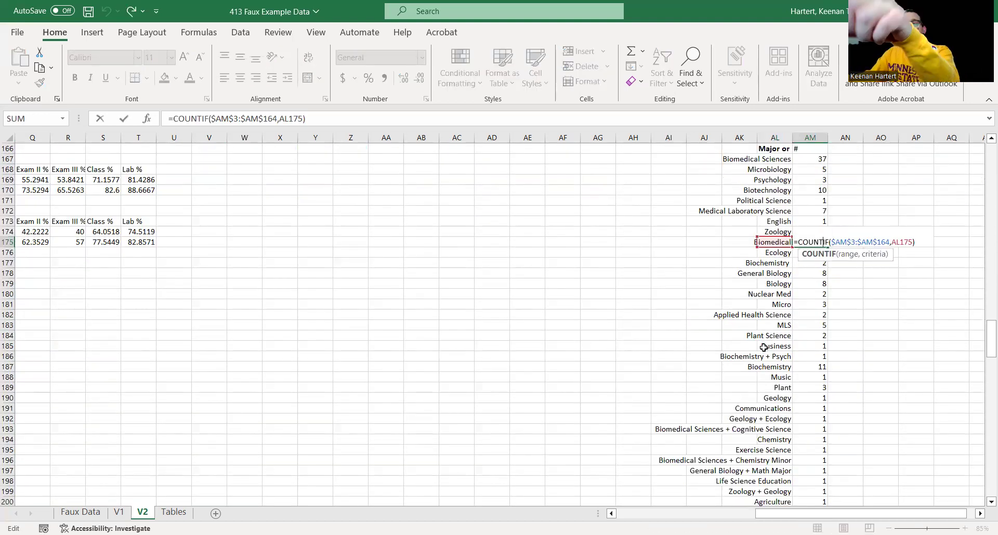
scroll(871, 324, "up", 3)
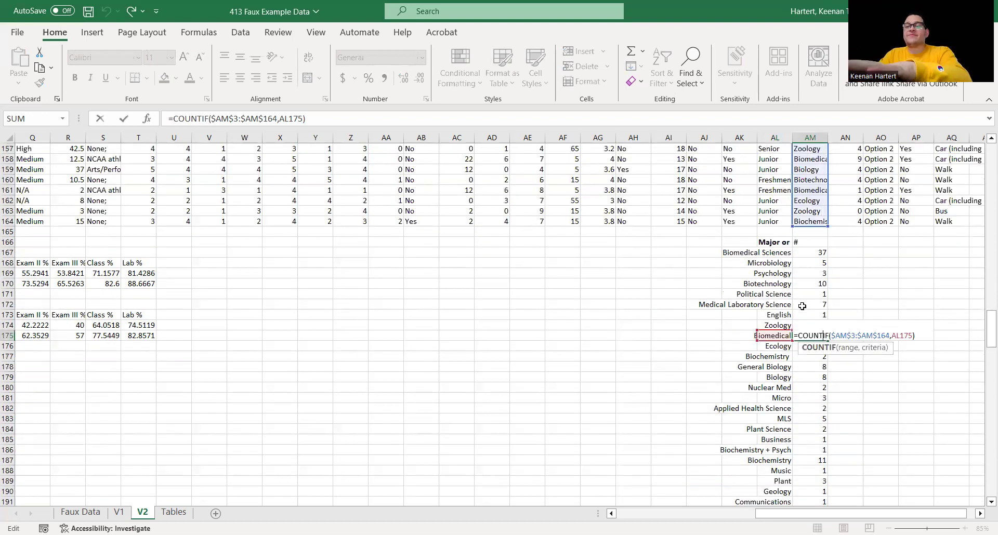
left_click(810, 325)
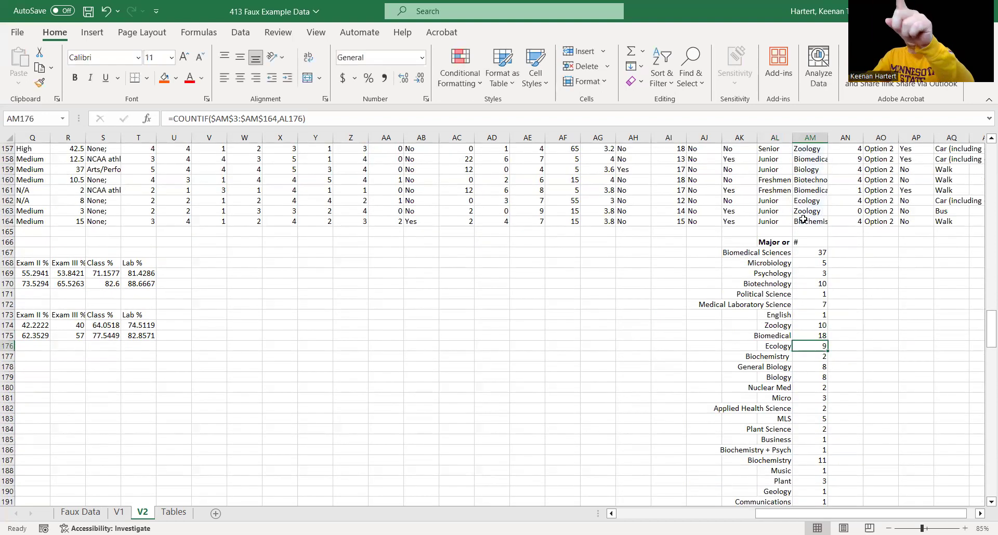
left_click(878, 326)
left_click(776, 333)
left_click(783, 253)
left_click(785, 293)
scroll(790, 326, "down", 2)
left_click(786, 315)
- Apply pink gradient-fill data bars to the major counts in AM167:AM201
left_click_drag(813, 190, 816, 492)
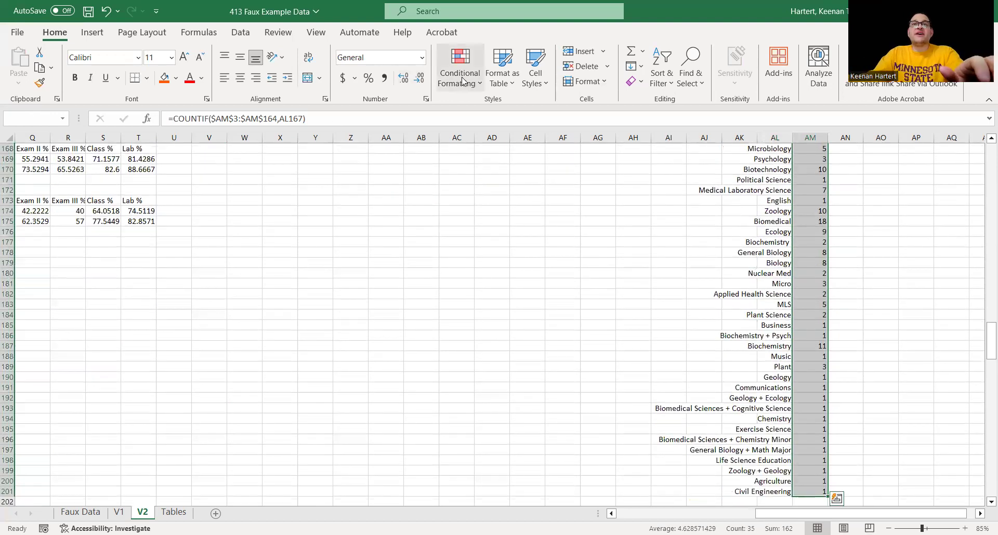
key("alt+h")
key("l")
mouse_move(525, 174)
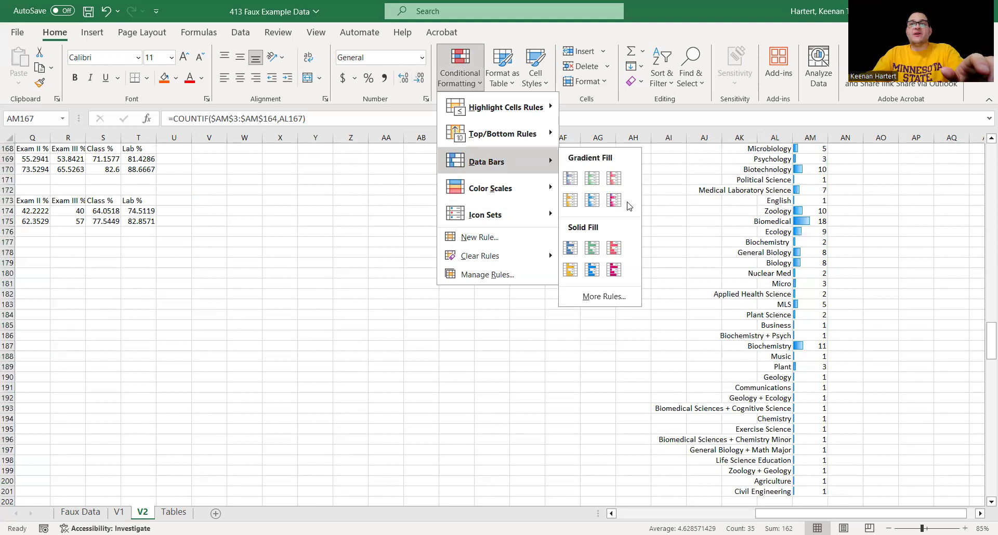
left_click(934, 337)
scroll(935, 340, "up", 3)
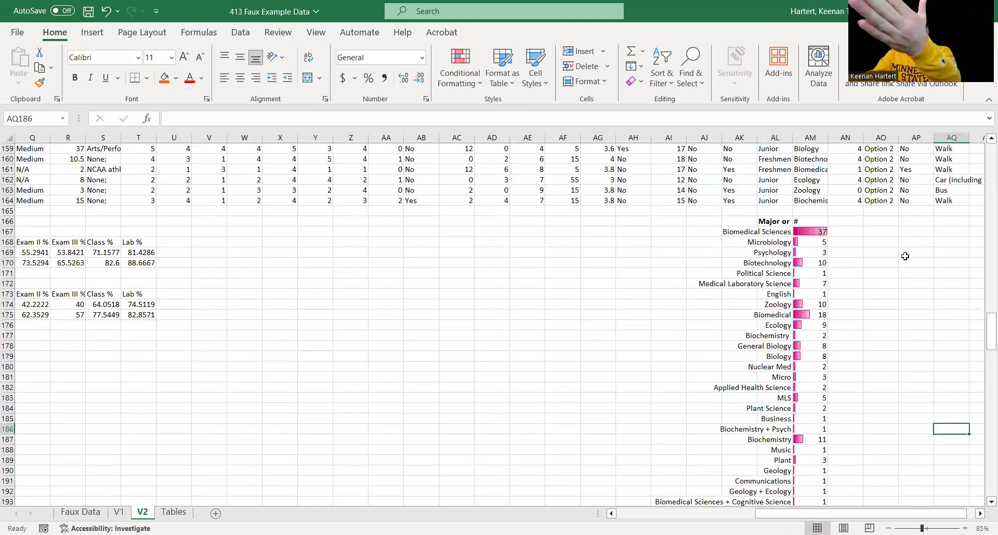
scroll(915, 278, "down", 4)
scroll(910, 272, "down", 3)
scroll(910, 272, "up", 7)
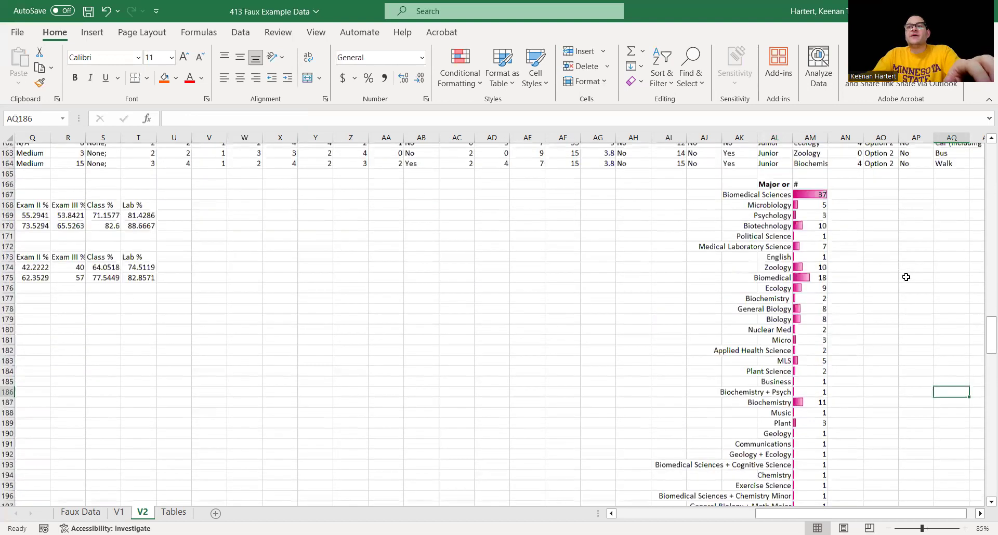
- Return to the beginning of the V2 sheet and review the low and high attendance groups in the student data
left_click(618, 252)
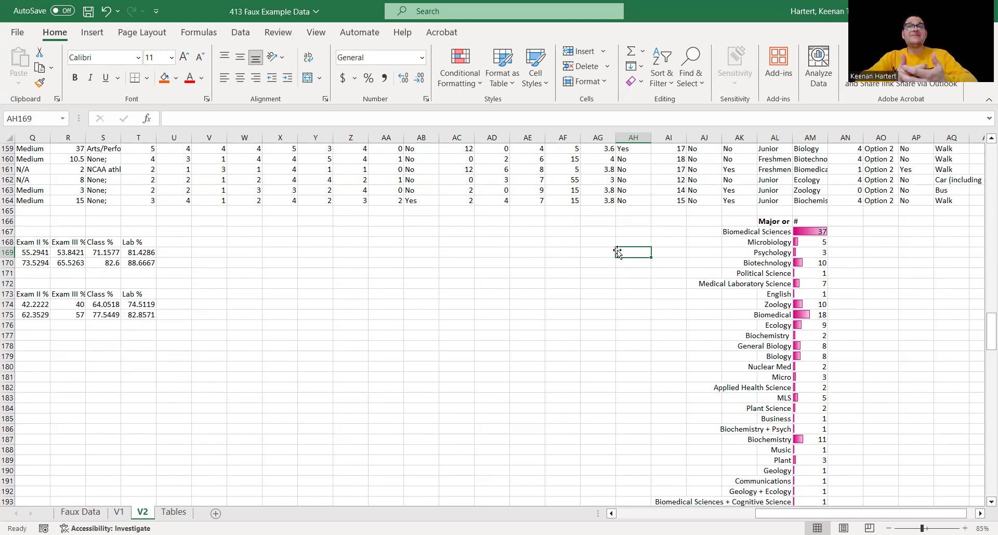
left_click(522, 298)
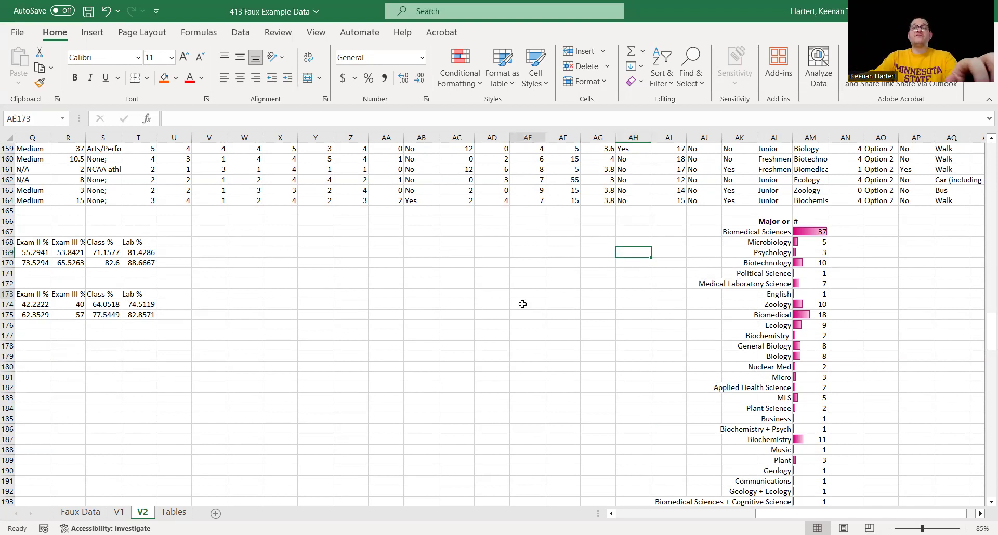
scroll(521, 312, "up", 7)
scroll(562, 276, "up", 10)
left_click(563, 276)
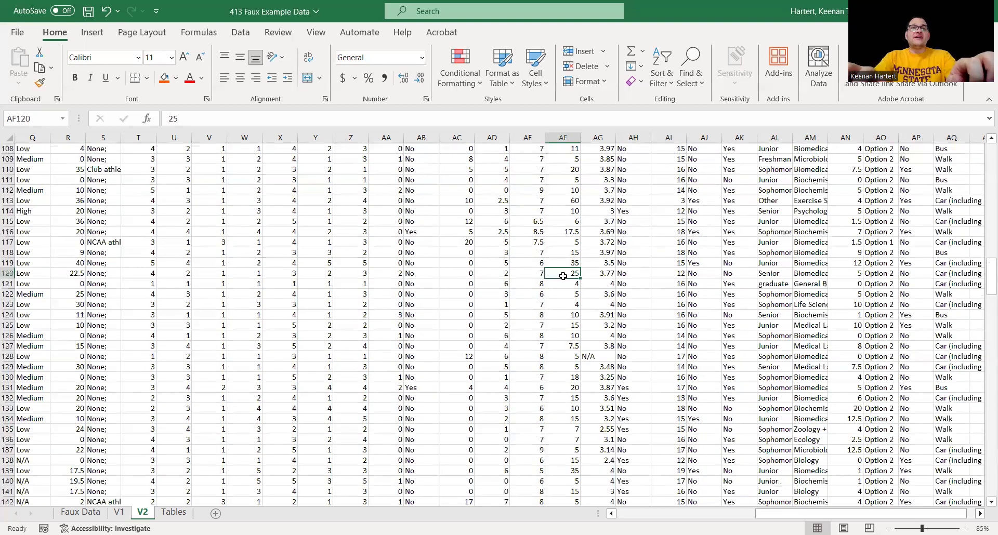
key("ctrl+Home")
key("Left")
key("Up")
key("Right")
key("Right")
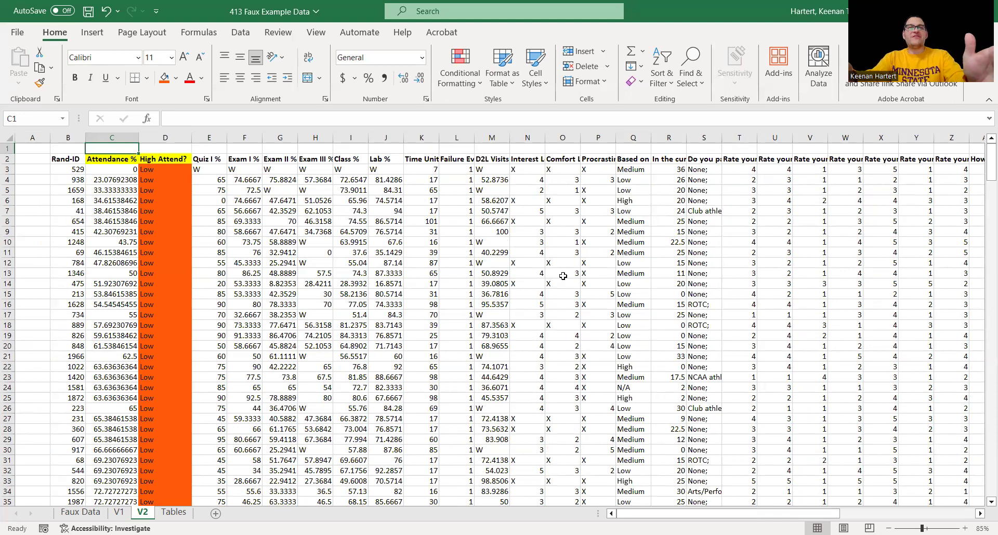
left_click(348, 304)
scroll(336, 296, "down", 14)
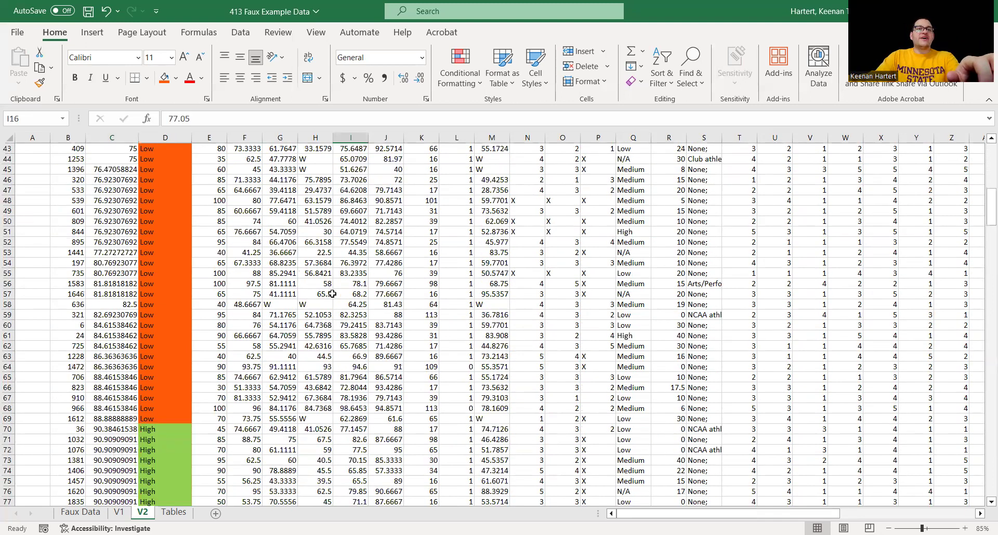
scroll(333, 294, "up", 14)
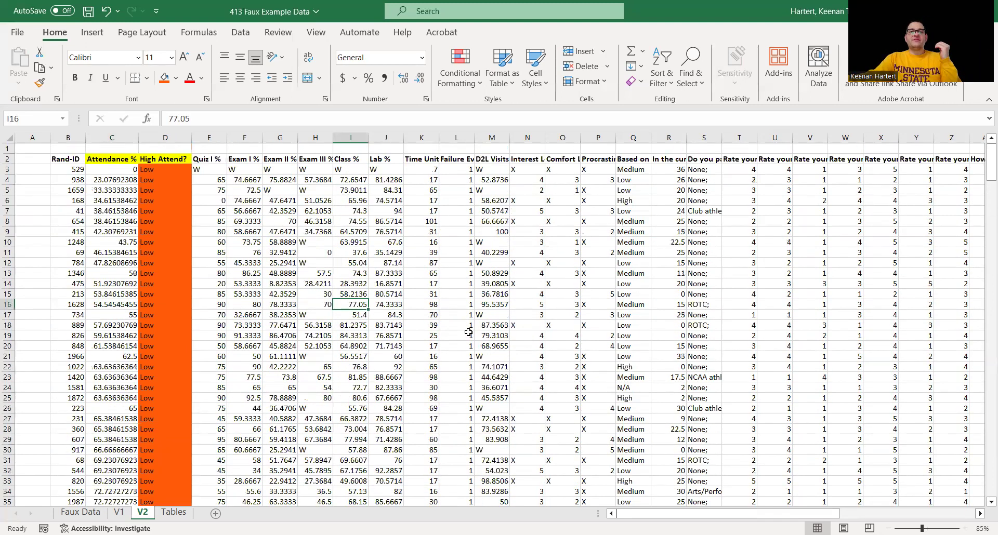